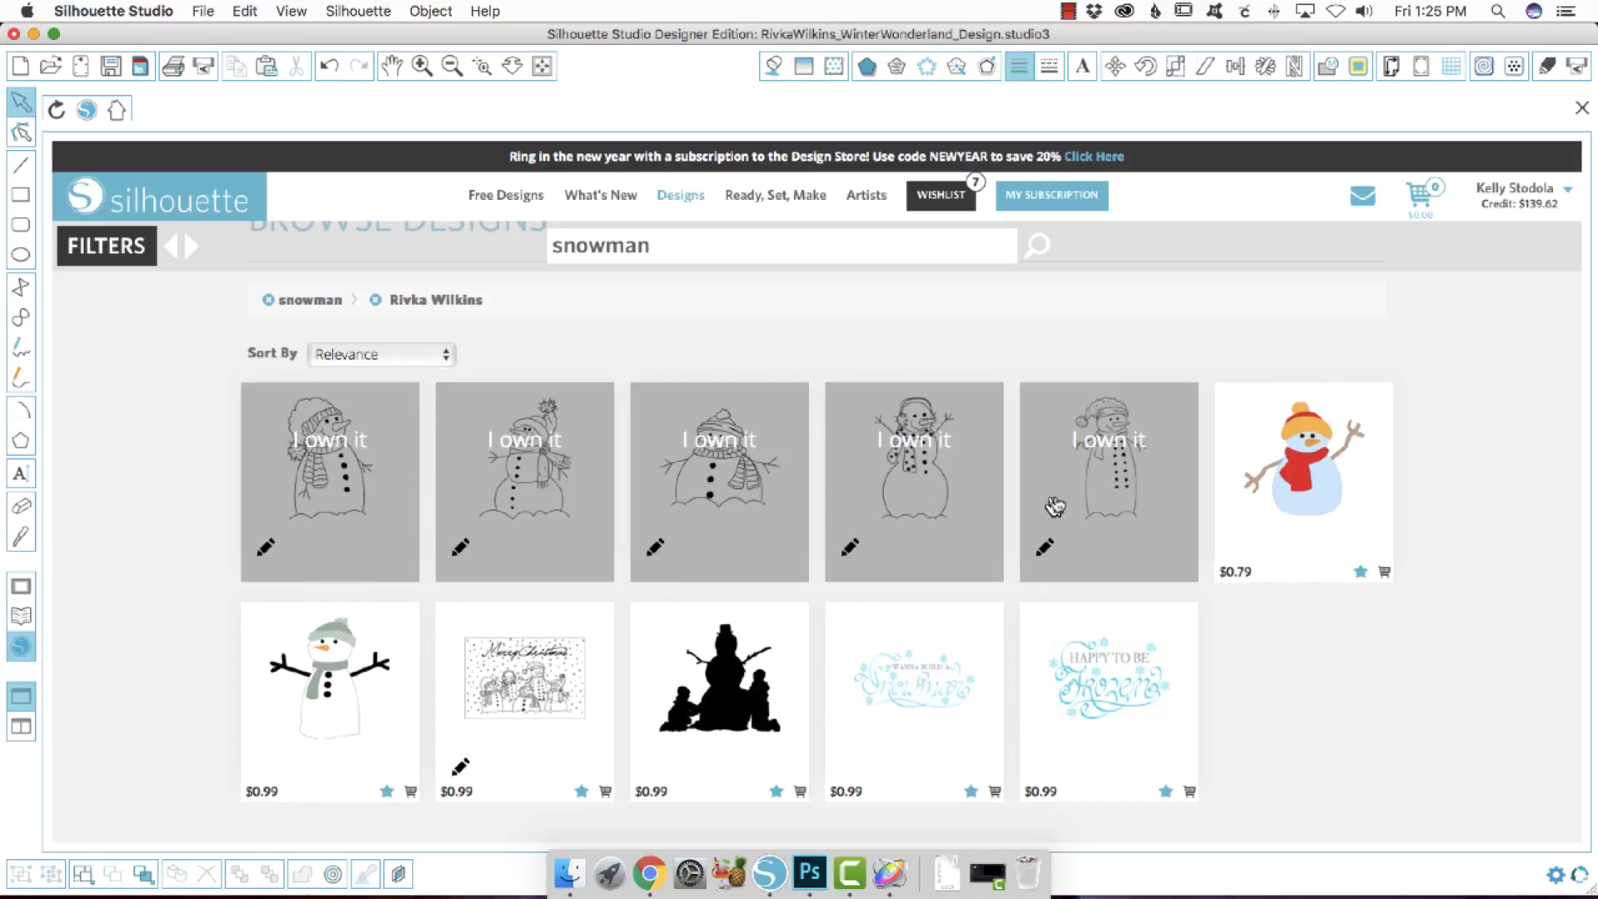
Scroll through the designer's snowman results, where five designs are already owned
scroll(1061, 509, "down", 1)
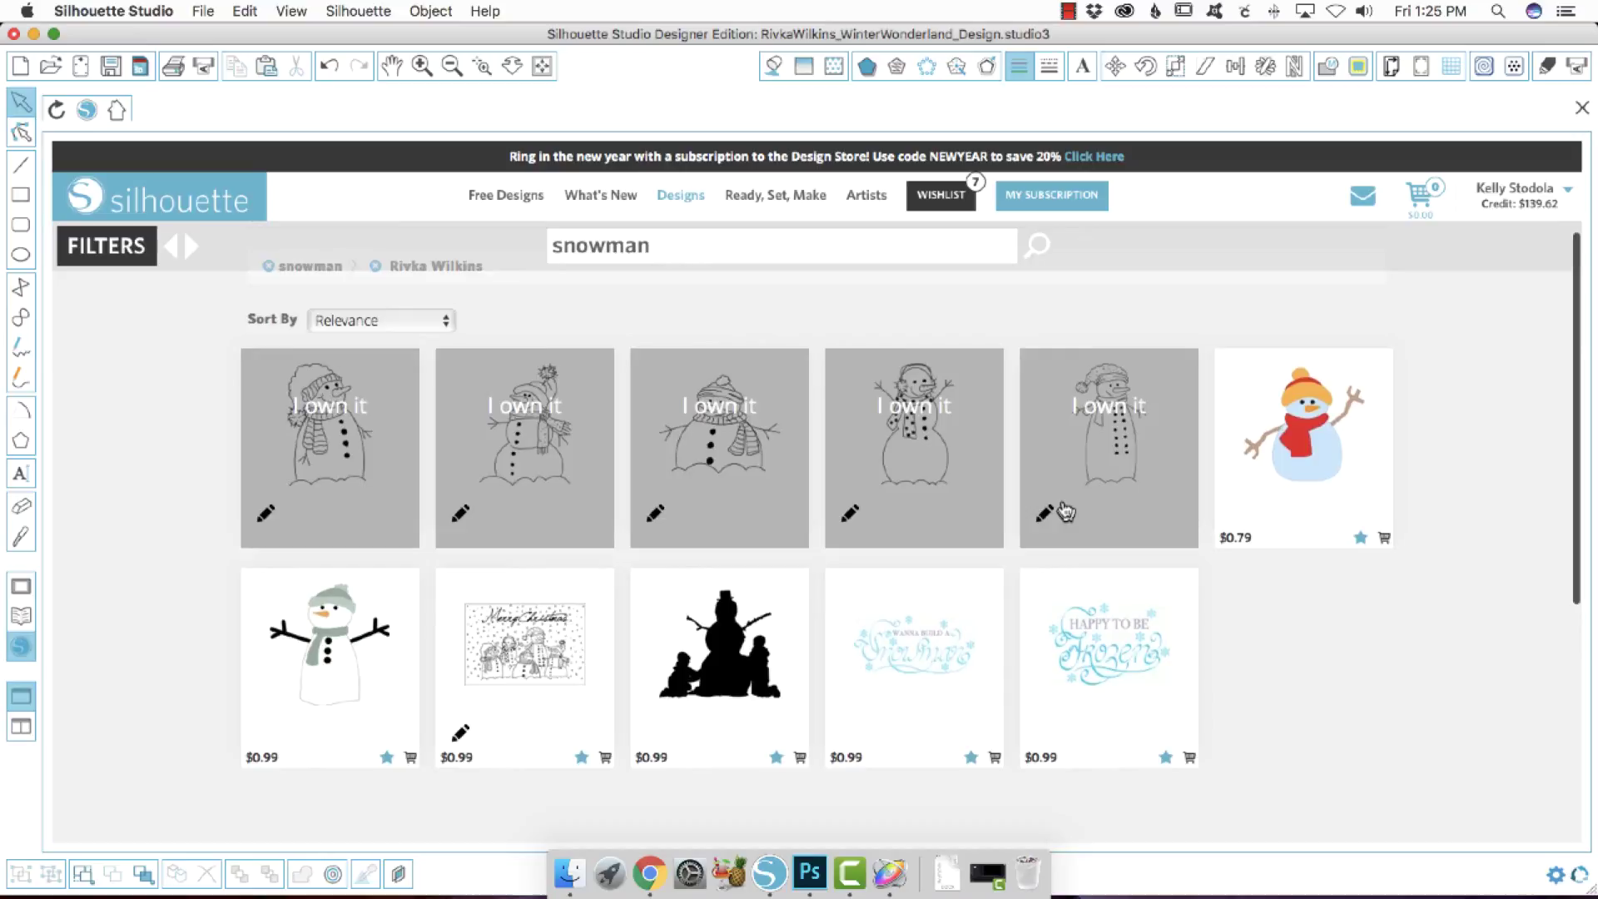
scroll(1065, 512, "down", 2)
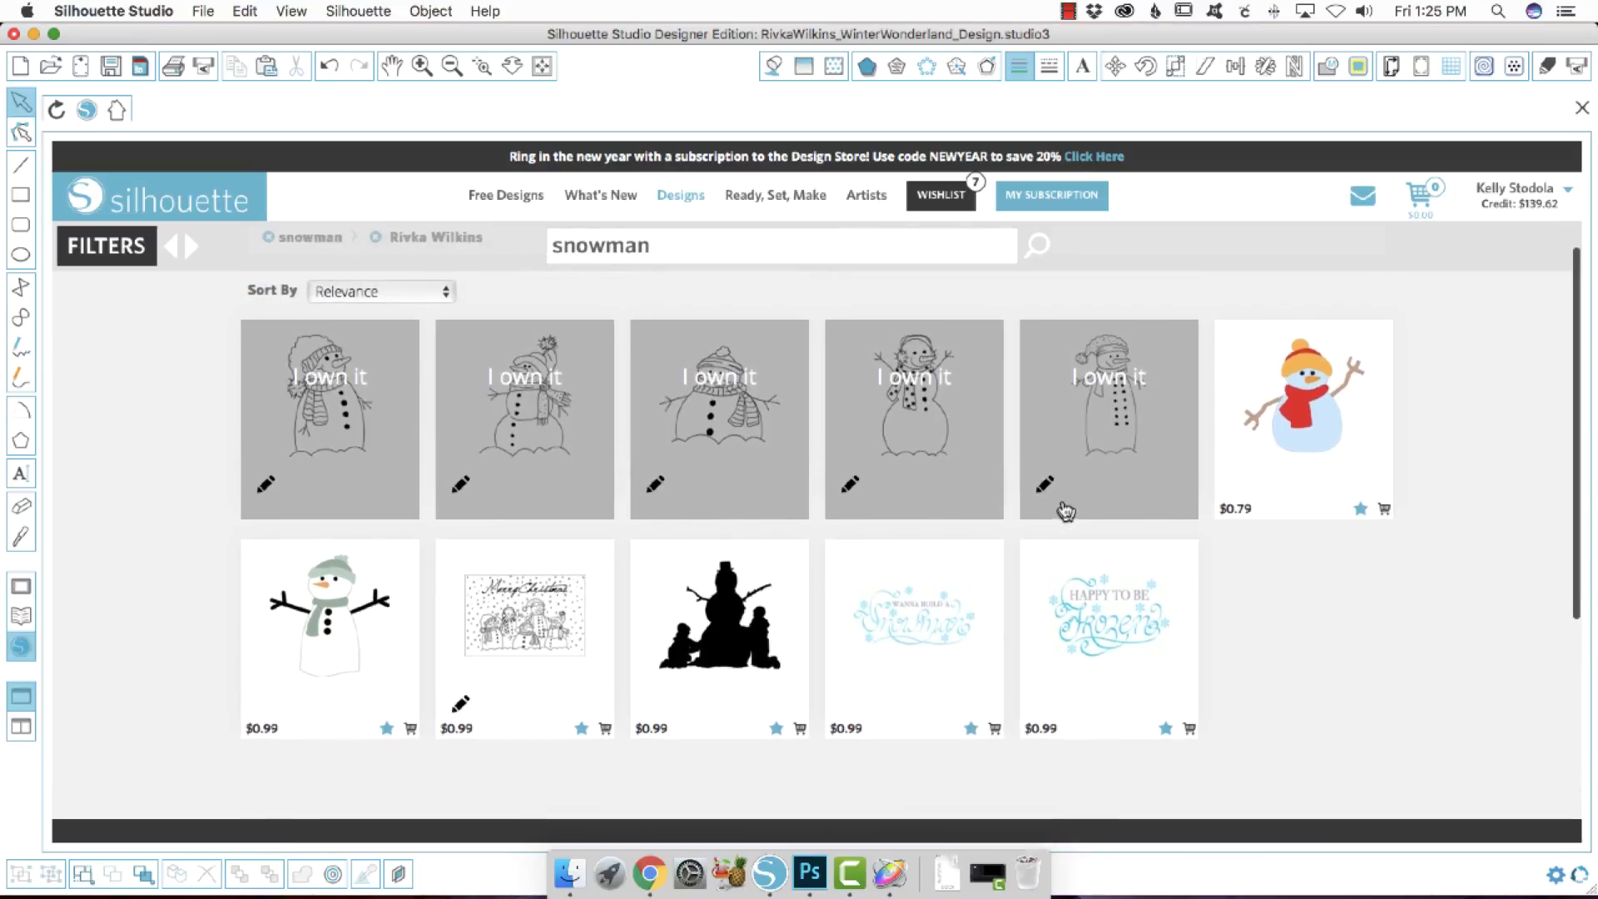
scroll(1065, 512, "down", 2)
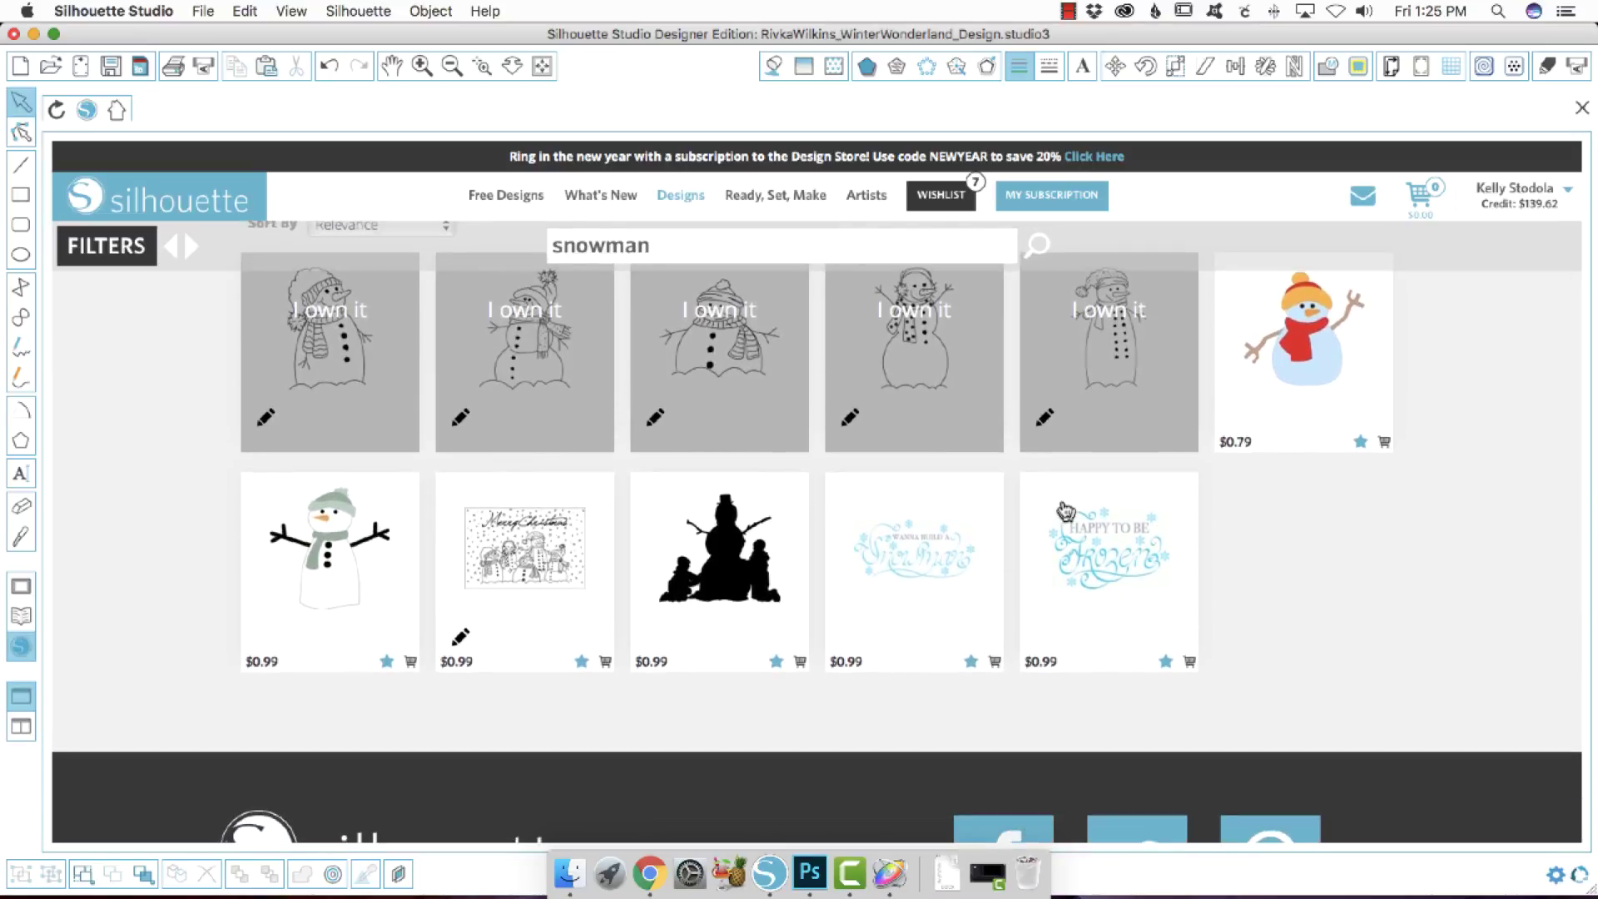
scroll(1065, 511, "up", 2)
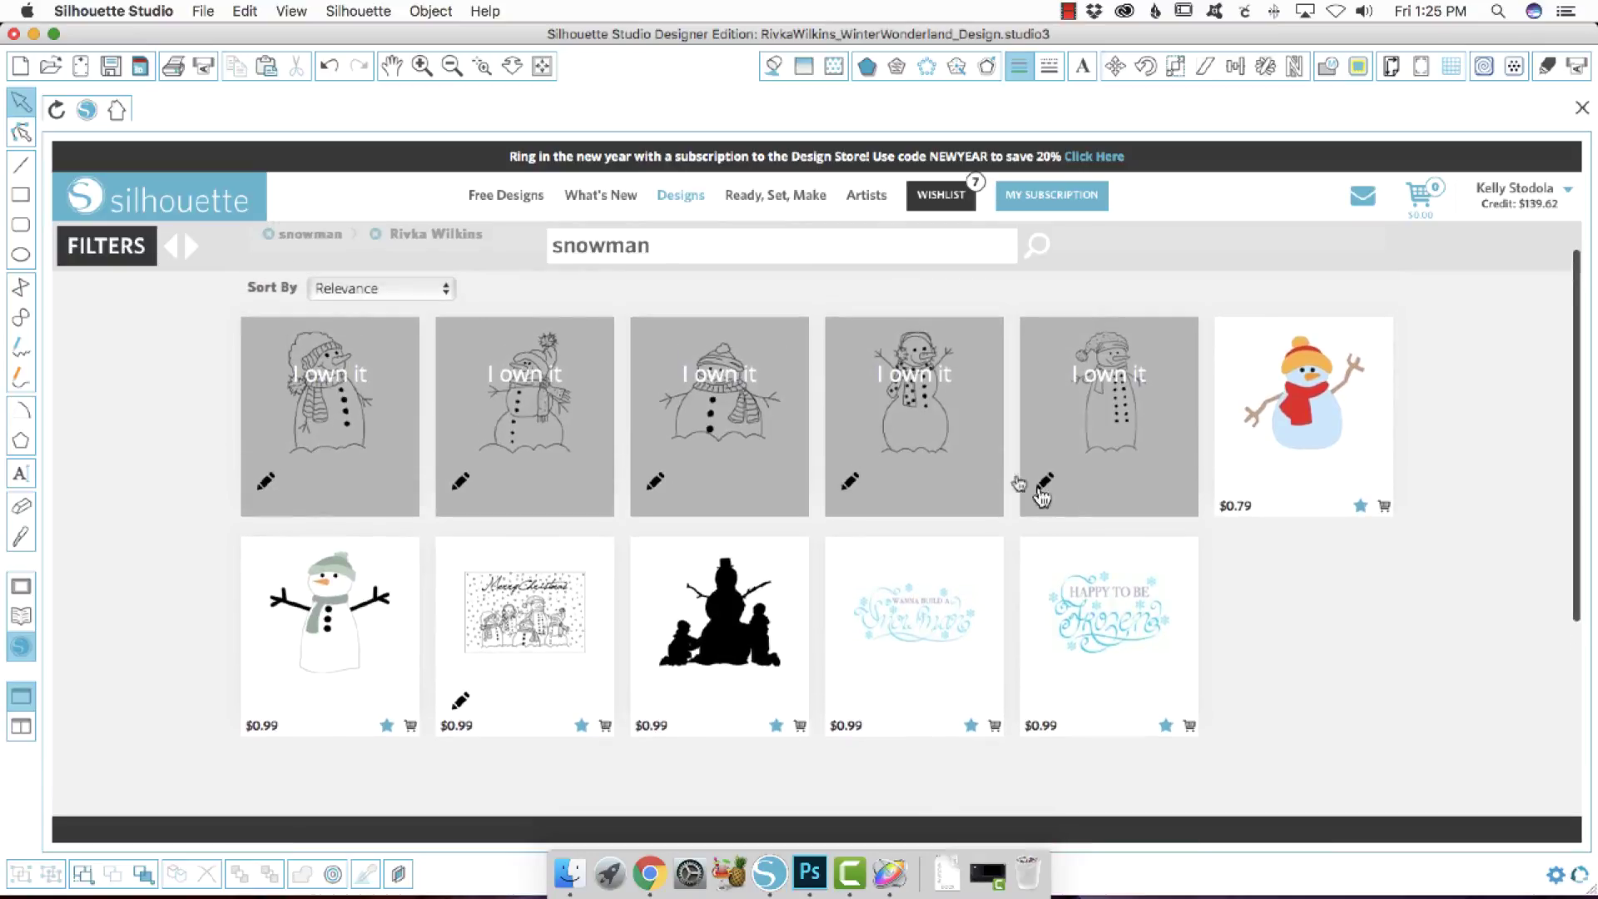
Search the local Library for the designer's name to list the 31 matching files
left_click(14, 615)
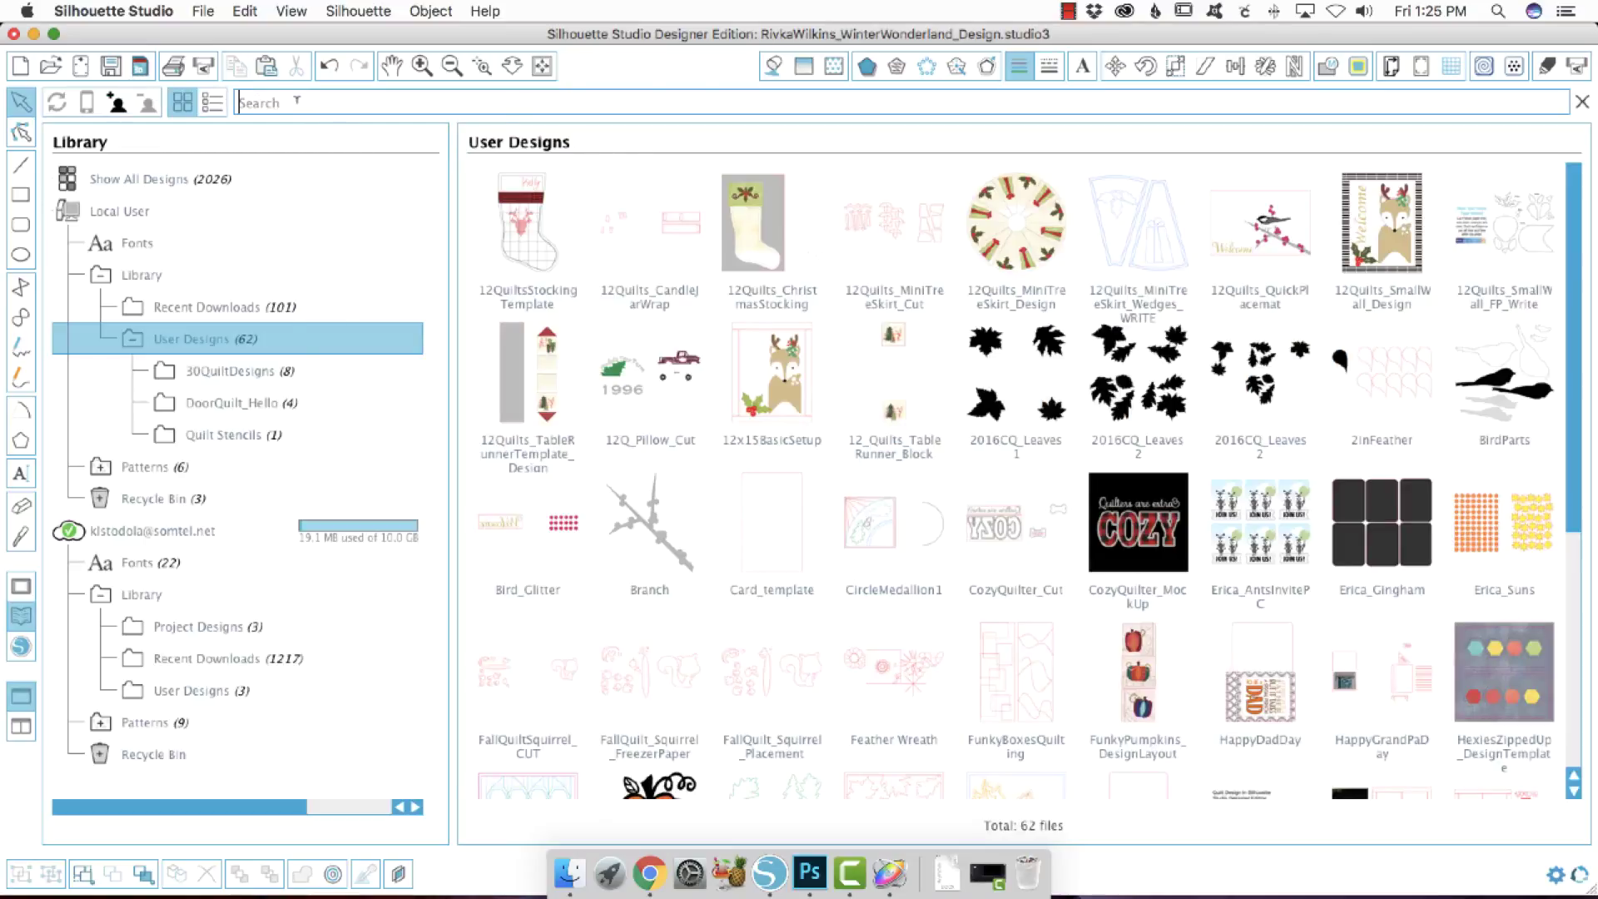
type("rivka")
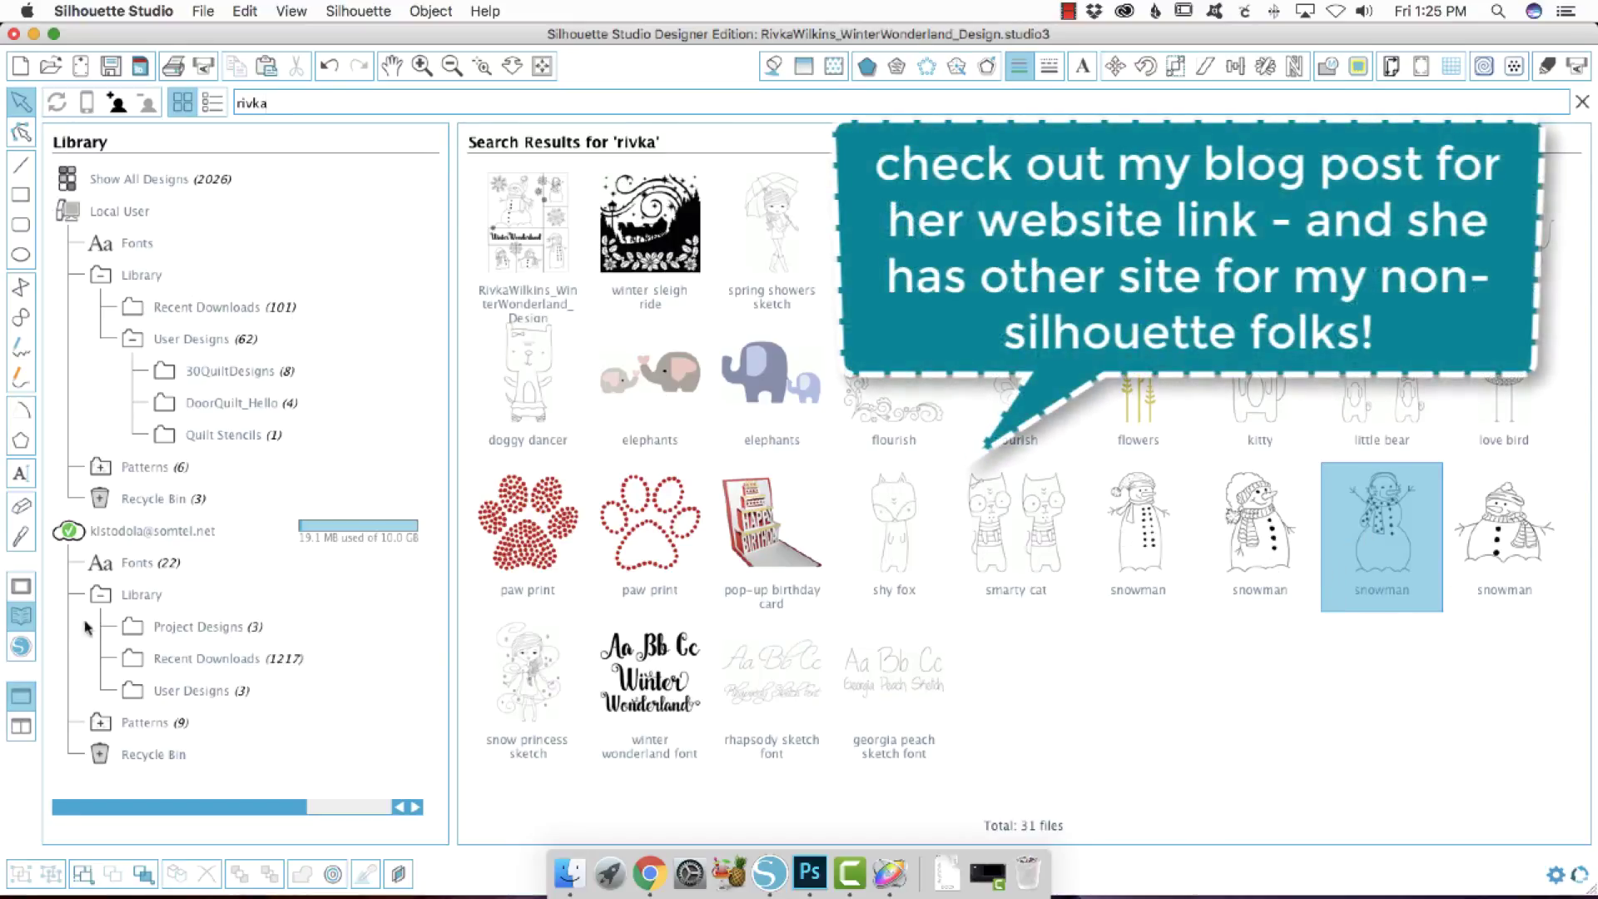
Go back to the Design Store and add the Snowman Card to the cart
left_click(20, 648)
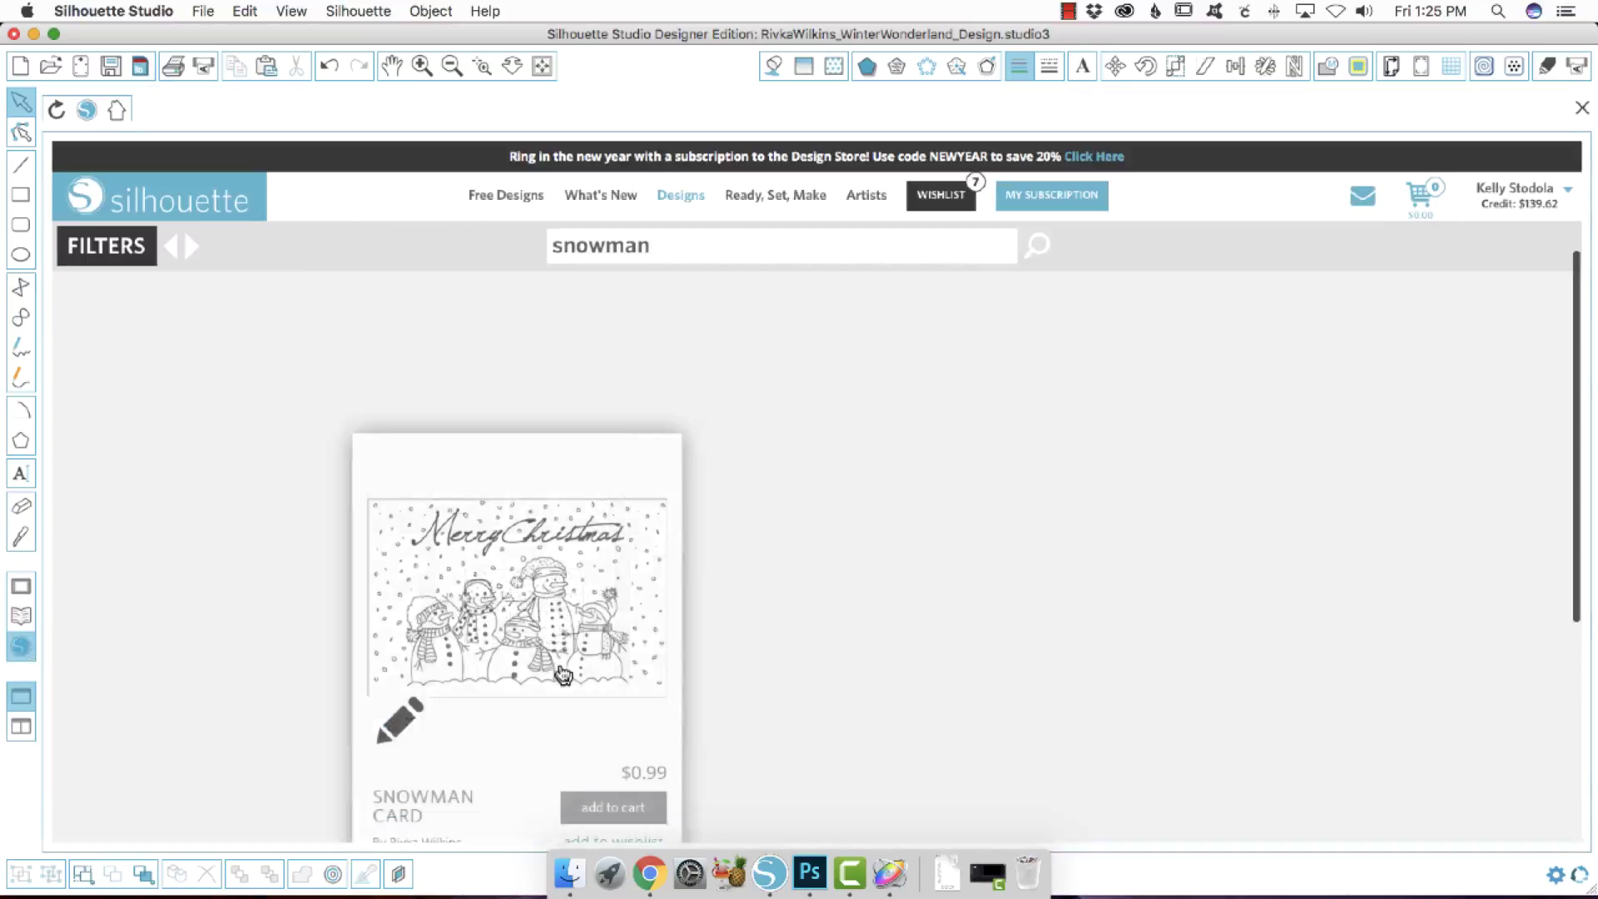
mouse_move(556, 674)
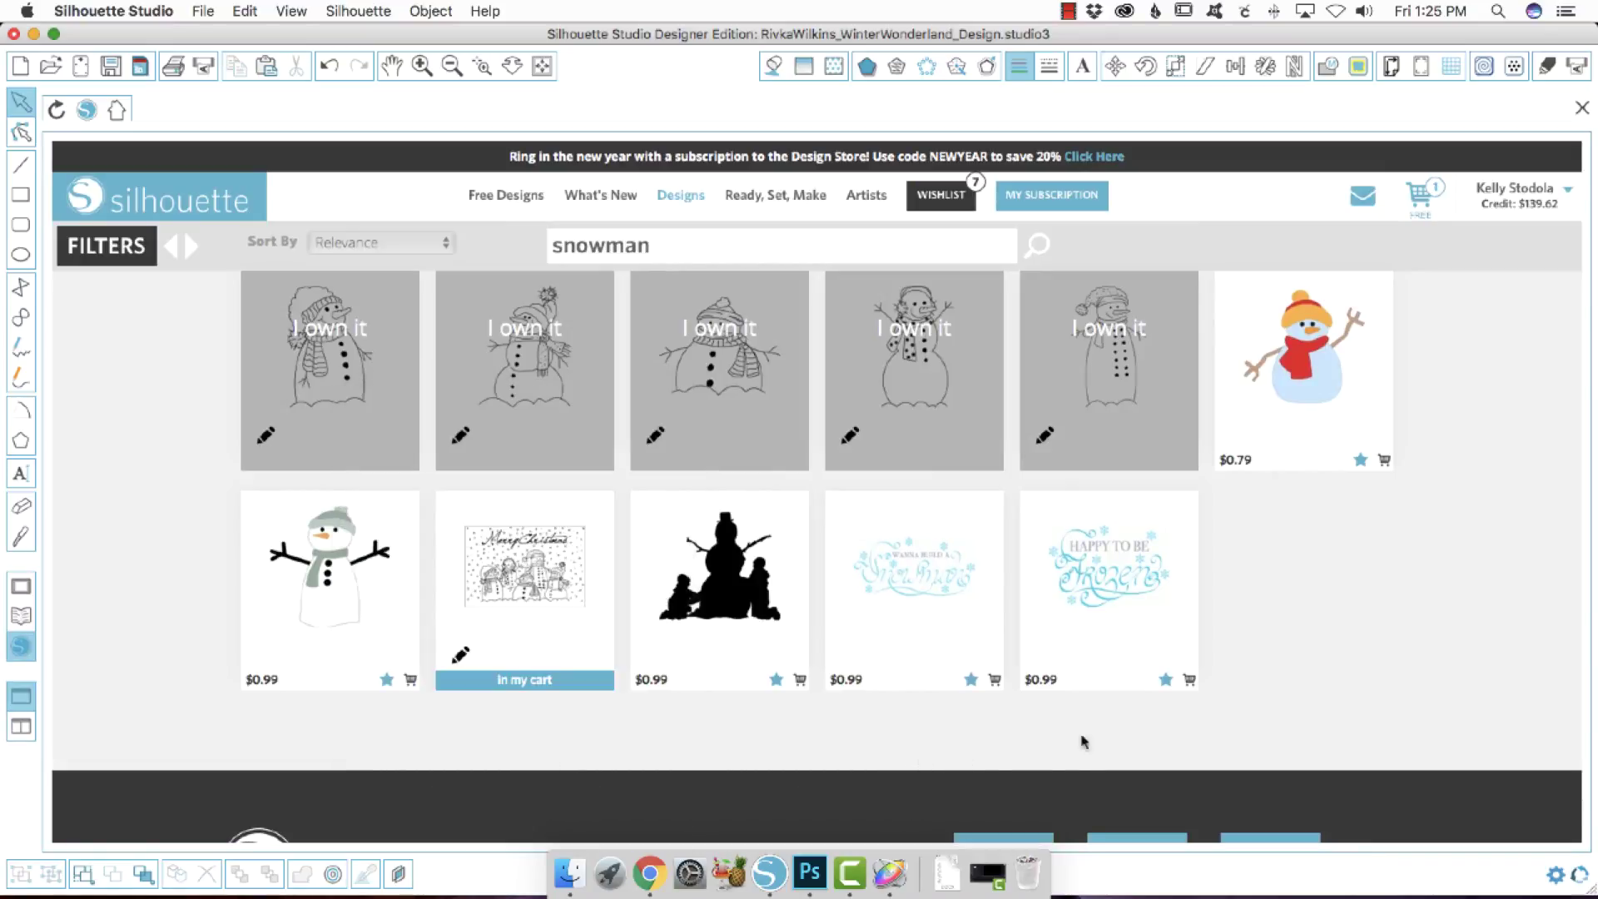
scroll(713, 624, "down", 2)
scroll(743, 634, "up", 3)
scroll(411, 410, "up", 2)
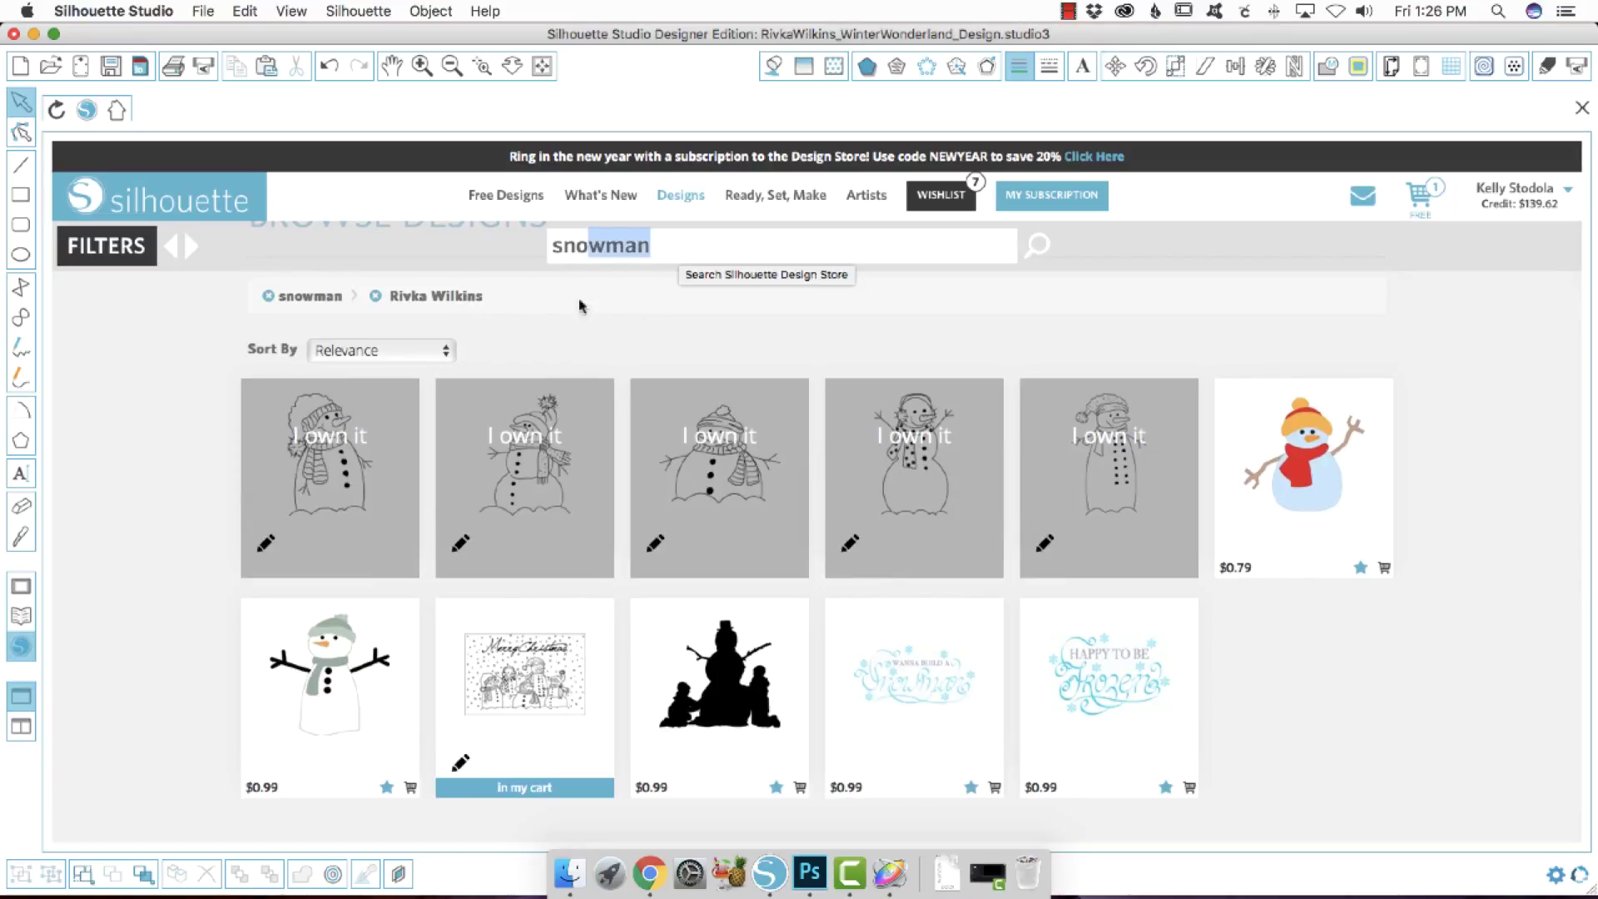
Remove the designer filter and browse the general snowman results, three marked 'I own it'
left_click(375, 297)
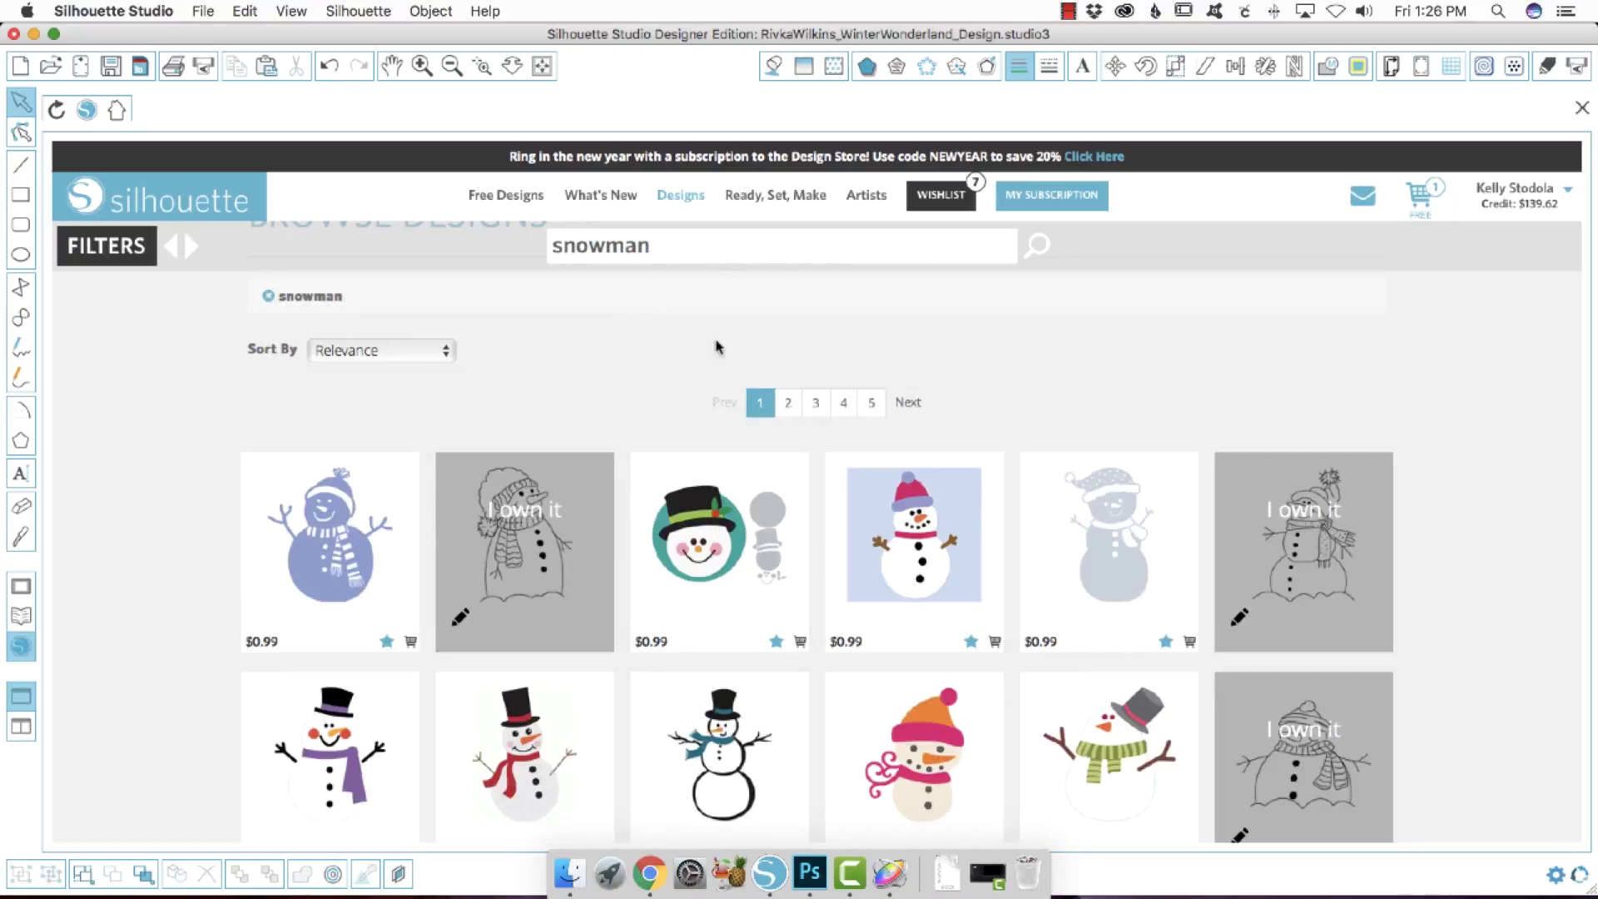
scroll(857, 537, "down", 5)
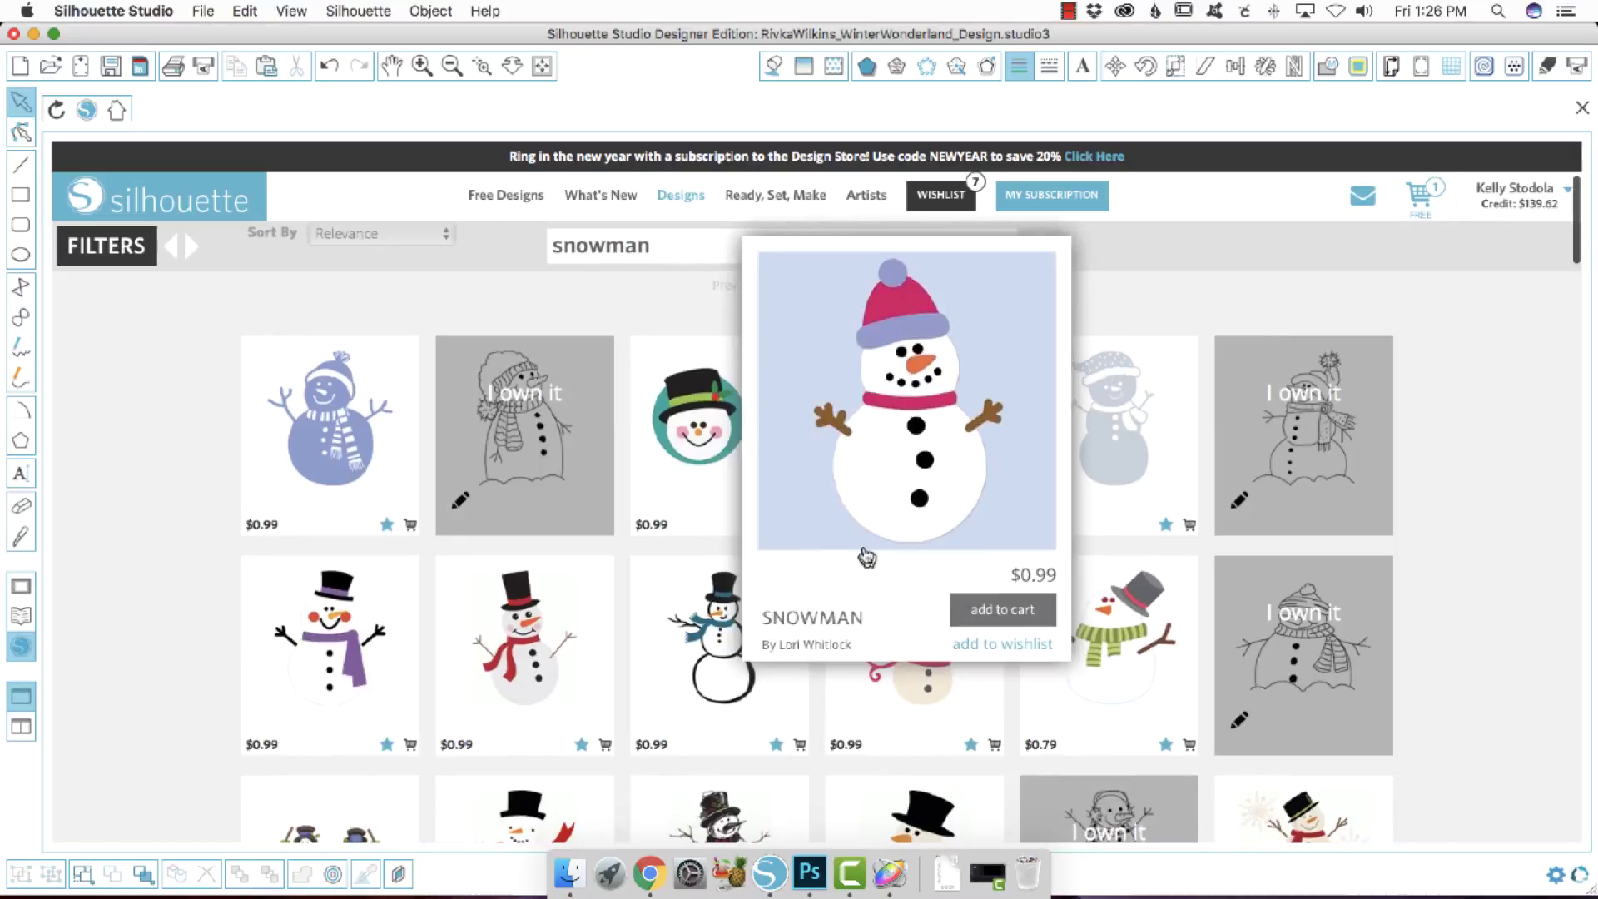
scroll(711, 546, "down", 8)
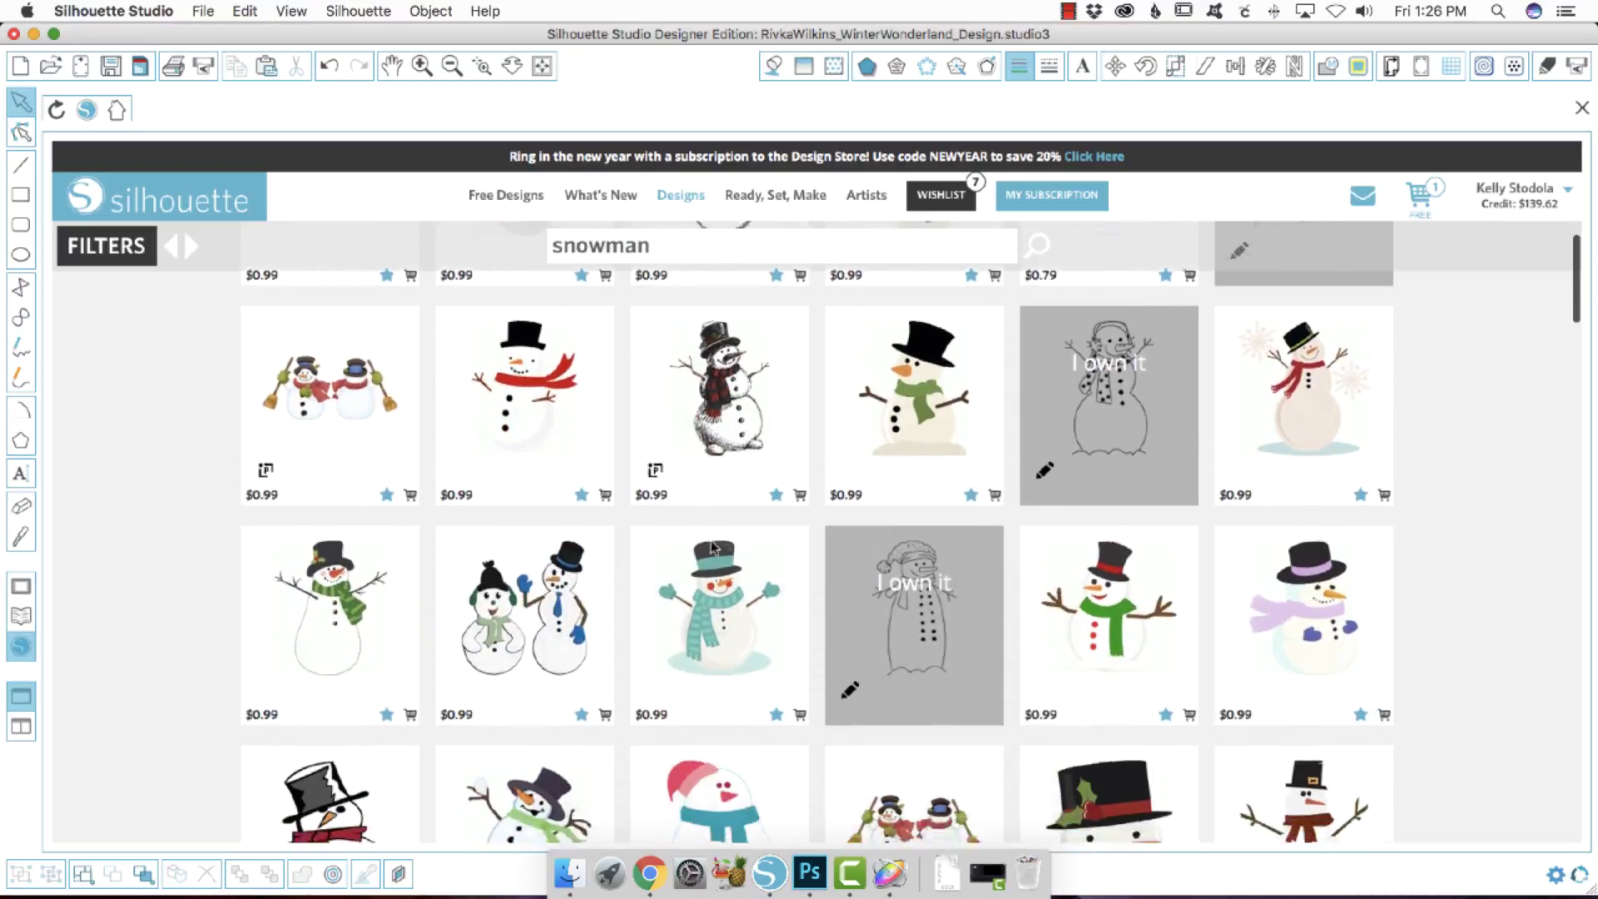
scroll(712, 547, "down", 8)
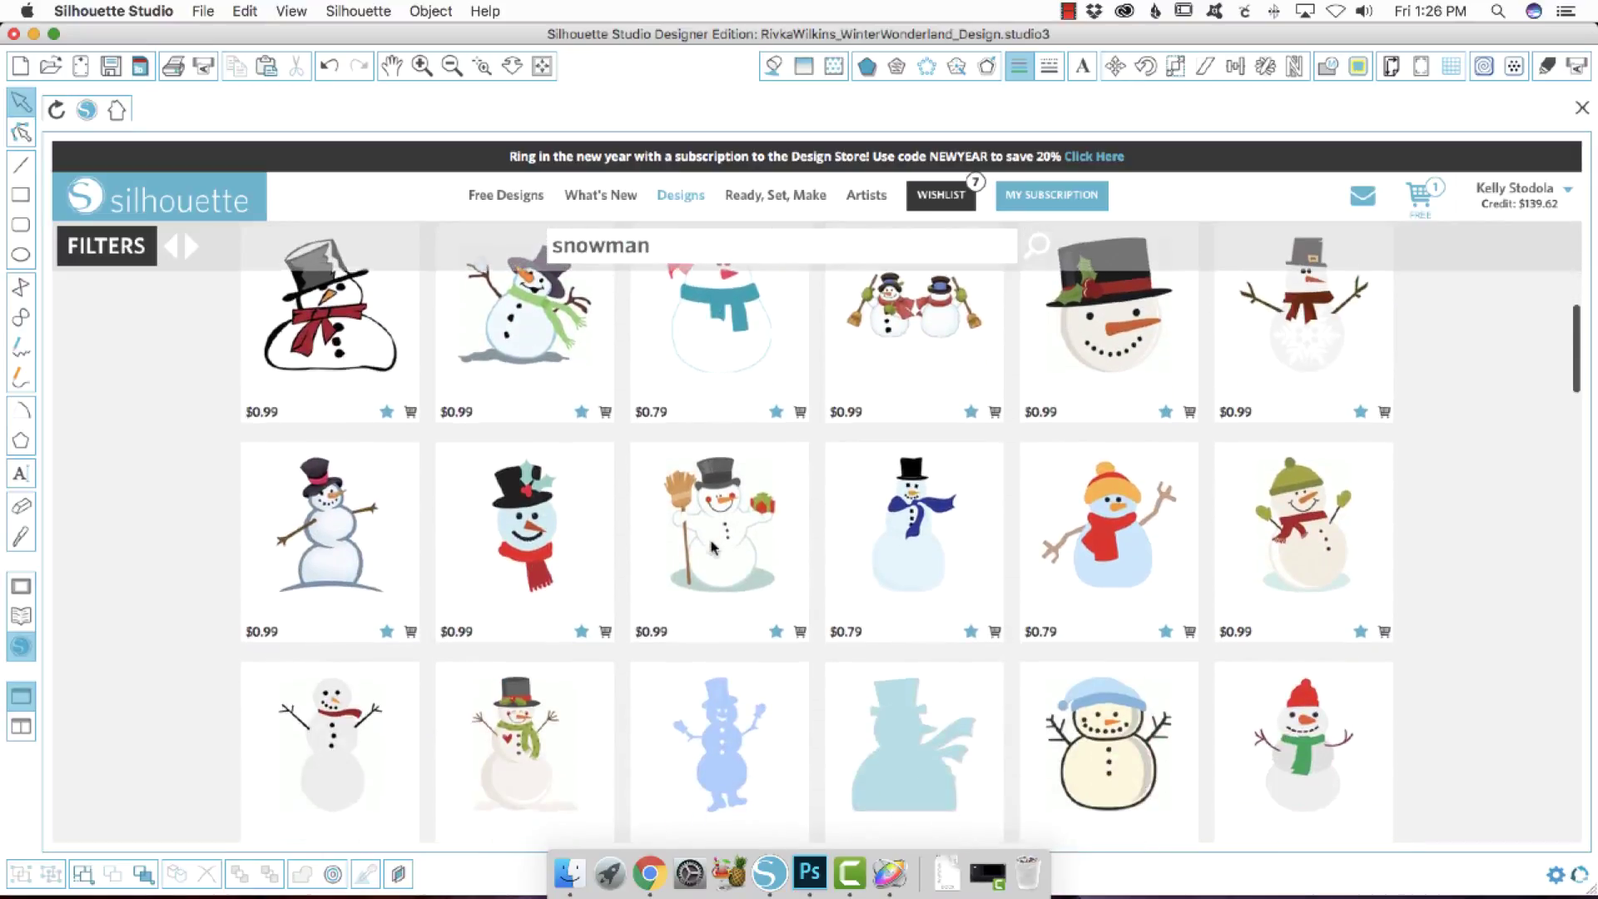
scroll(711, 547, "down", 5)
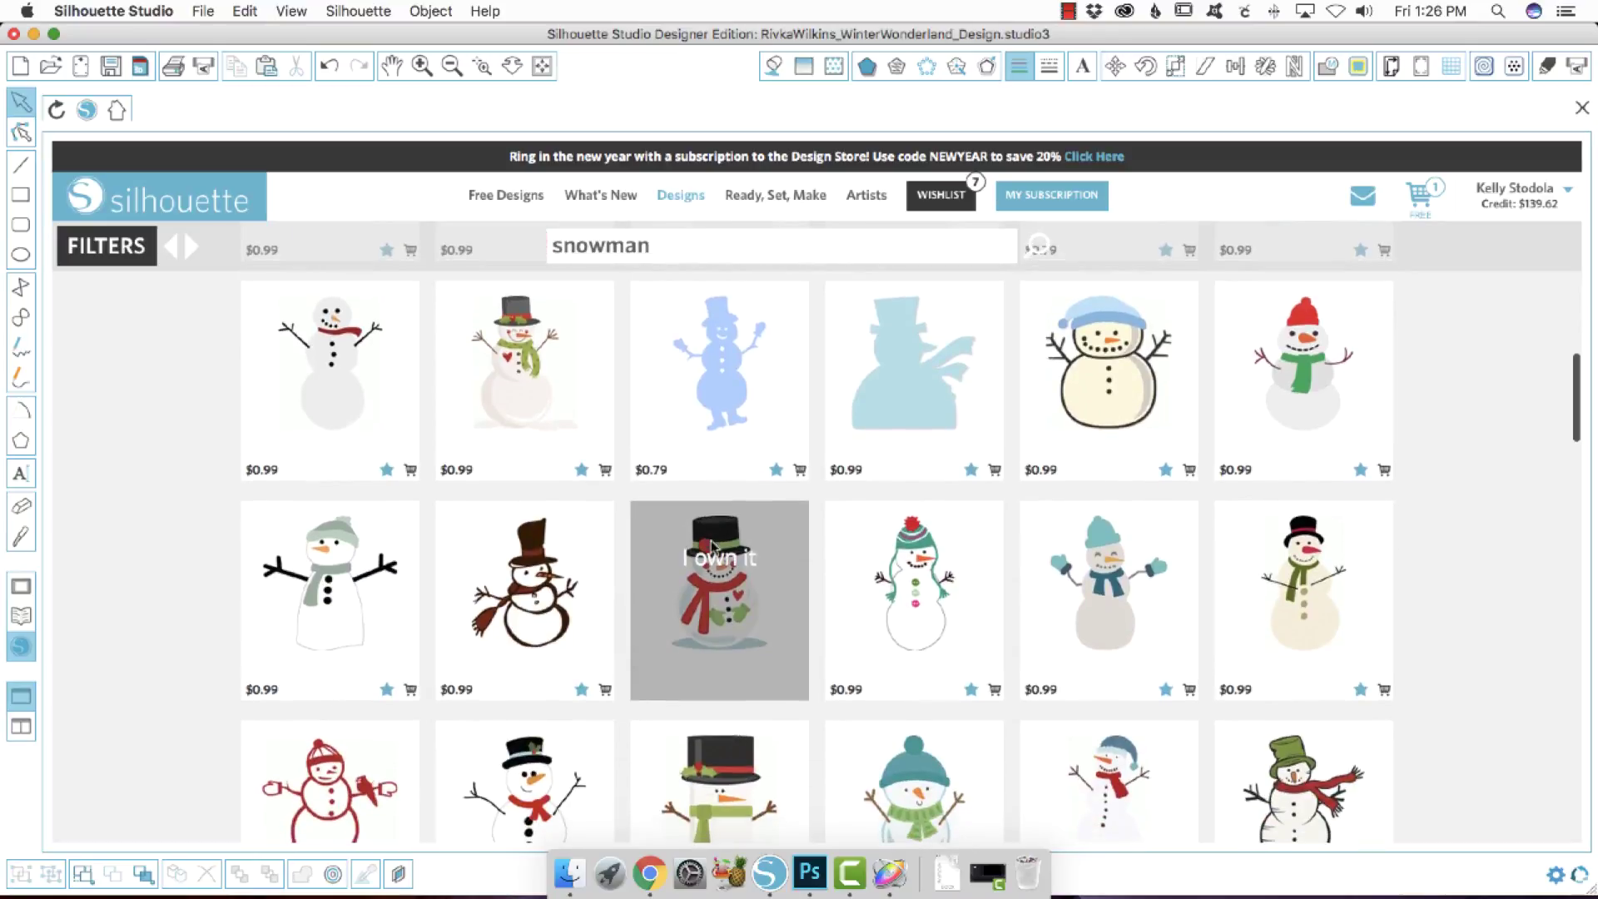
scroll(712, 547, "down", 10)
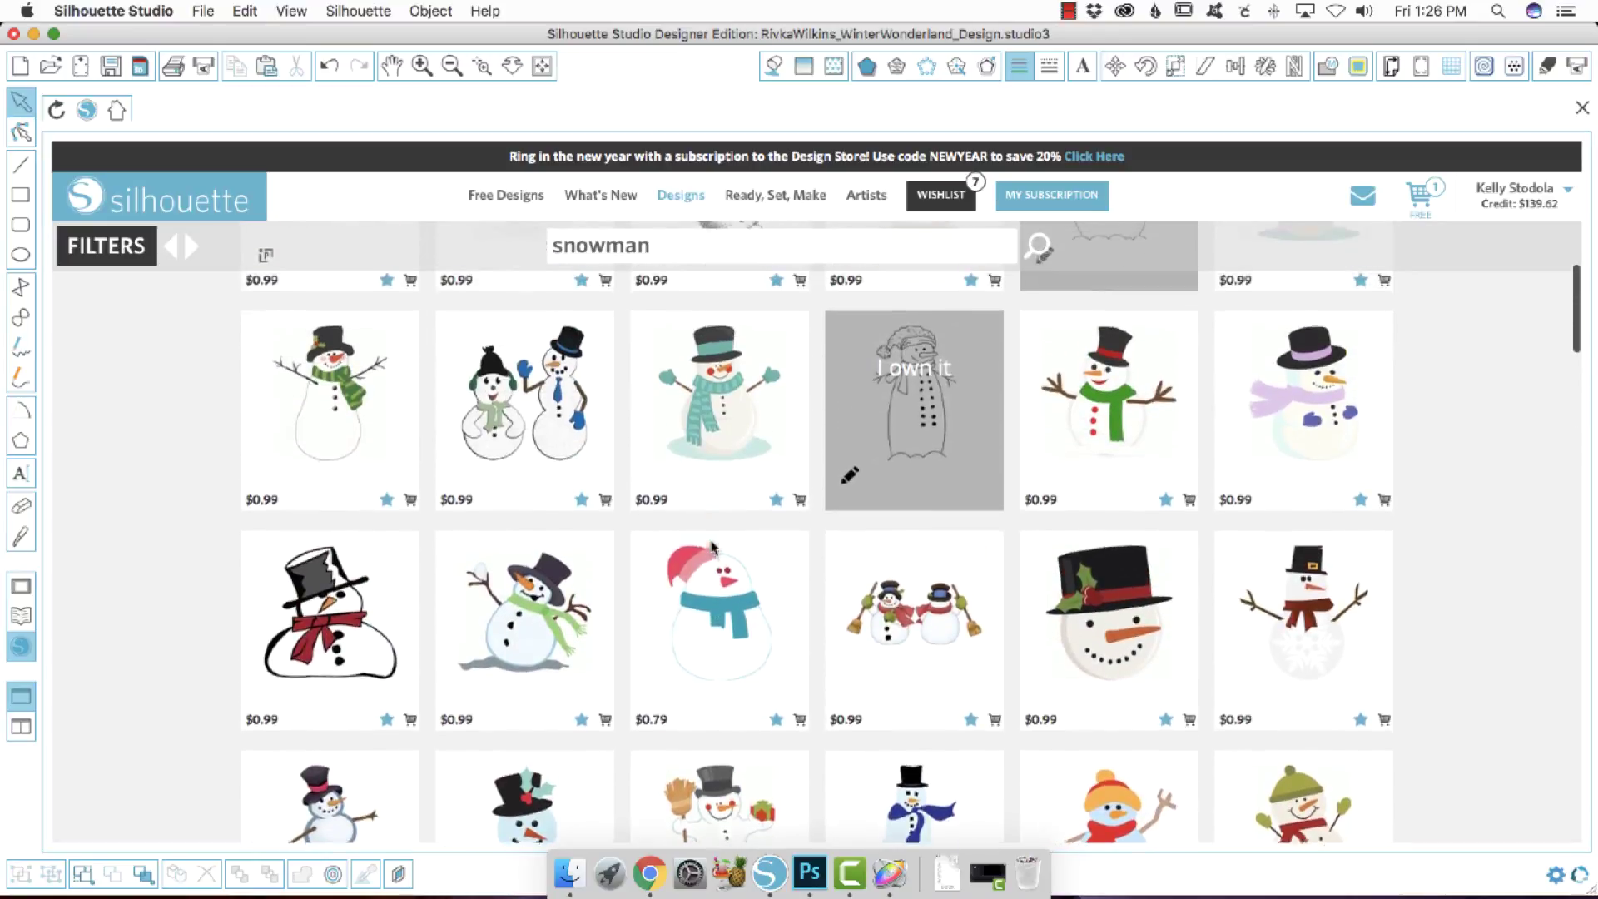
scroll(712, 547, "up", 2)
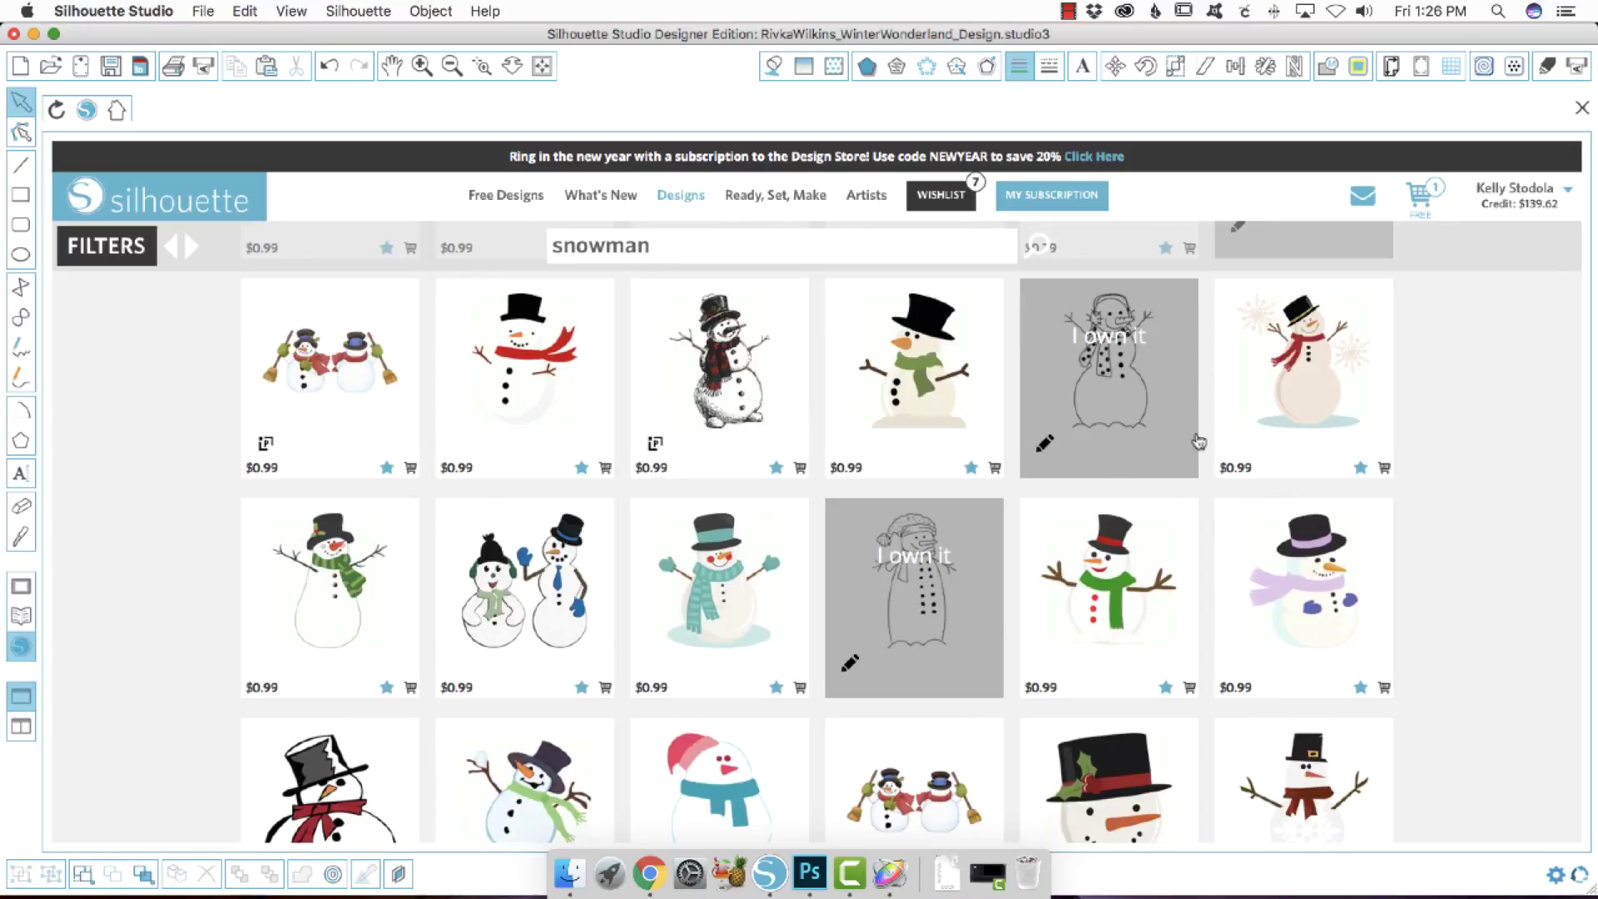
mouse_move(1118, 567)
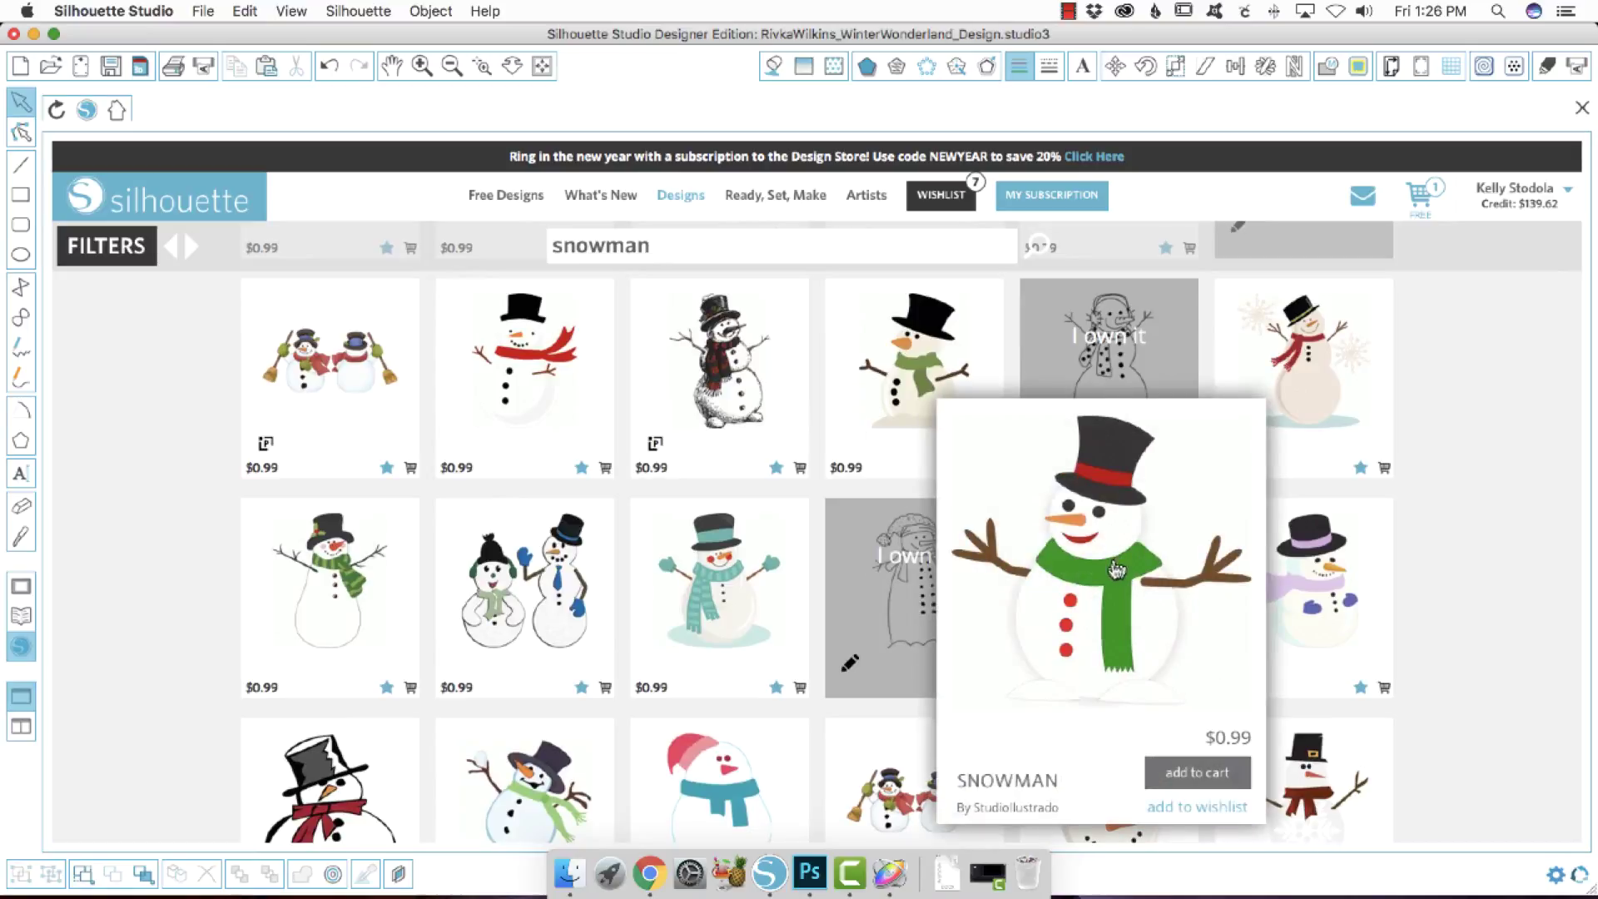
mouse_move(766, 535)
scroll(765, 535, "up", 3)
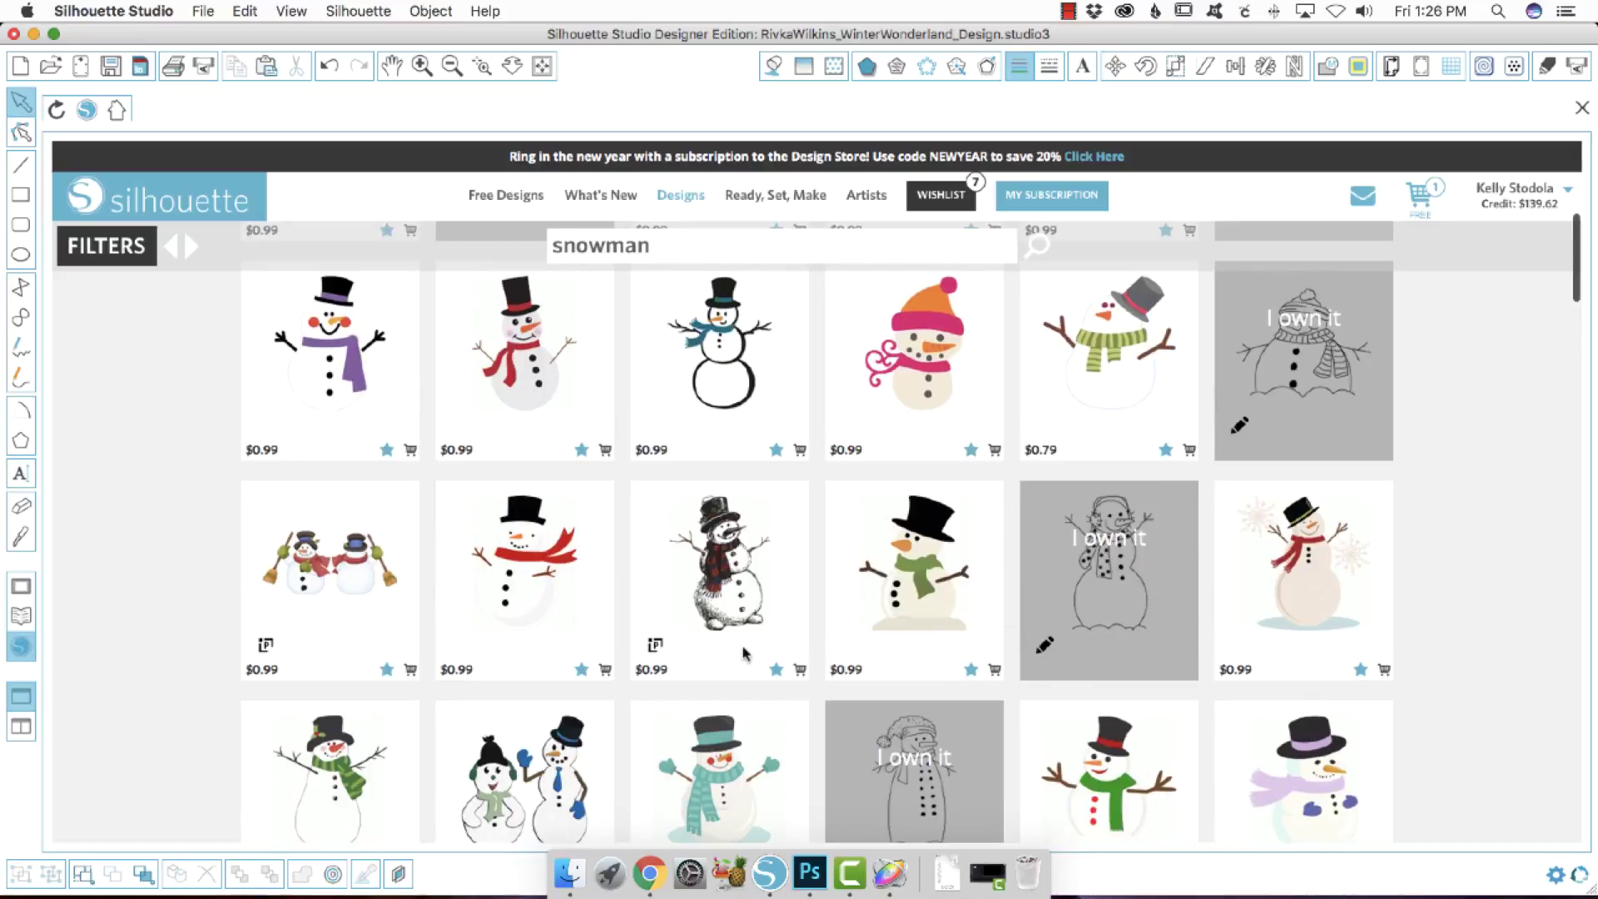
scroll(743, 655, "down", 1)
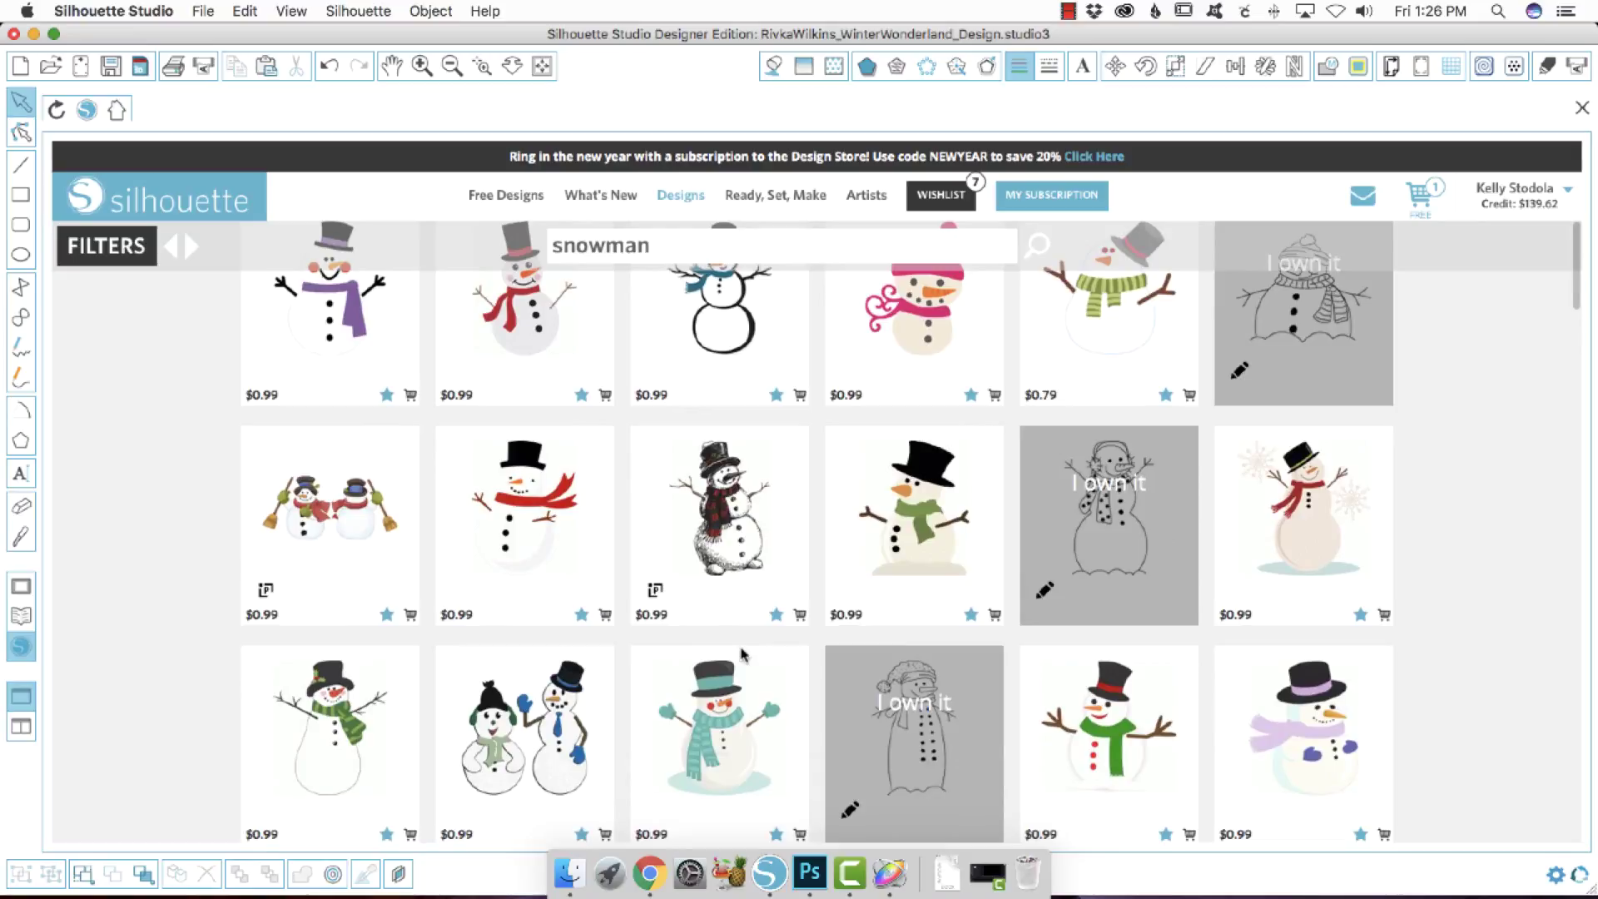
scroll(743, 655, "up", 1)
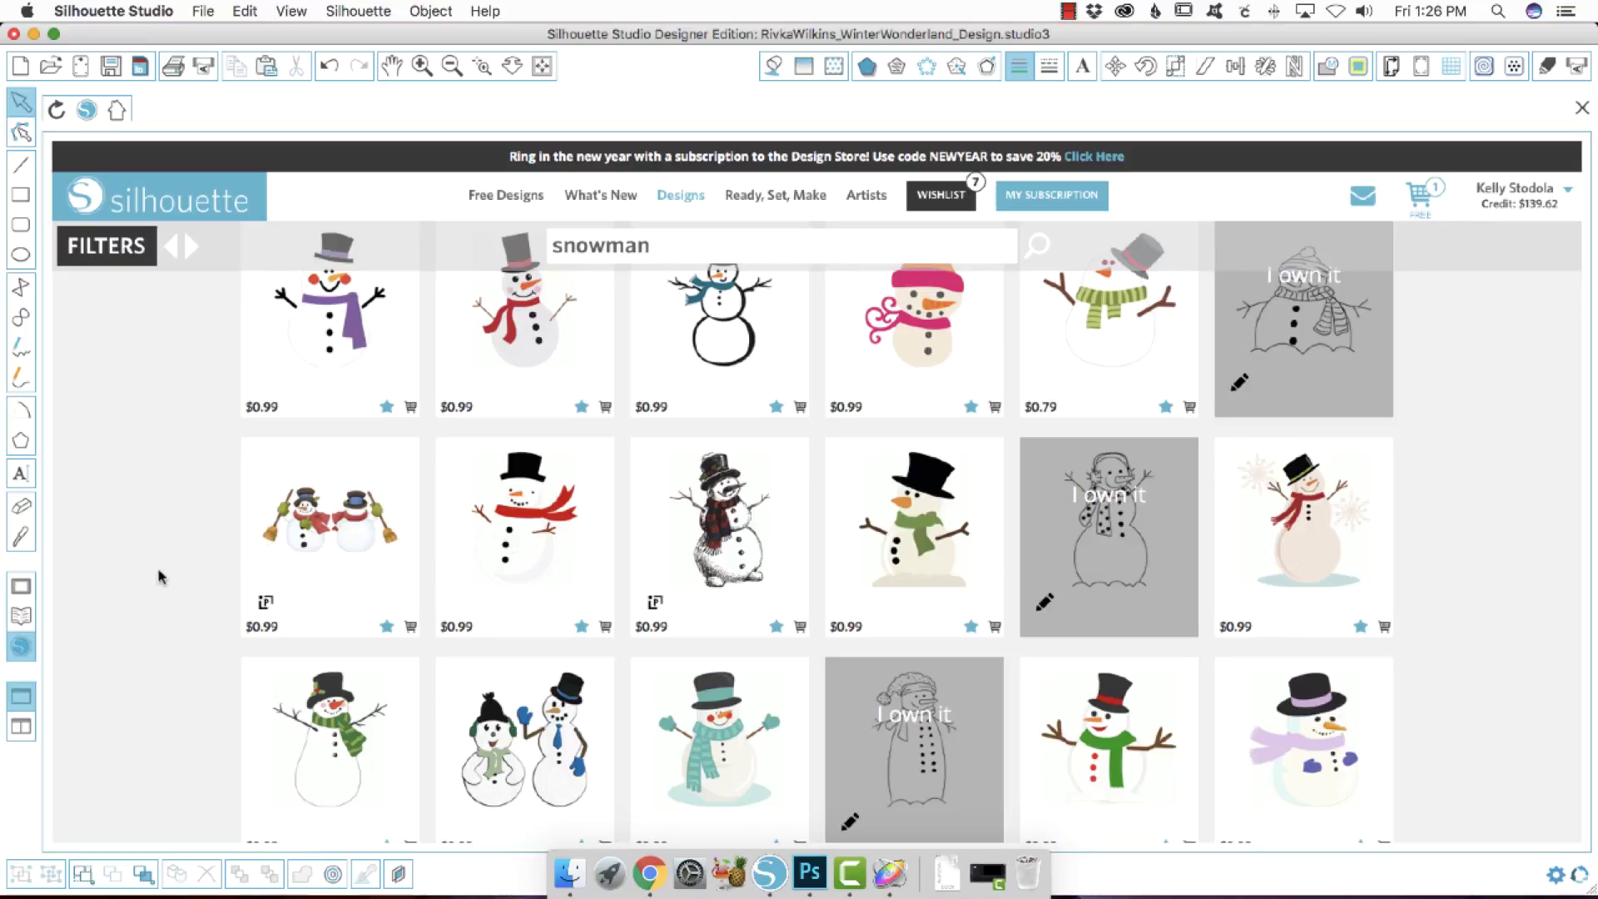
Switch back to the Winter Wonderland layout, check the big snowman panel, and bring up the File menu
left_click(20, 586)
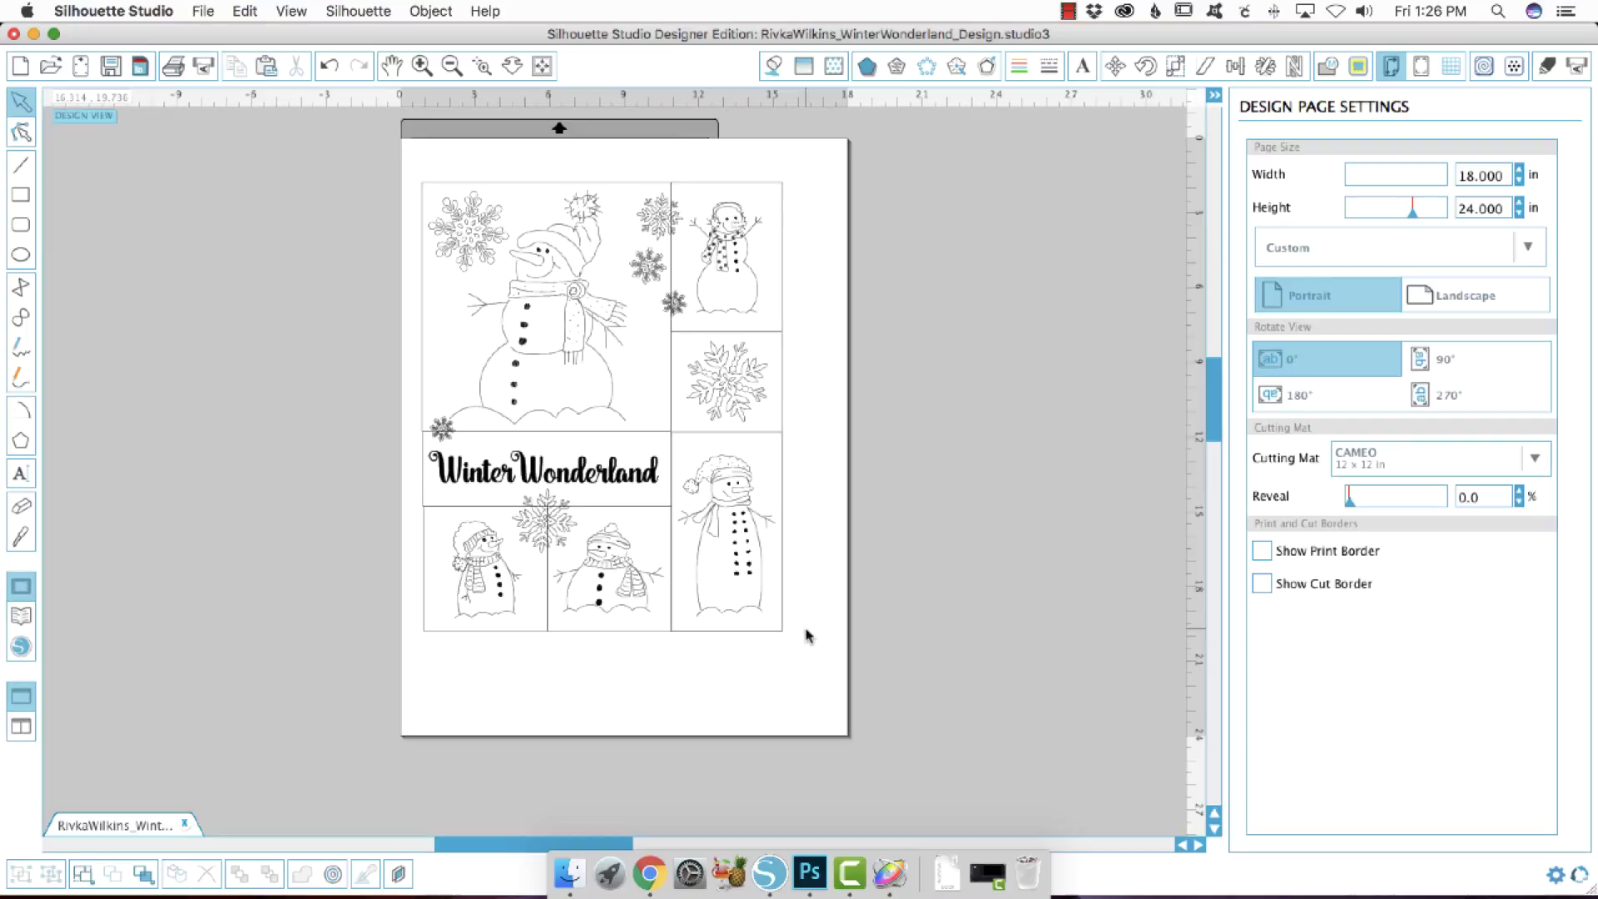
scroll(805, 636, "right", 2)
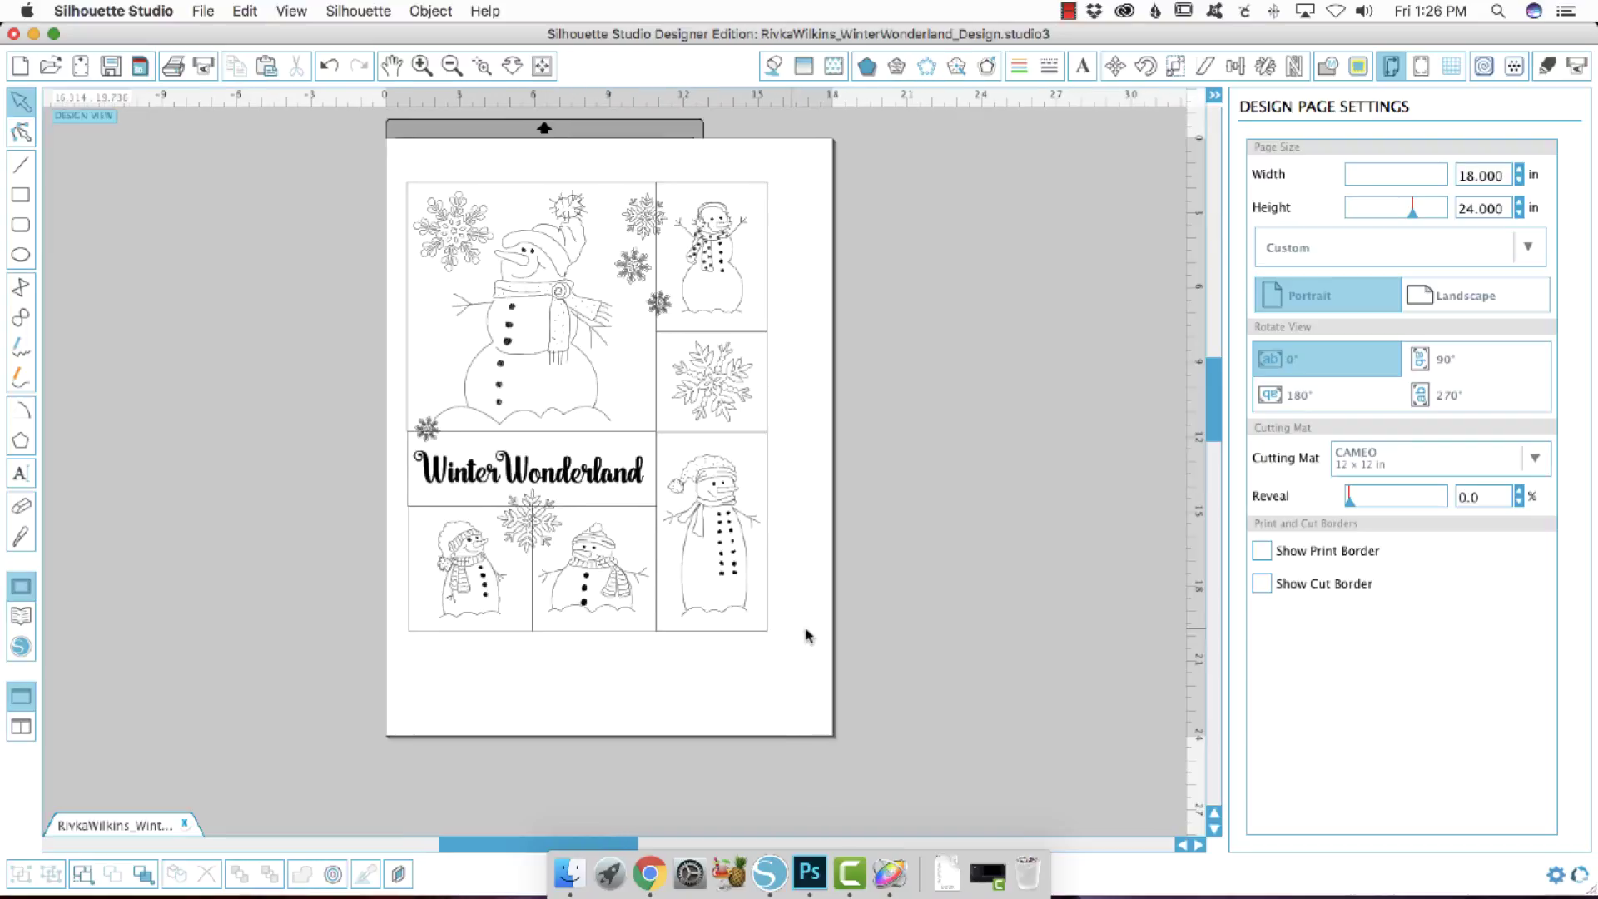
scroll(1126, 617, "up", 1)
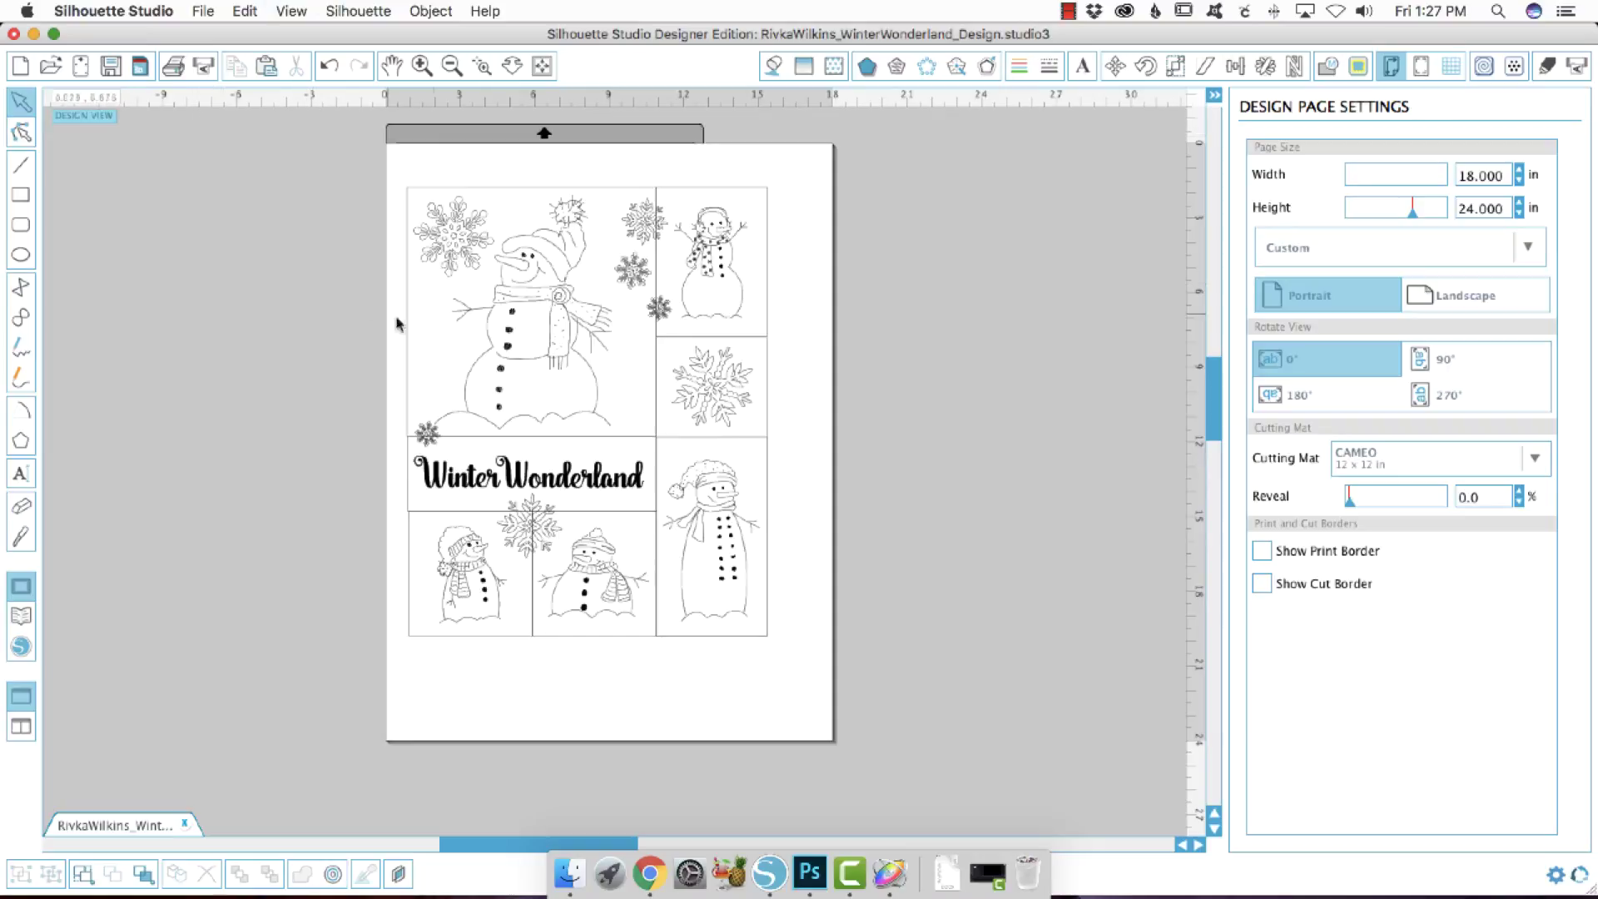
left_click(488, 355)
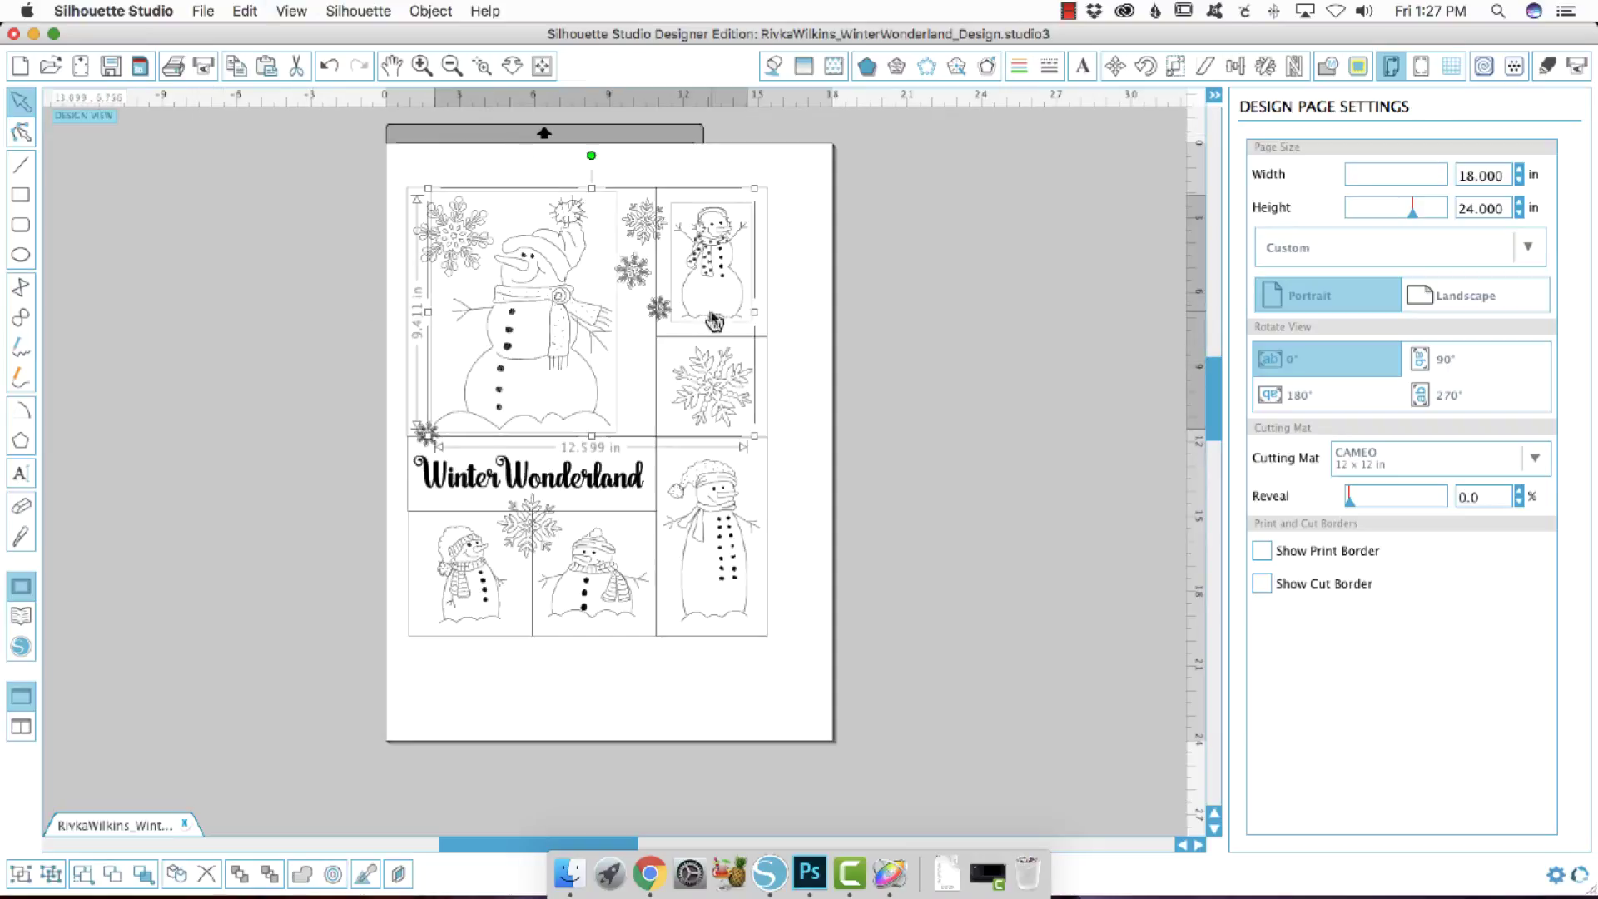
left_click(331, 330)
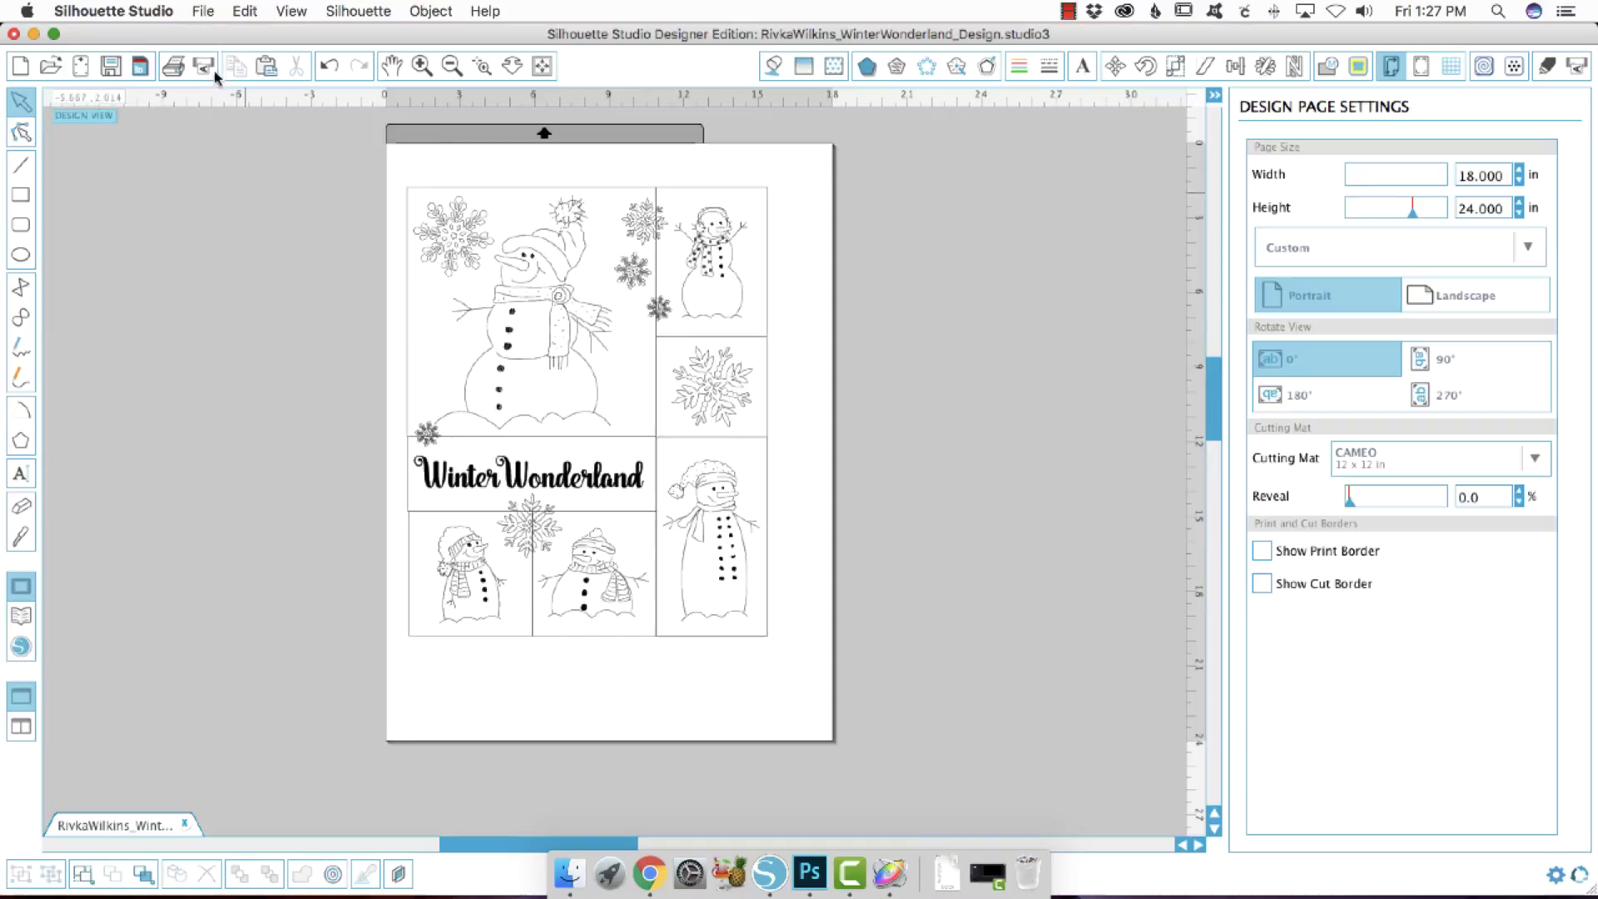
left_click(202, 11)
Create a new document, place the library snowman on it, and delete the extra snowman
left_click(212, 32)
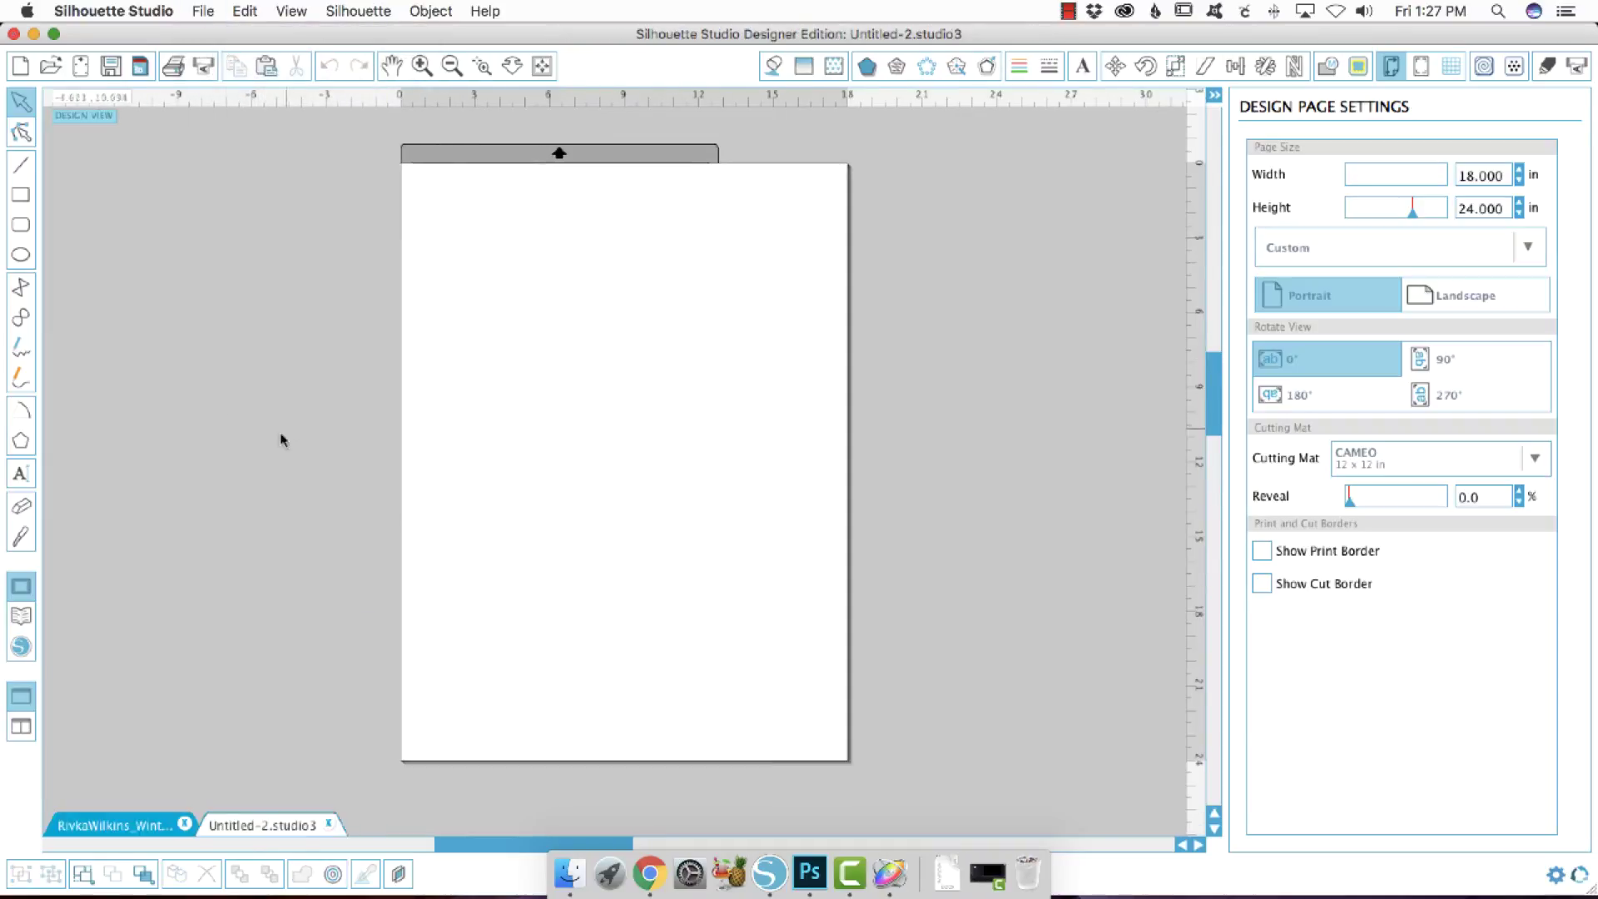
left_click(23, 618)
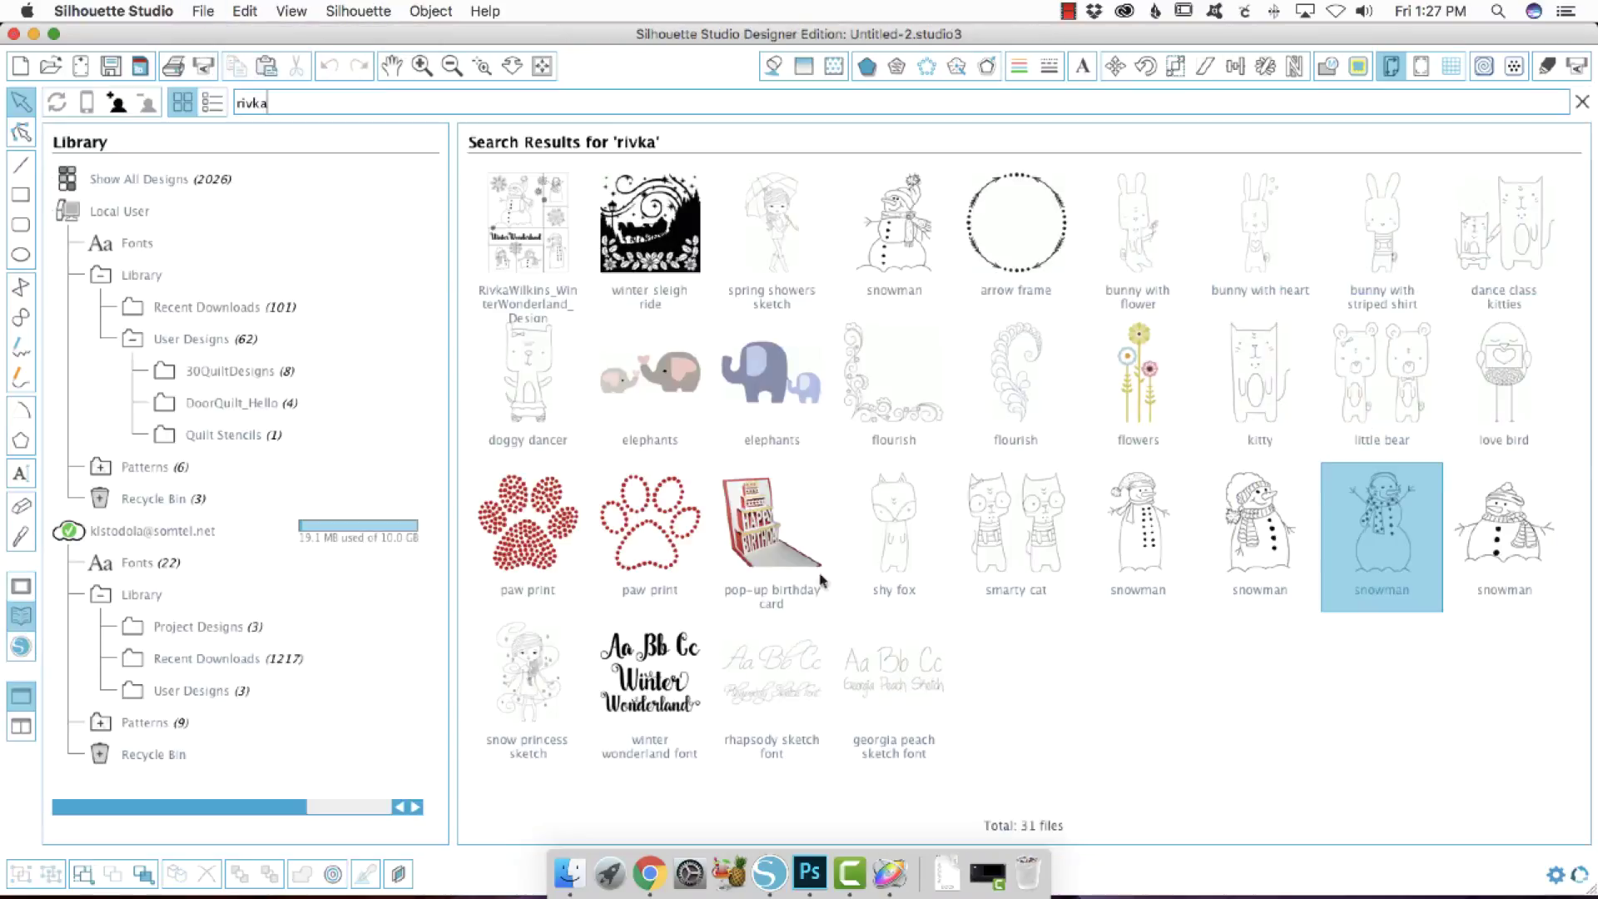
double_click(888, 265)
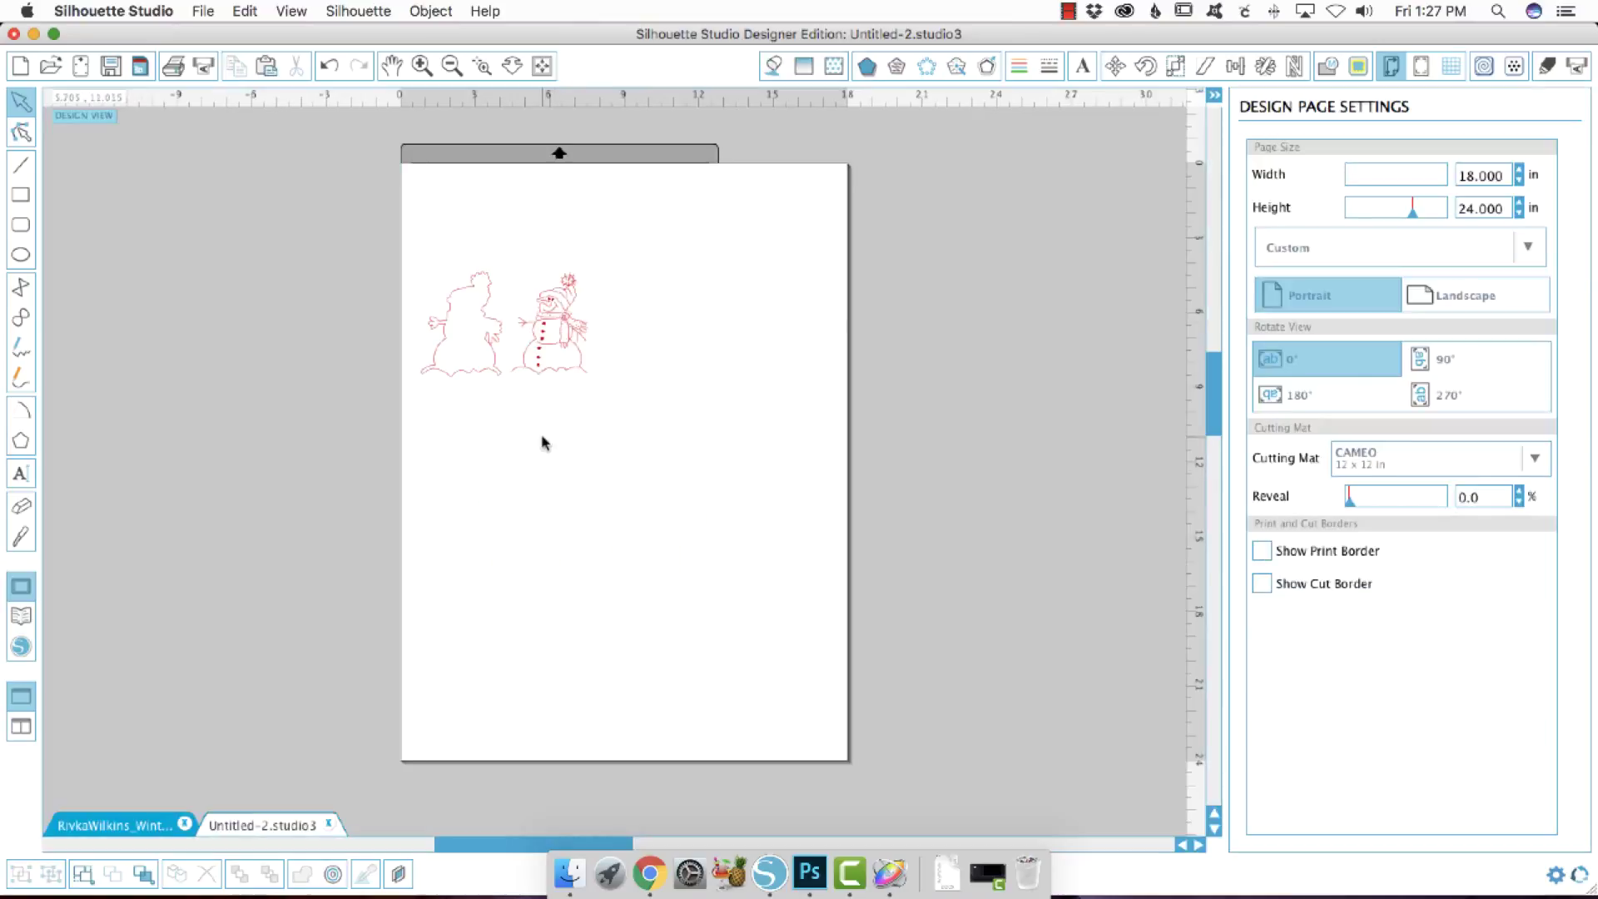
left_click(492, 380)
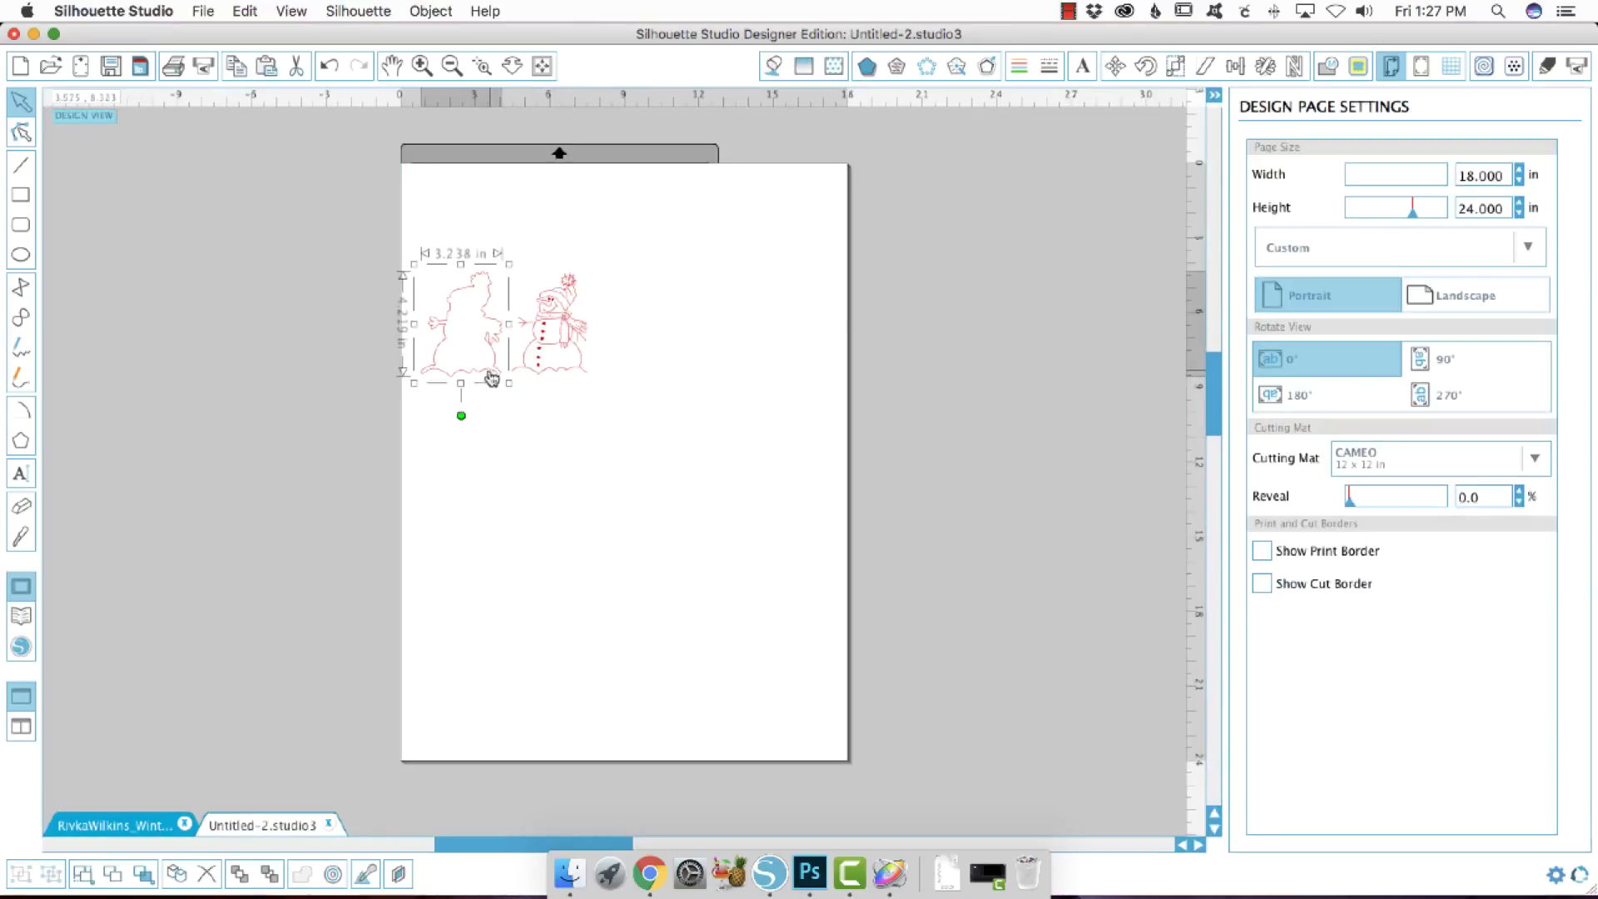
left_click(636, 397)
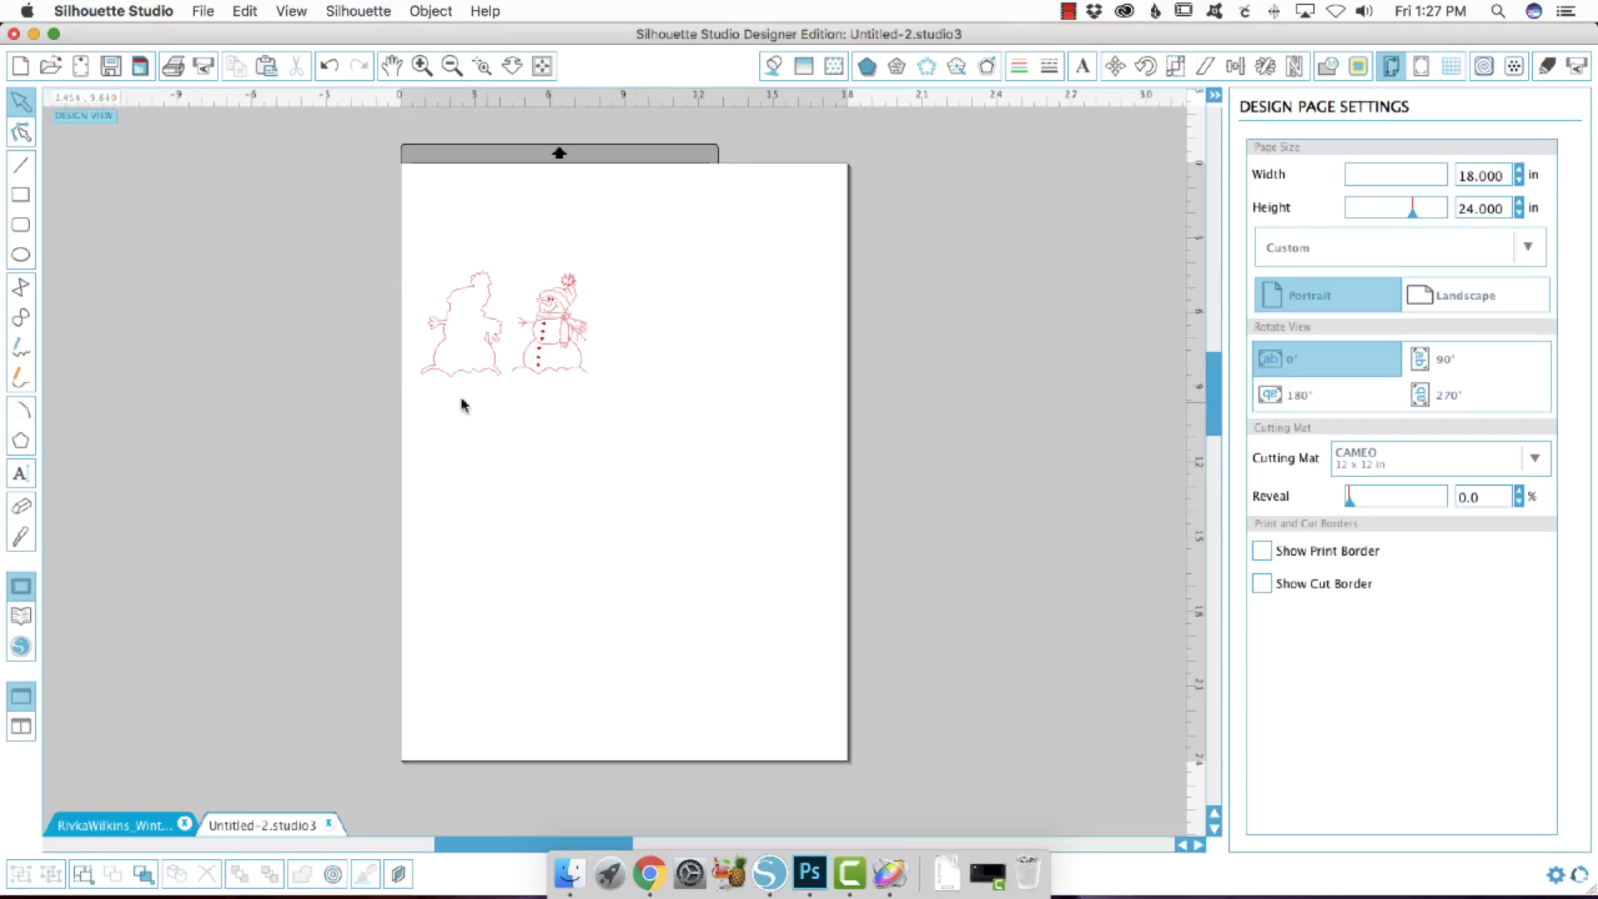
left_click(481, 382)
key("Delete")
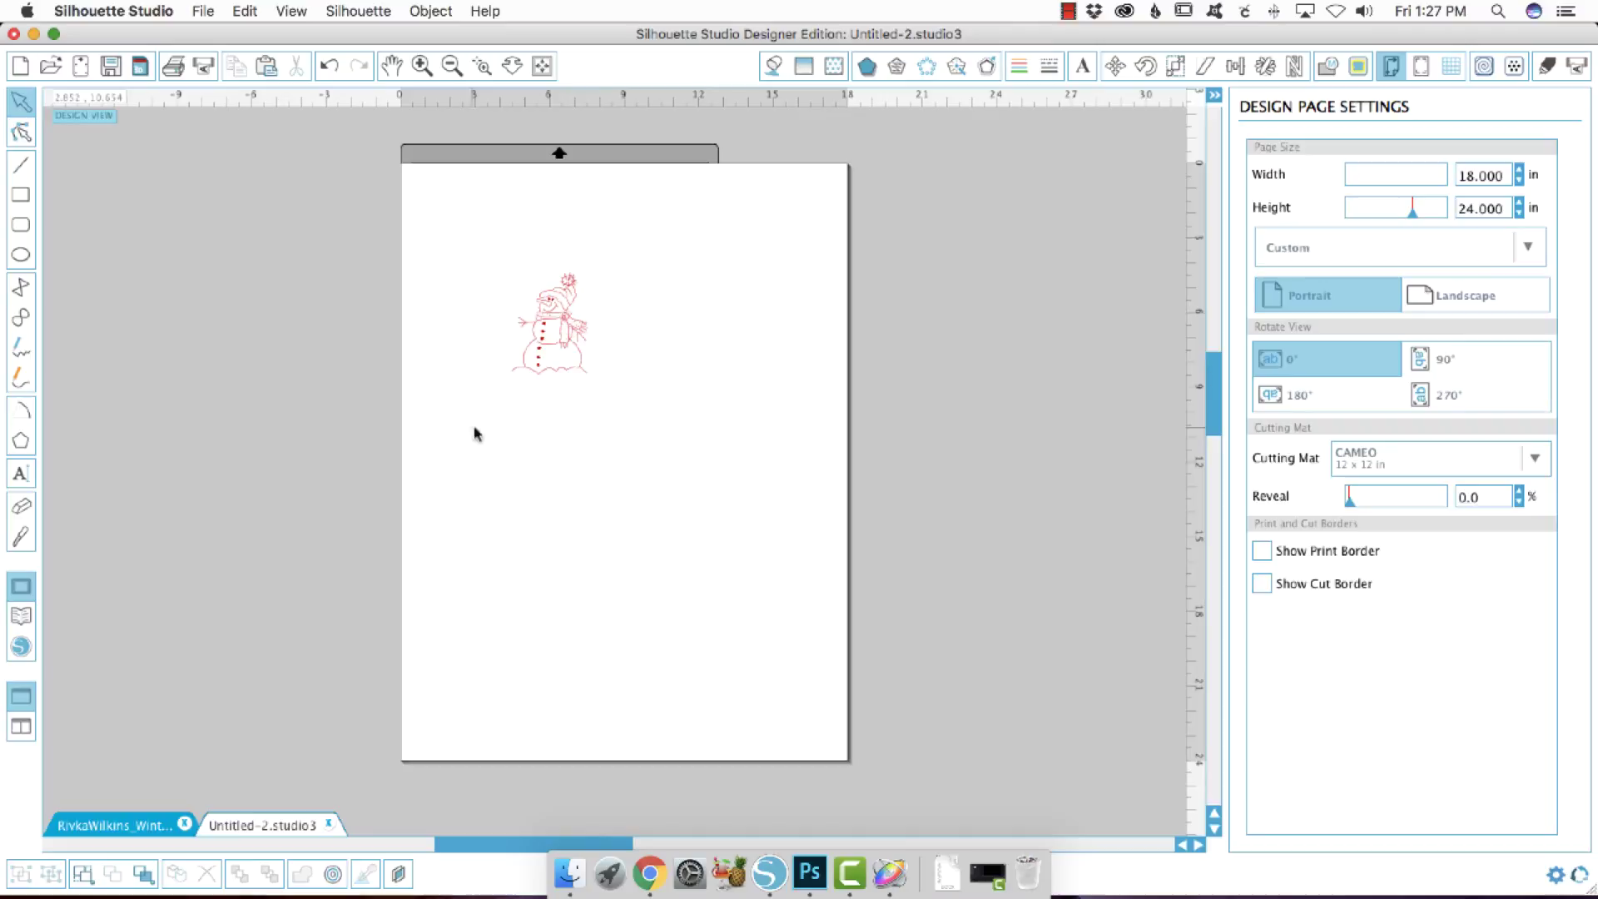
Group the red snowman's lines and move it up and left toward the page corner
scroll(603, 416, "up", 3)
left_click_drag(573, 464, 579, 466)
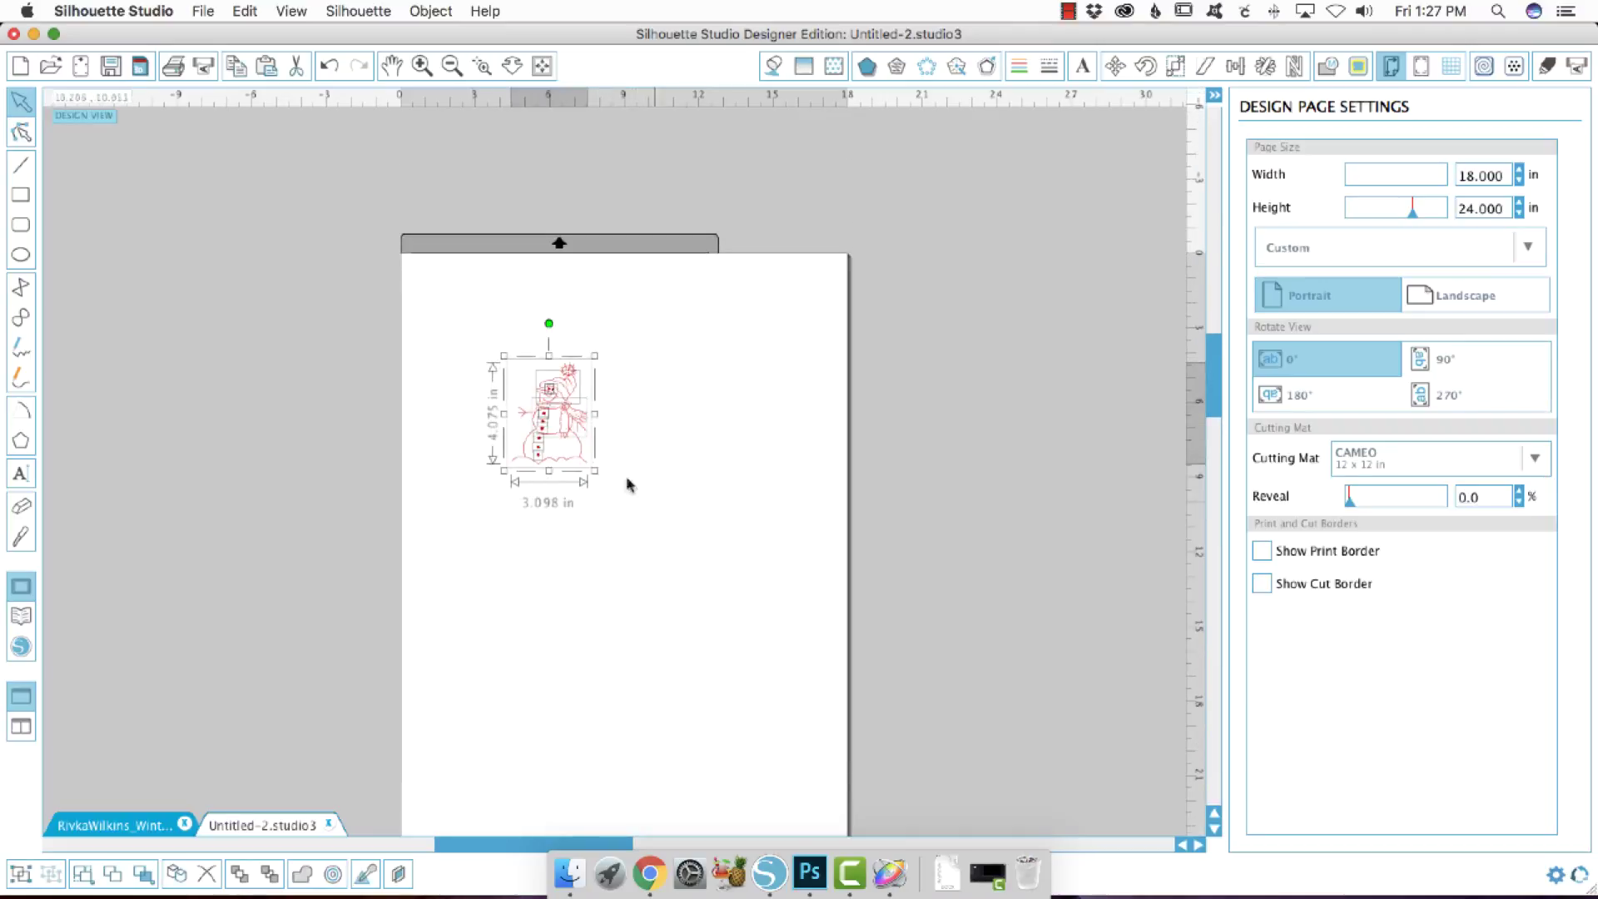
left_click(735, 596)
left_click_drag(700, 545, 447, 398)
right_click(562, 453)
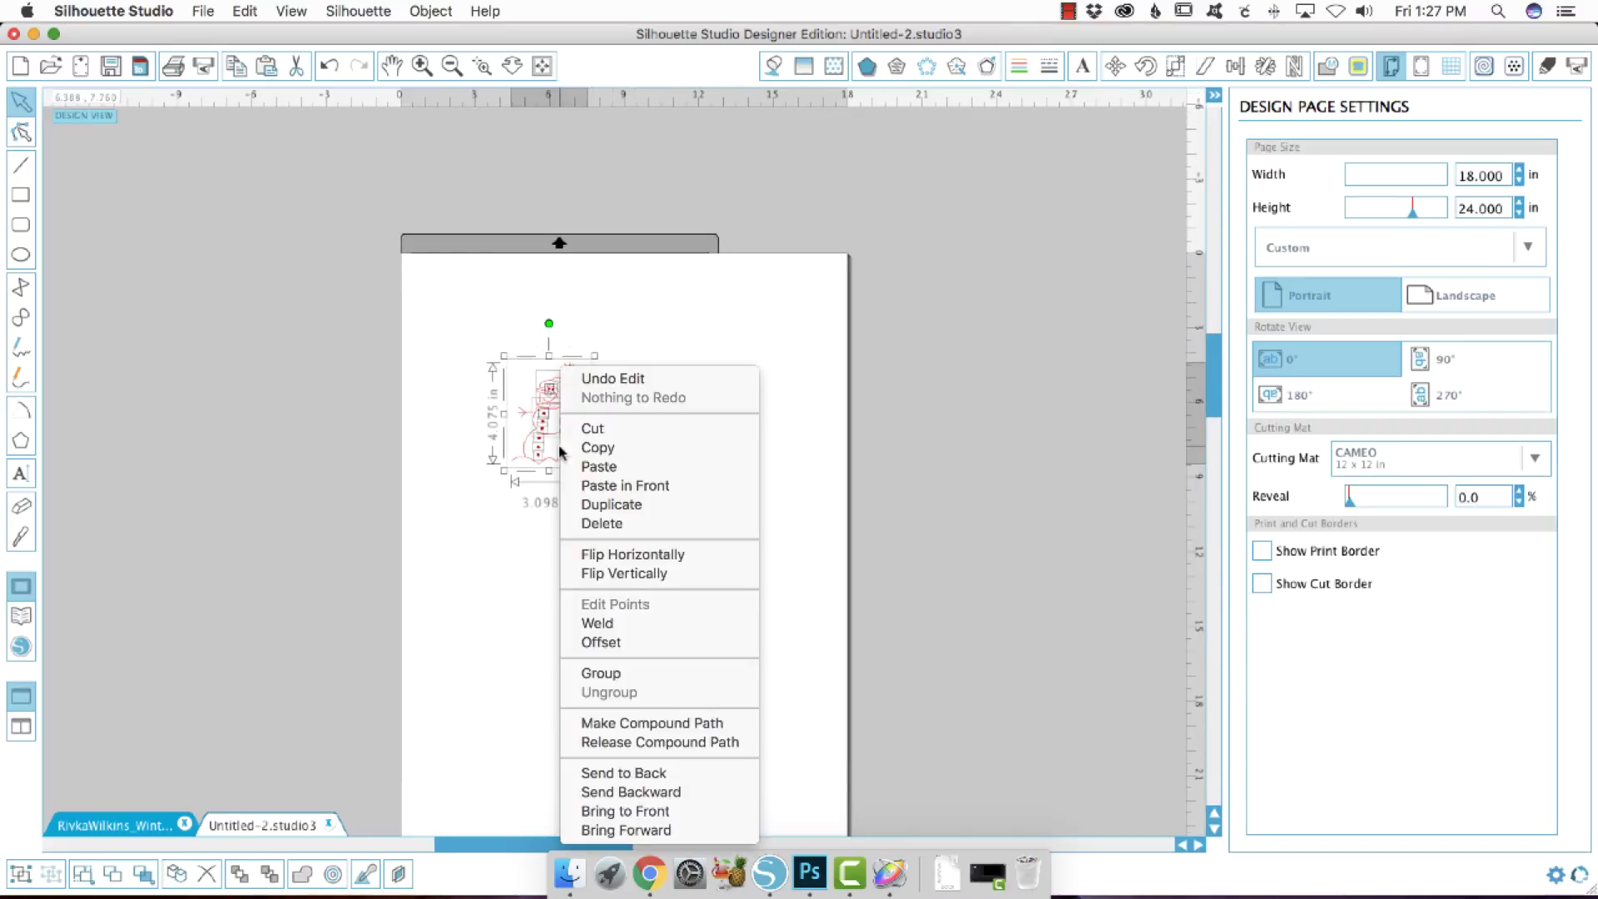
left_click(596, 673)
left_click(652, 499)
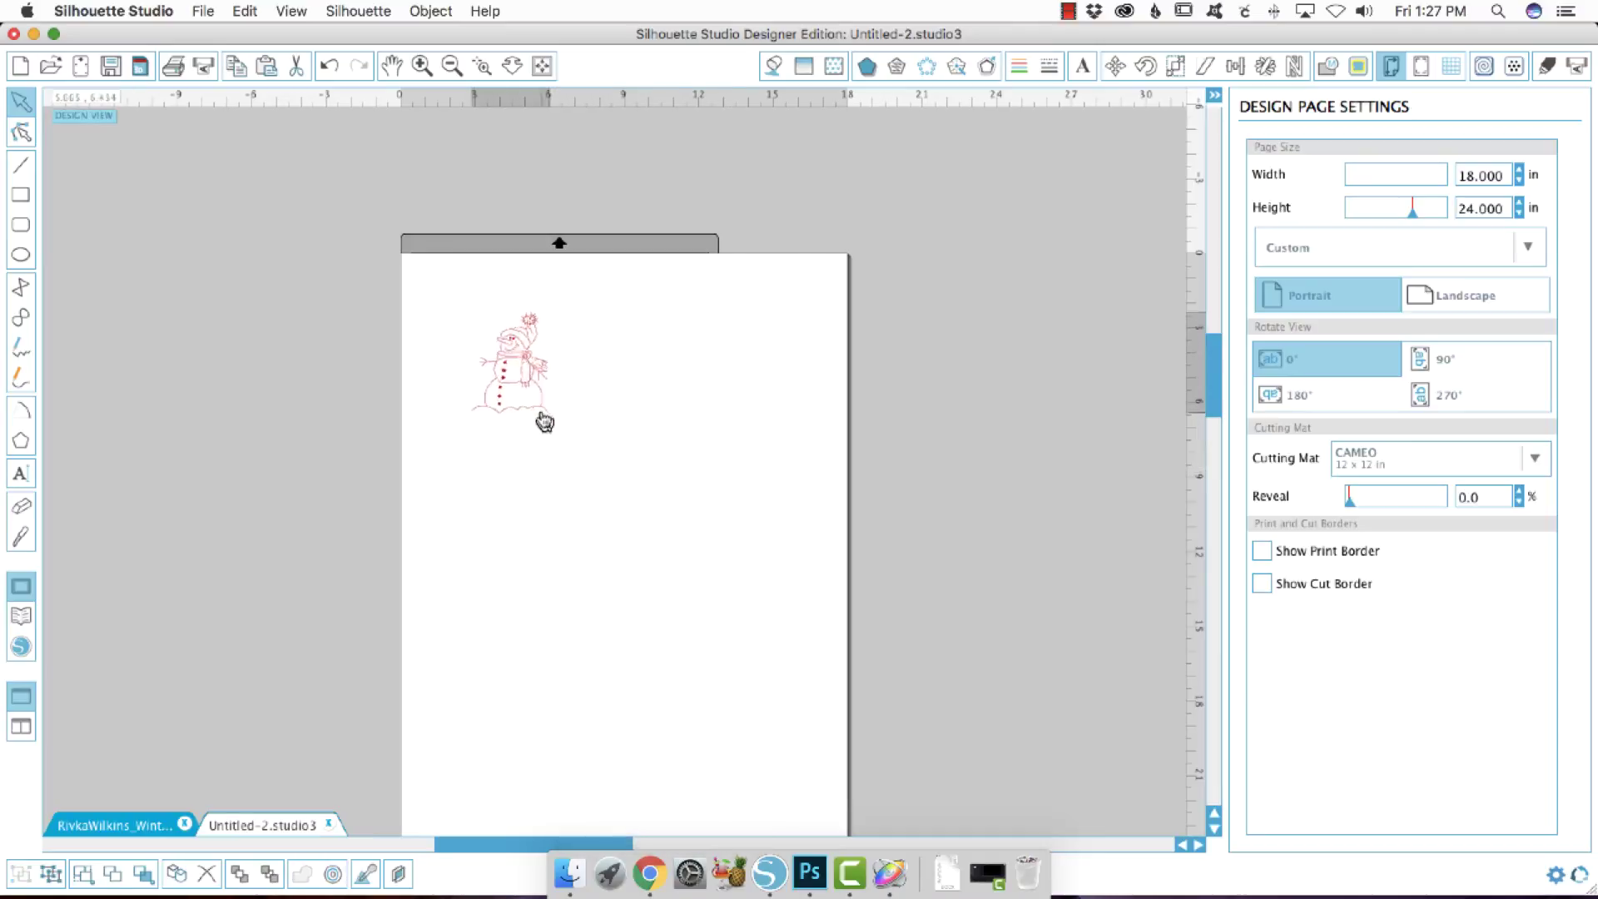
left_click_drag(544, 423, 541, 416)
left_click(650, 446)
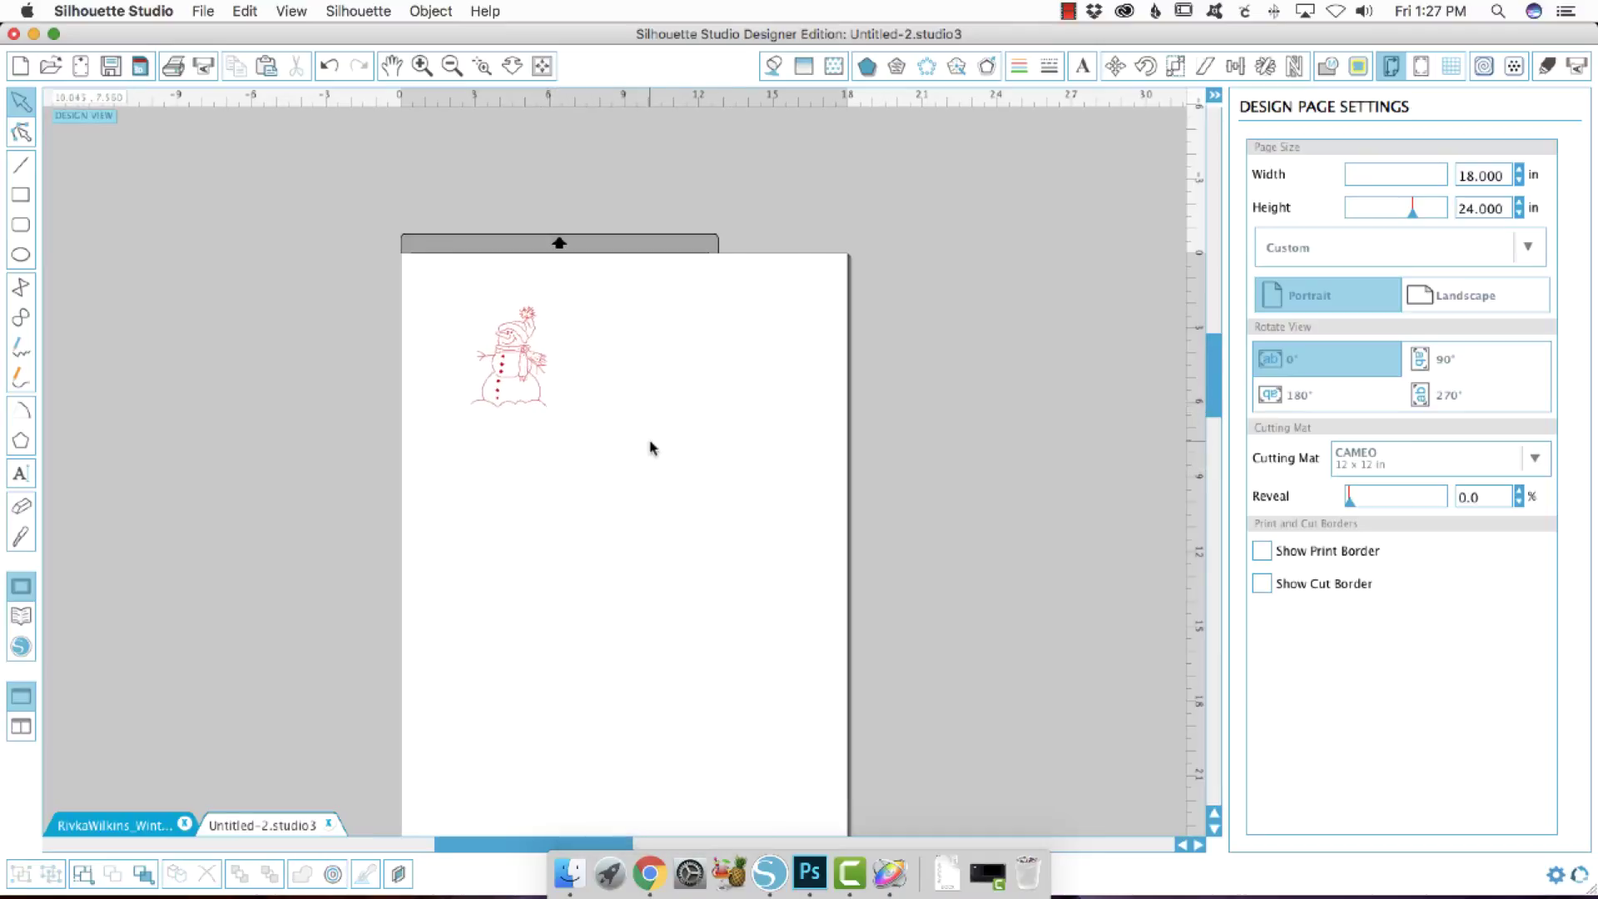
left_click_drag(552, 408, 533, 394)
left_click(556, 406)
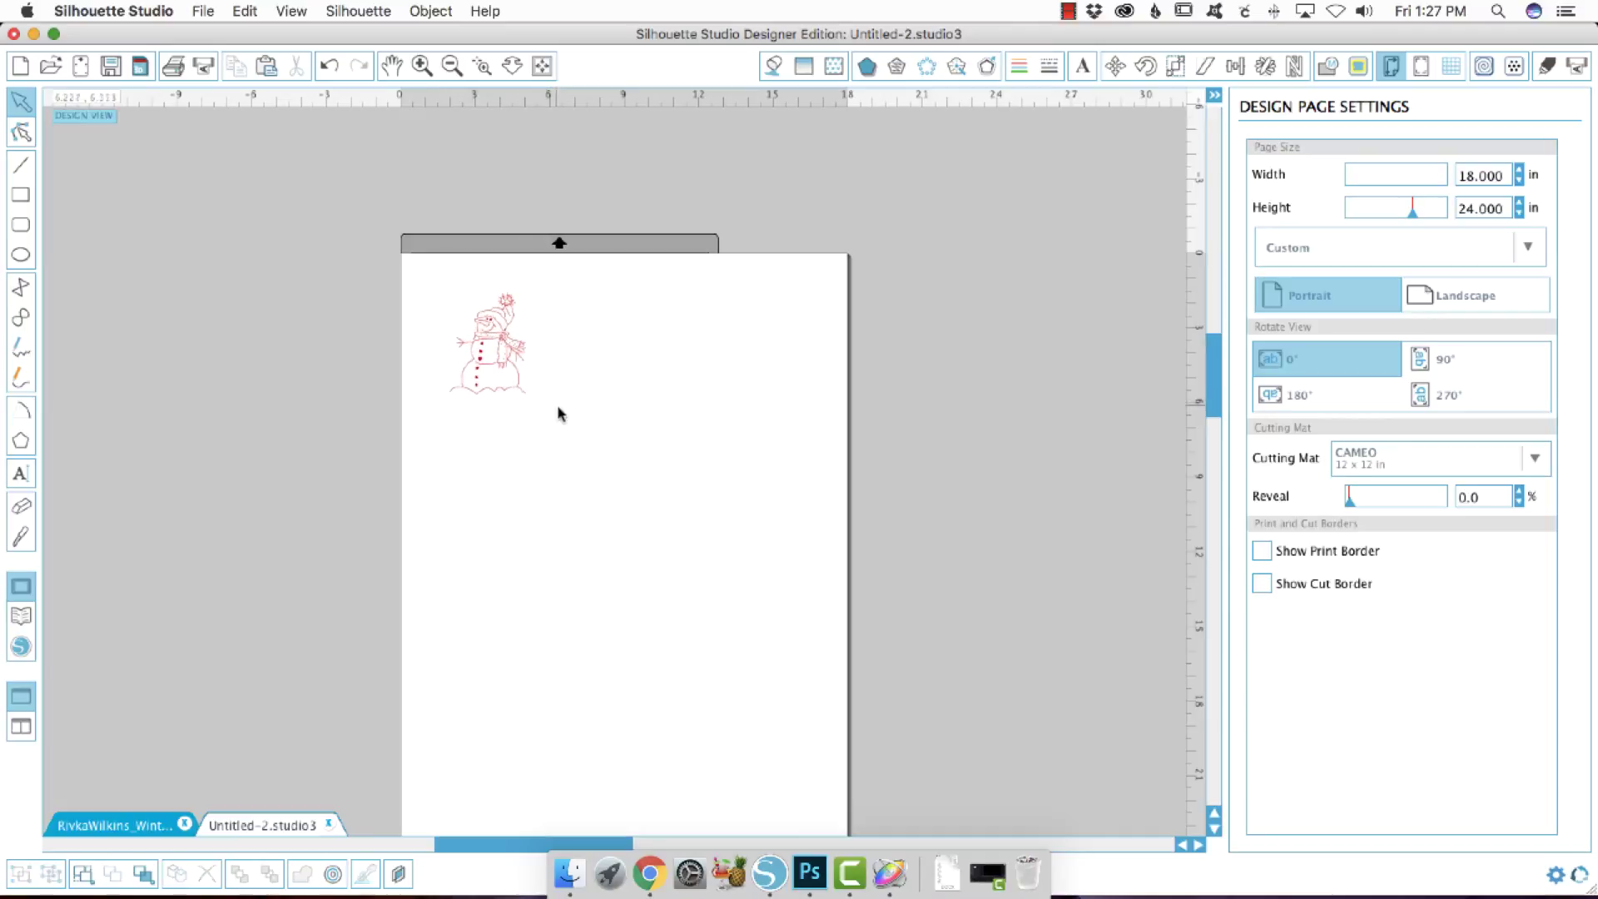
Switch to the Winter Wonderland design and inspect its title, snowflake, snowman and frame
left_click(153, 831)
left_click(578, 476)
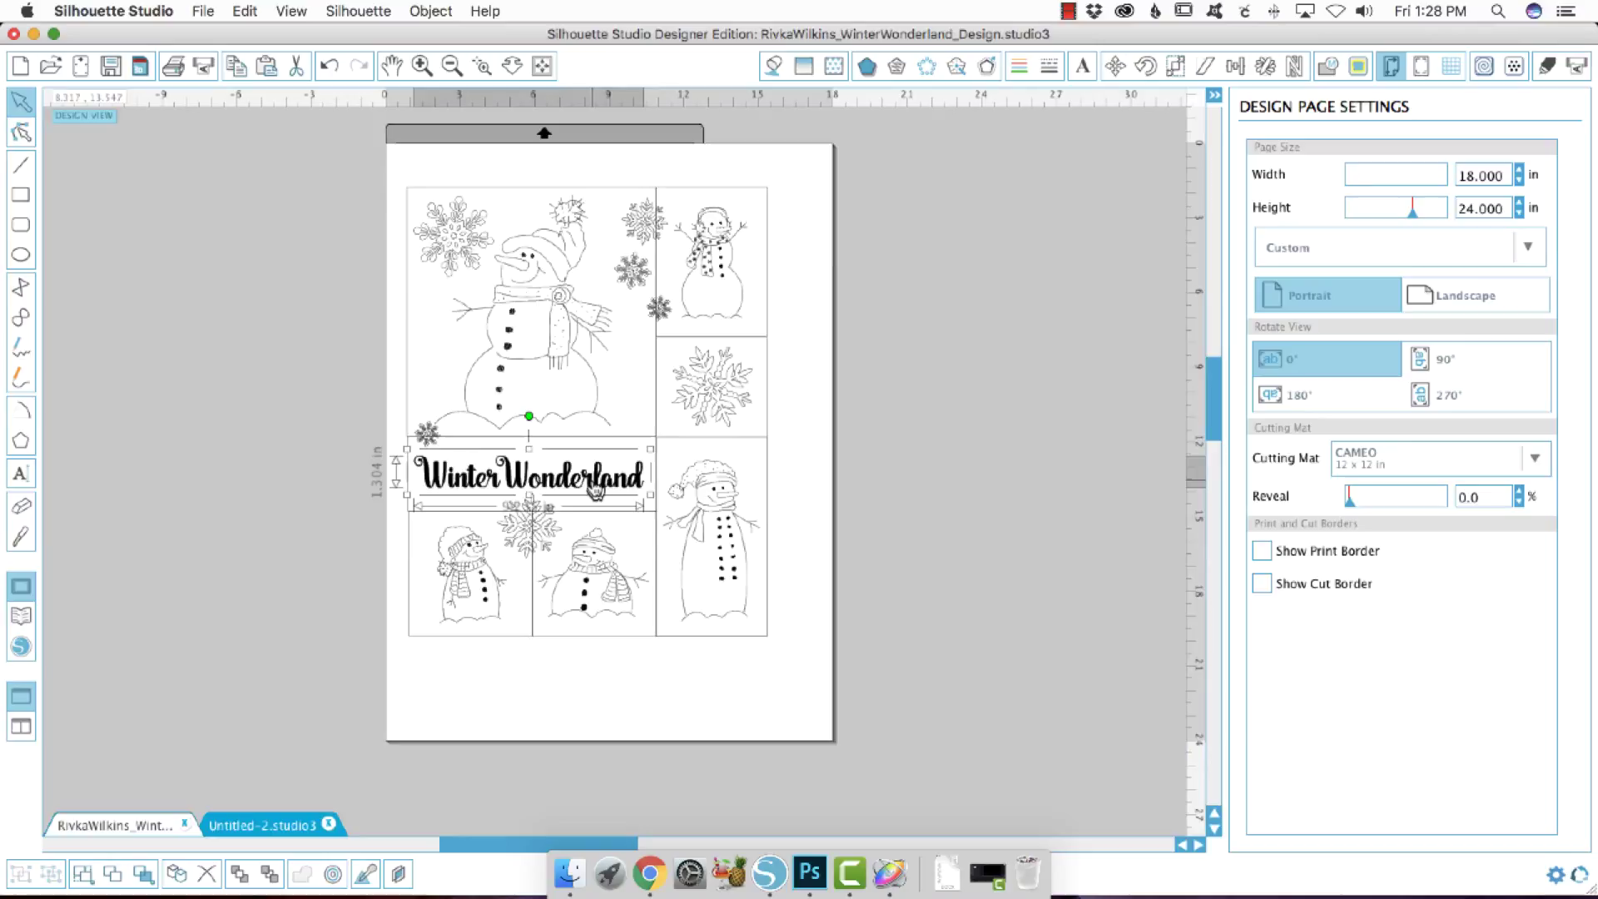
left_click(762, 426)
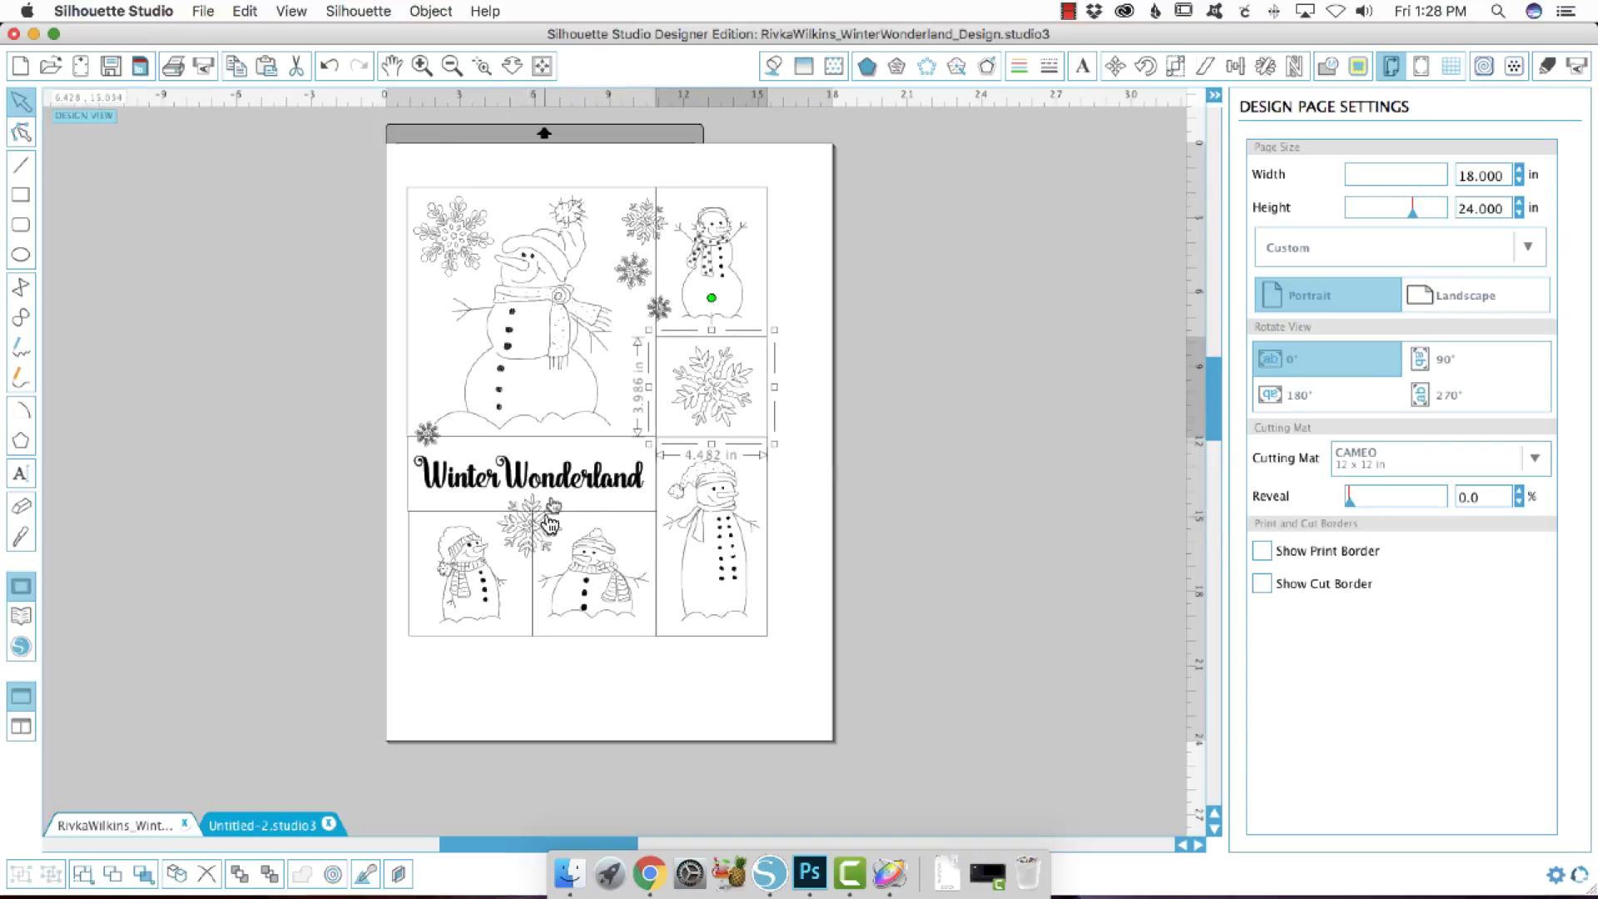
left_click(563, 419)
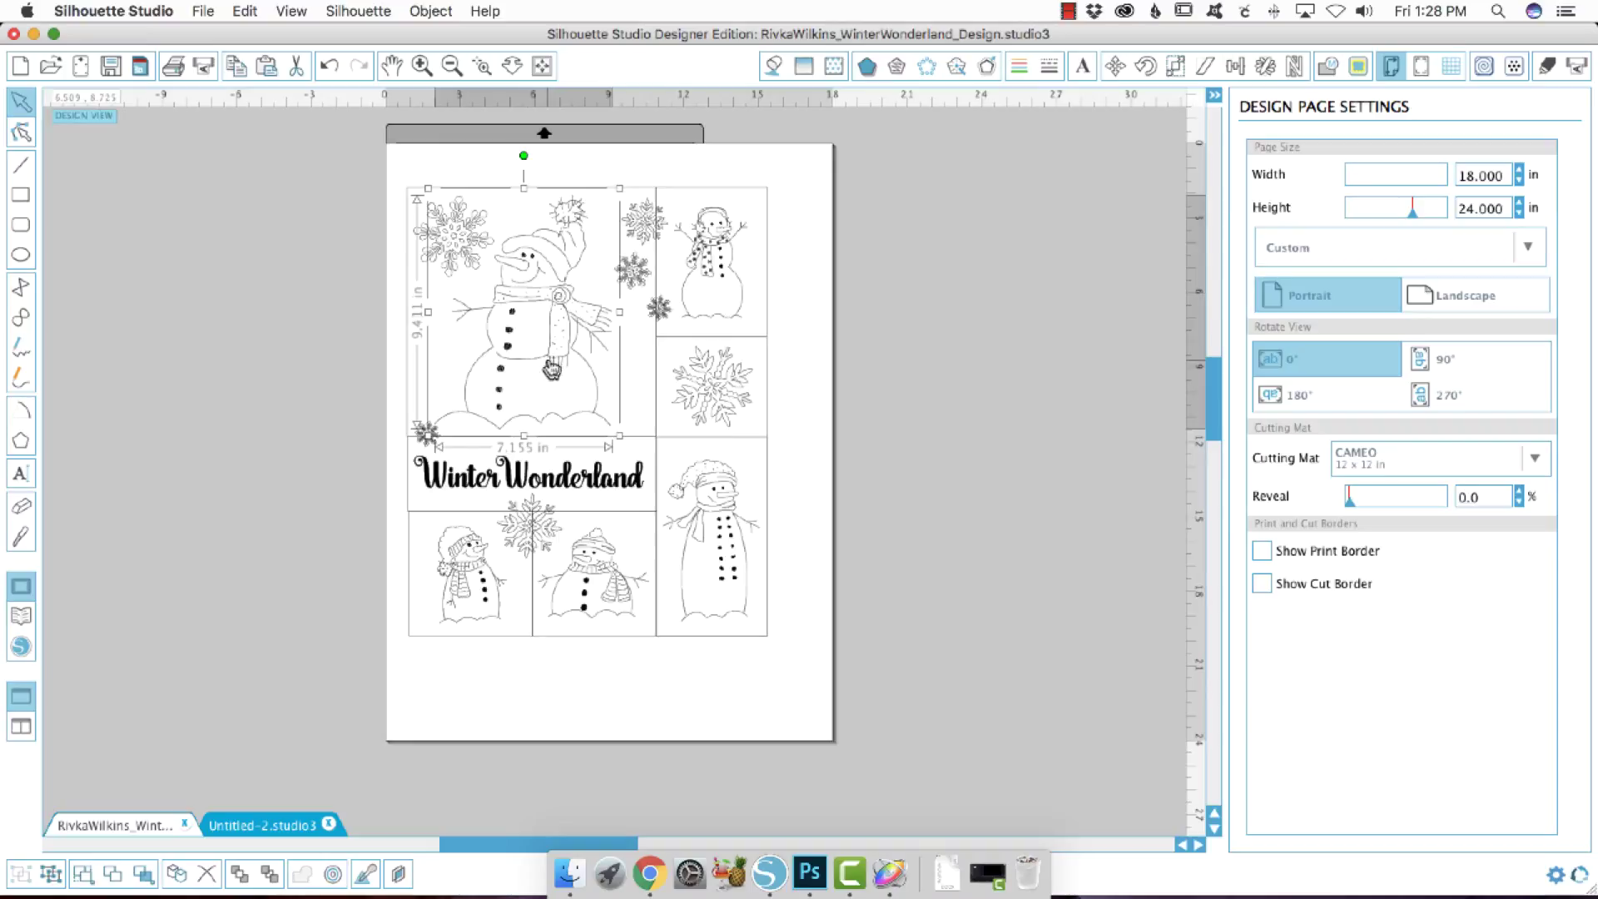
left_click_drag(569, 367, 570, 363)
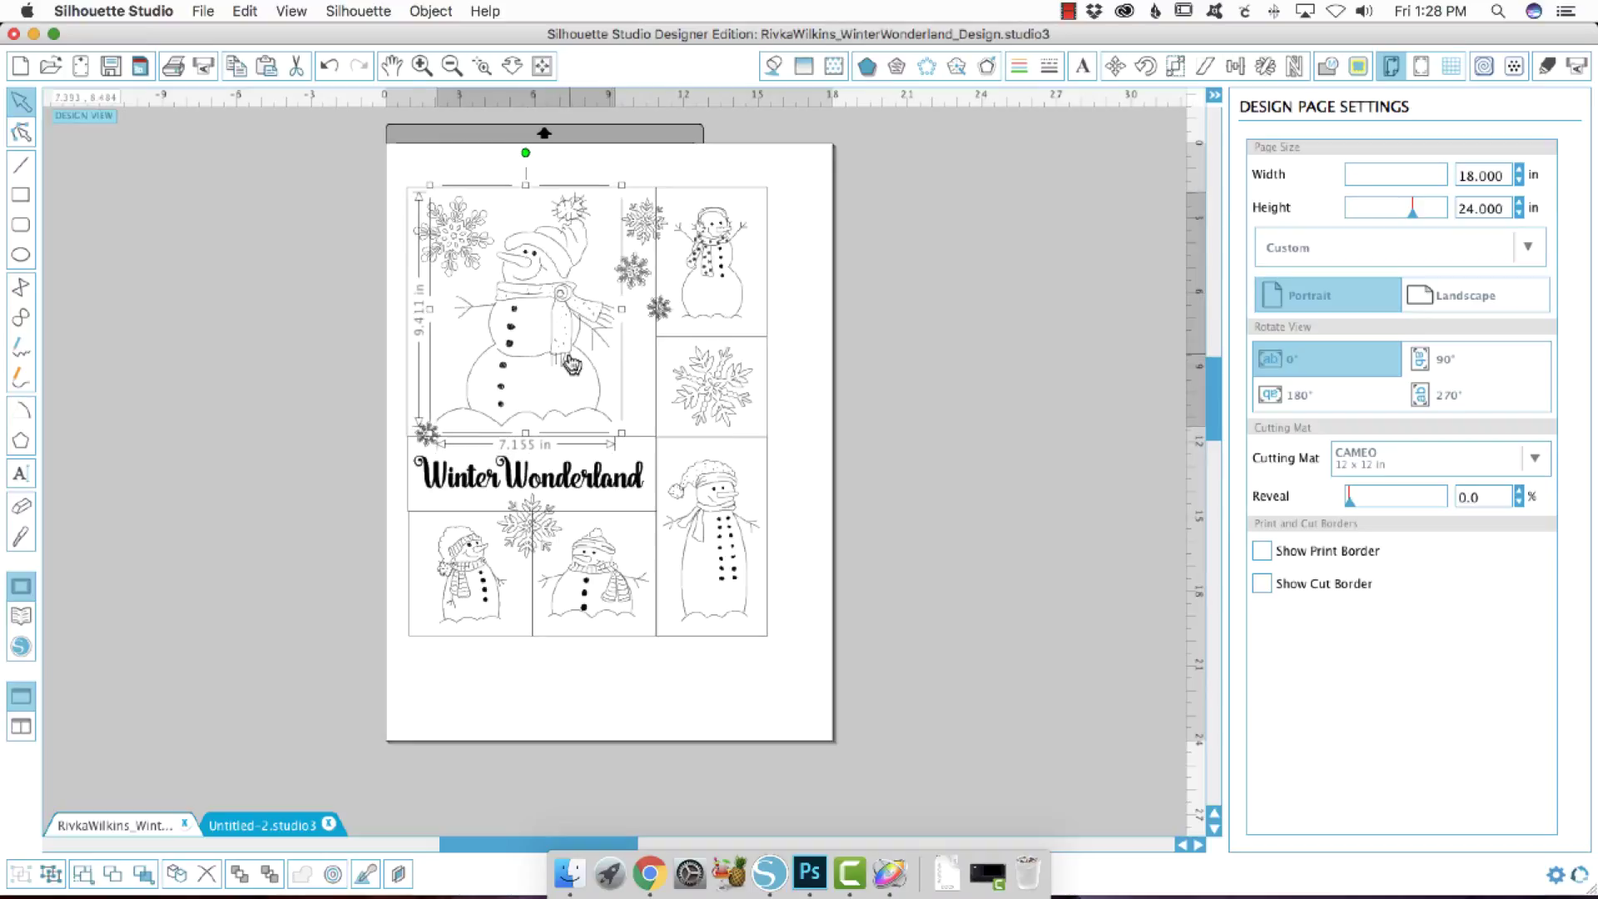
left_click(644, 190)
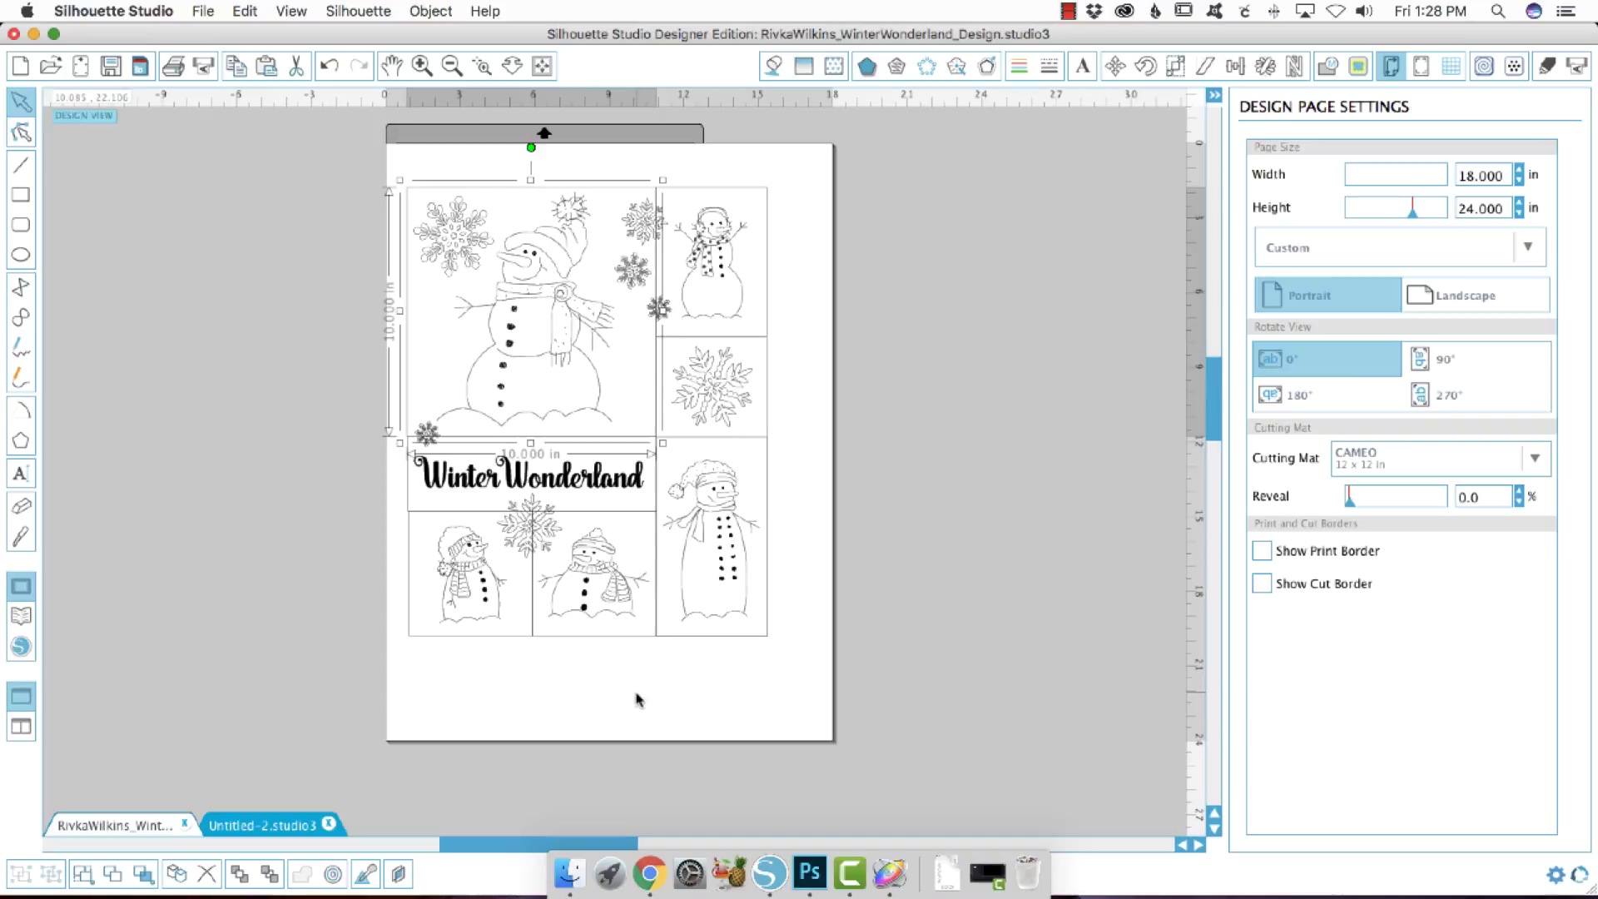
left_click(766, 701)
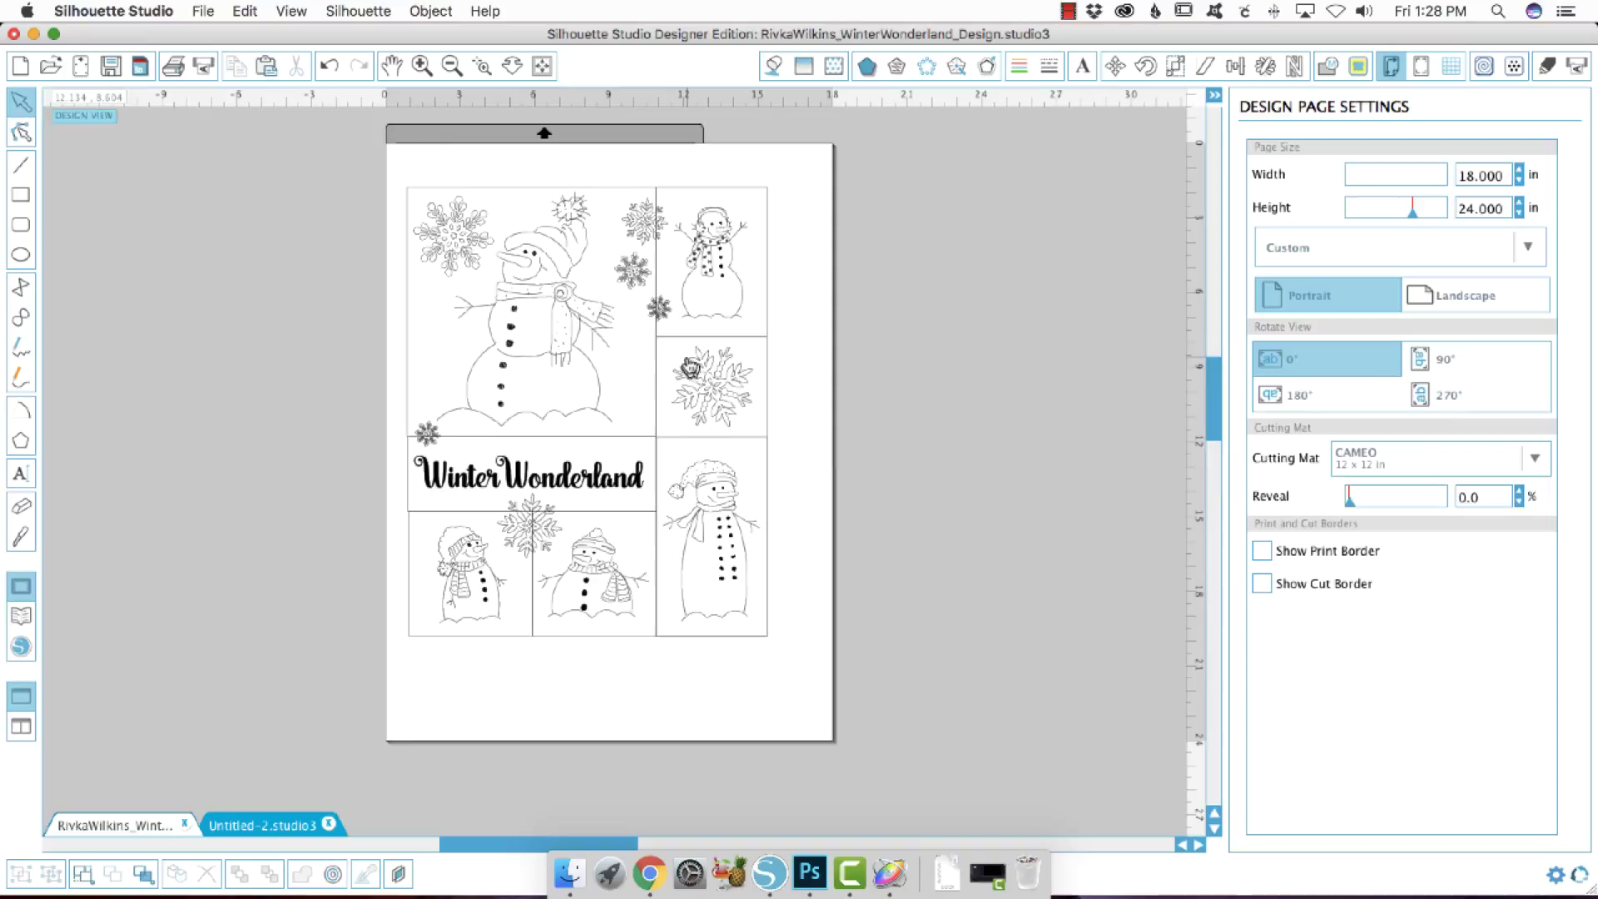
Select each snowflake in turn to study it, then select the title text
left_click_drag(652, 222, 630, 272)
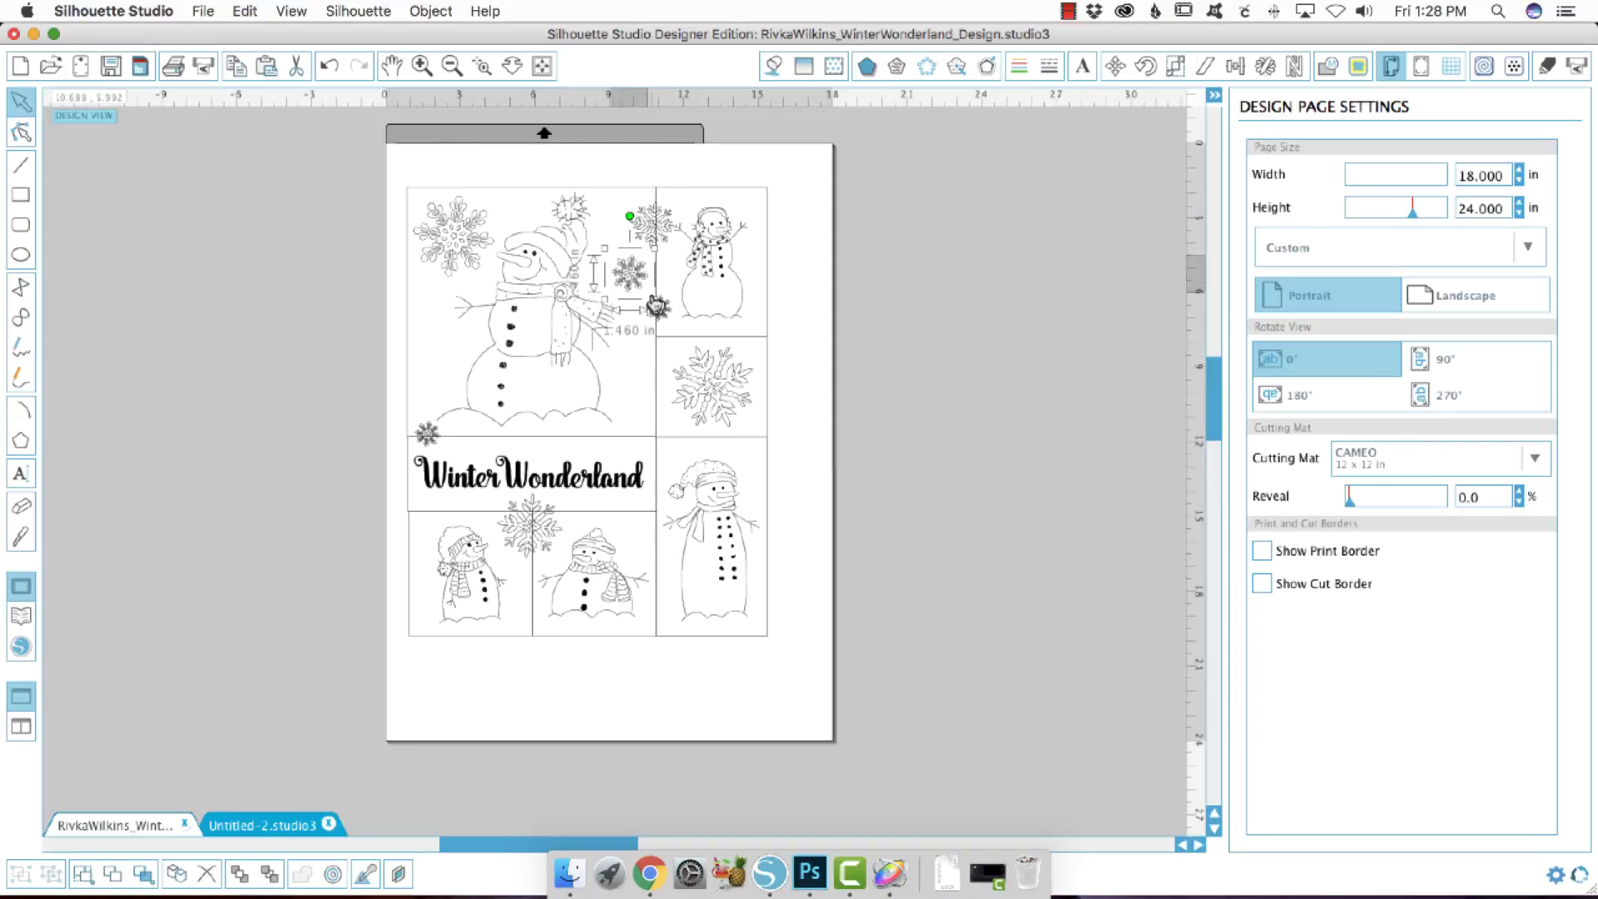
left_click(658, 310)
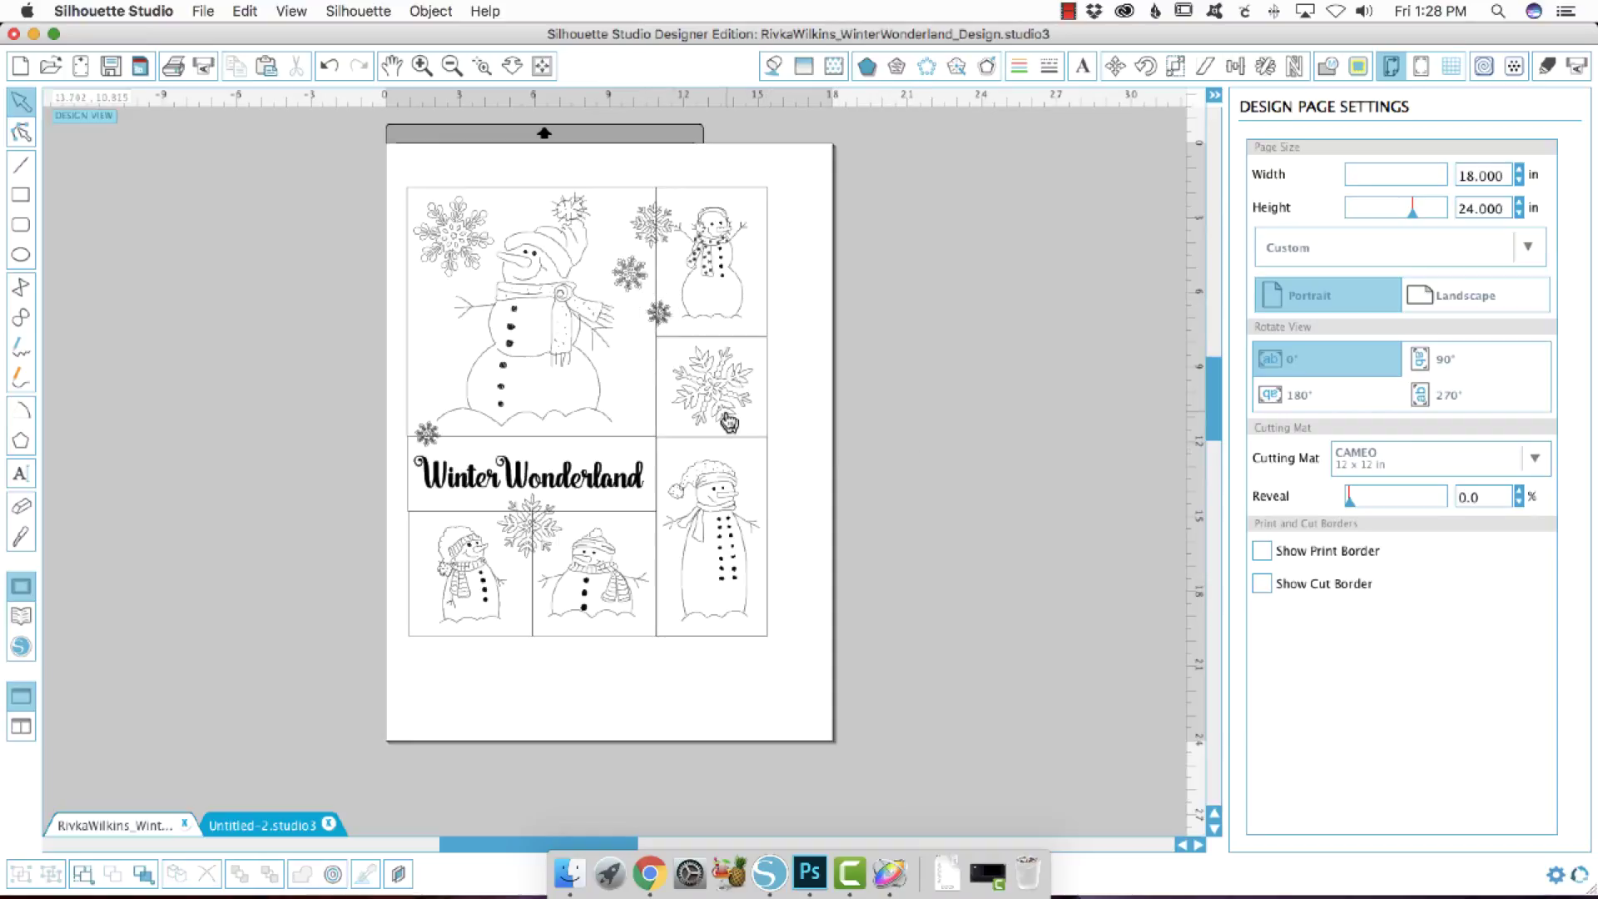
left_click_drag(730, 425, 730, 422)
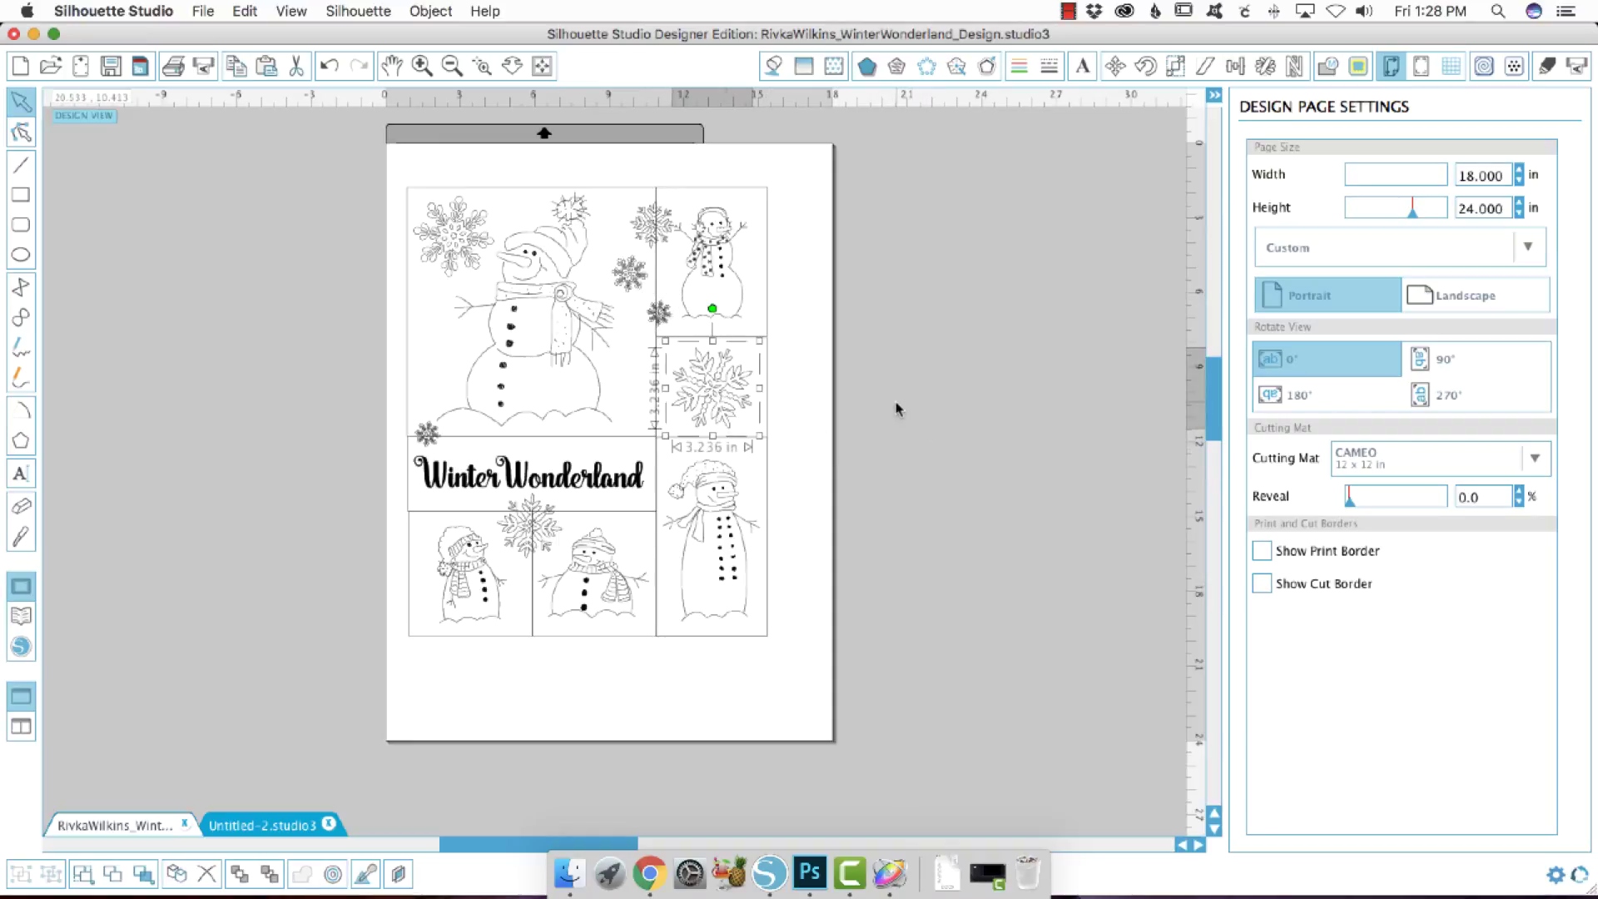
left_click_drag(722, 395, 720, 392)
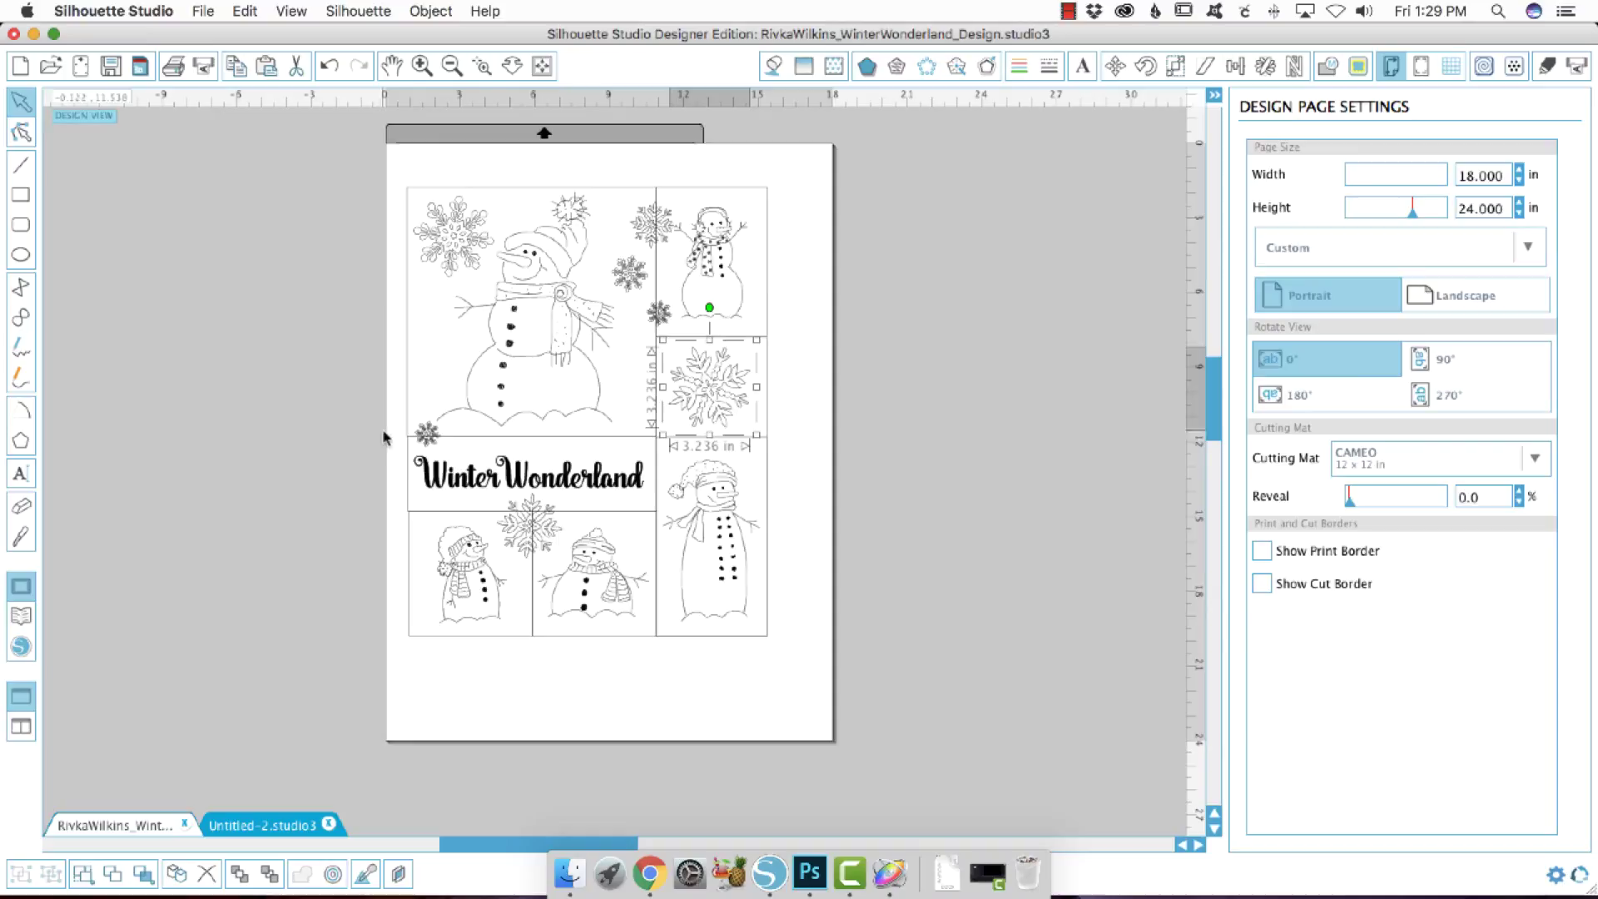
left_click(546, 549)
left_click(1095, 641)
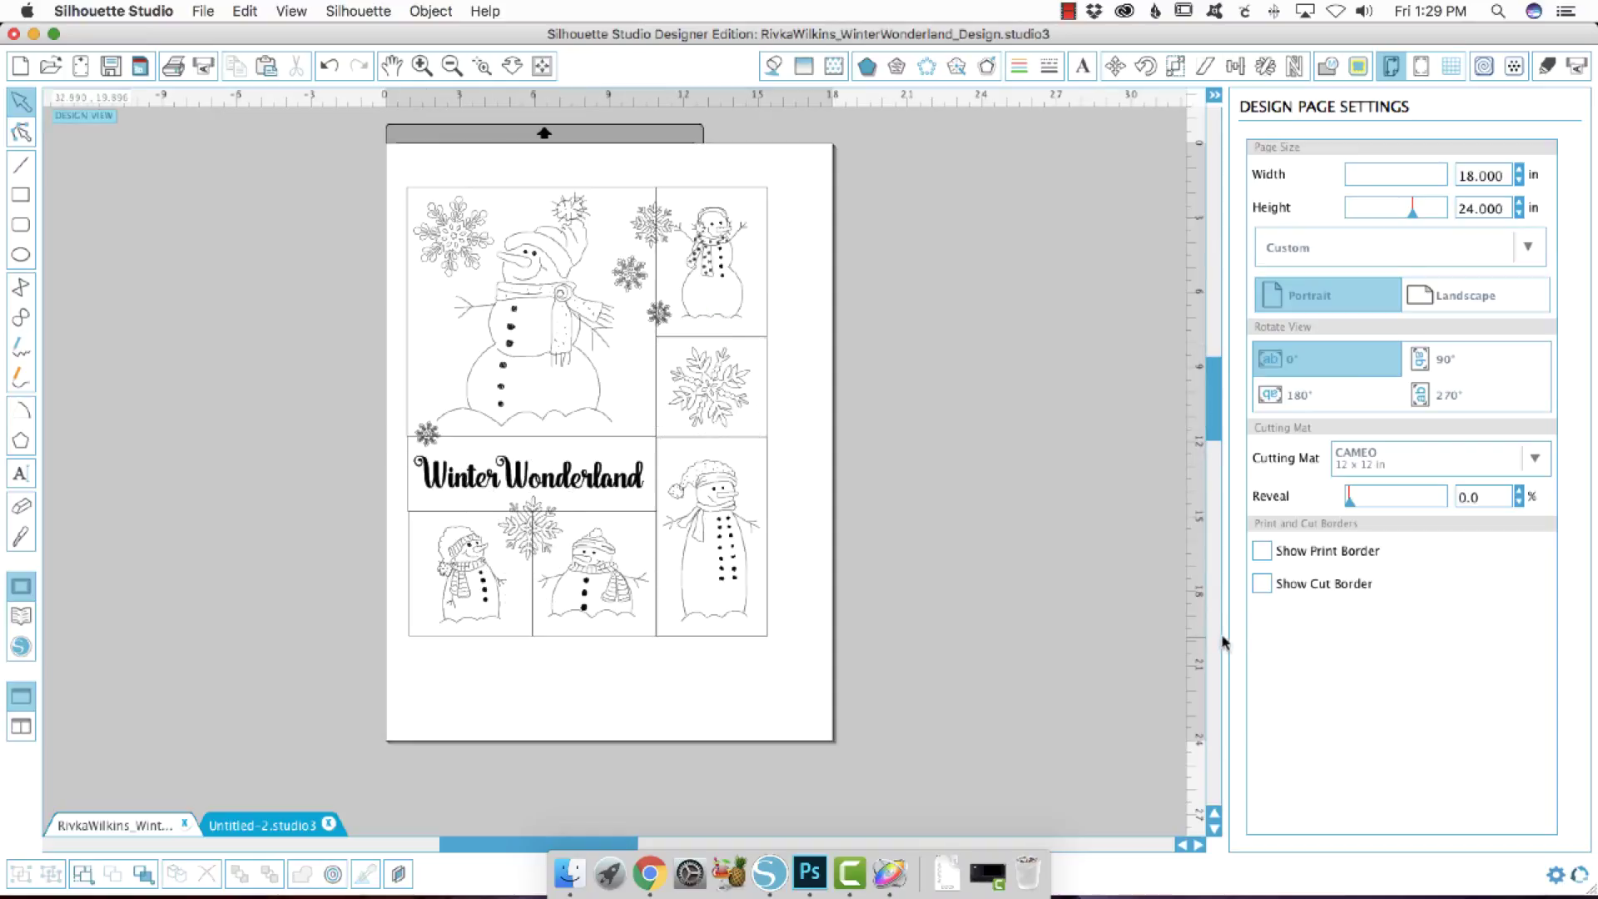
left_click(629, 490)
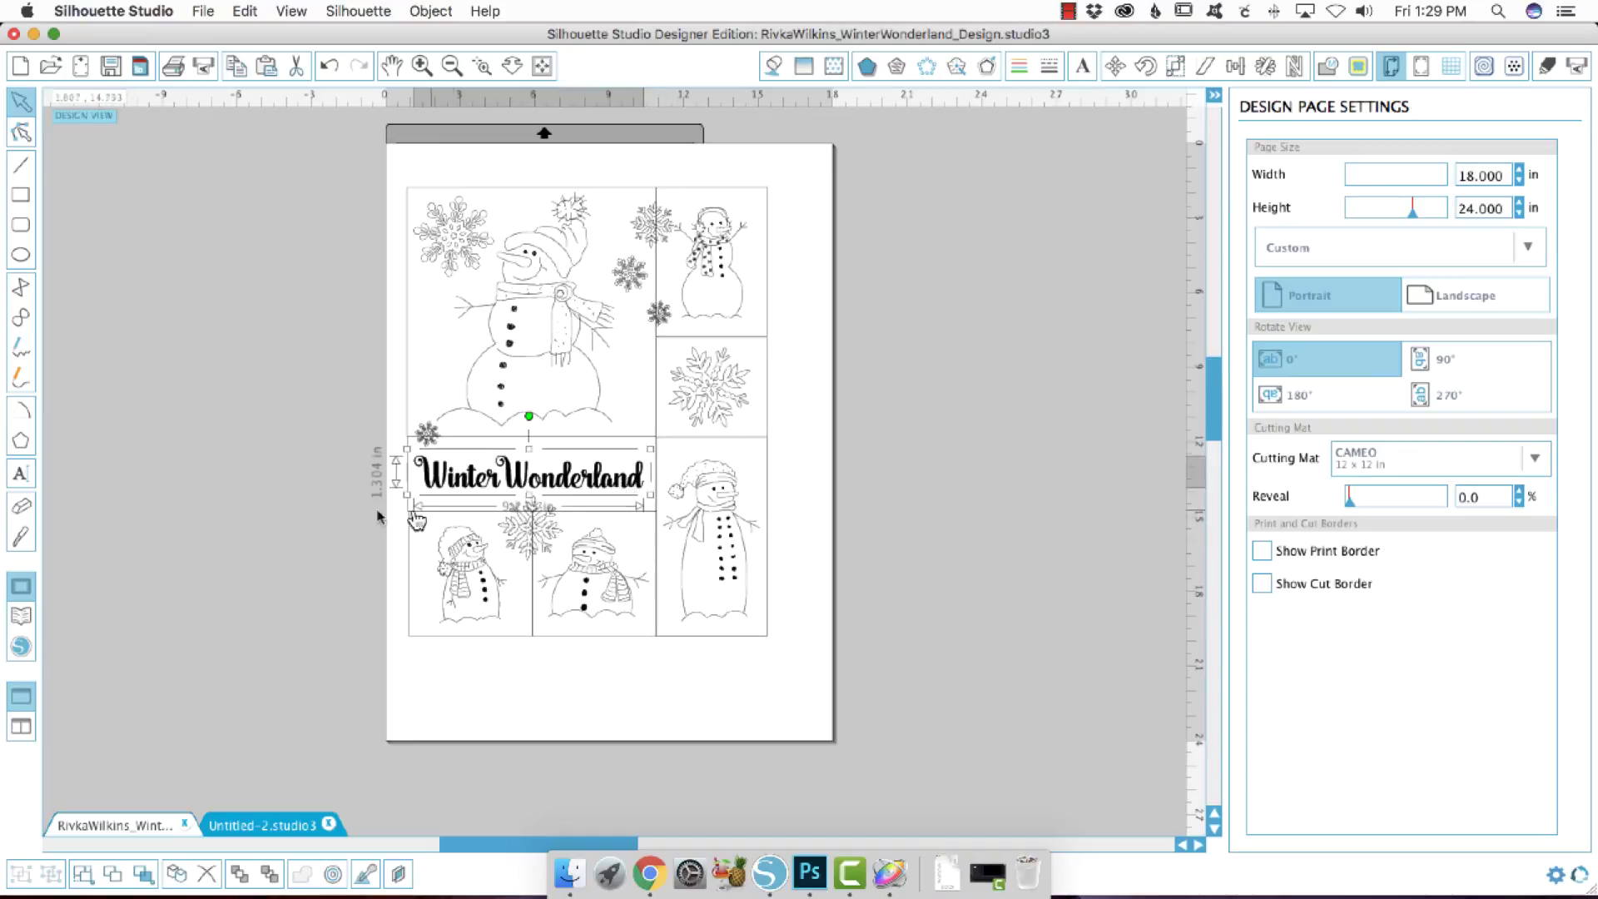
Type 'Winter Wonderland' in Untitled-2 and set it in the Winter Wonderland font
left_click(259, 826)
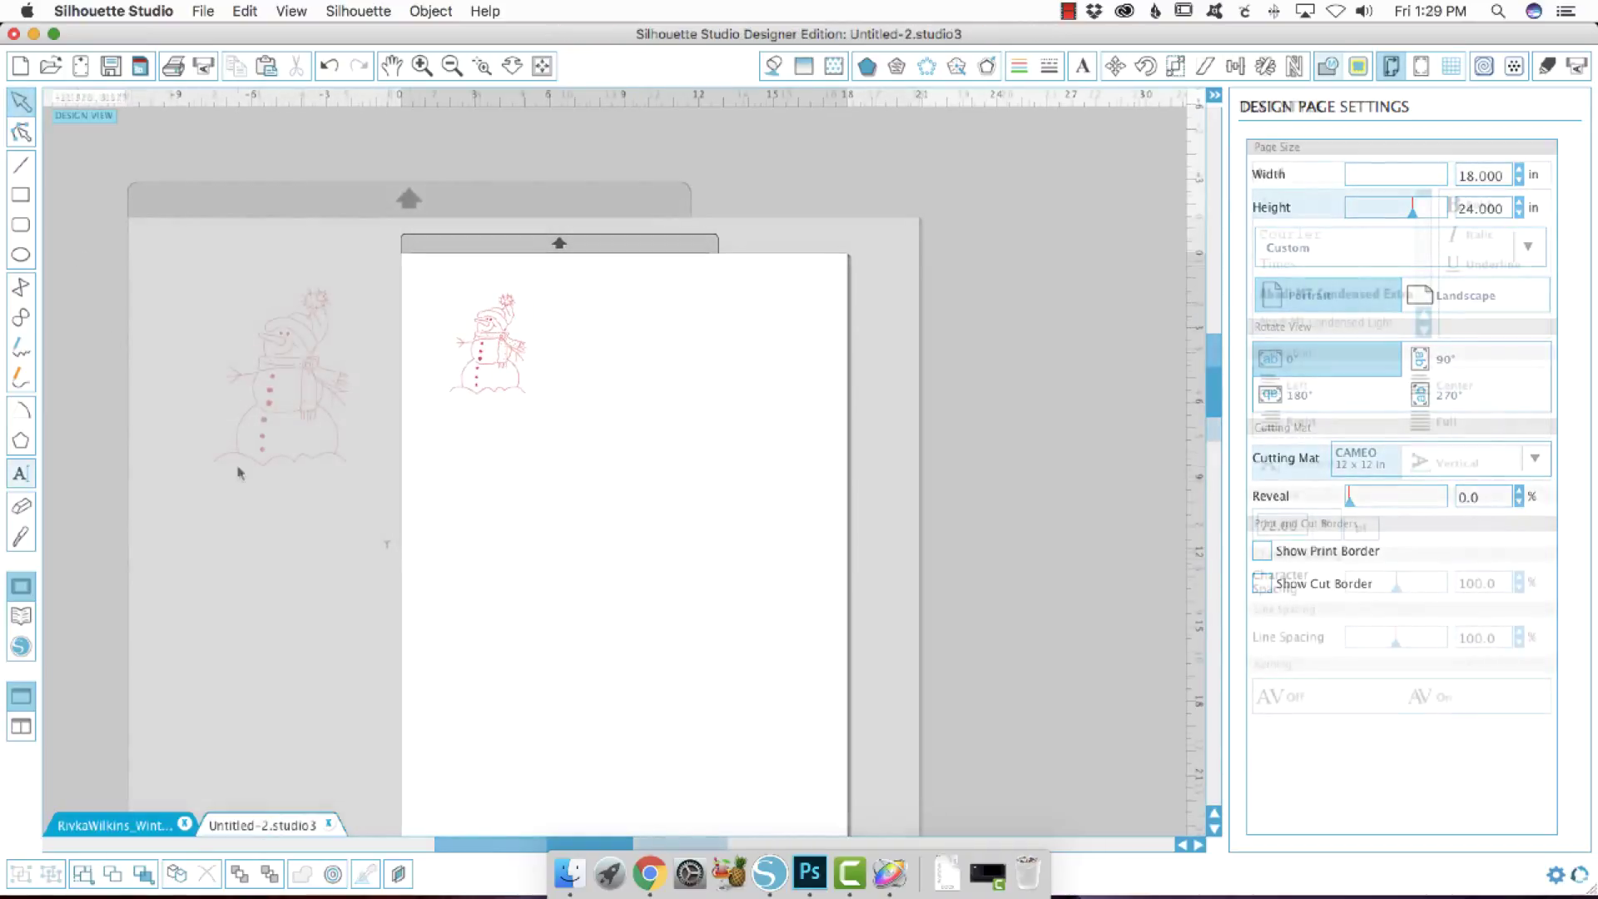
type("Win")
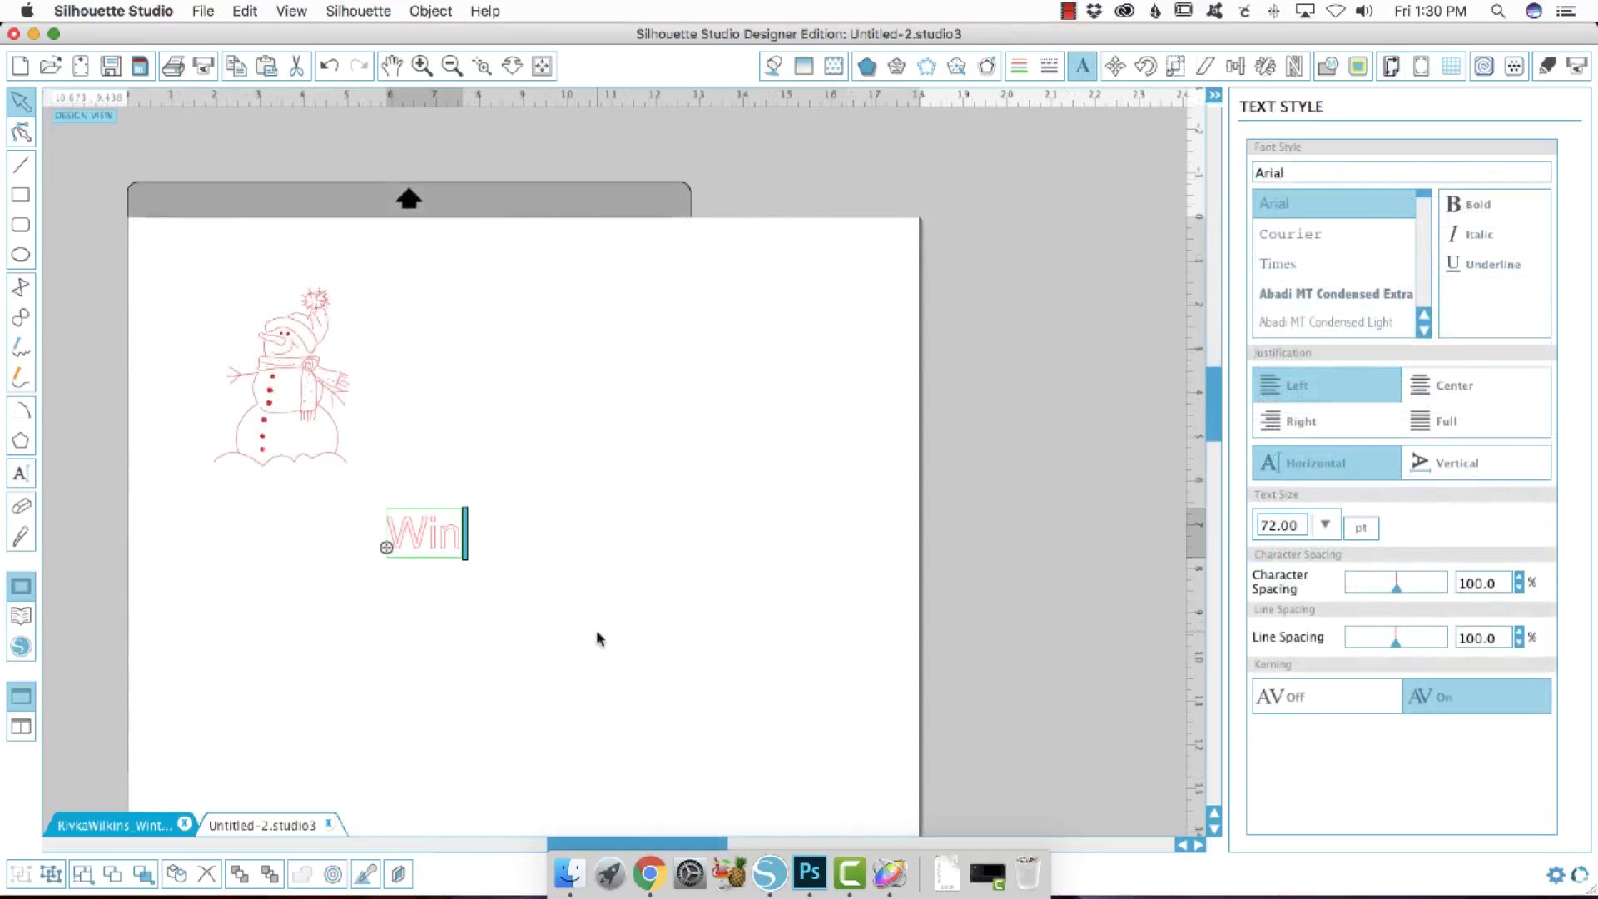
type("ter W")
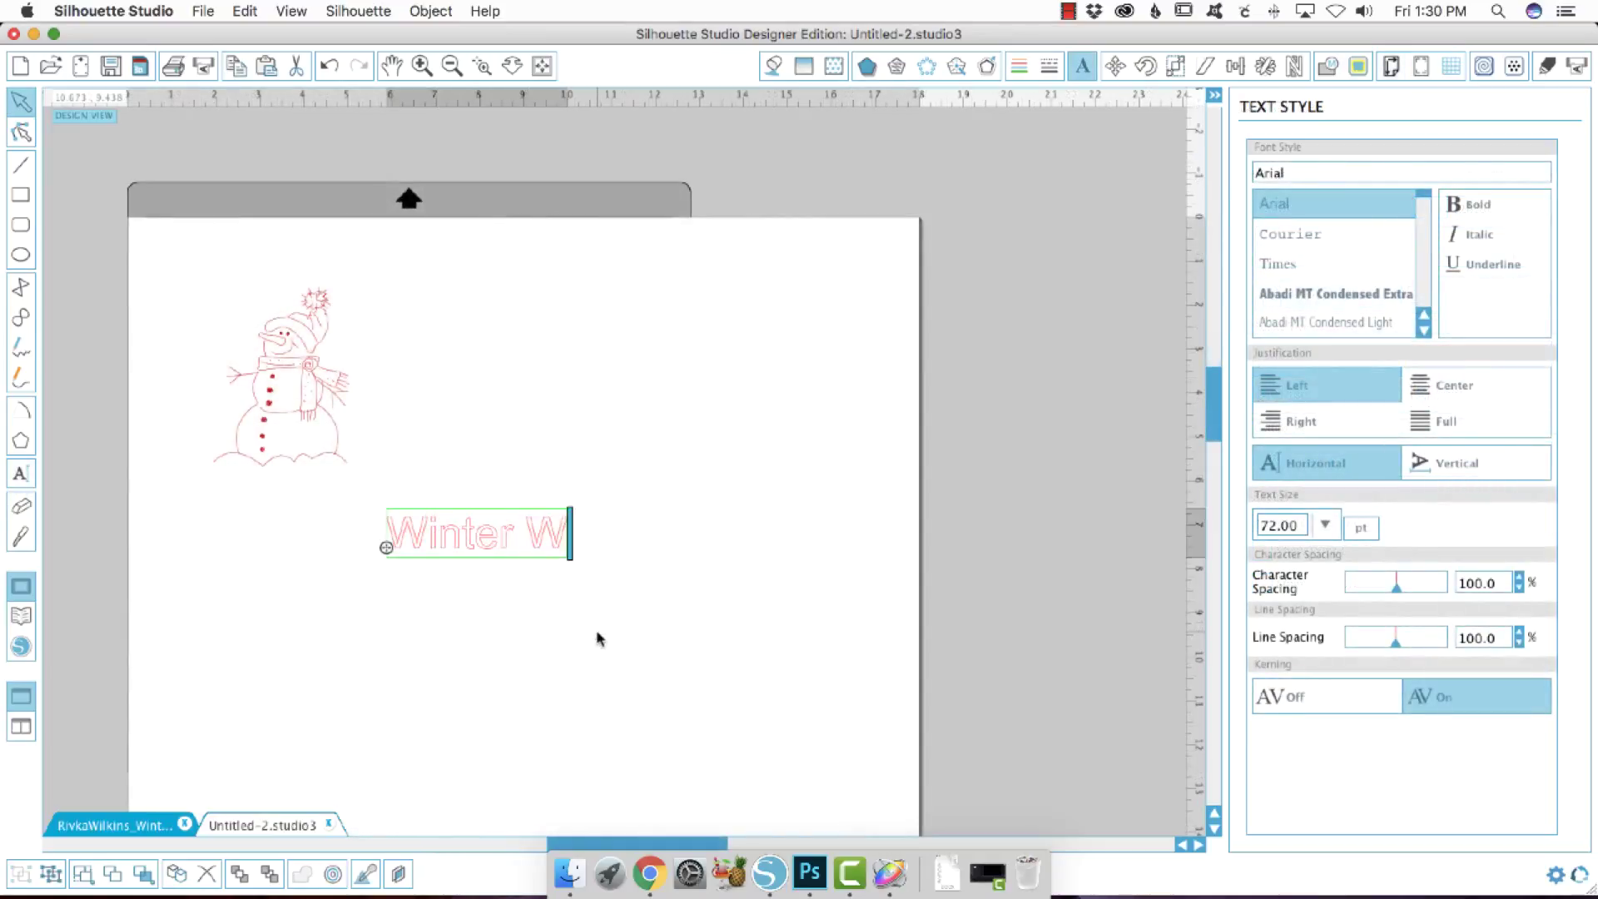
type("onderland")
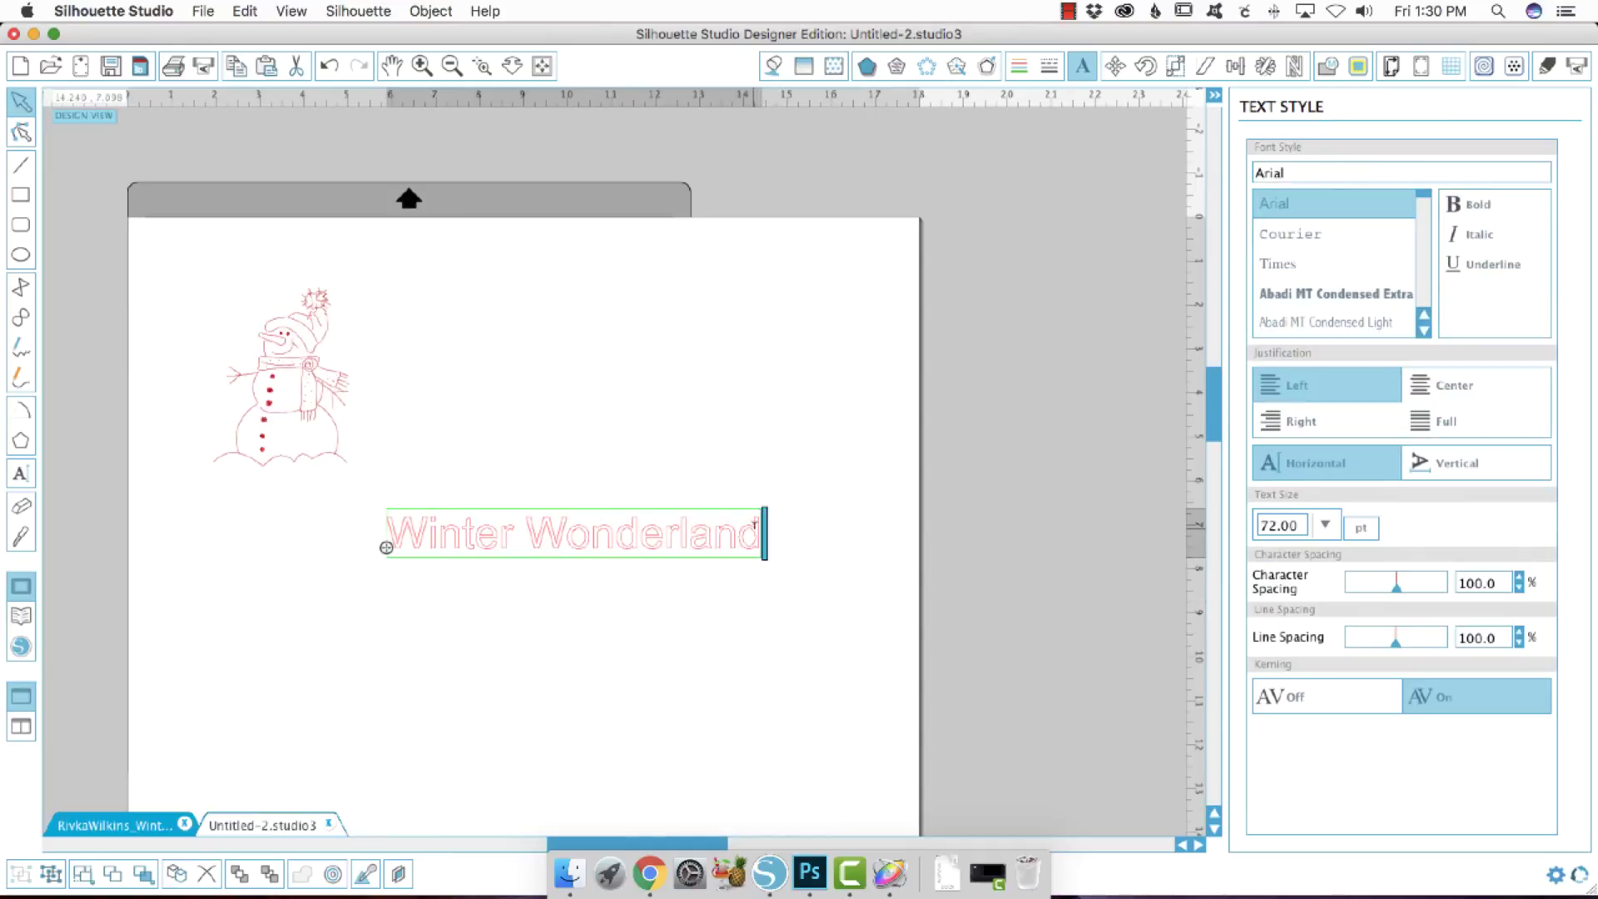
left_click_drag(754, 523, 368, 527)
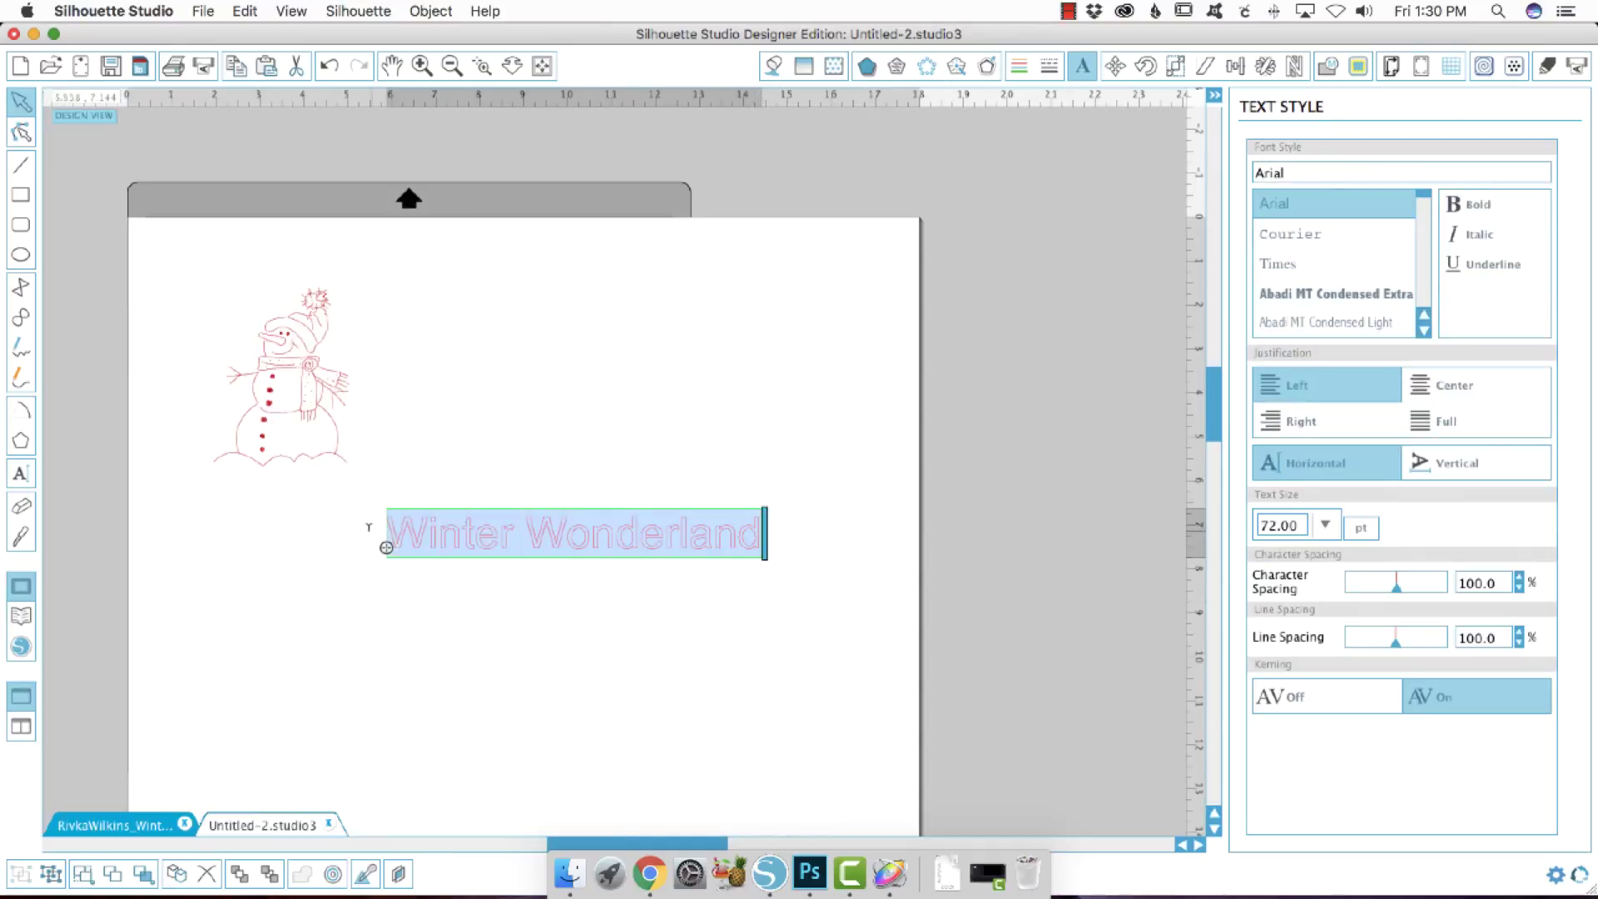
left_click(1257, 171)
type("Winter Wonderland")
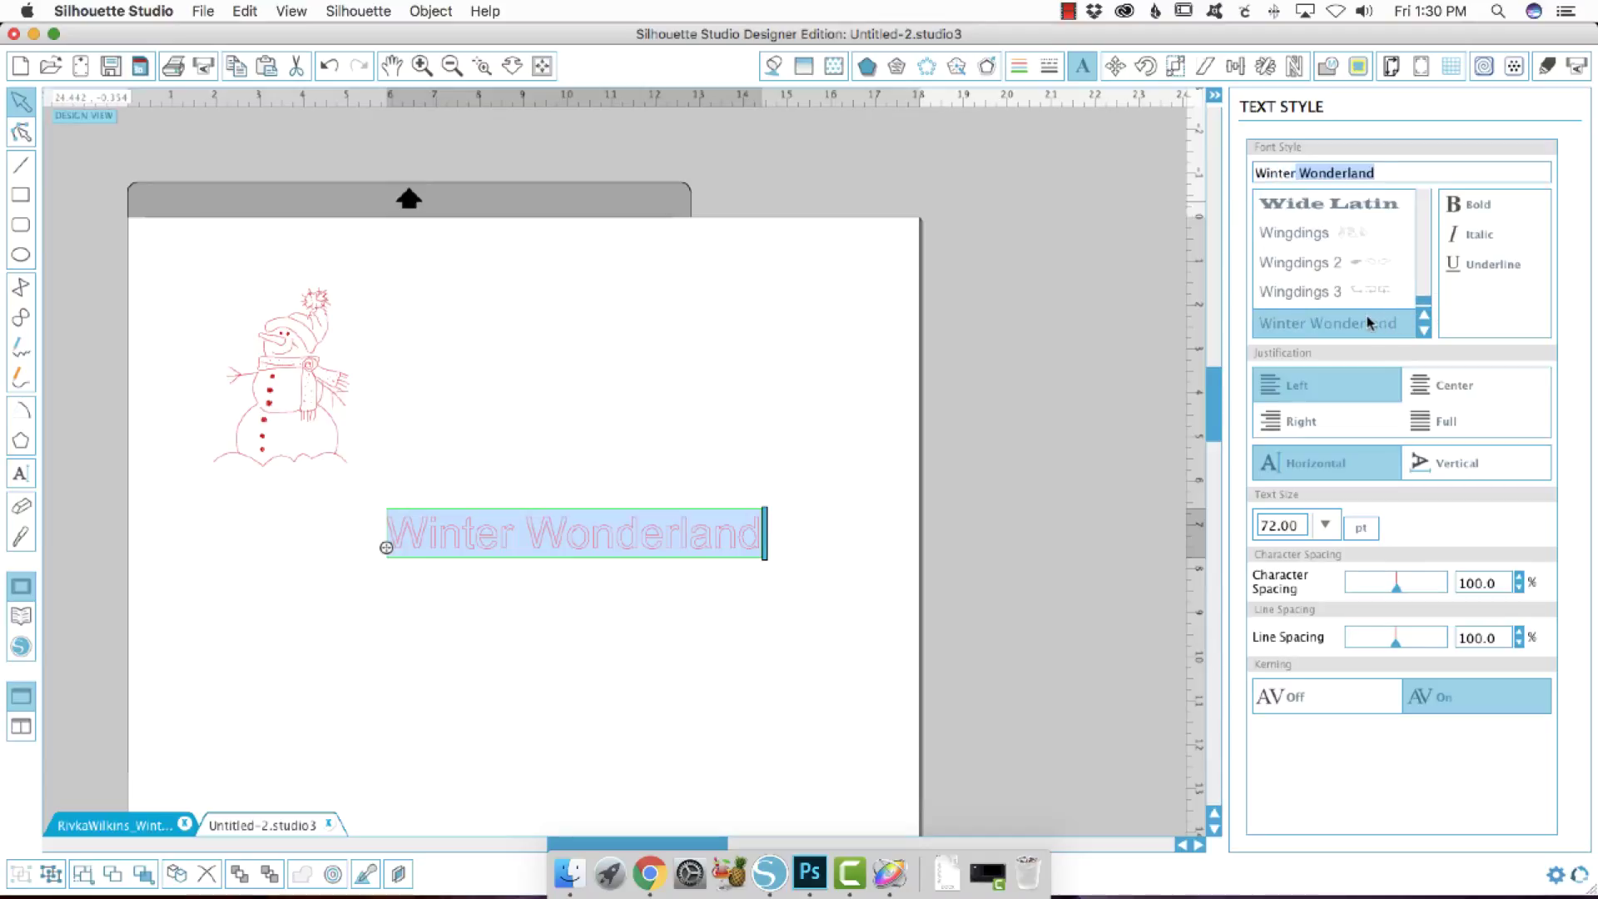
left_click(1368, 324)
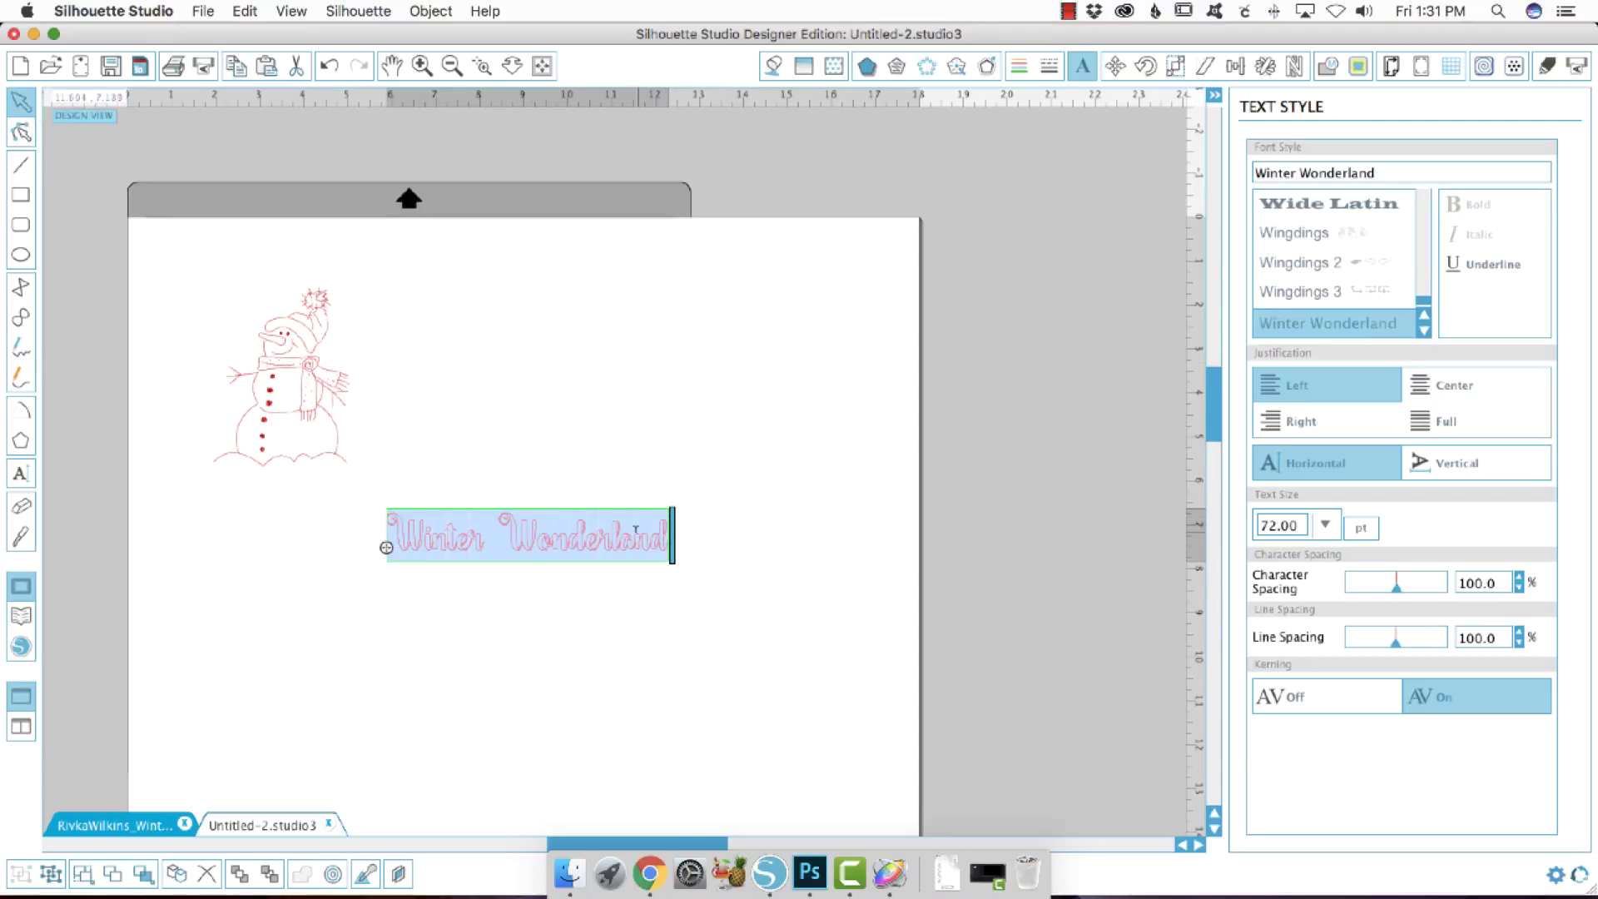
Convert the Winter Wonderland text into cut paths
right_click(630, 537)
left_click(498, 674)
left_click(635, 574)
left_click(631, 549)
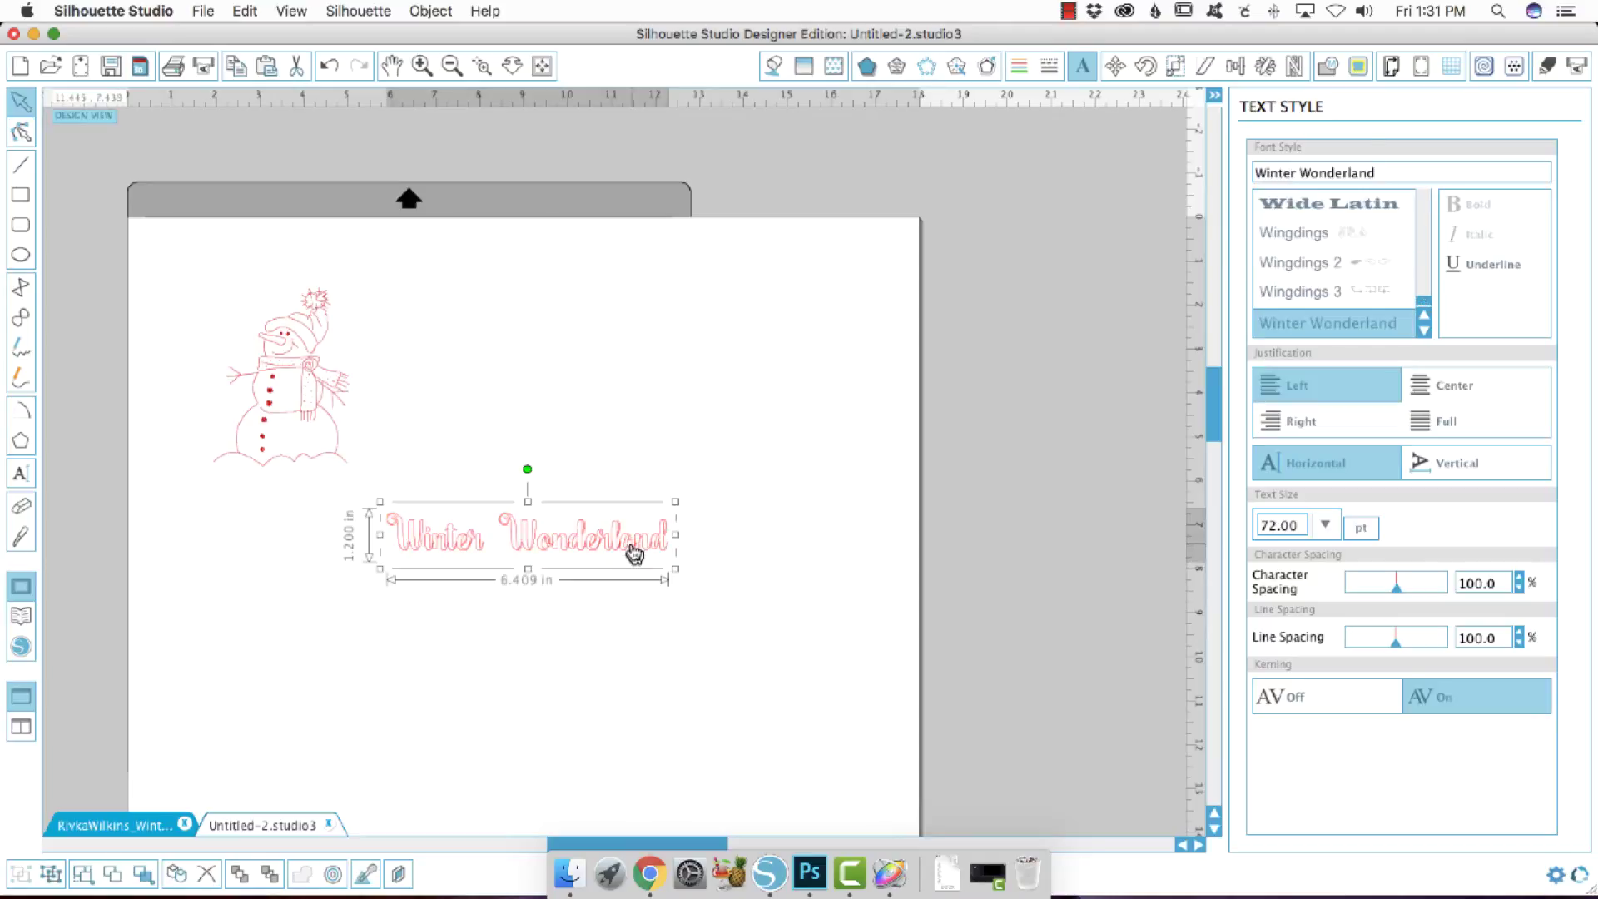
right_click(633, 550)
left_click(708, 707)
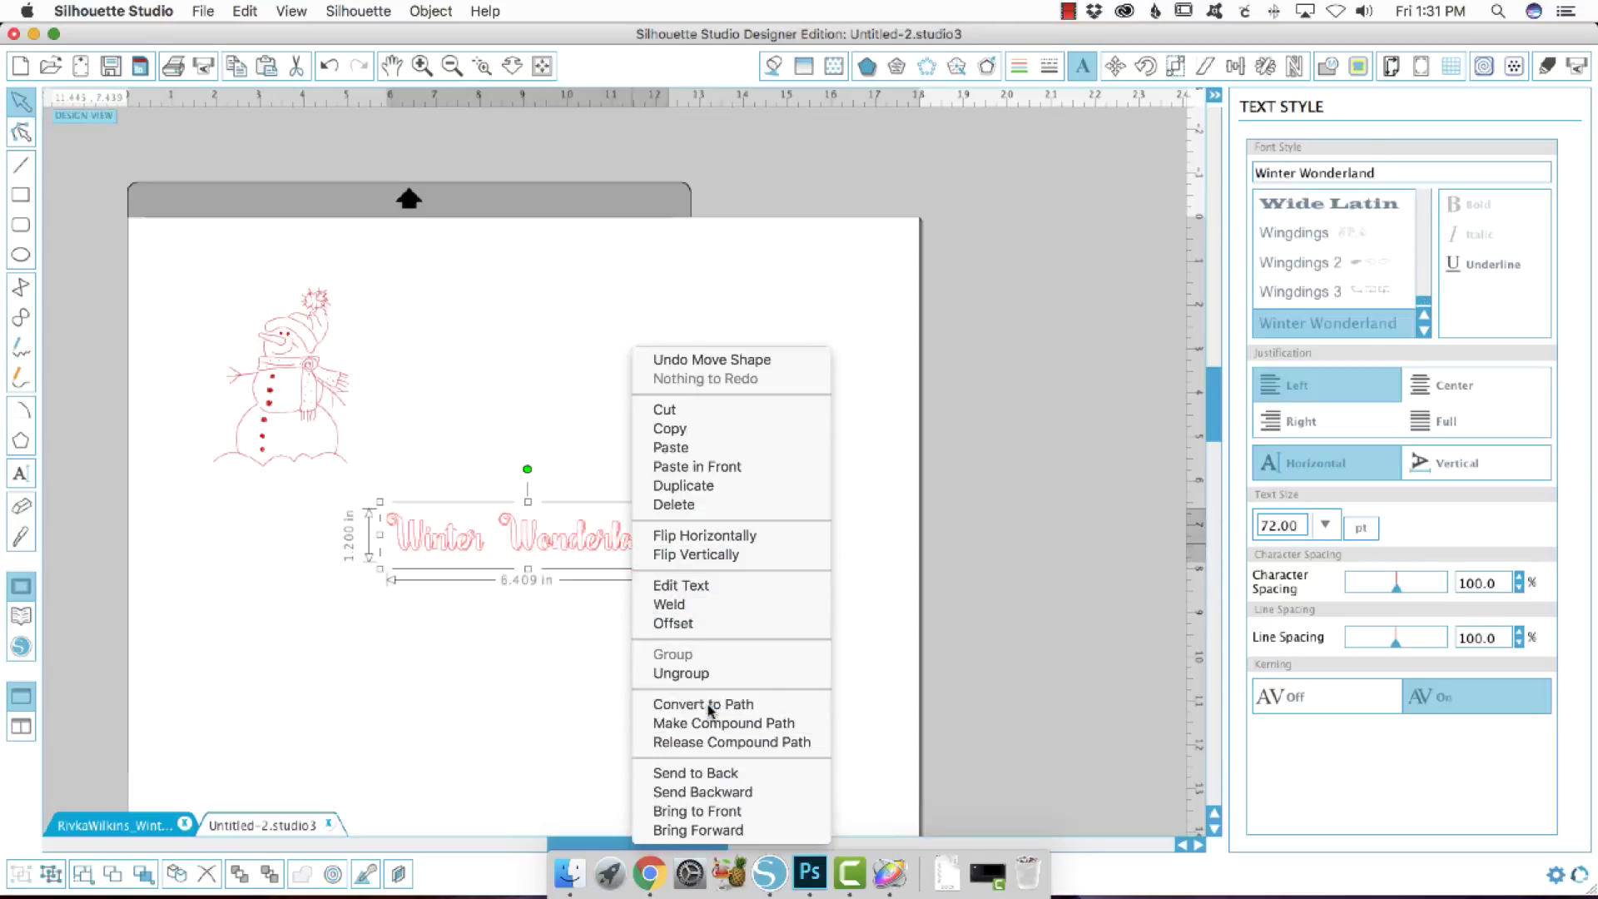
Ungroup the converted lettering and select the word Wonderland on its own
left_click_drag(759, 557, 634, 571)
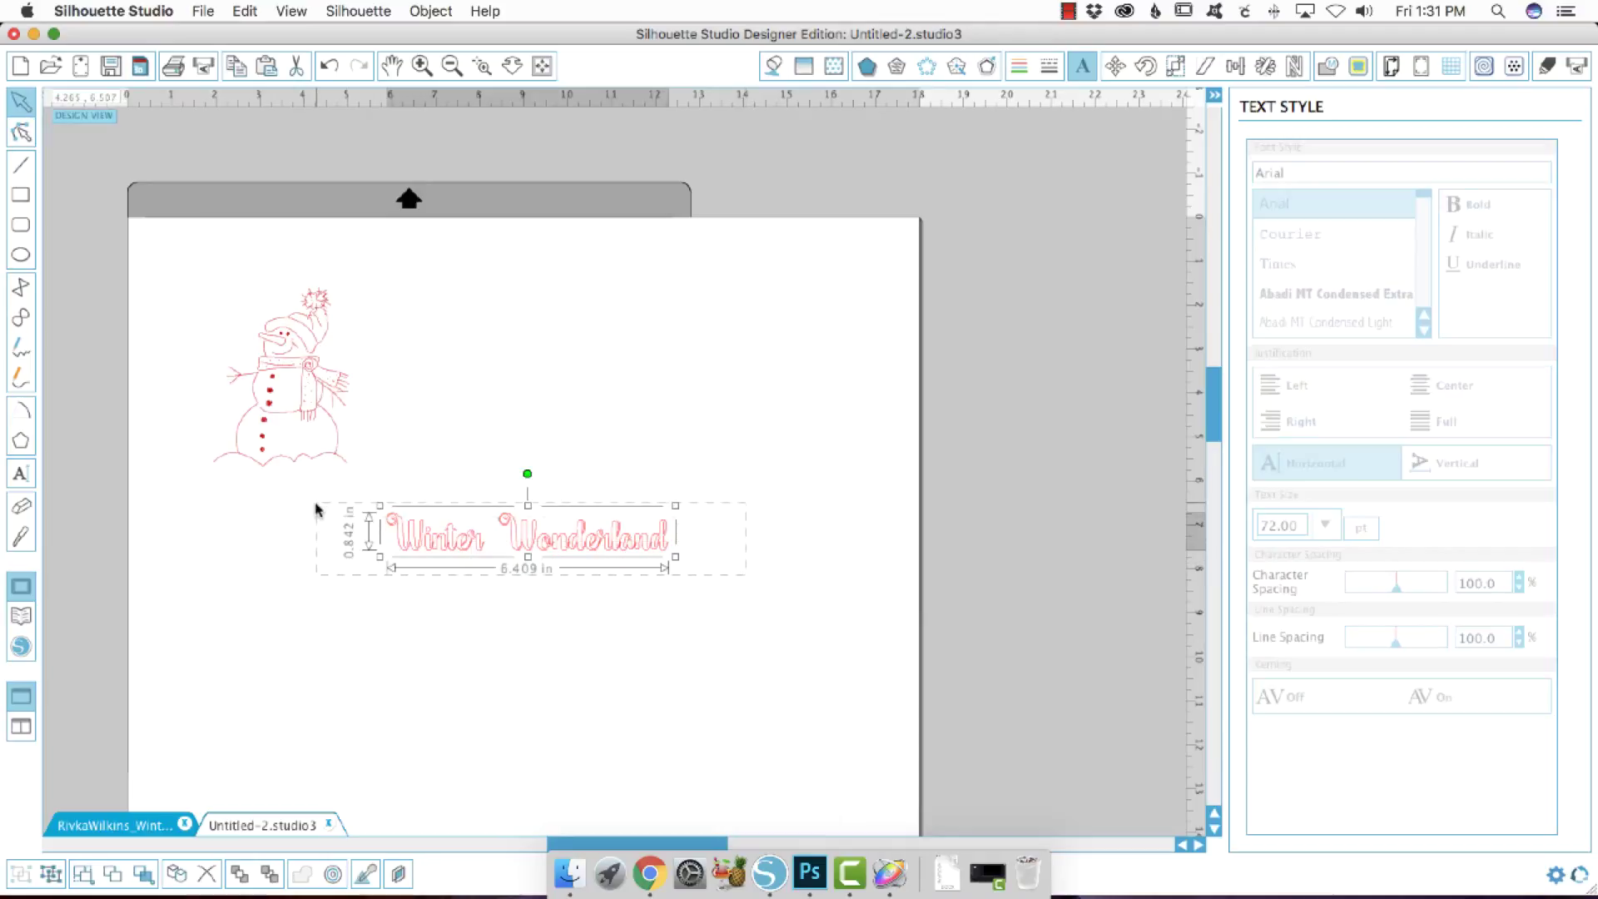
right_click(632, 545)
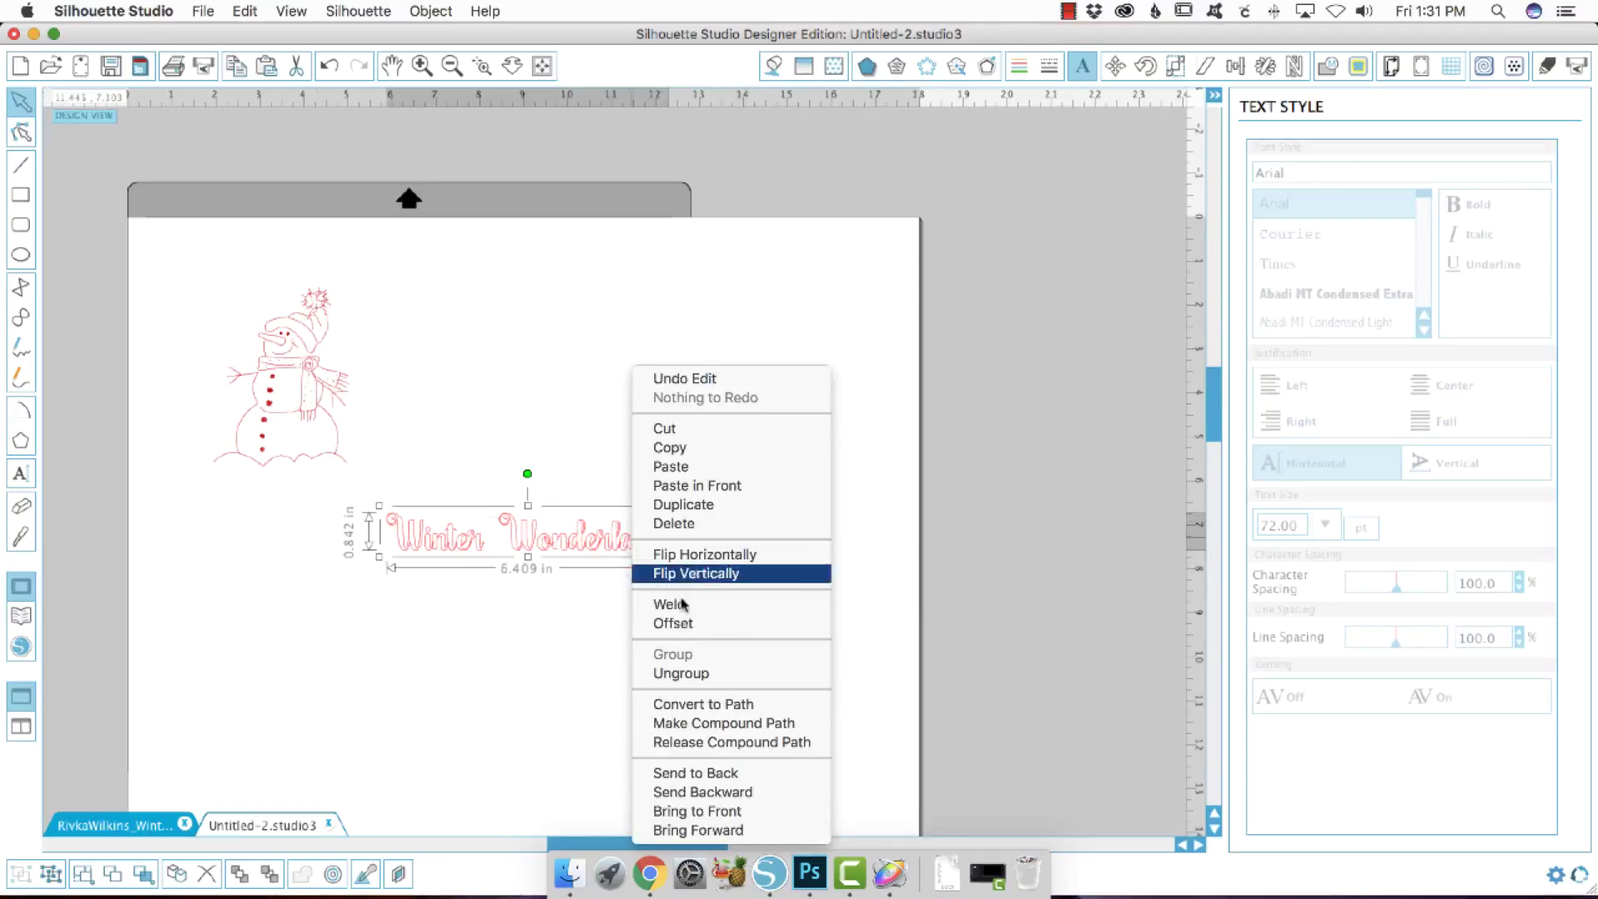
left_click(713, 668)
left_click(704, 582)
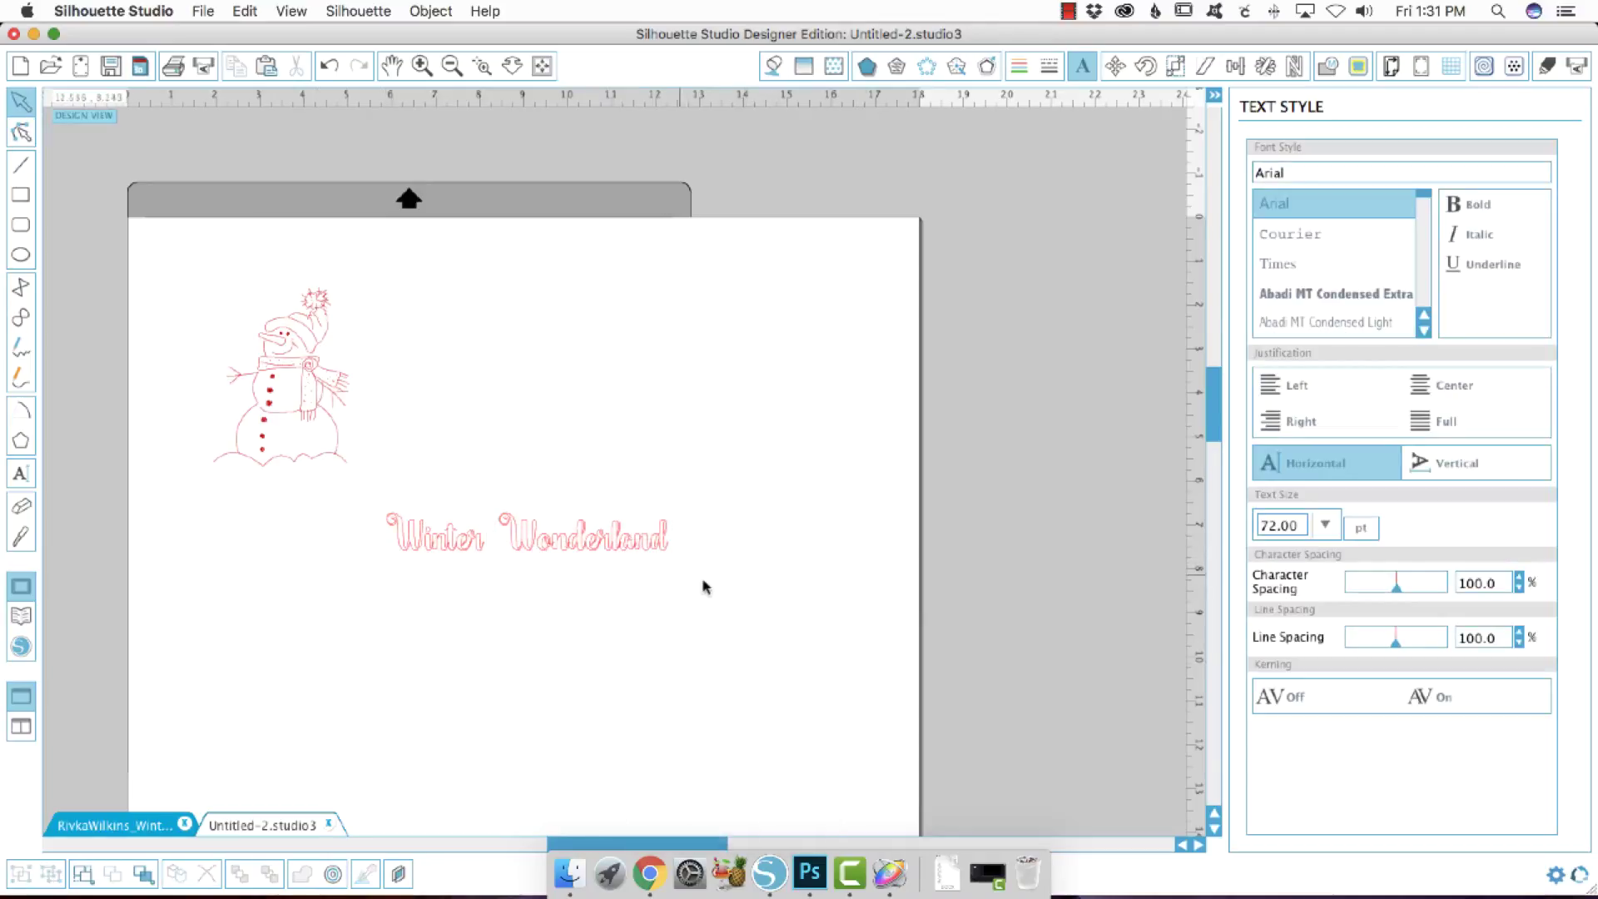
left_click_drag(715, 581, 551, 547)
right_click(571, 556)
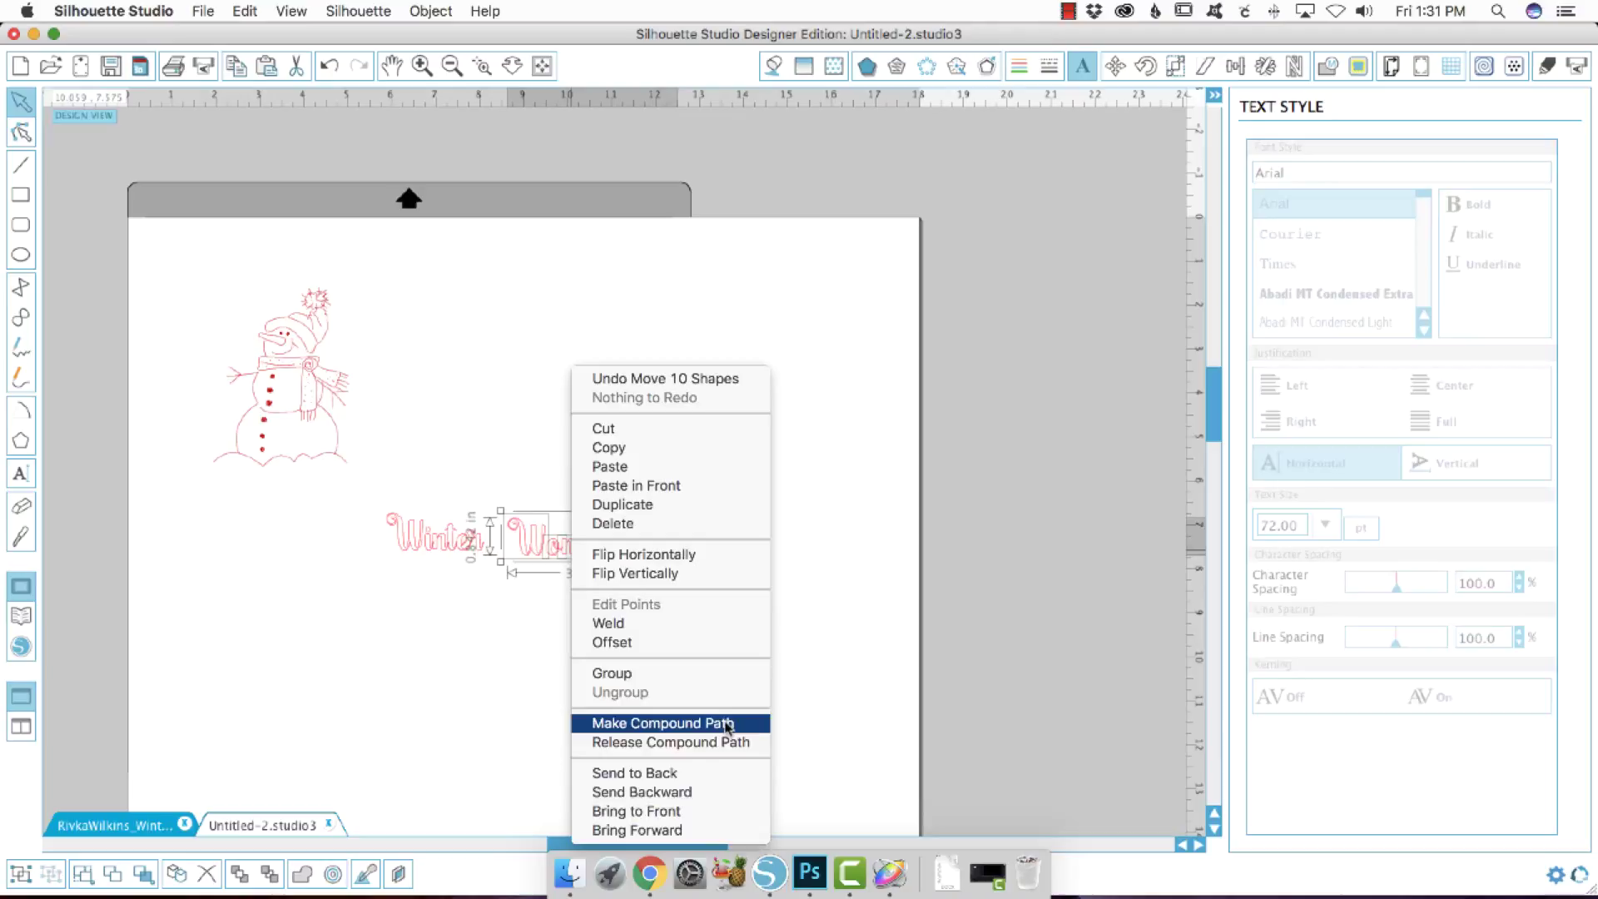
left_click(867, 681)
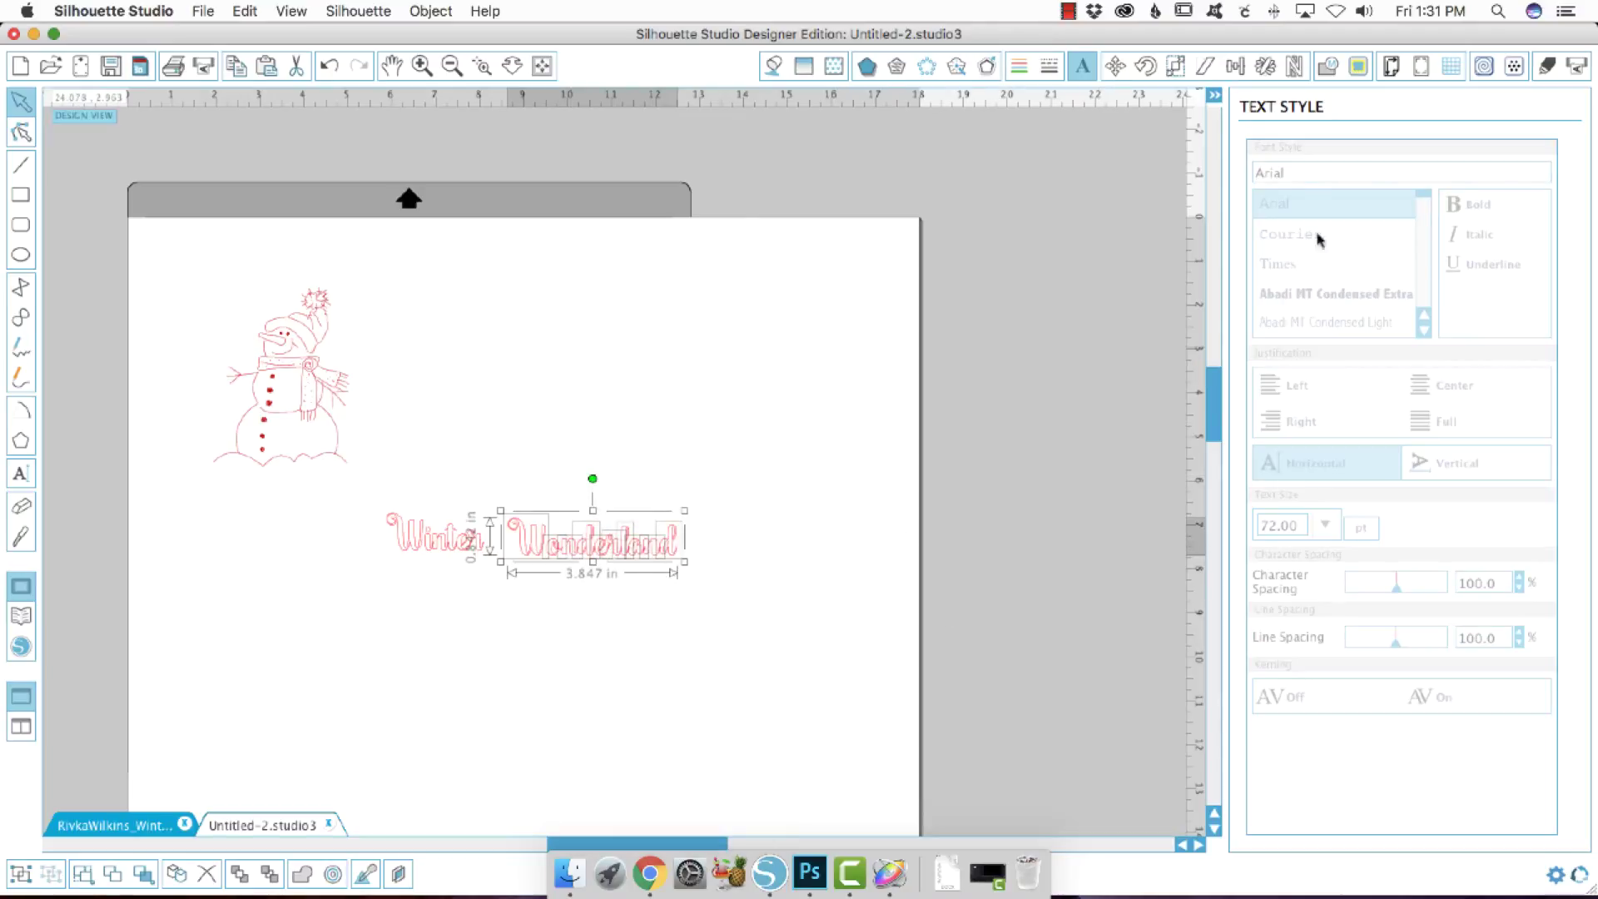
Weld the overlapping letters of Wonderland, then of Winter, from the Modify panel
left_click(1328, 67)
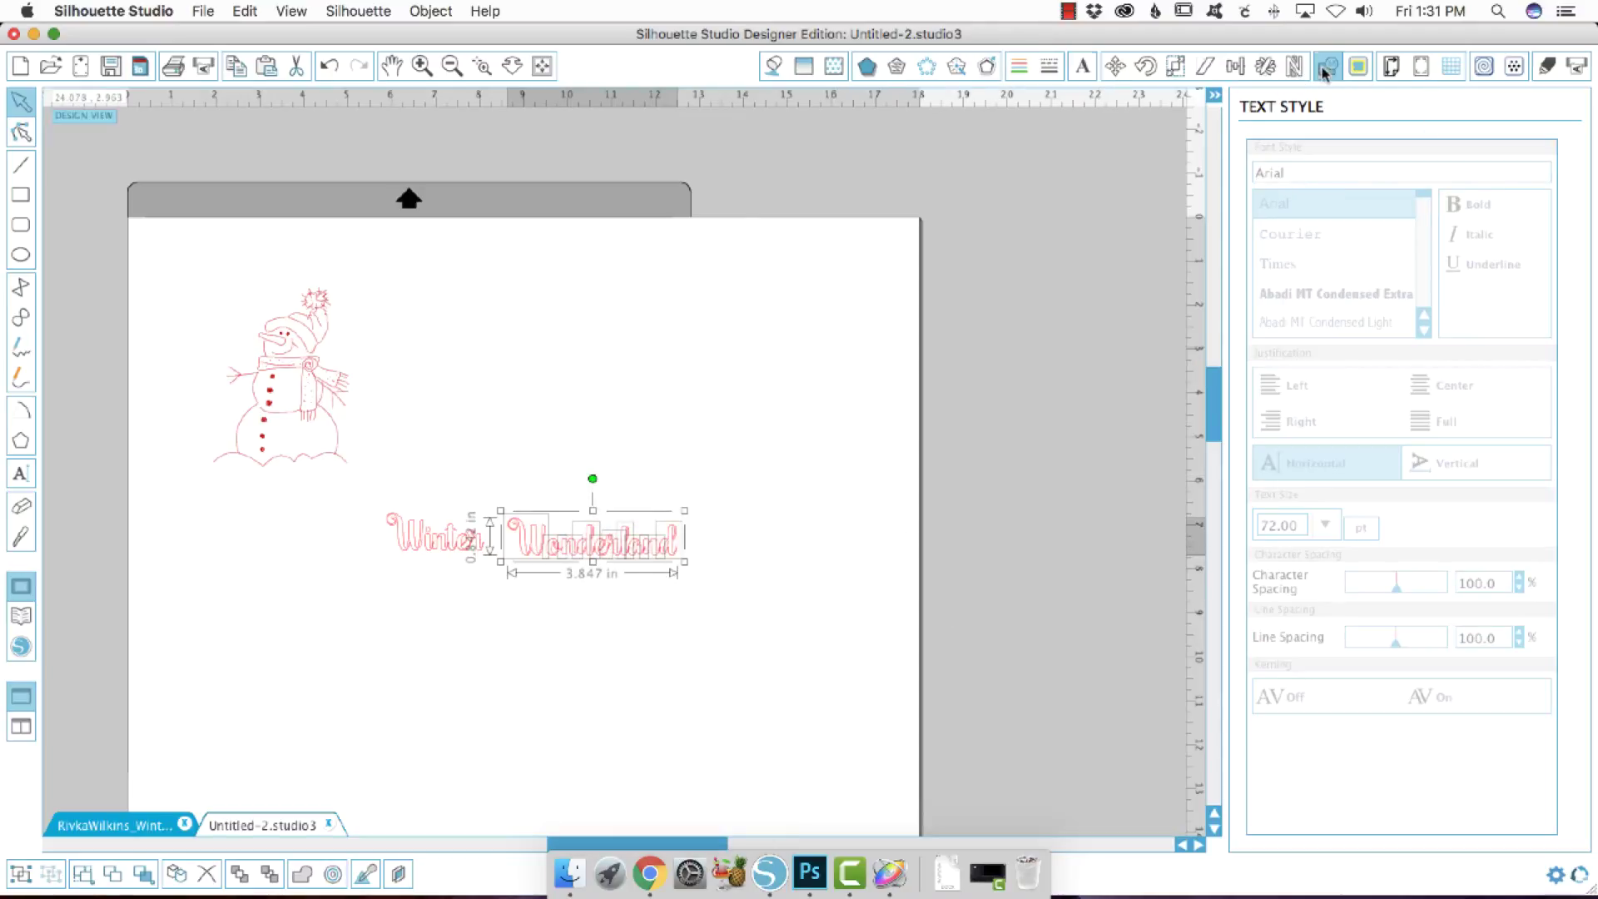
left_click(1294, 181)
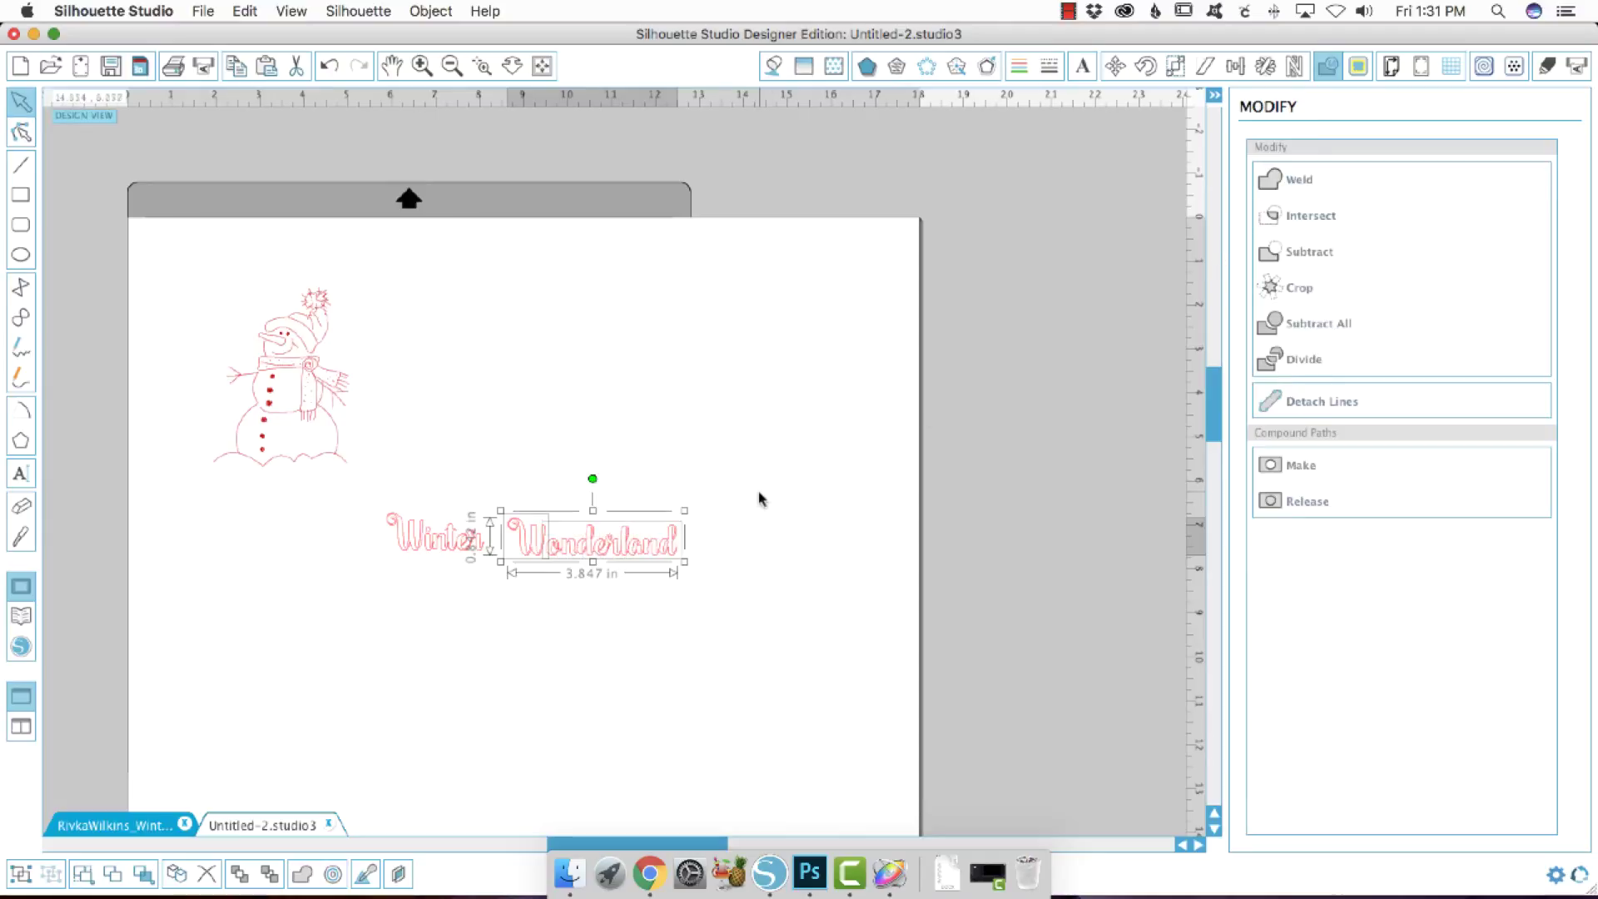
left_click(723, 596)
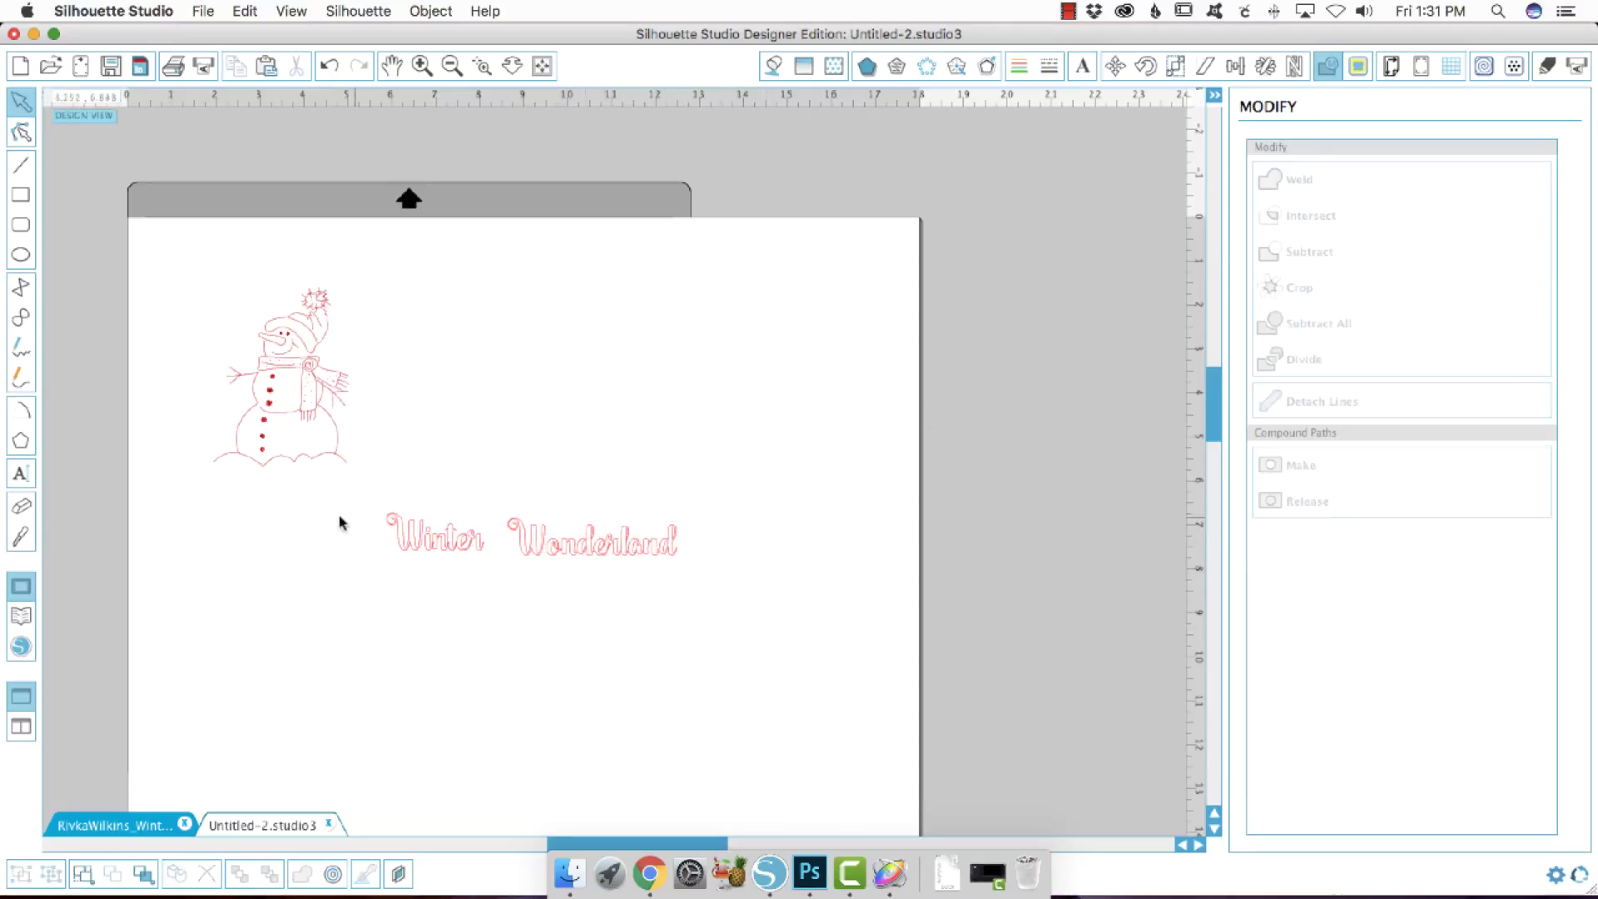
left_click_drag(490, 574, 355, 509)
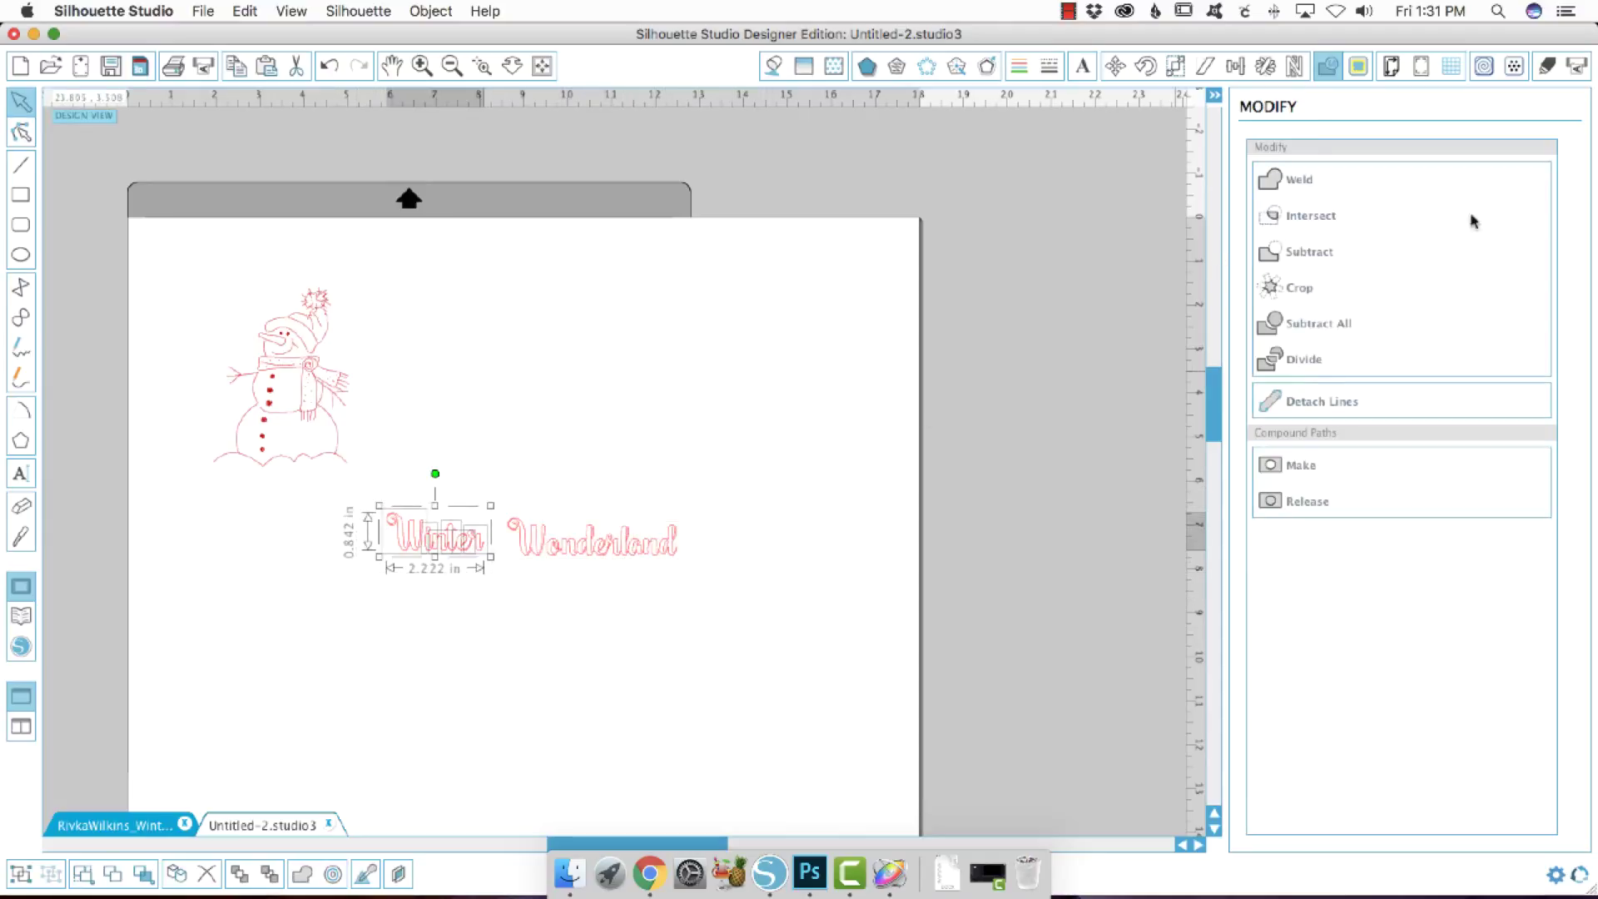
left_click(1300, 183)
left_click(885, 292)
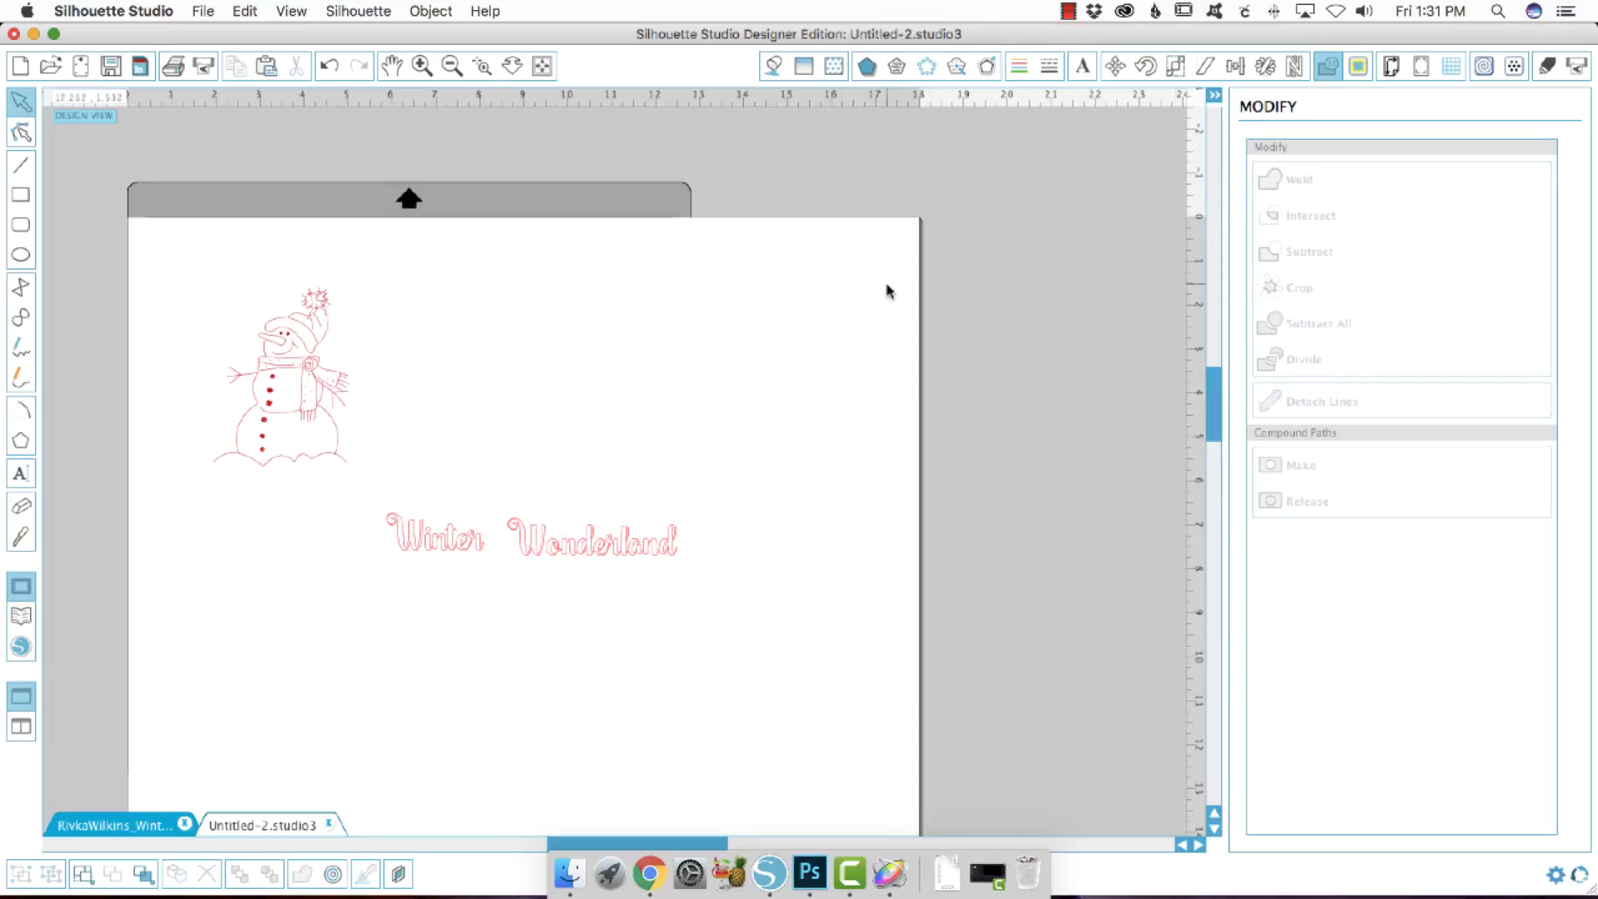
left_click(450, 544)
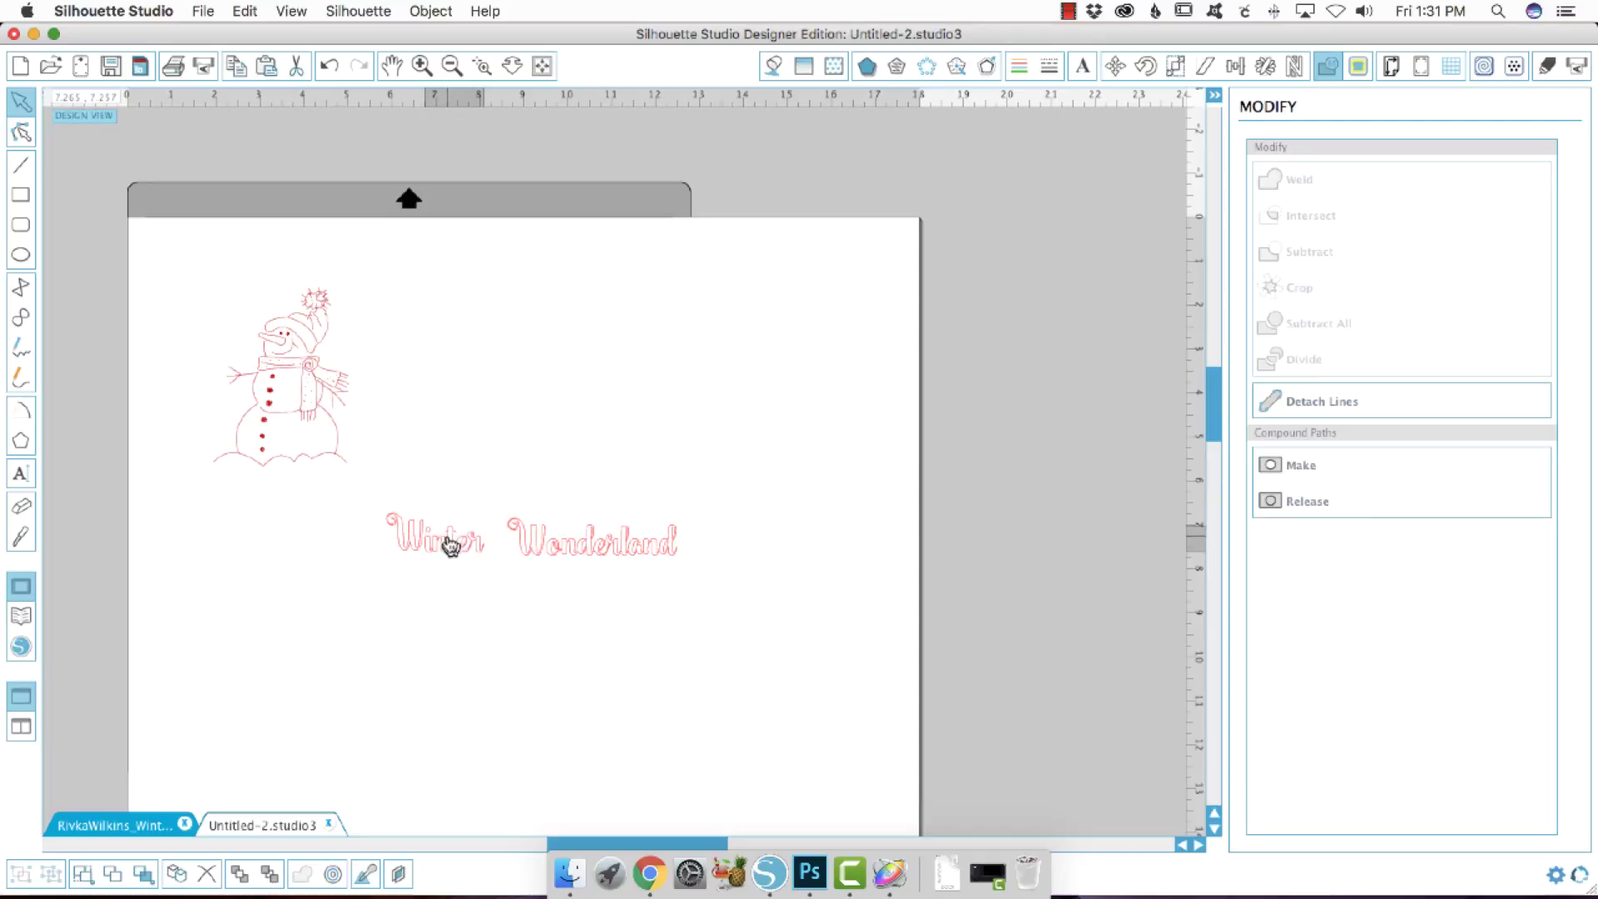
left_click(450, 545)
left_click(501, 580)
Group the welded Winter, then move Winter and Wonderland up beside the snowman's head
left_click(403, 558)
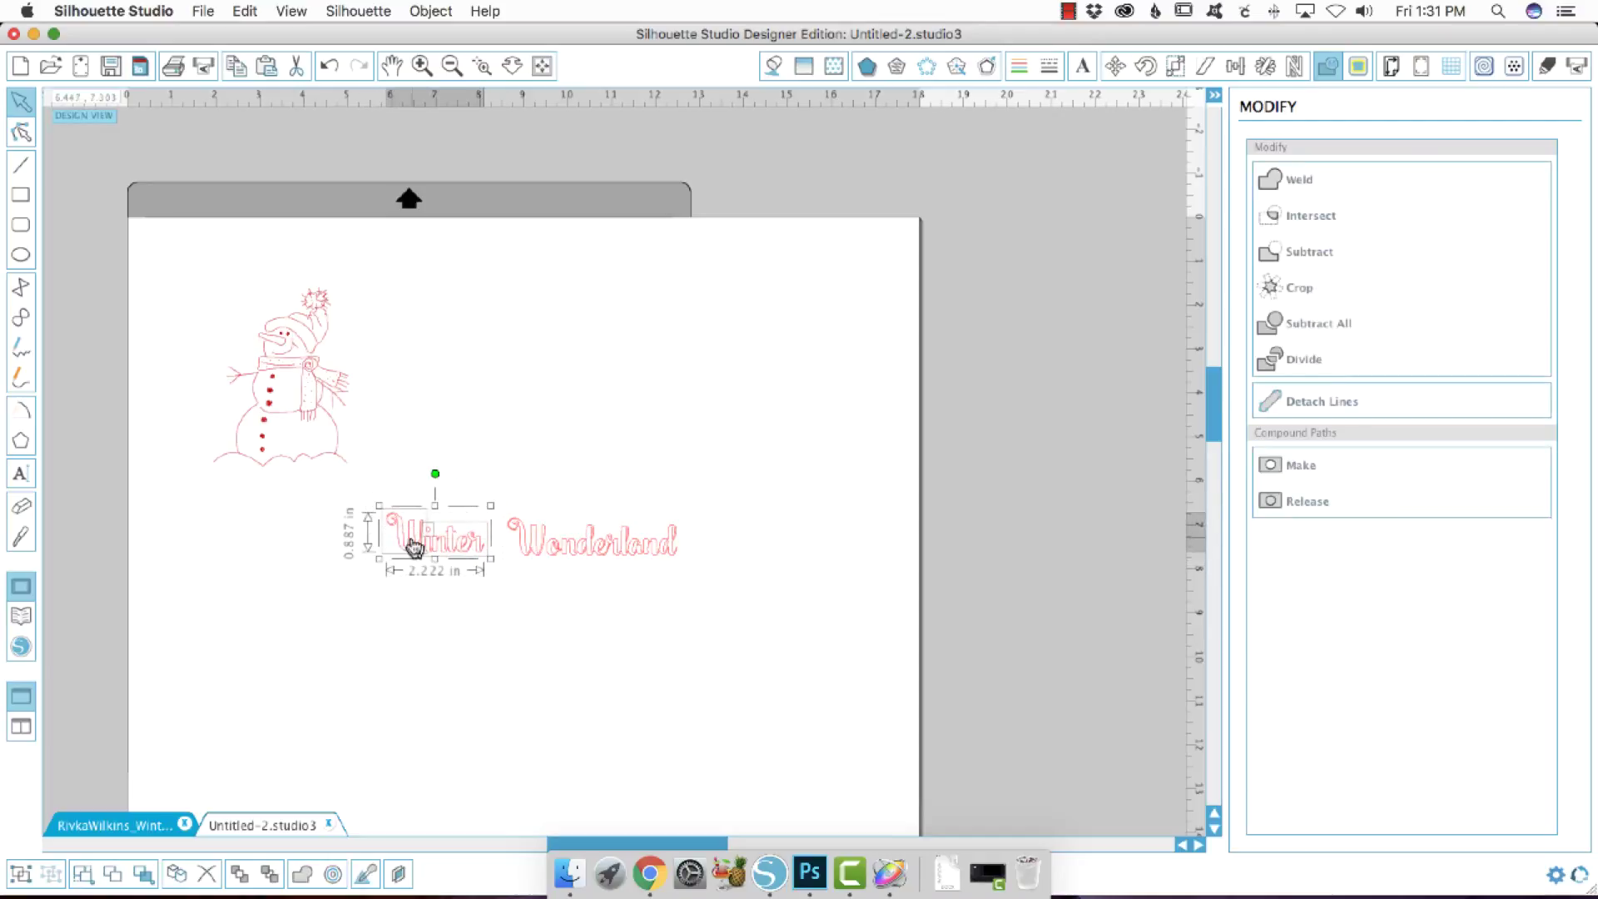
right_click(412, 548)
left_click(453, 672)
left_click(724, 574)
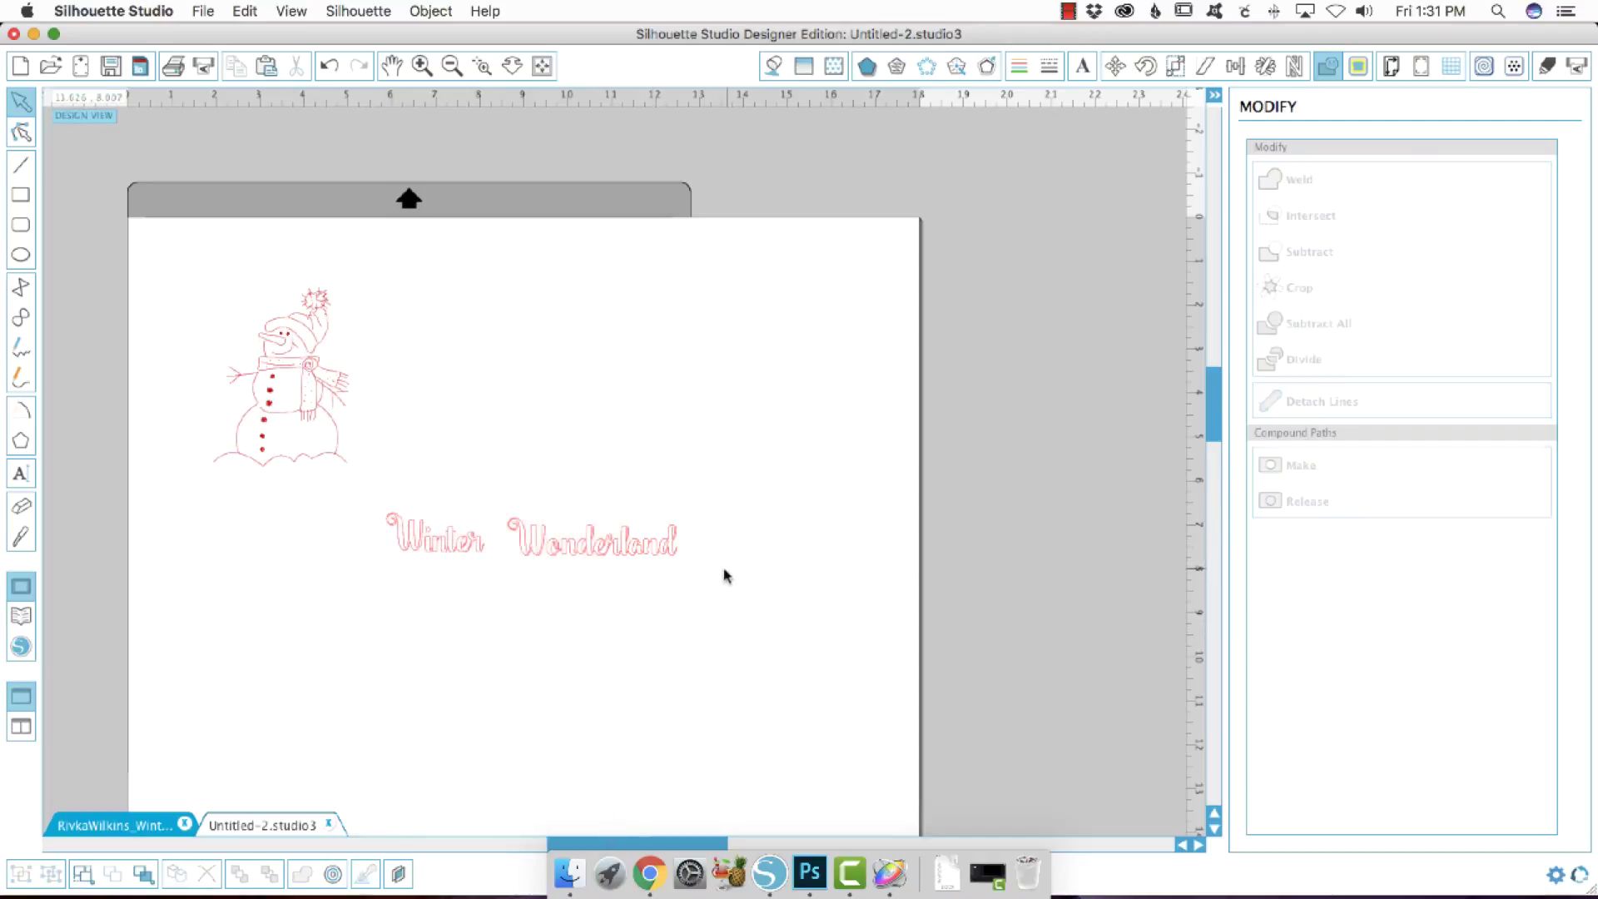
left_click(506, 514)
right_click(539, 541)
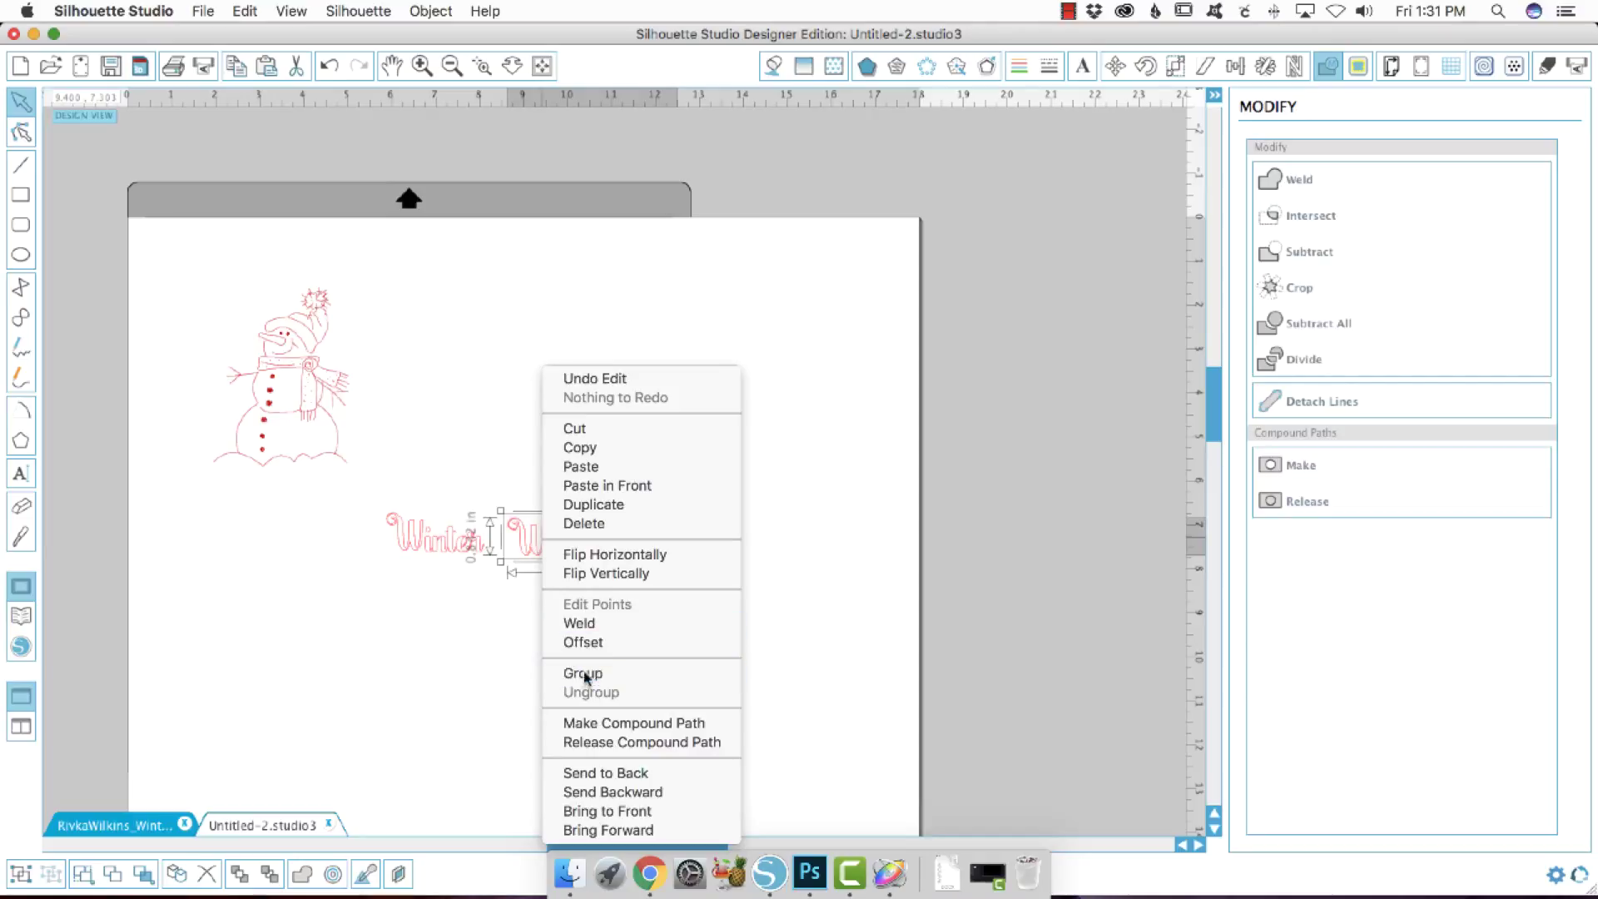
left_click(530, 608)
left_click_drag(463, 549, 470, 384)
left_click(614, 582)
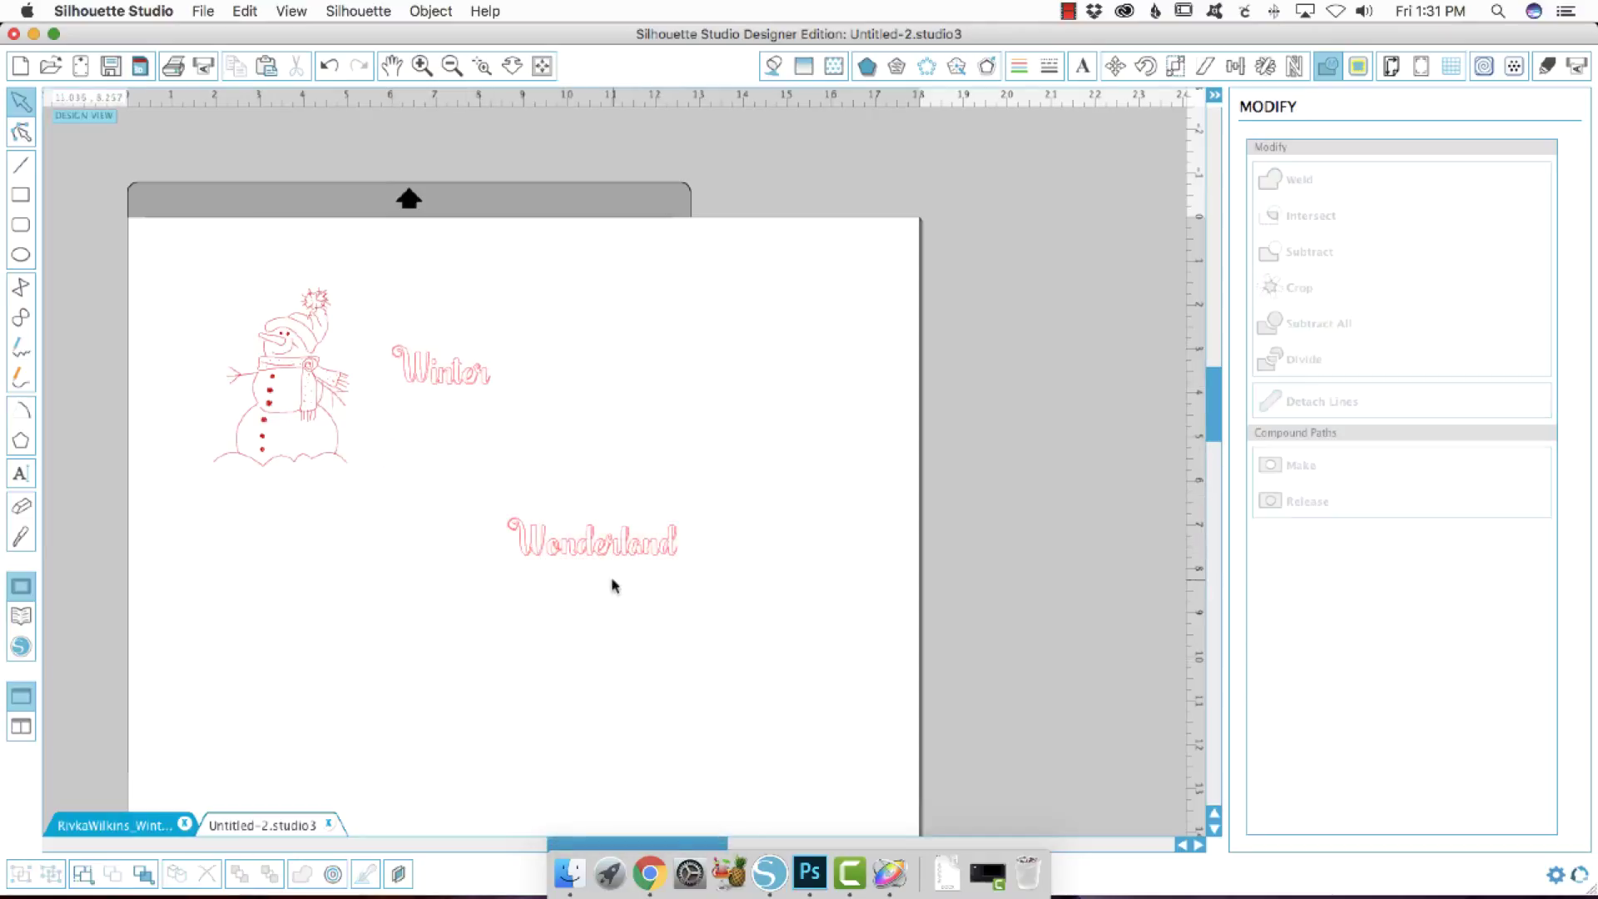
left_click_drag(597, 559, 589, 392)
left_click(588, 392)
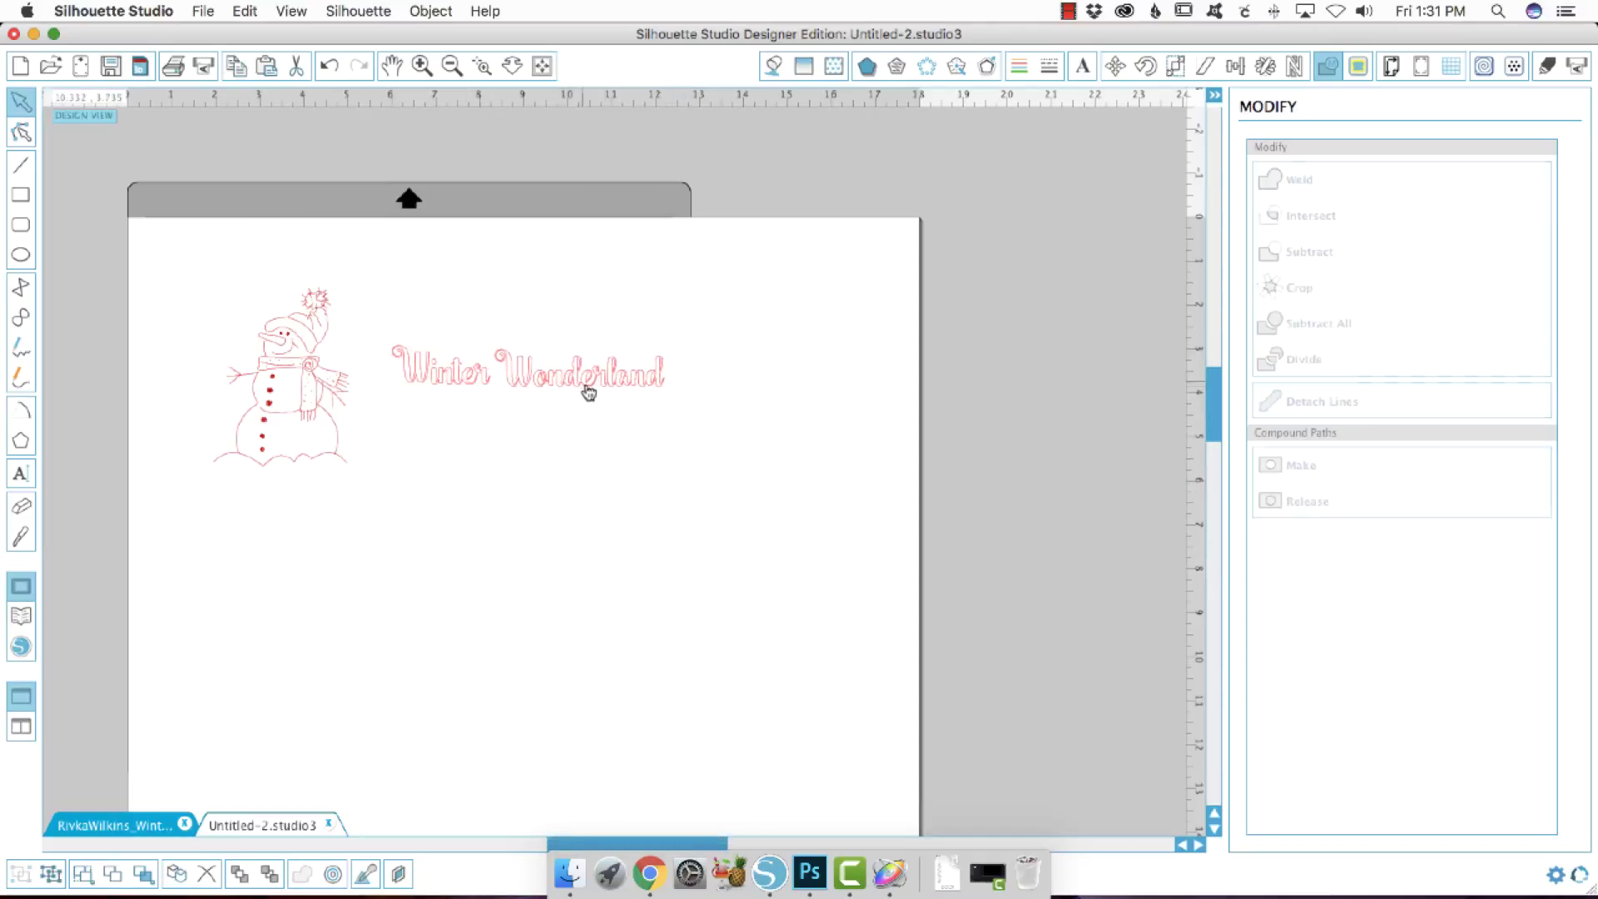
Zoom in on the title, then release Wonderland's compound path and ungroup its letters
left_click(481, 66)
left_click_drag(532, 422, 746, 455)
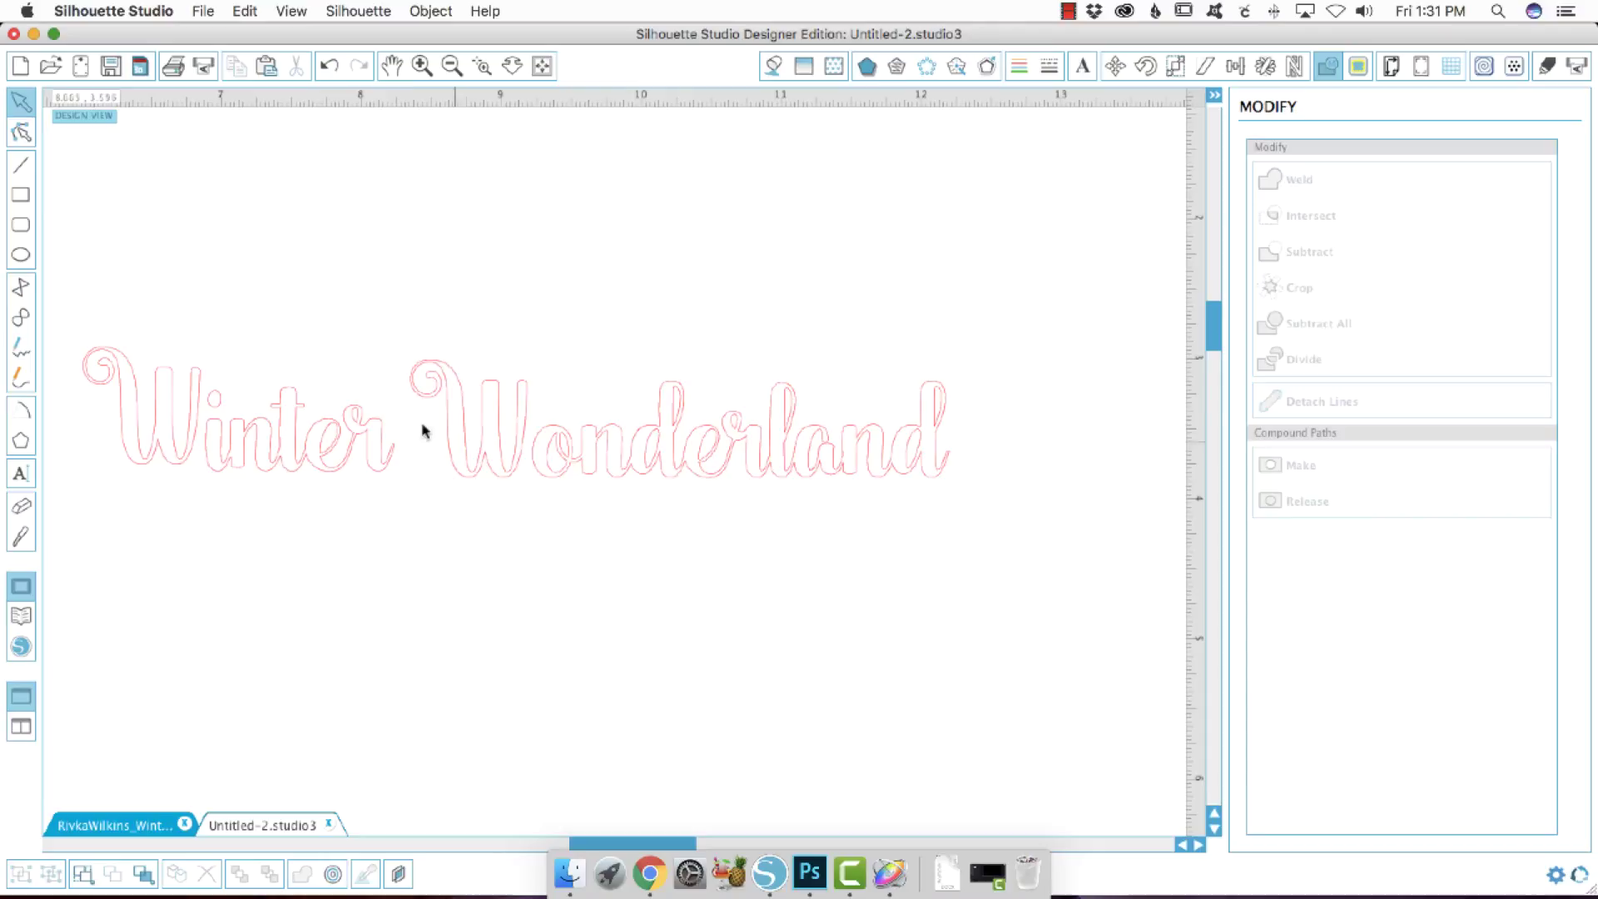
left_click(717, 460)
right_click(719, 463)
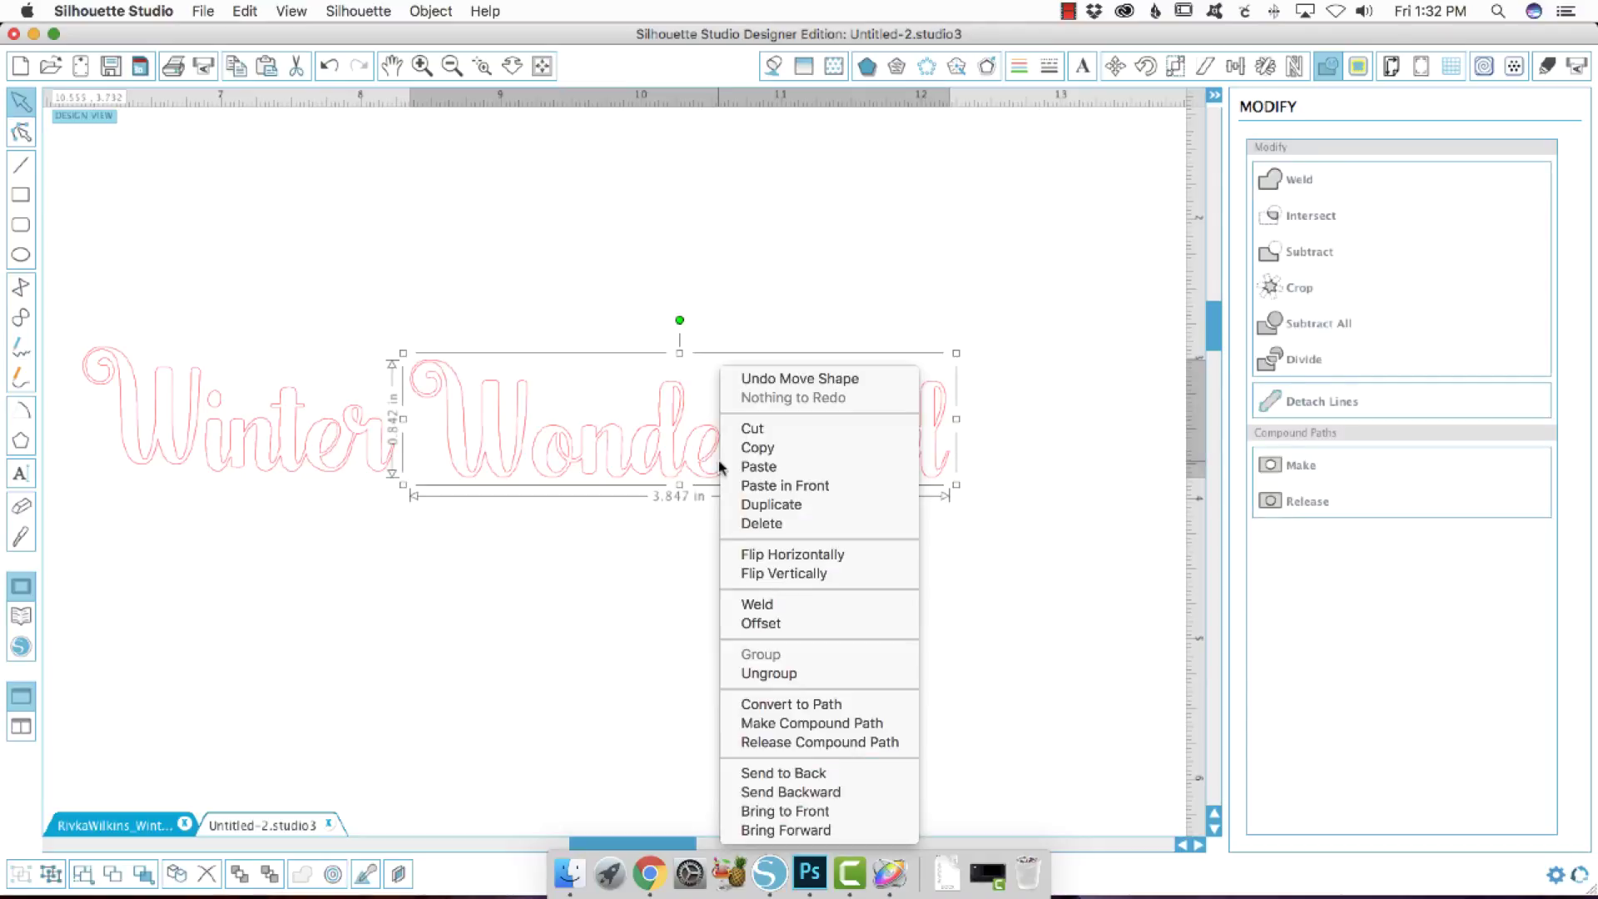
left_click(789, 742)
left_click(702, 489)
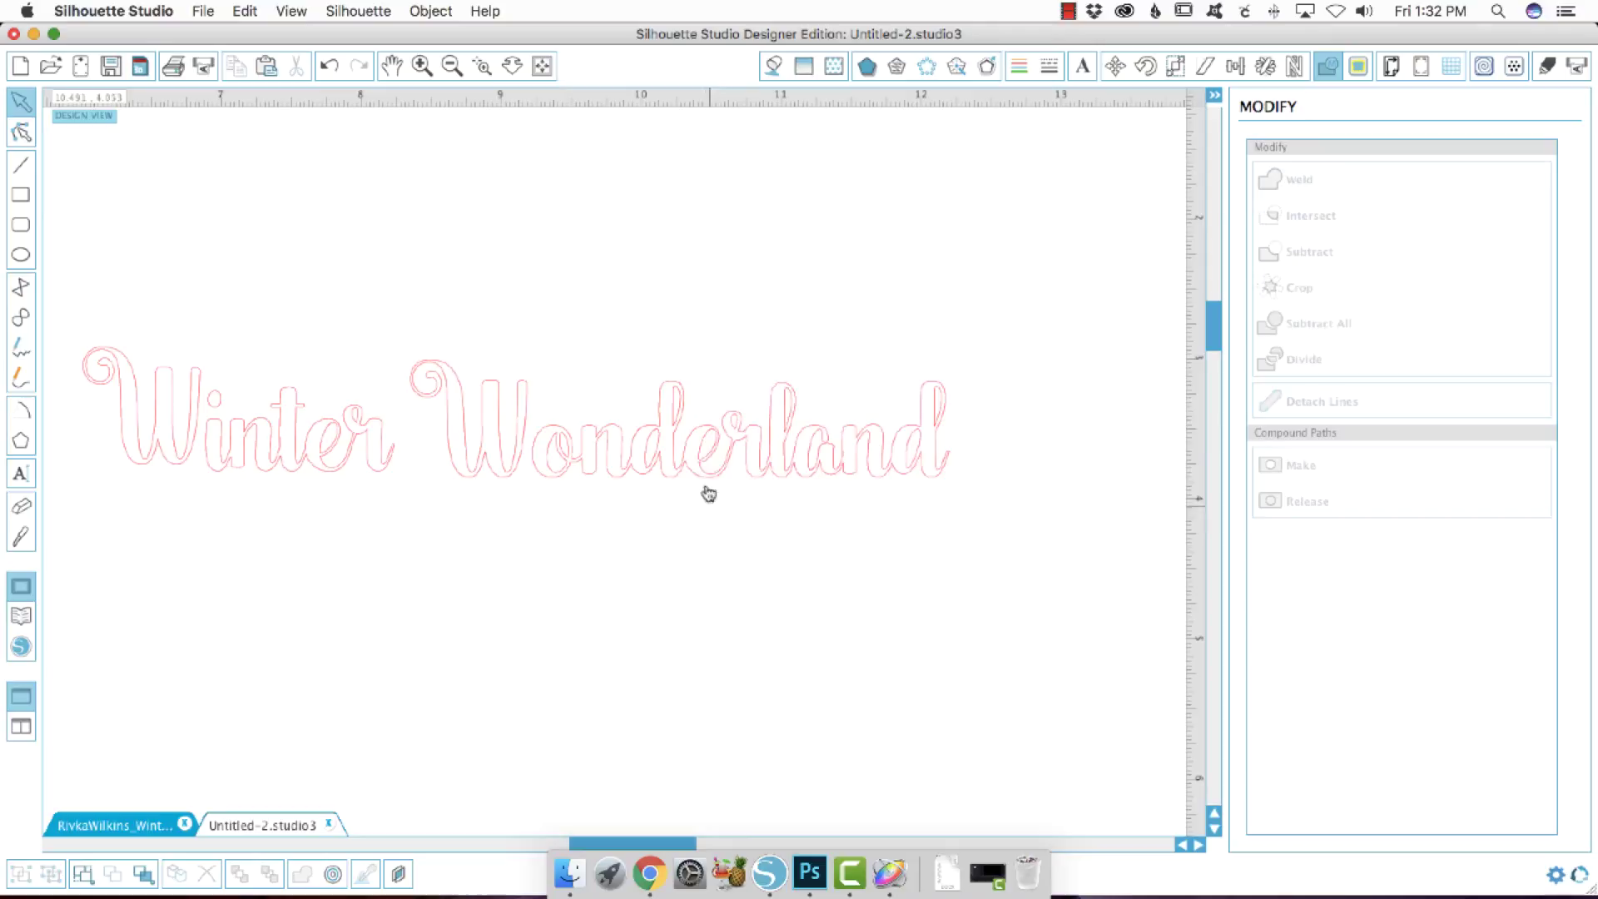
left_click(705, 456)
right_click(704, 456)
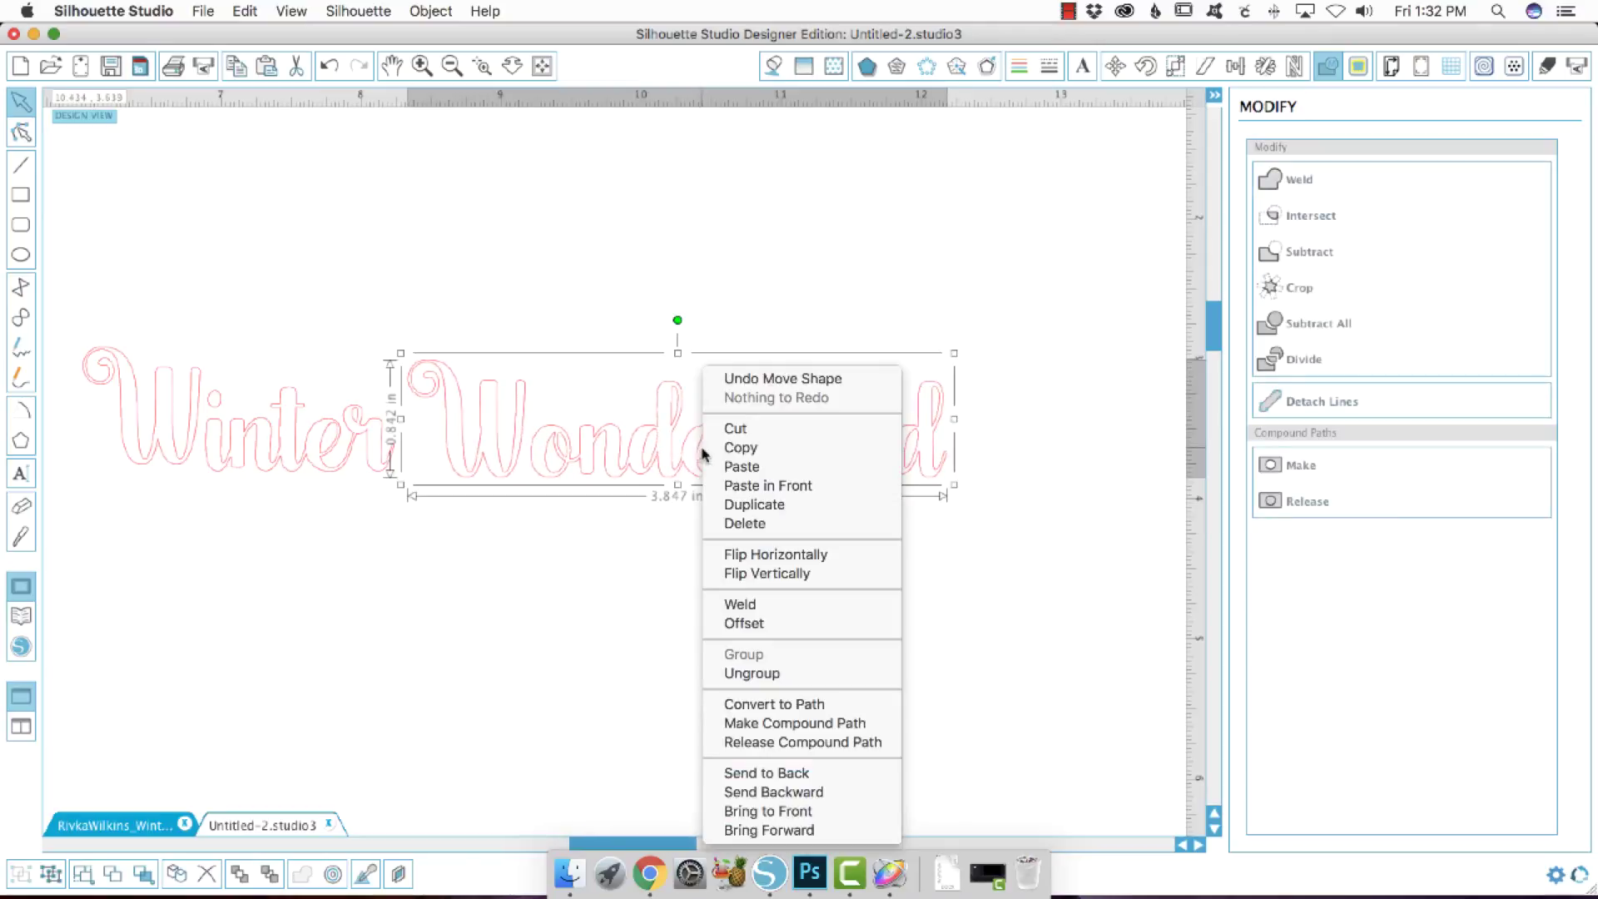
left_click(716, 672)
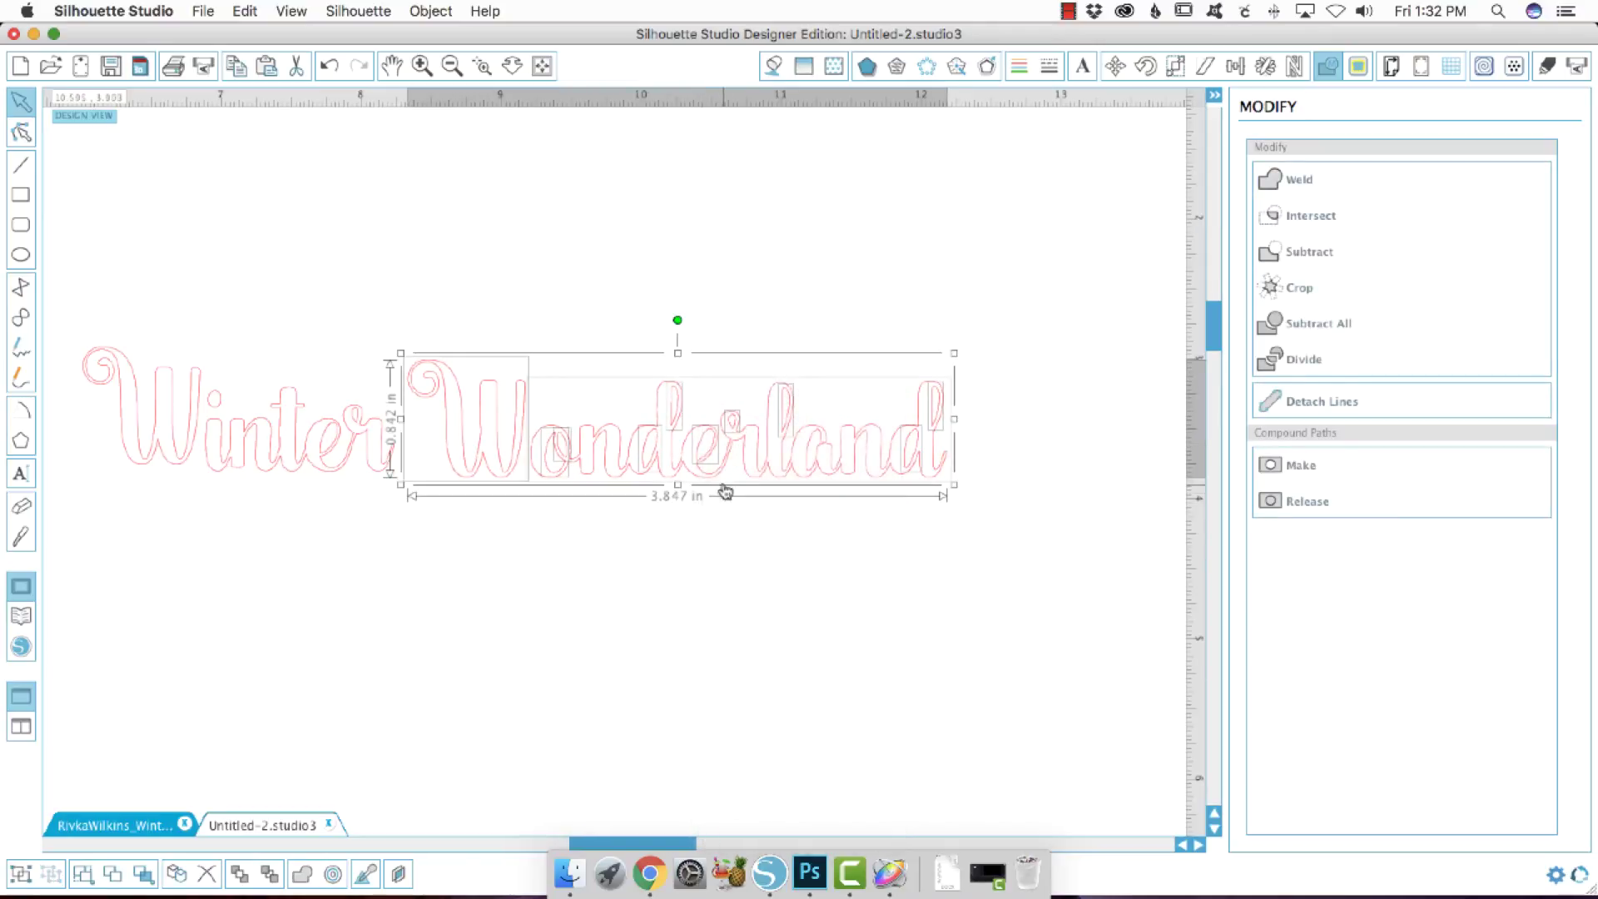
Inspect individual Wonderland letters, including the d and the l
left_click(721, 533)
left_click(698, 460)
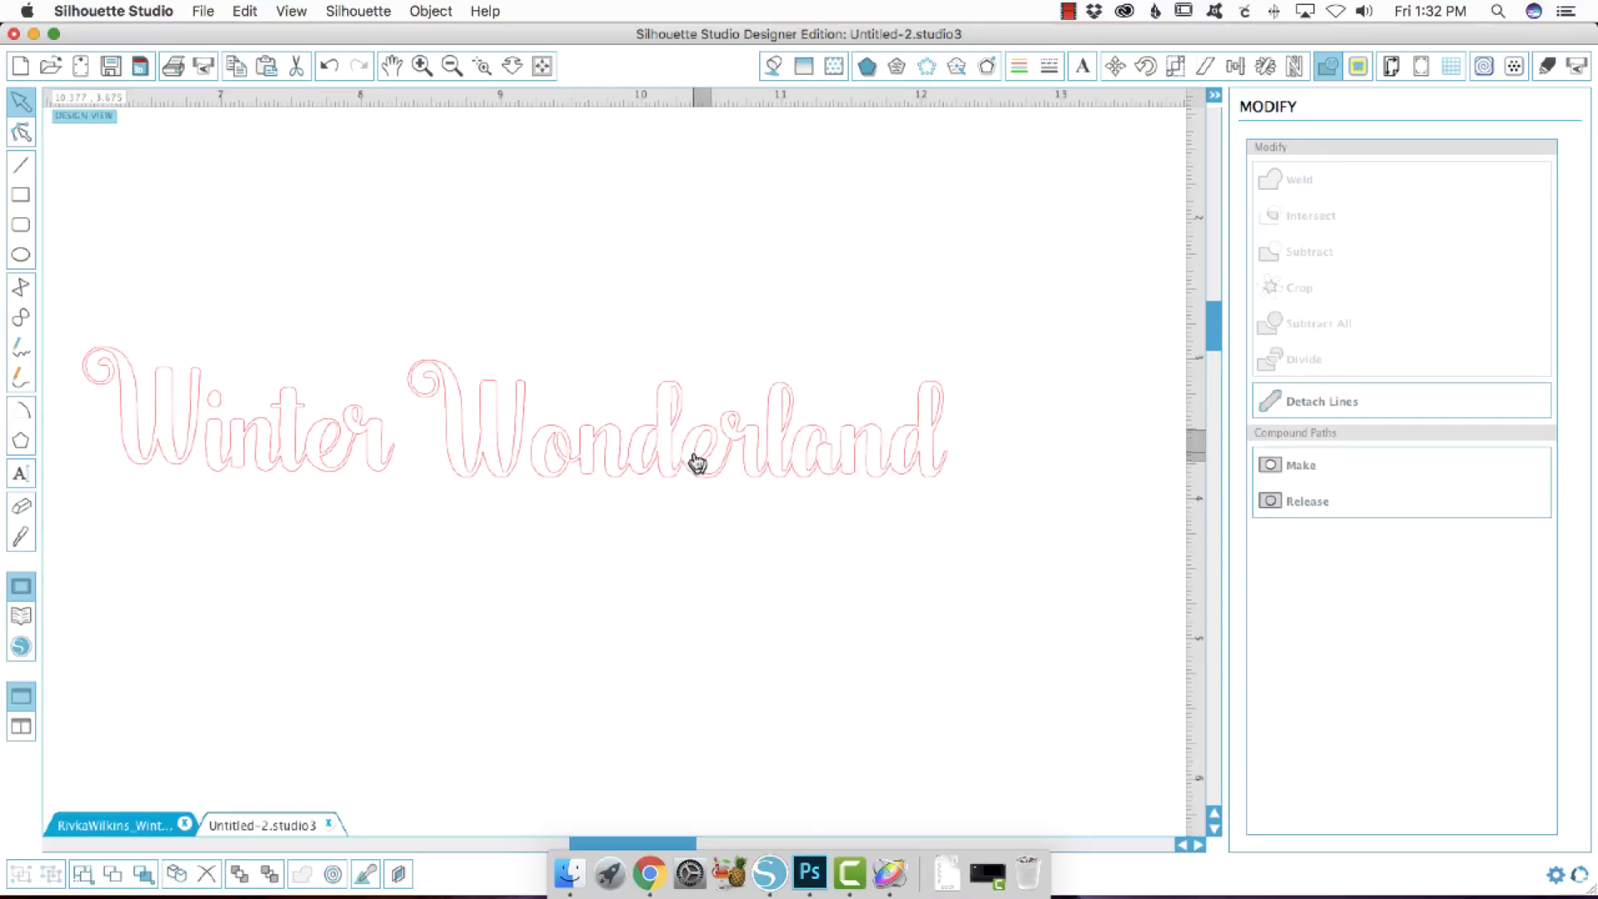
left_click(792, 518)
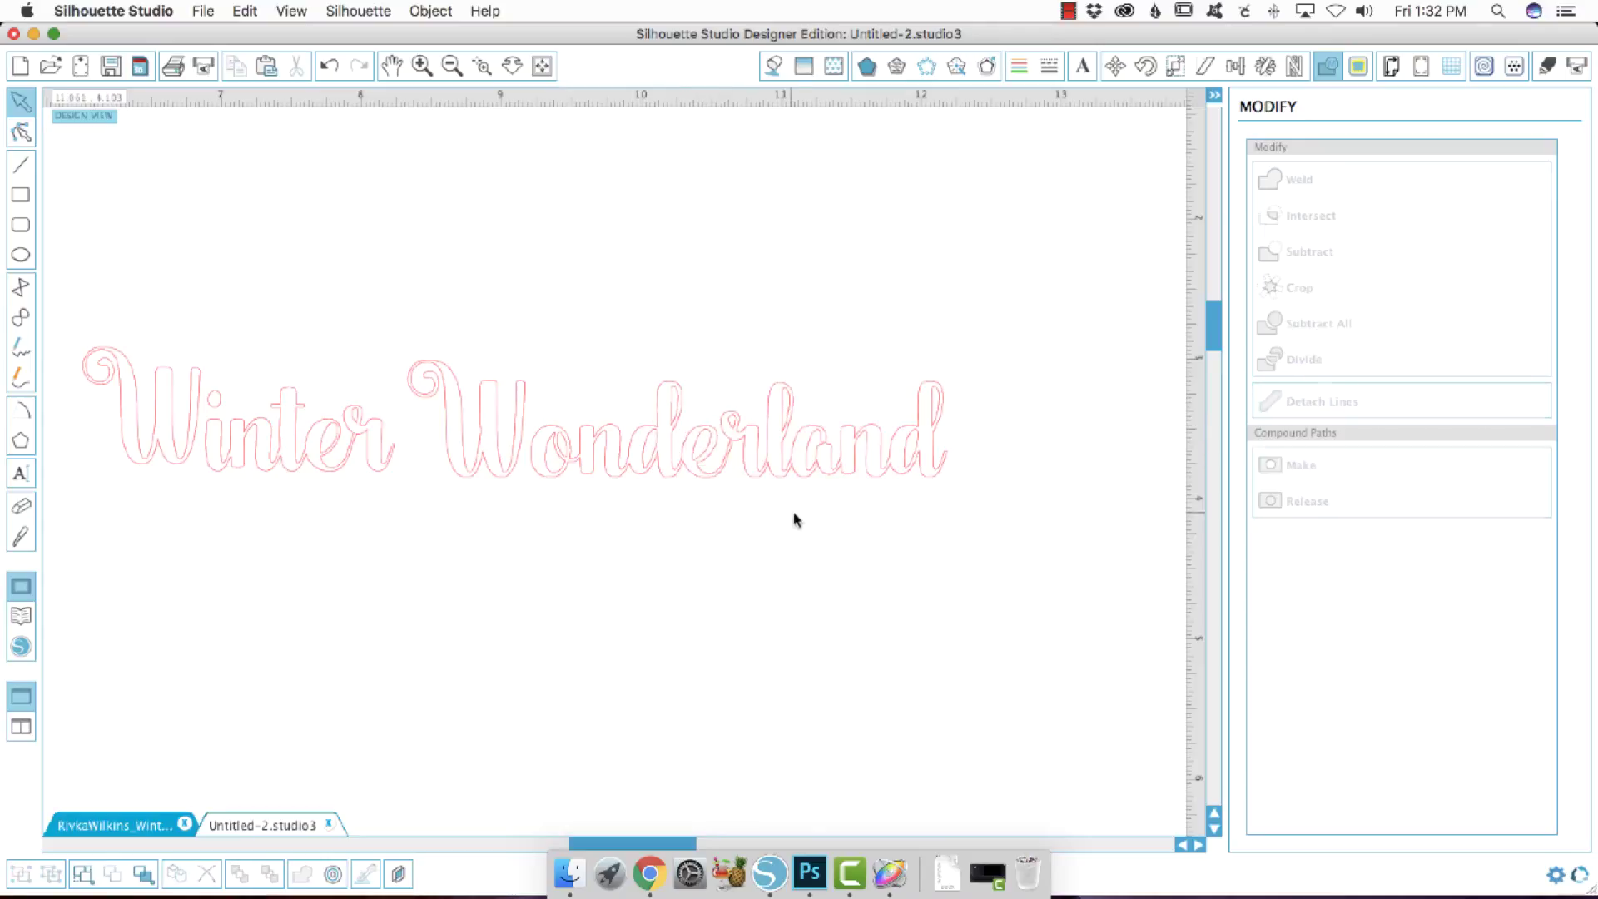
left_click(905, 463)
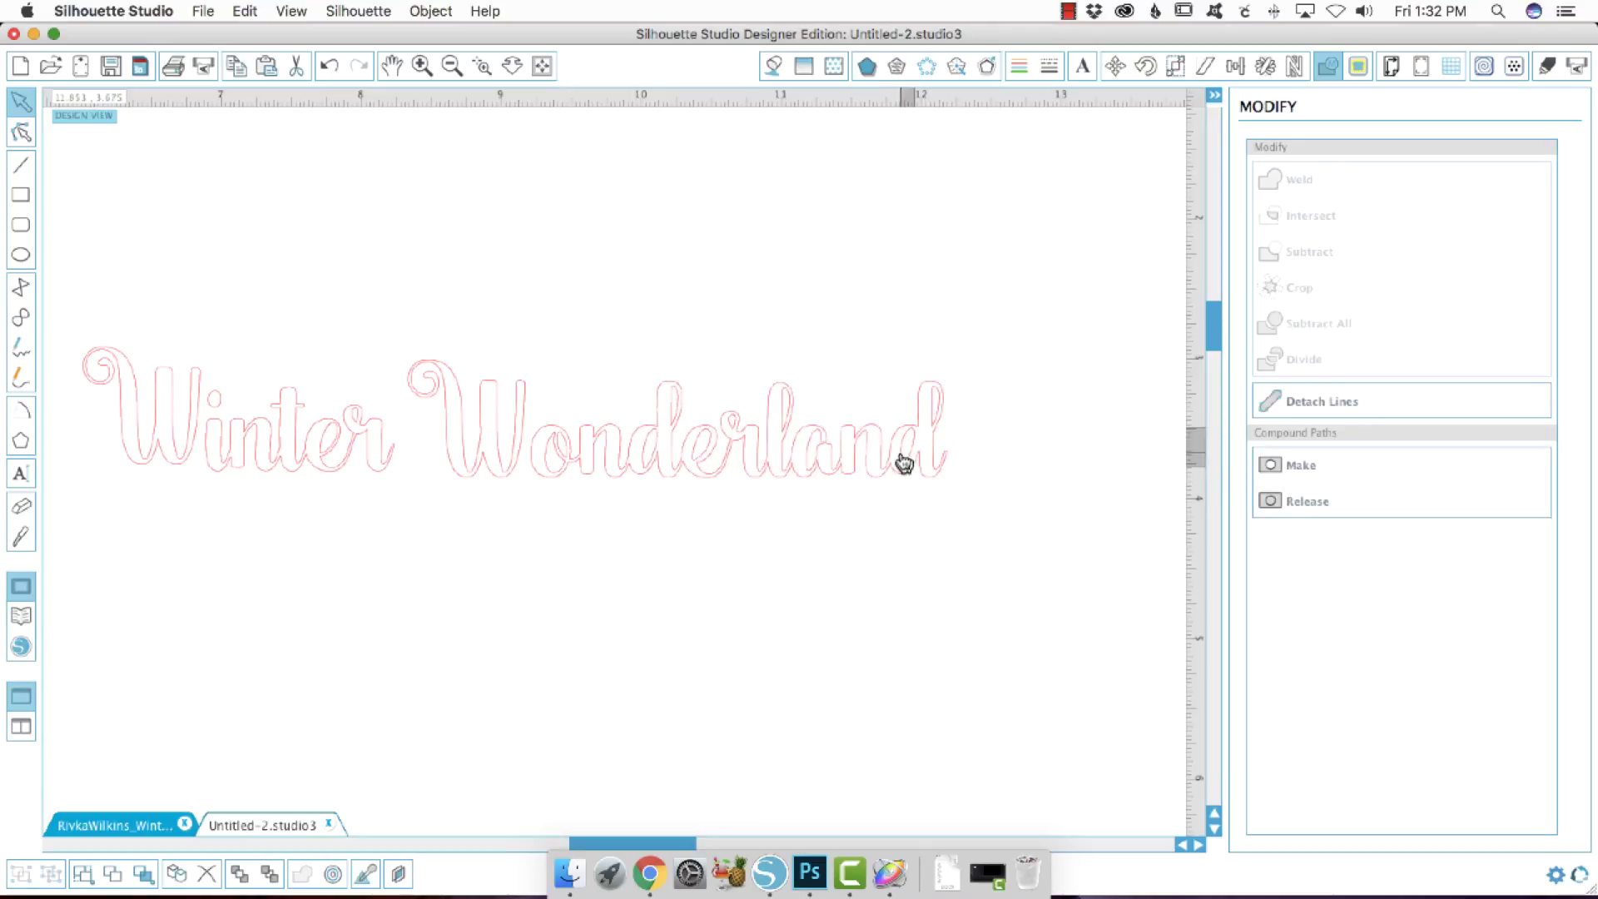
left_click(1038, 475)
left_click(938, 421)
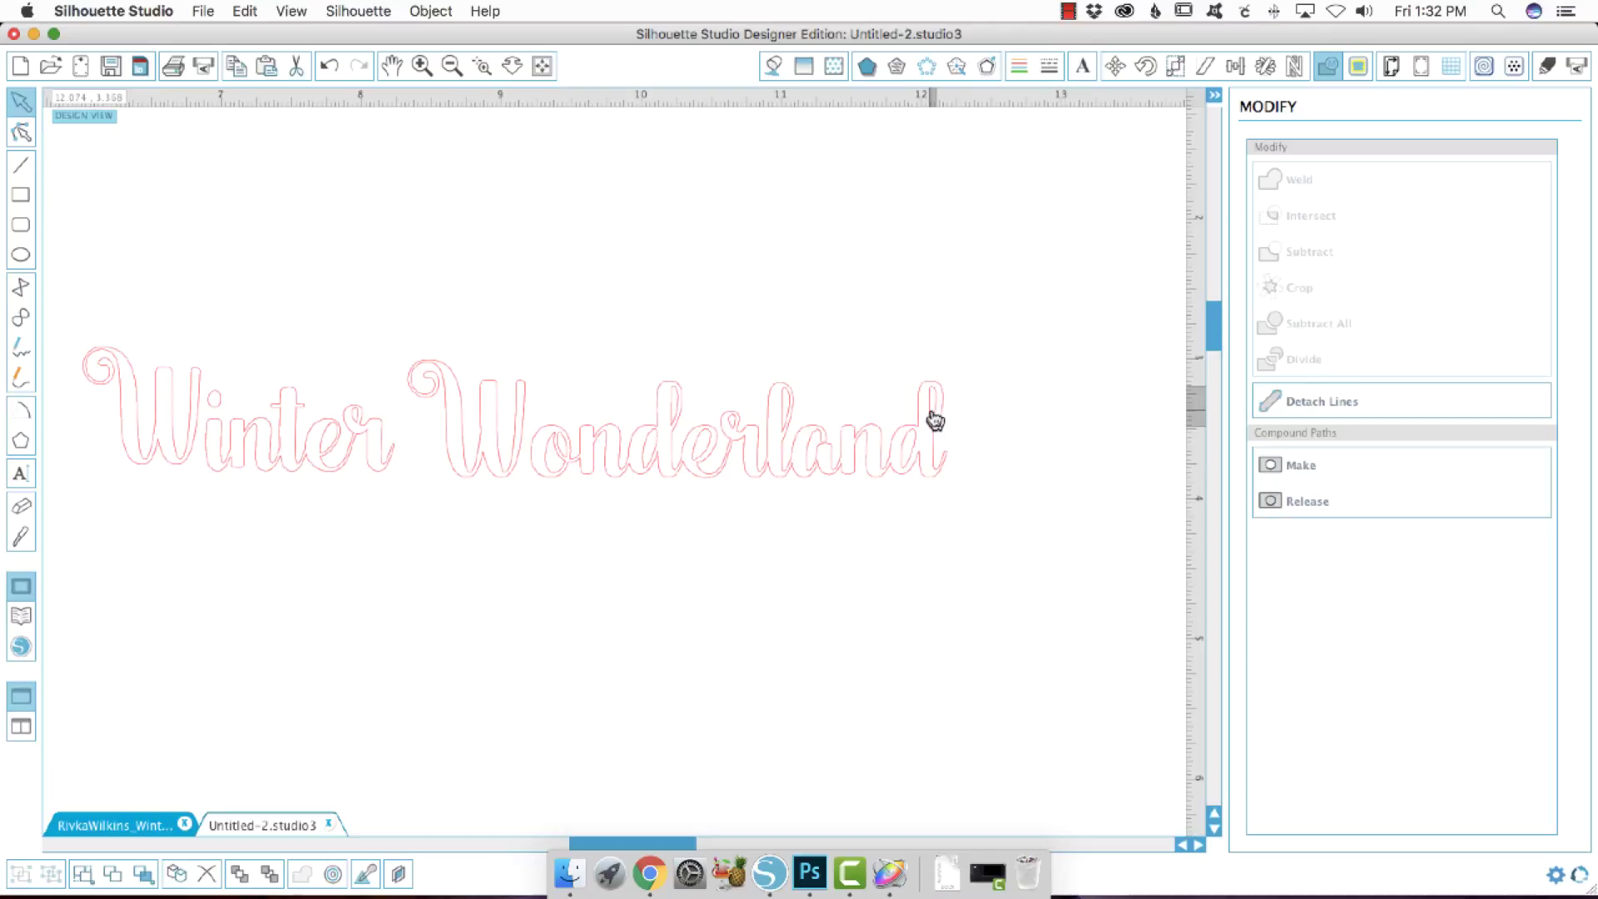
left_click(955, 558)
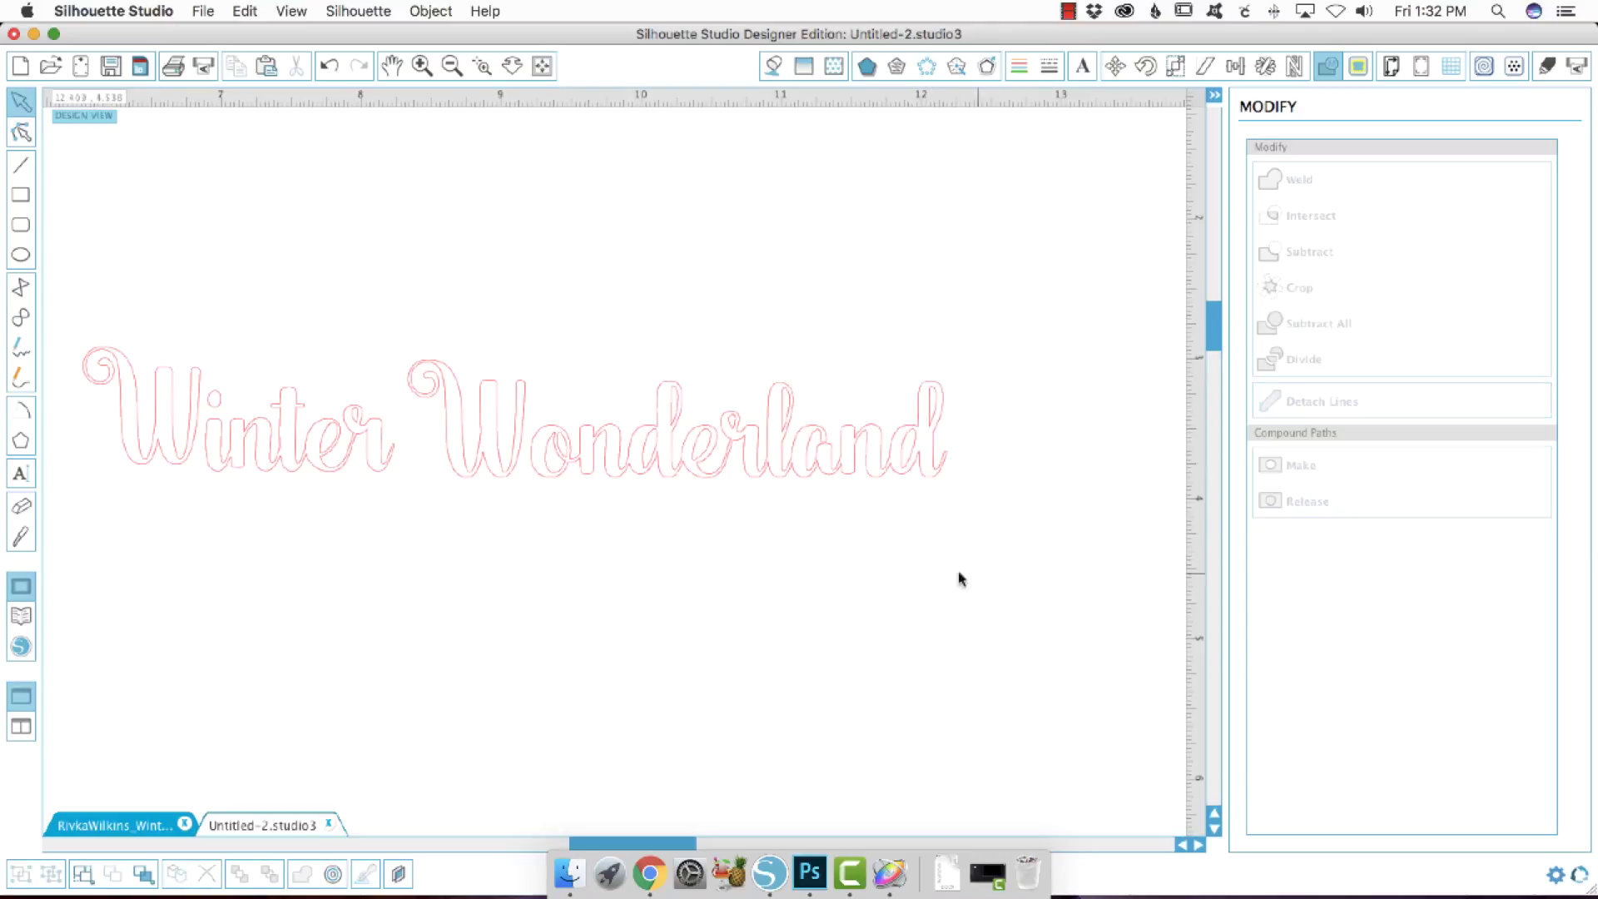
left_click(780, 428)
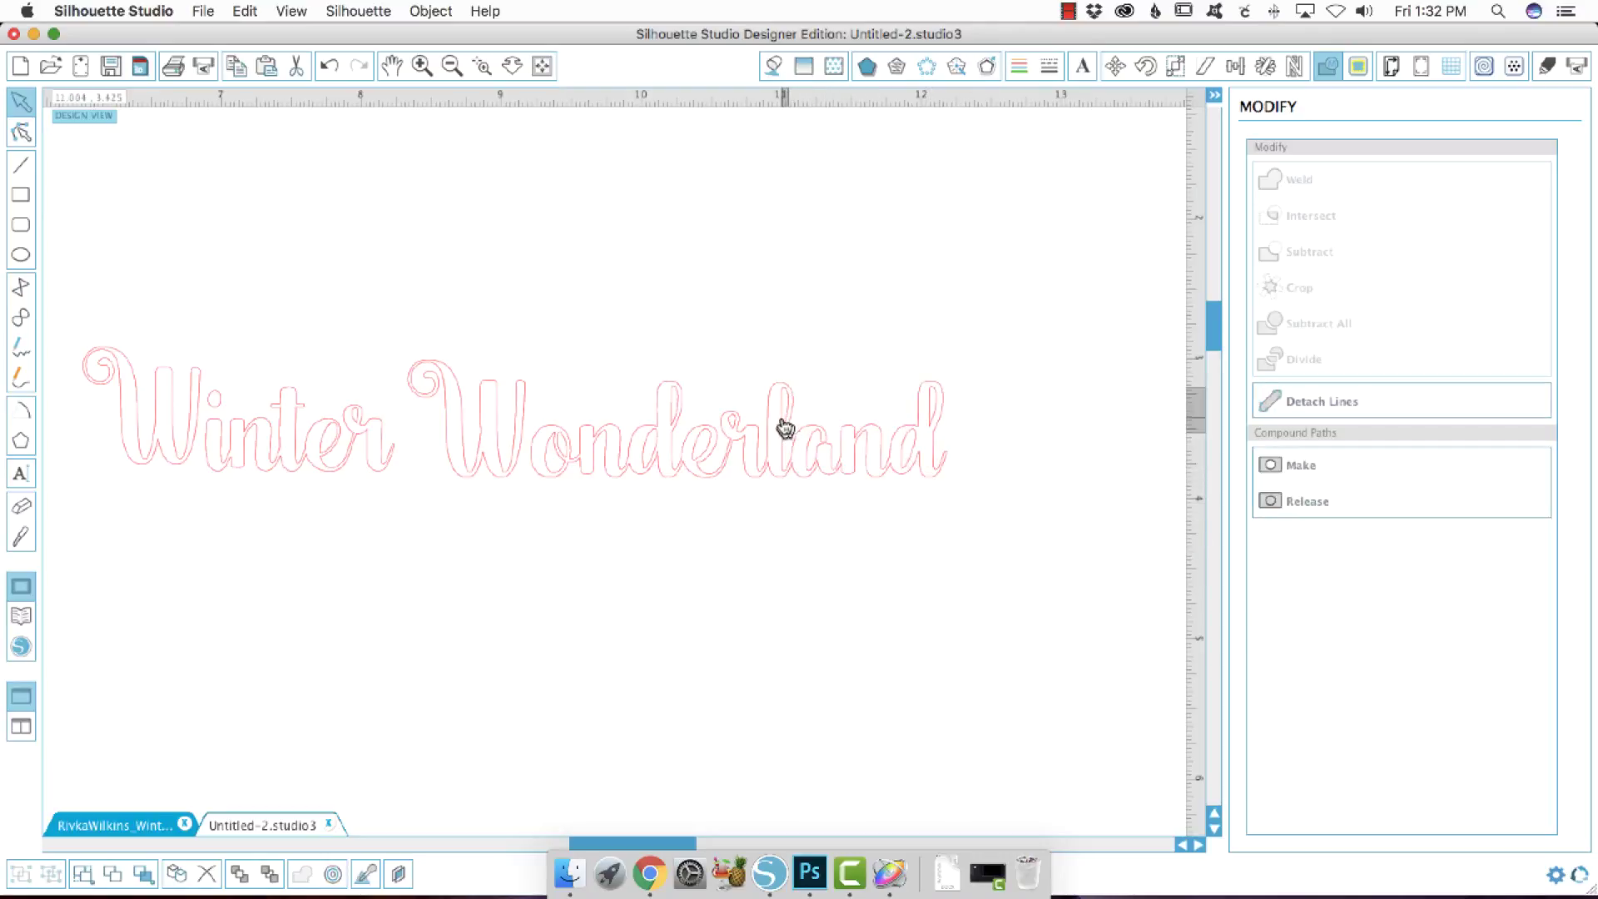
left_click(831, 621)
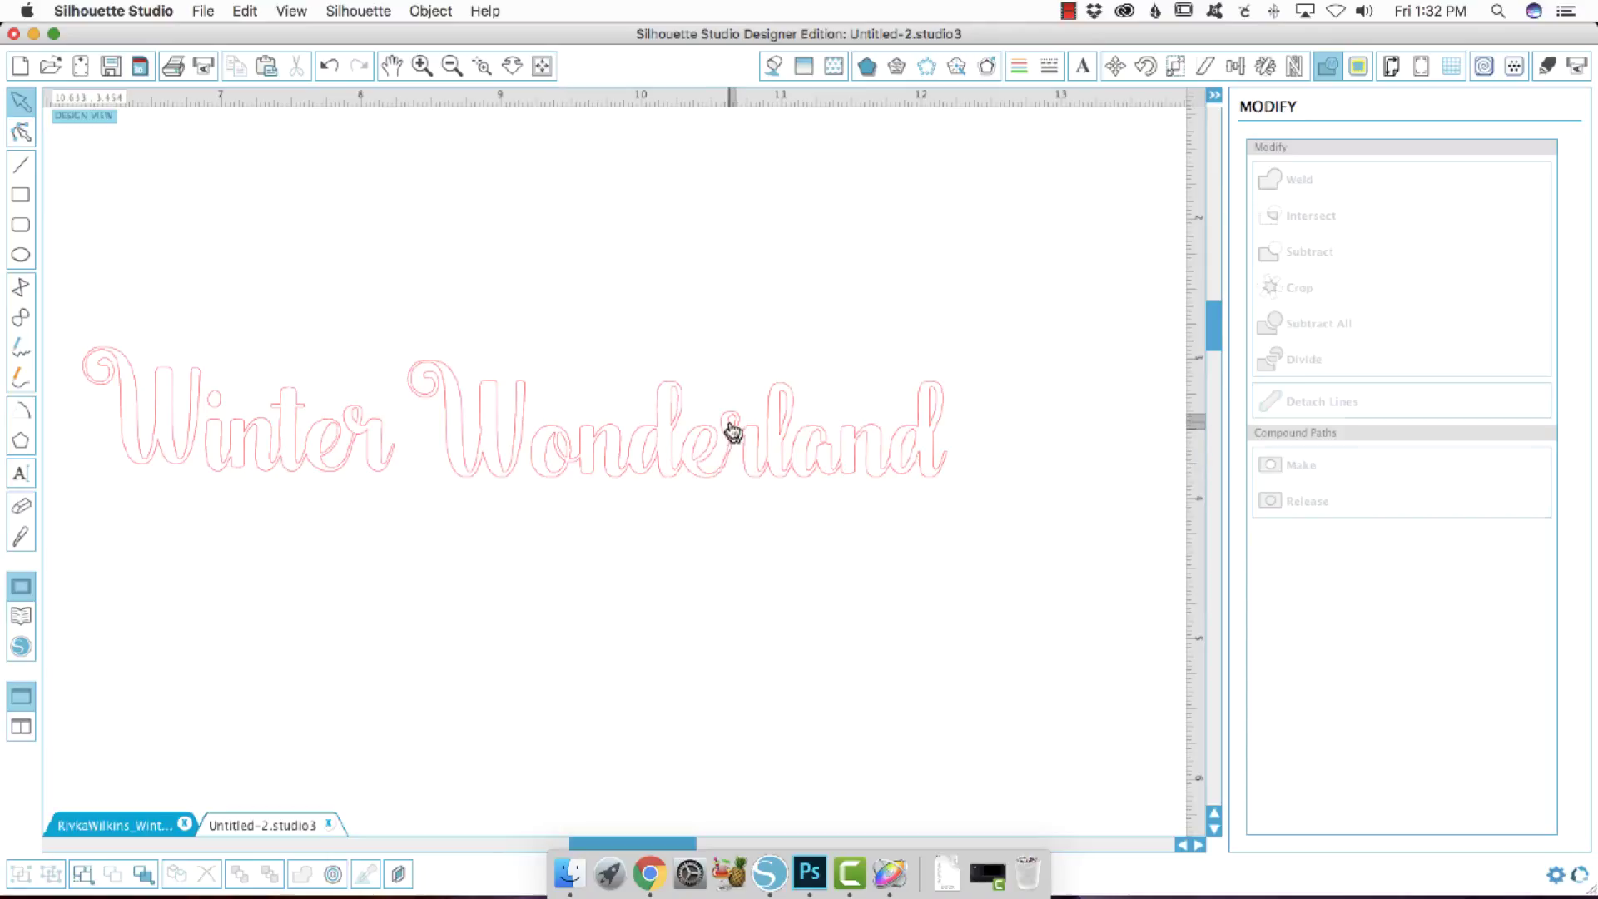
Inspect the small path pieces between the e and r and around the d
left_click(728, 433)
left_click(715, 591)
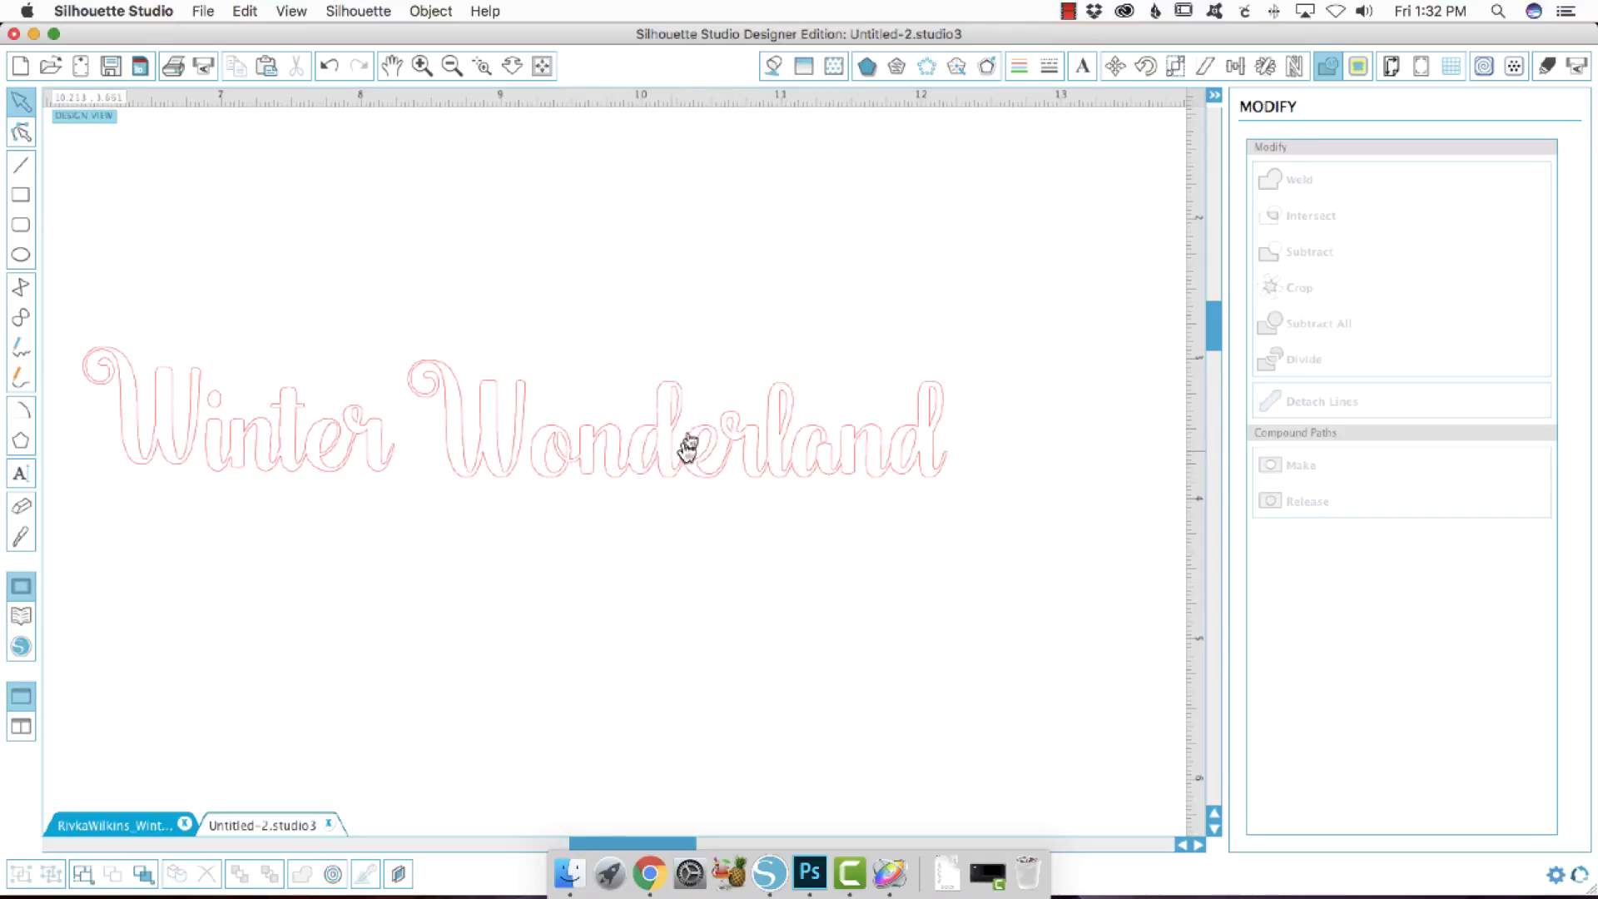
left_click(671, 414)
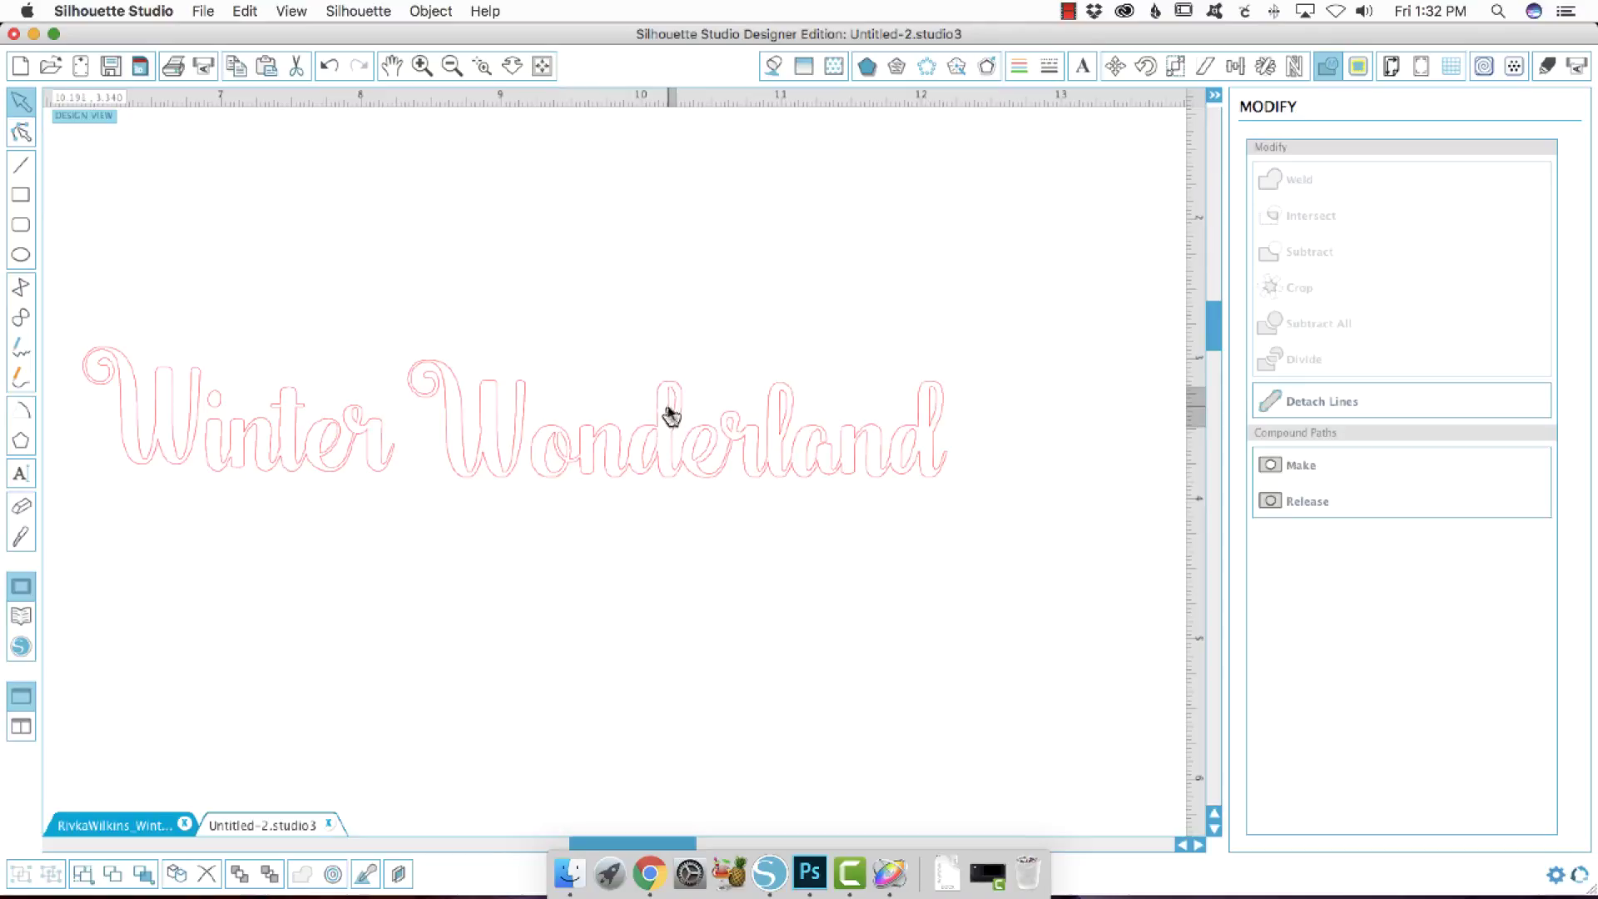
left_click(655, 483)
left_click(647, 465)
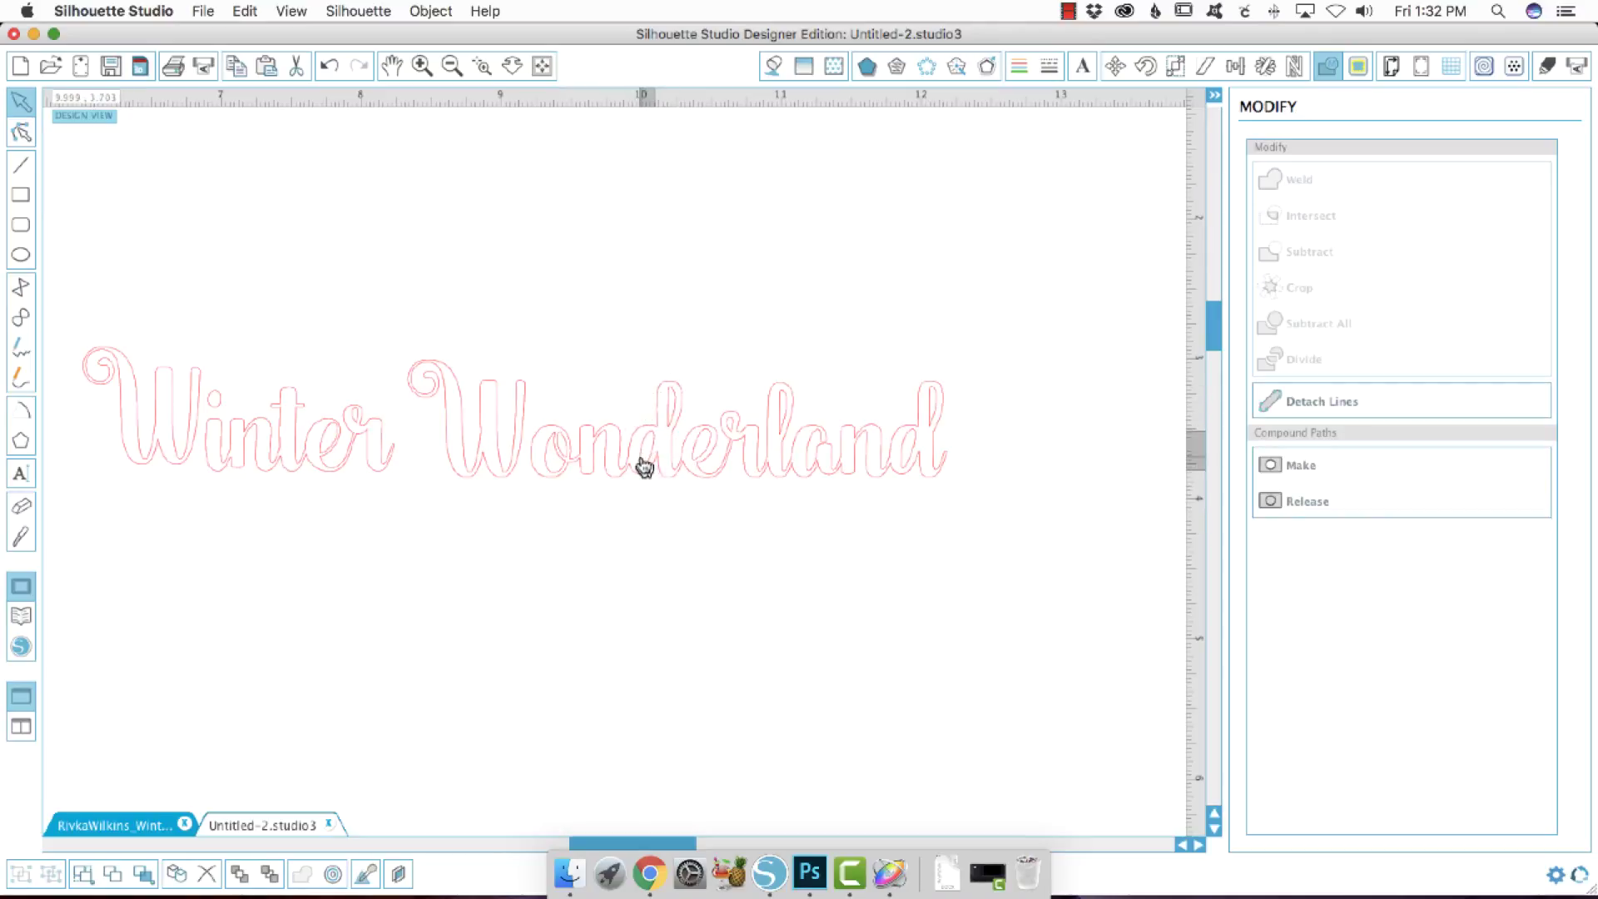
left_click(666, 485)
left_click(676, 428)
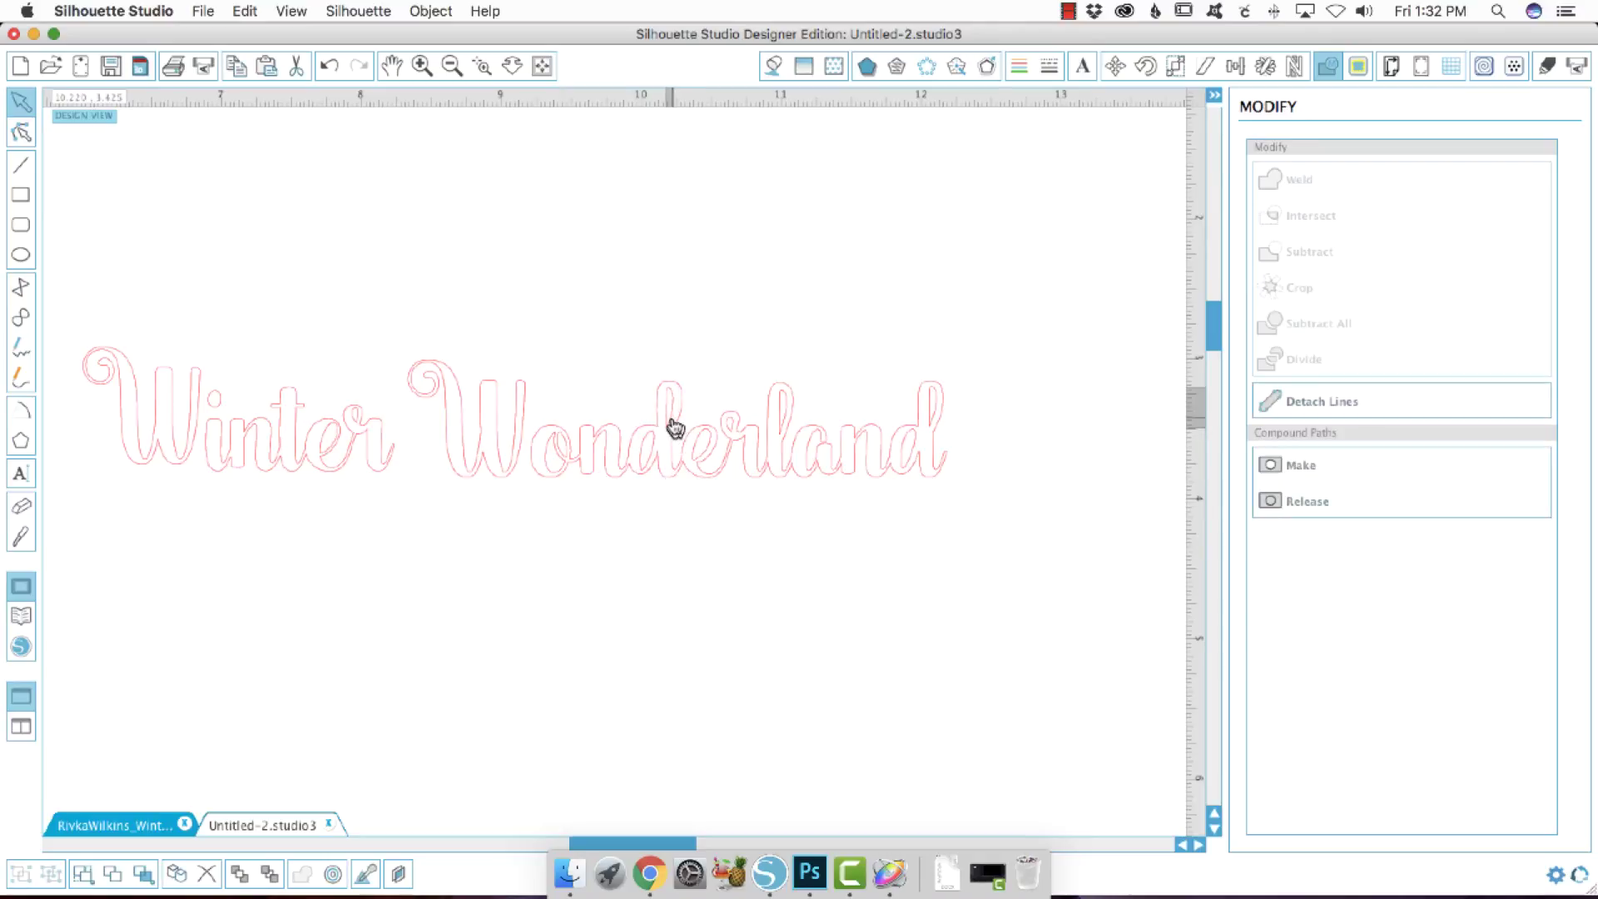
Ungroup Winter and release the compound path of its 'inter' letters
left_click(324, 449)
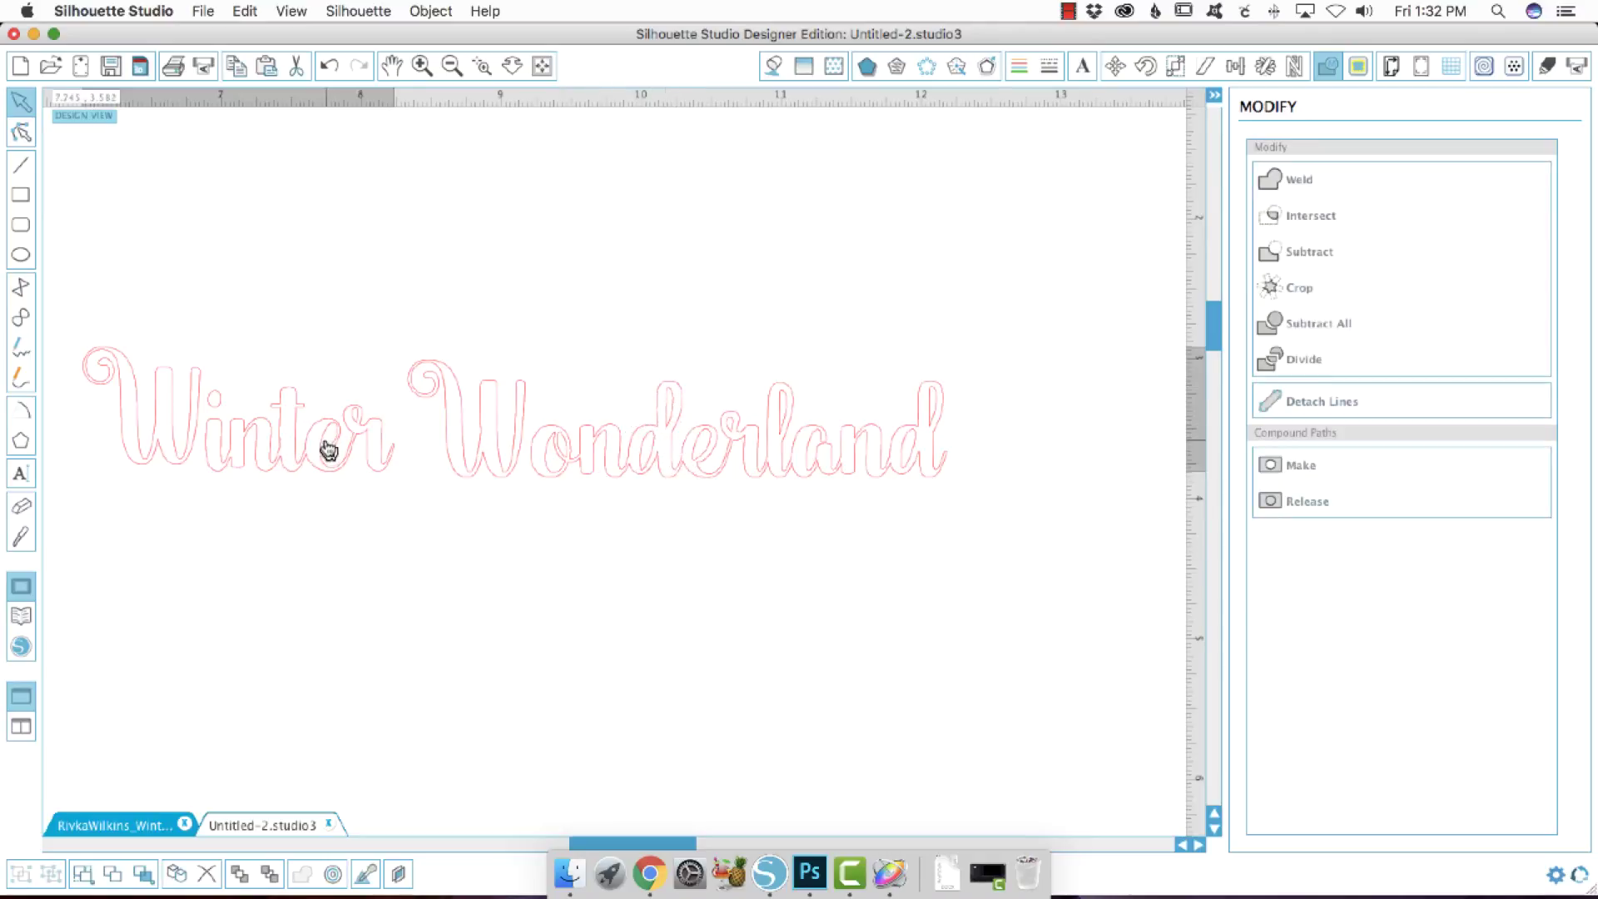
left_click(324, 450)
right_click(325, 449)
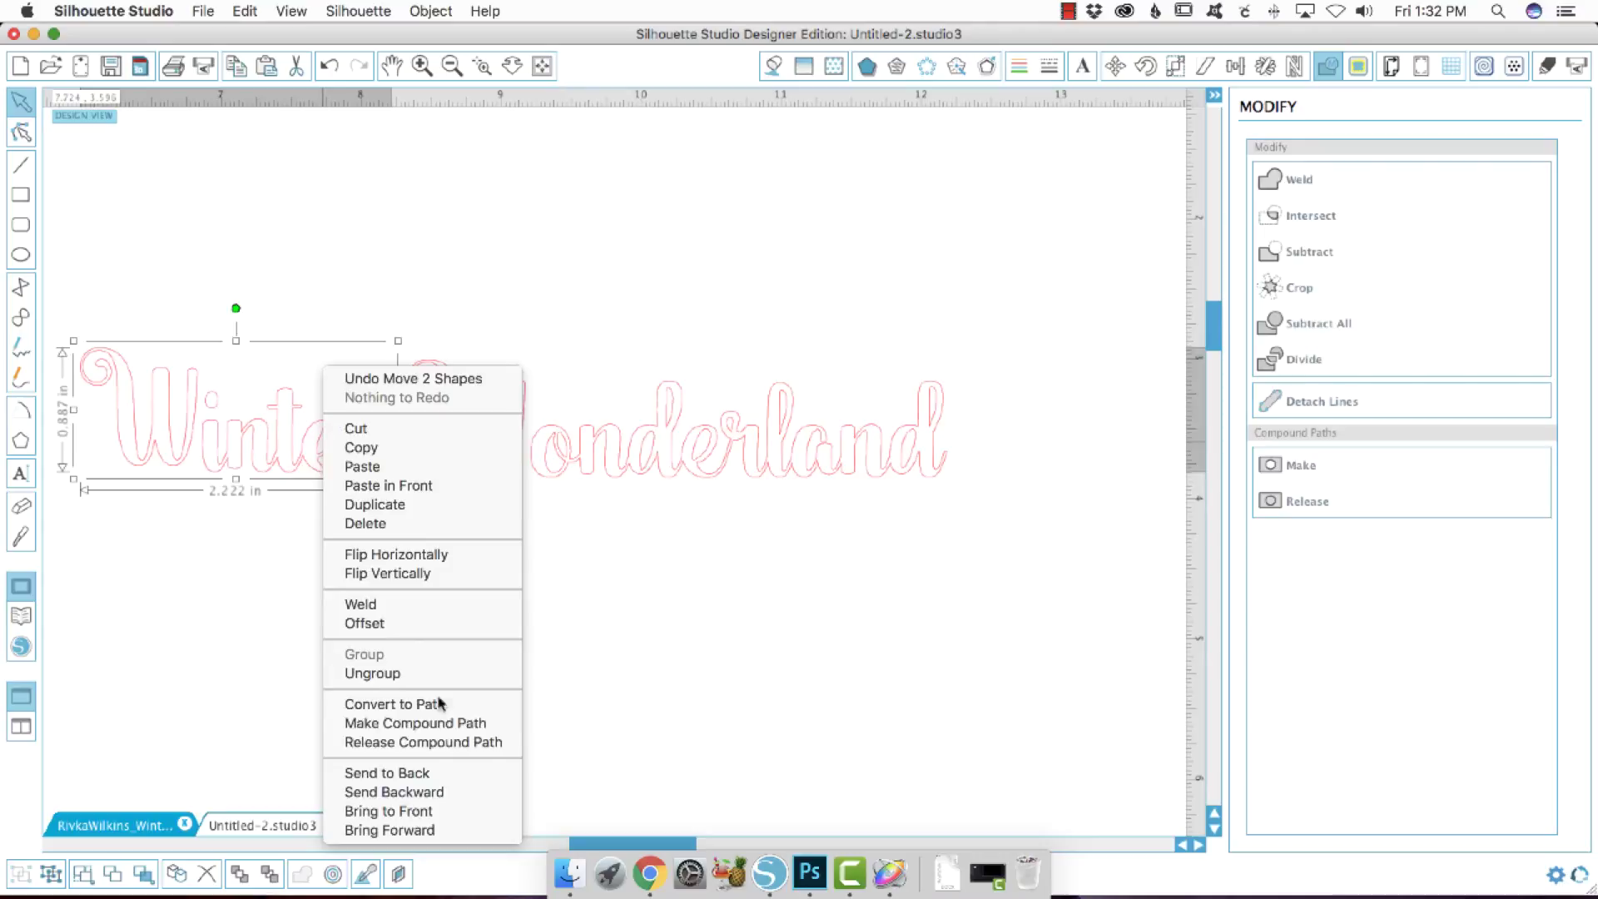
left_click(430, 675)
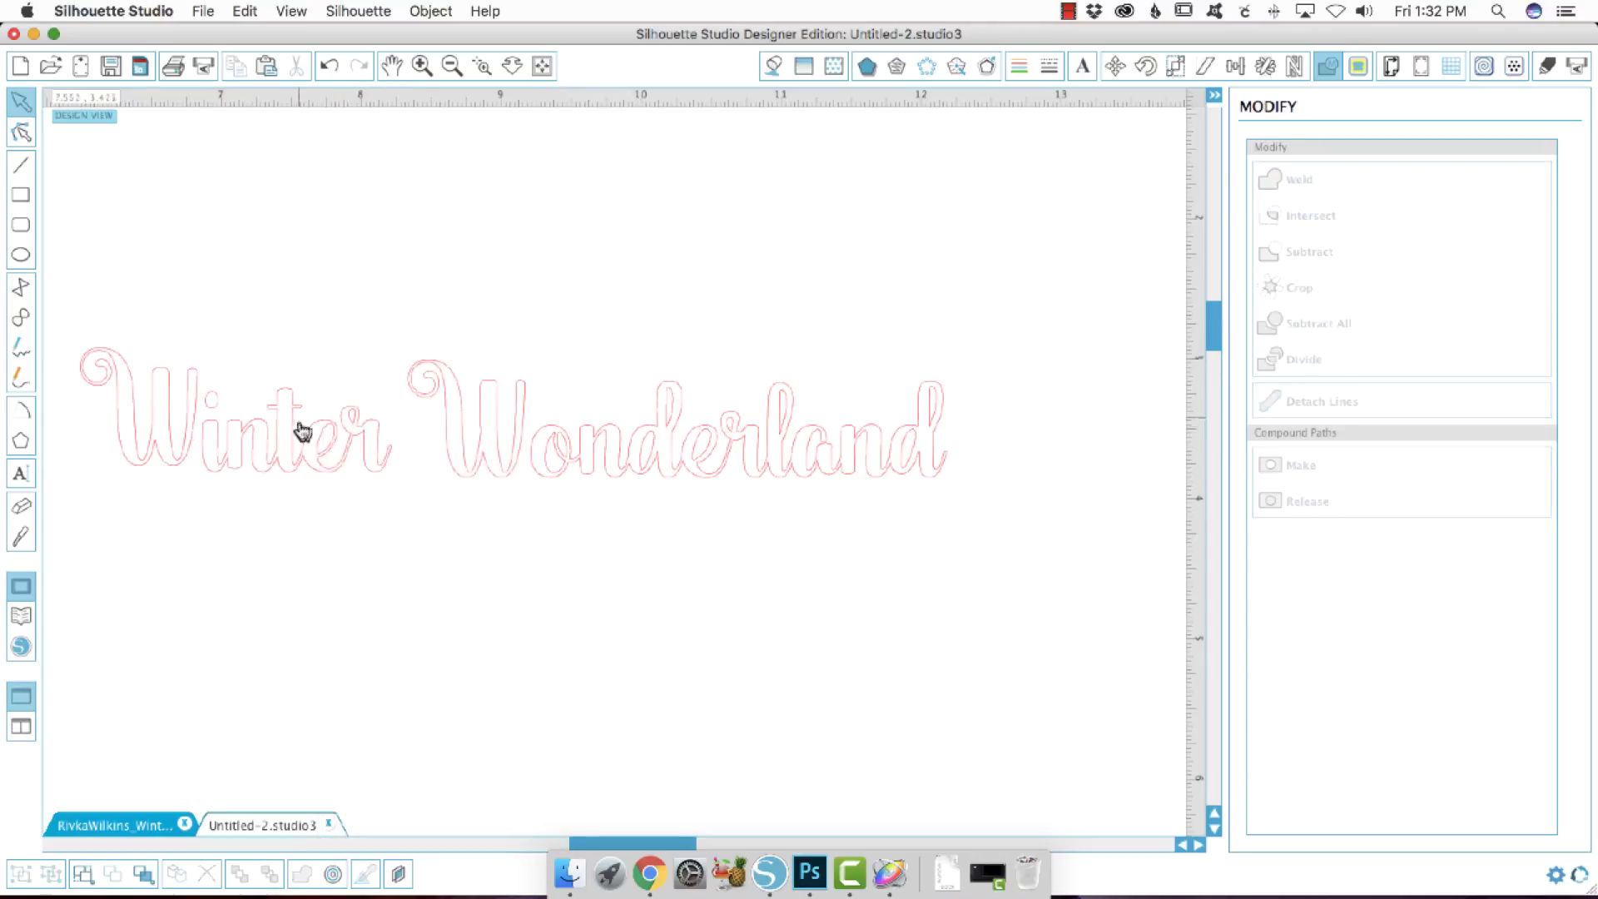
left_click(315, 447)
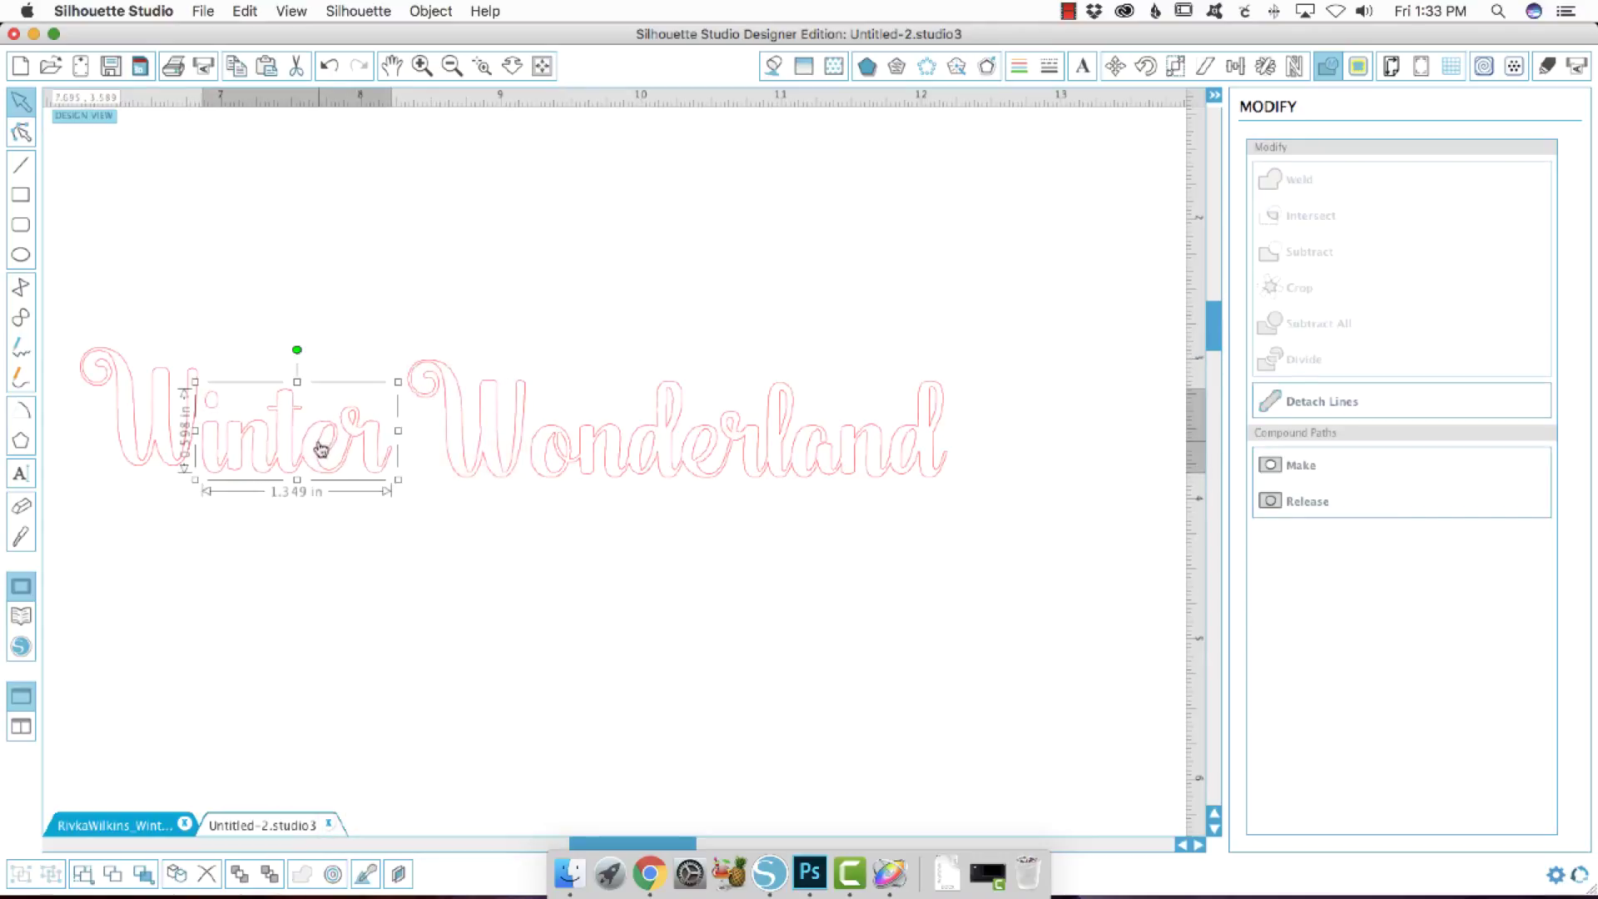
right_click(324, 471)
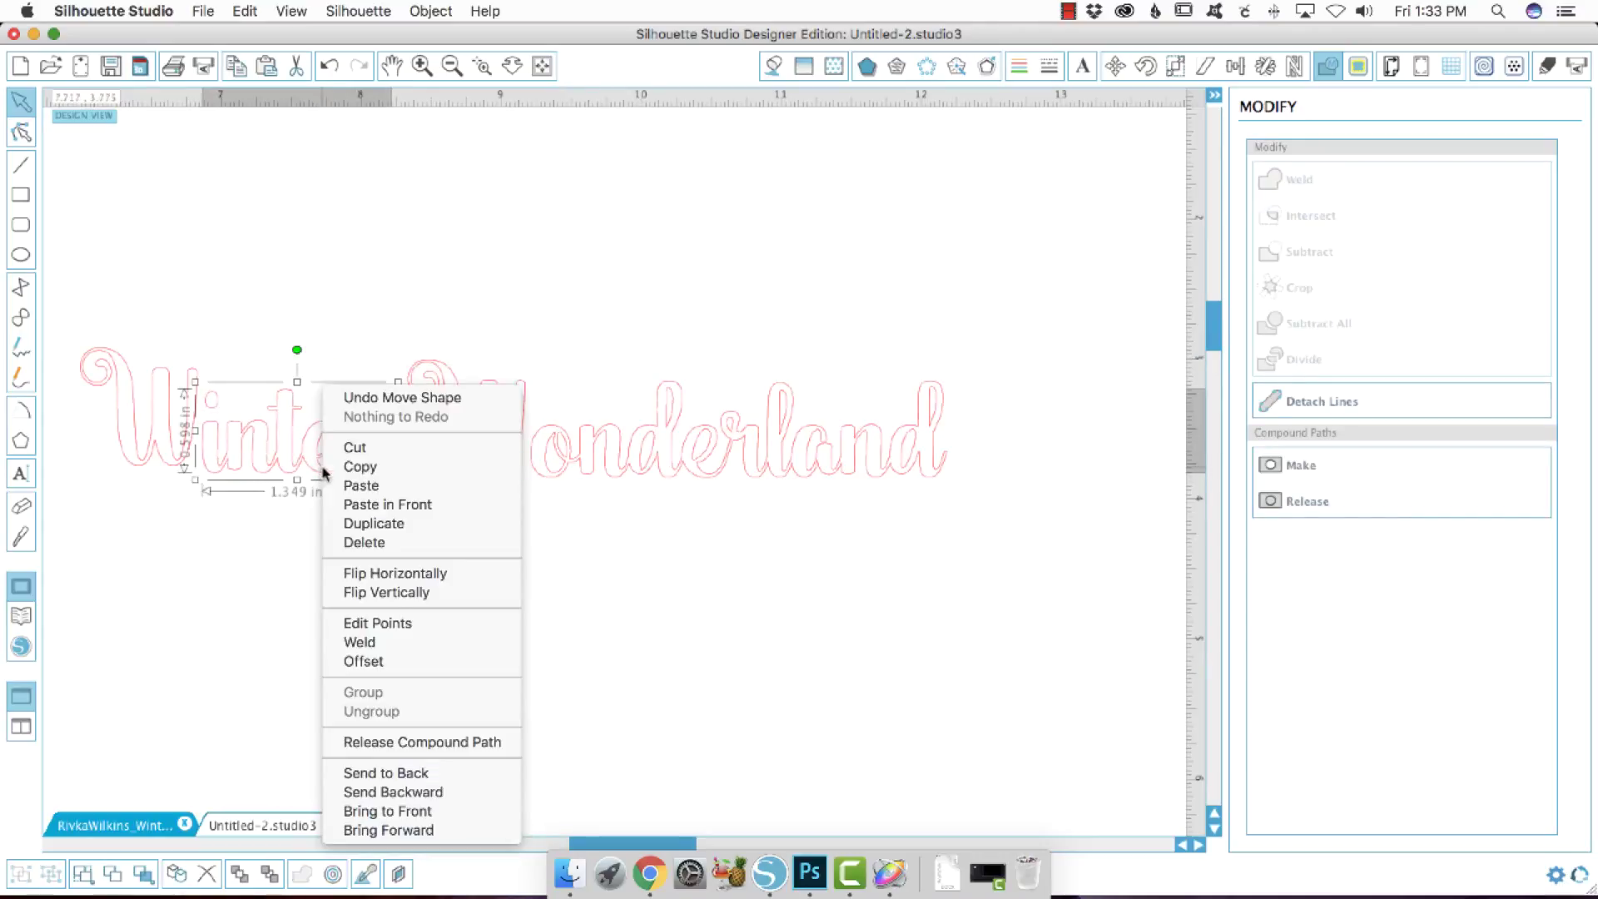
left_click(408, 739)
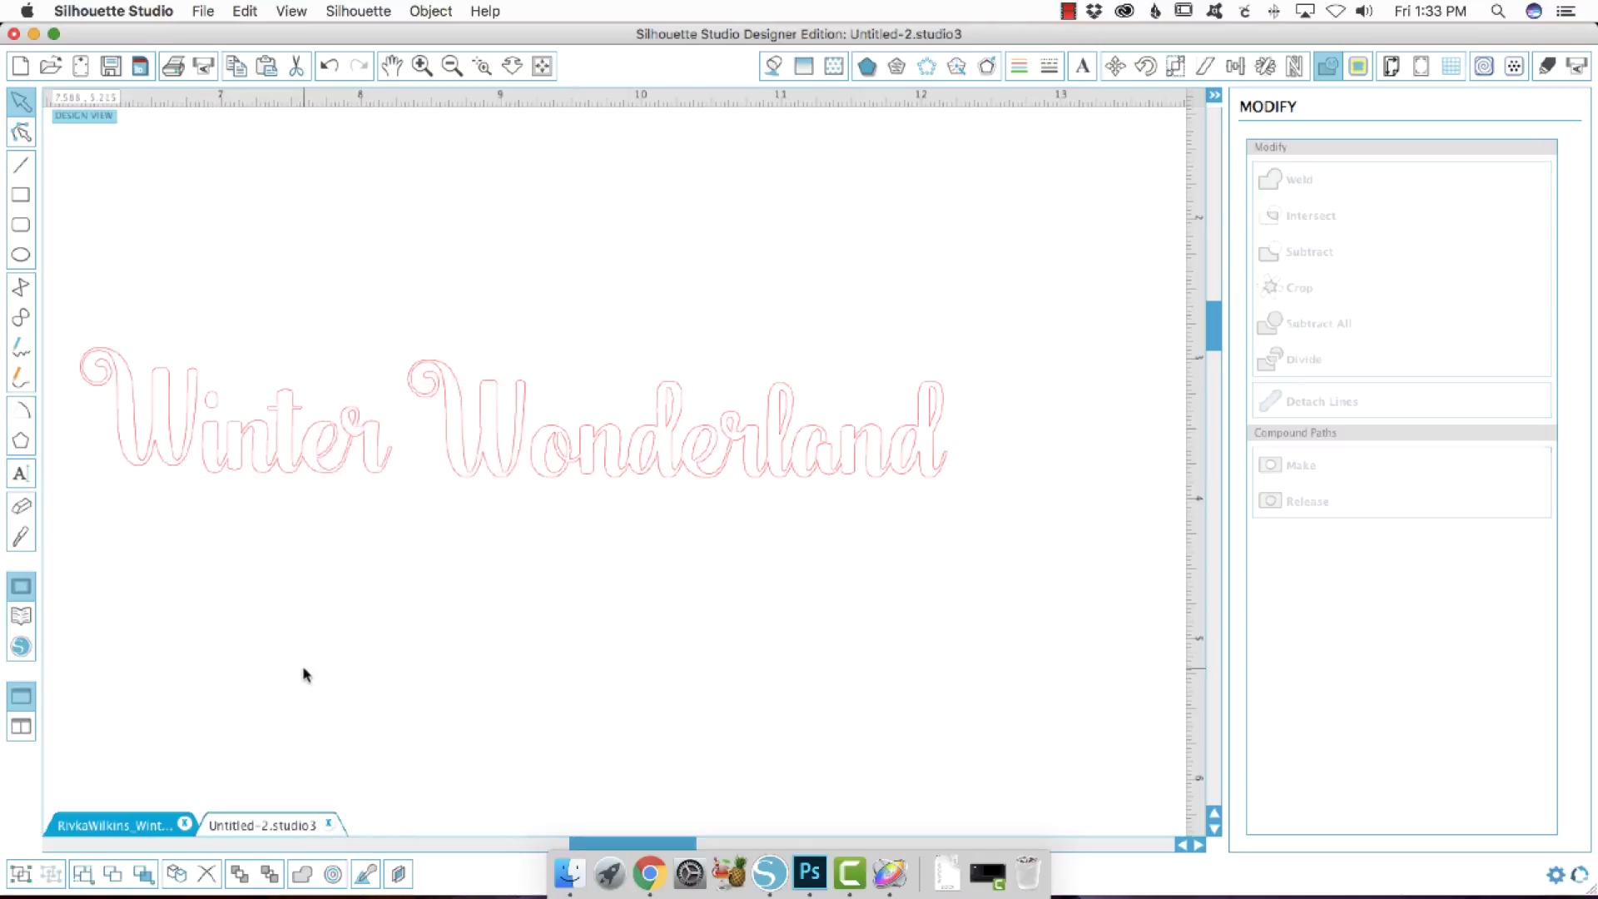
Check the small inner pieces of 'ter', the piece near the e, and the W outline
left_click(329, 447)
left_click(350, 428)
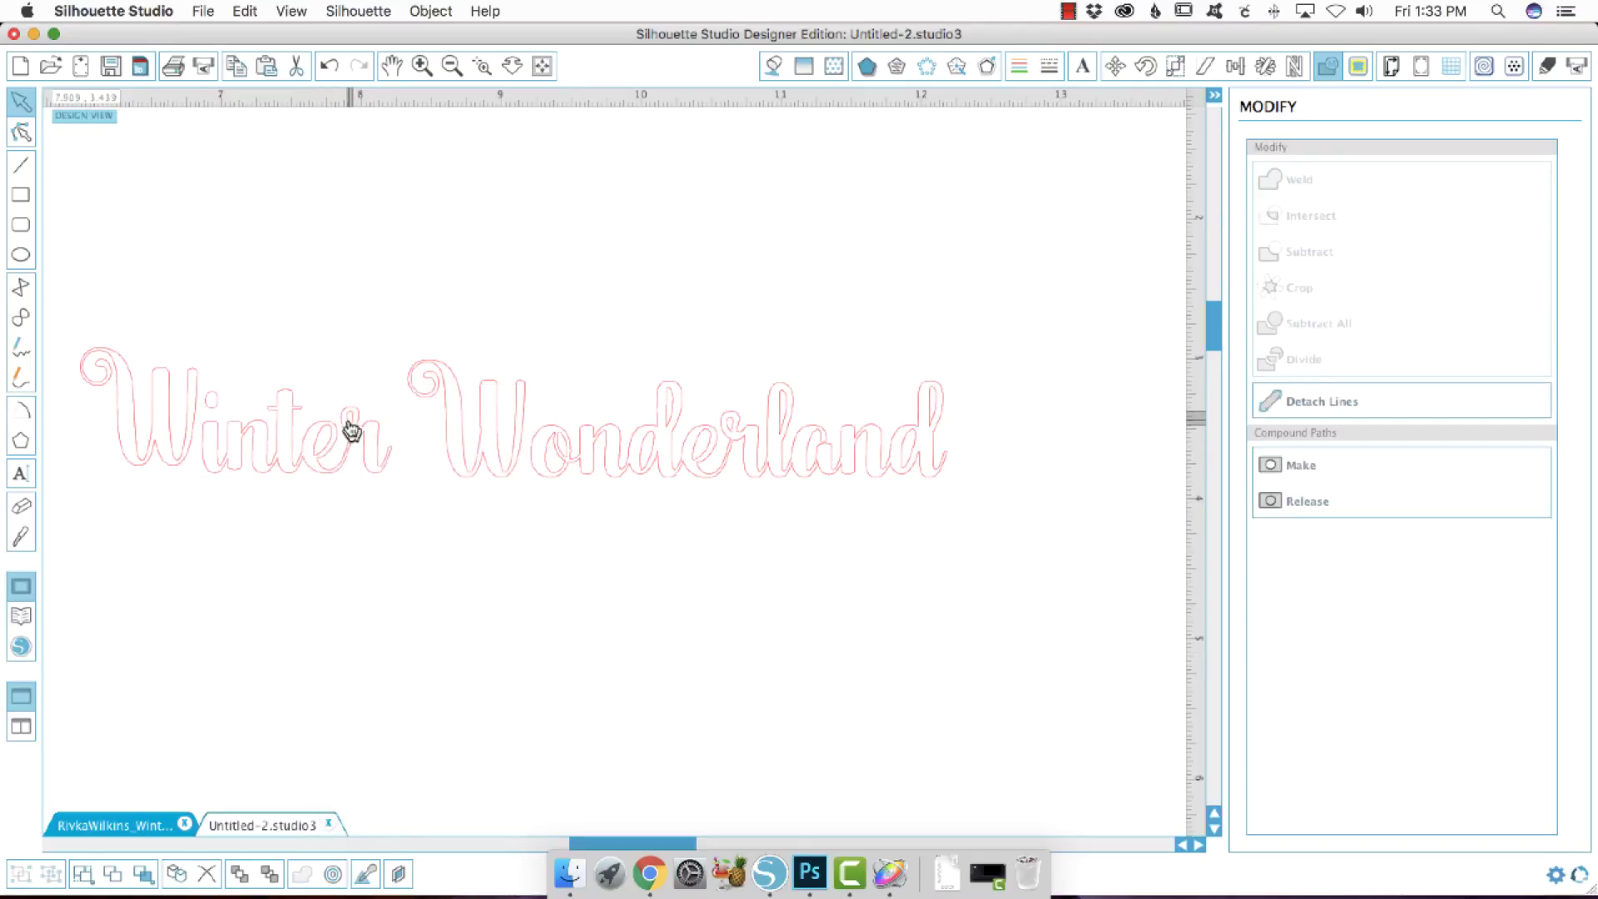
left_click(348, 431)
left_click(341, 487)
left_click(318, 454)
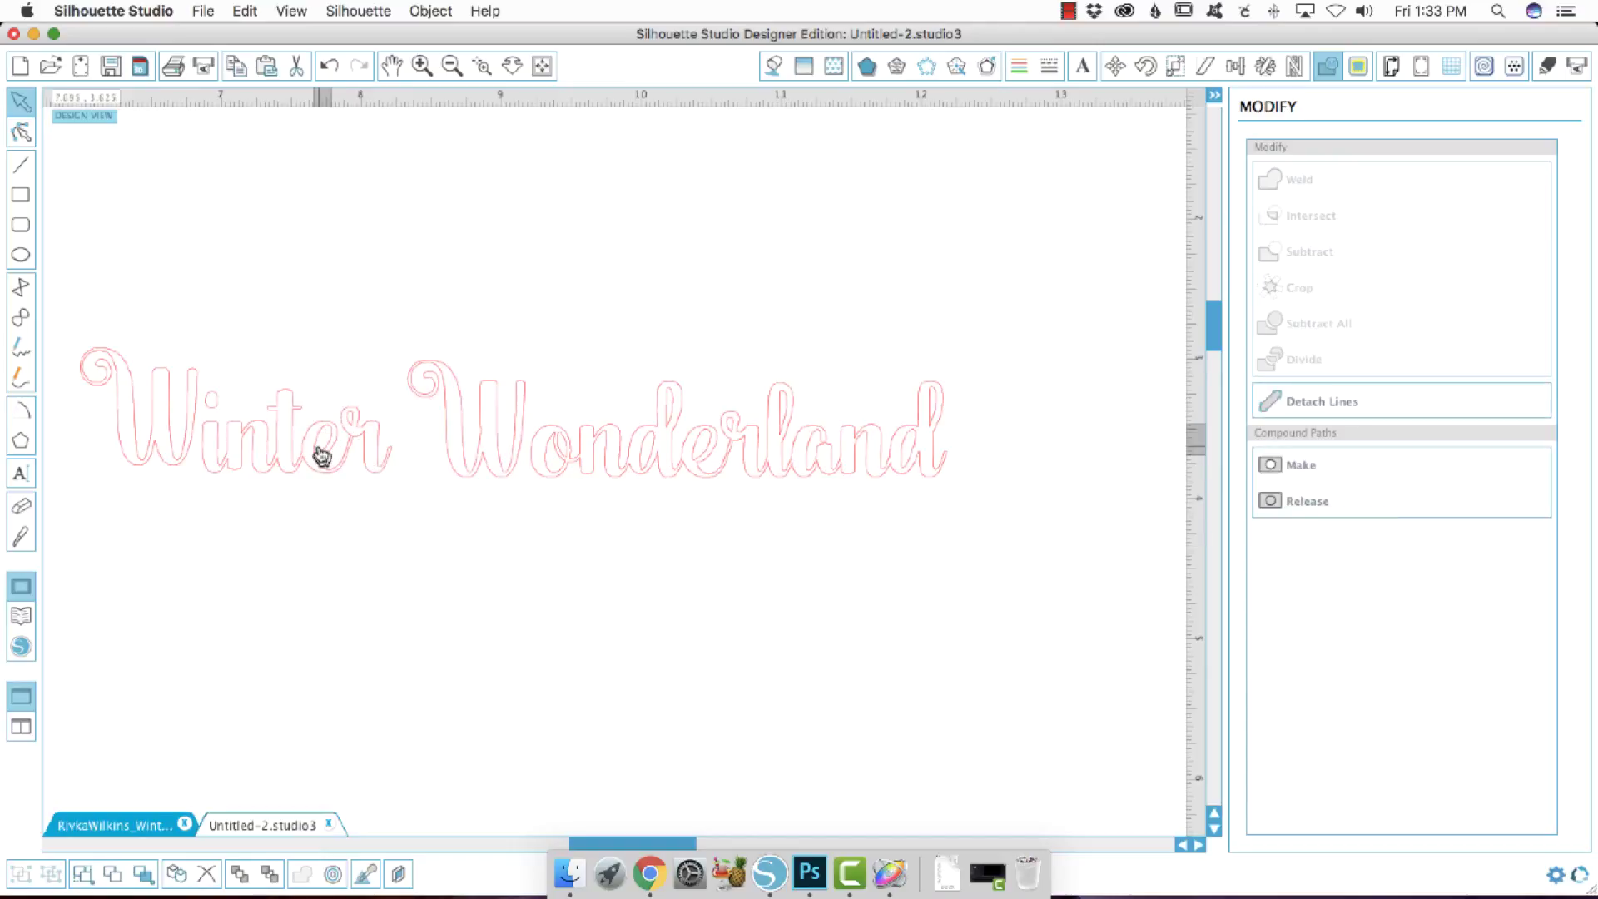
left_click(265, 591)
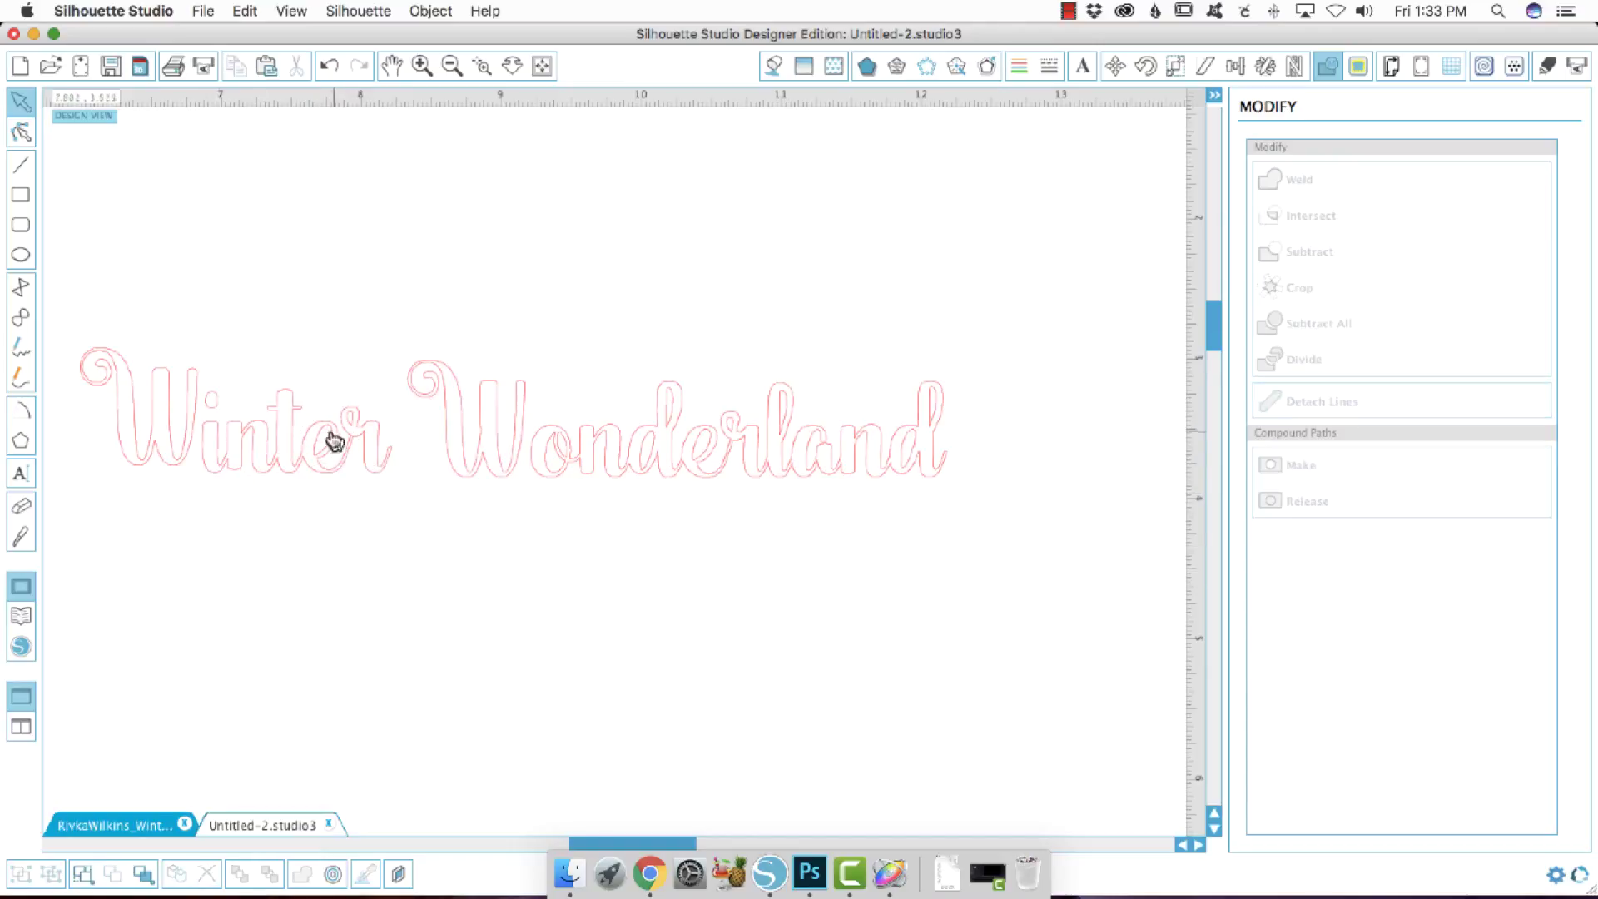
left_click(319, 458)
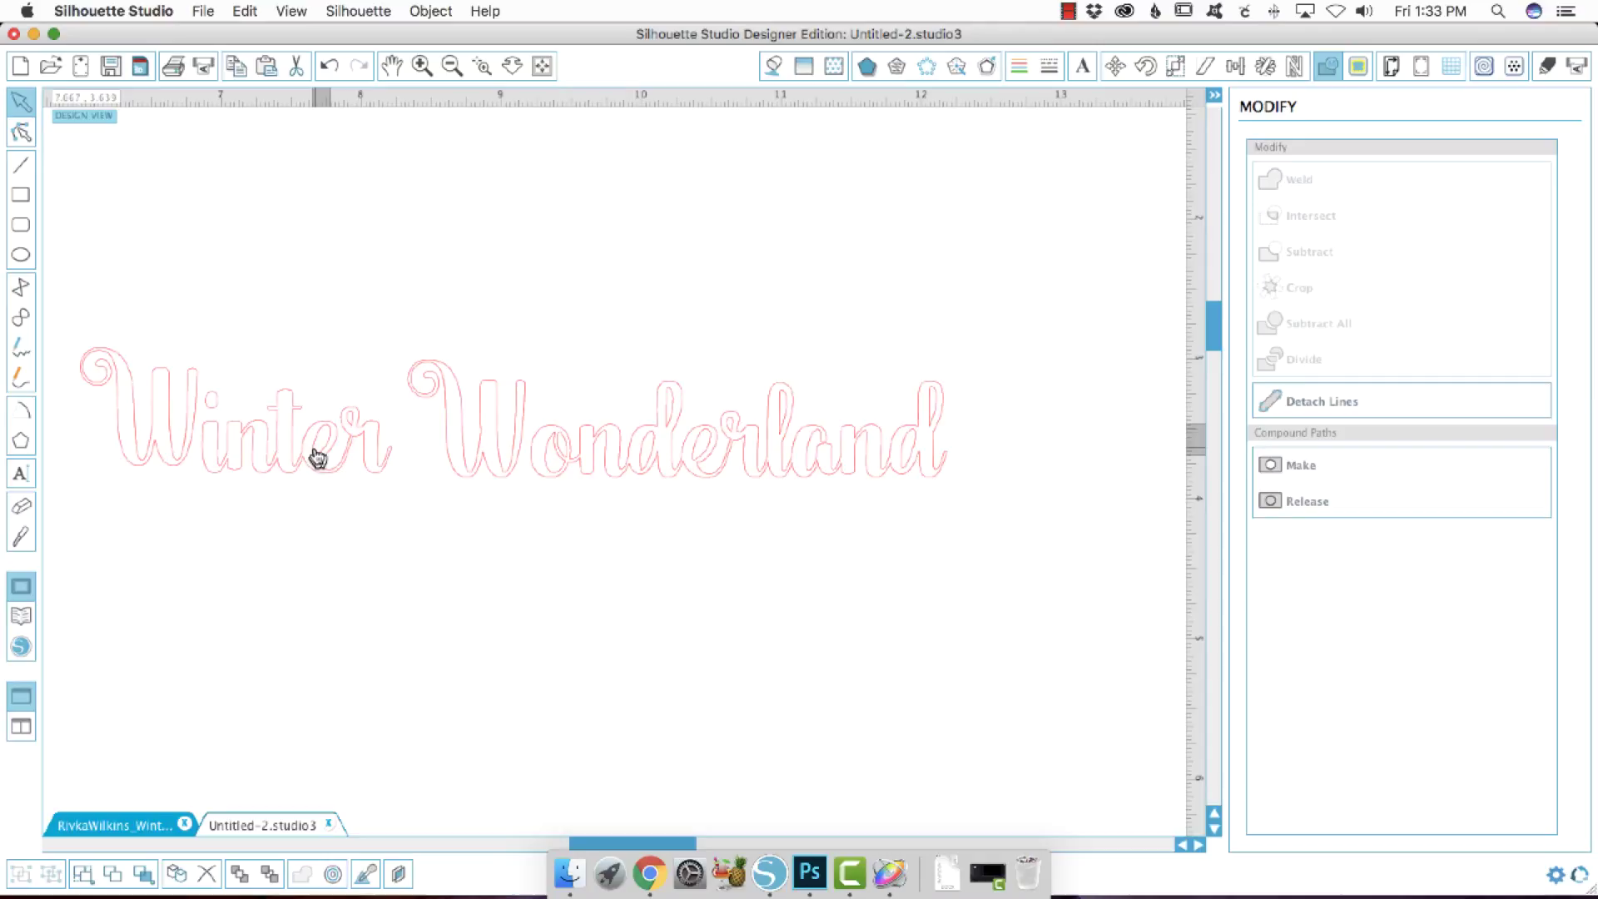
left_click(367, 535)
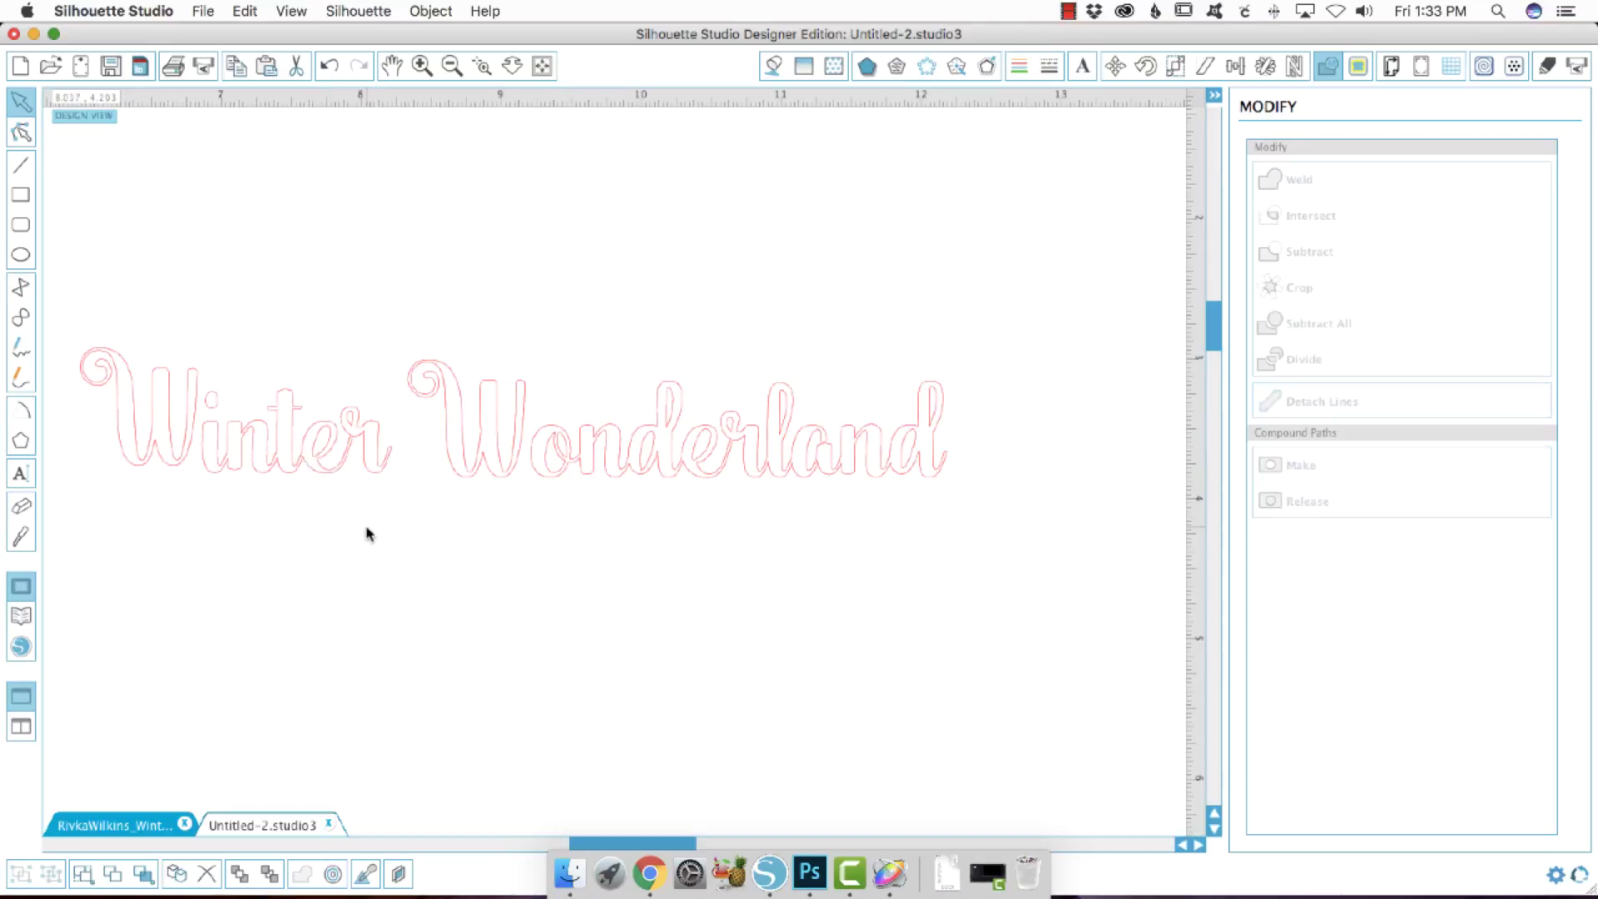
left_click(177, 470)
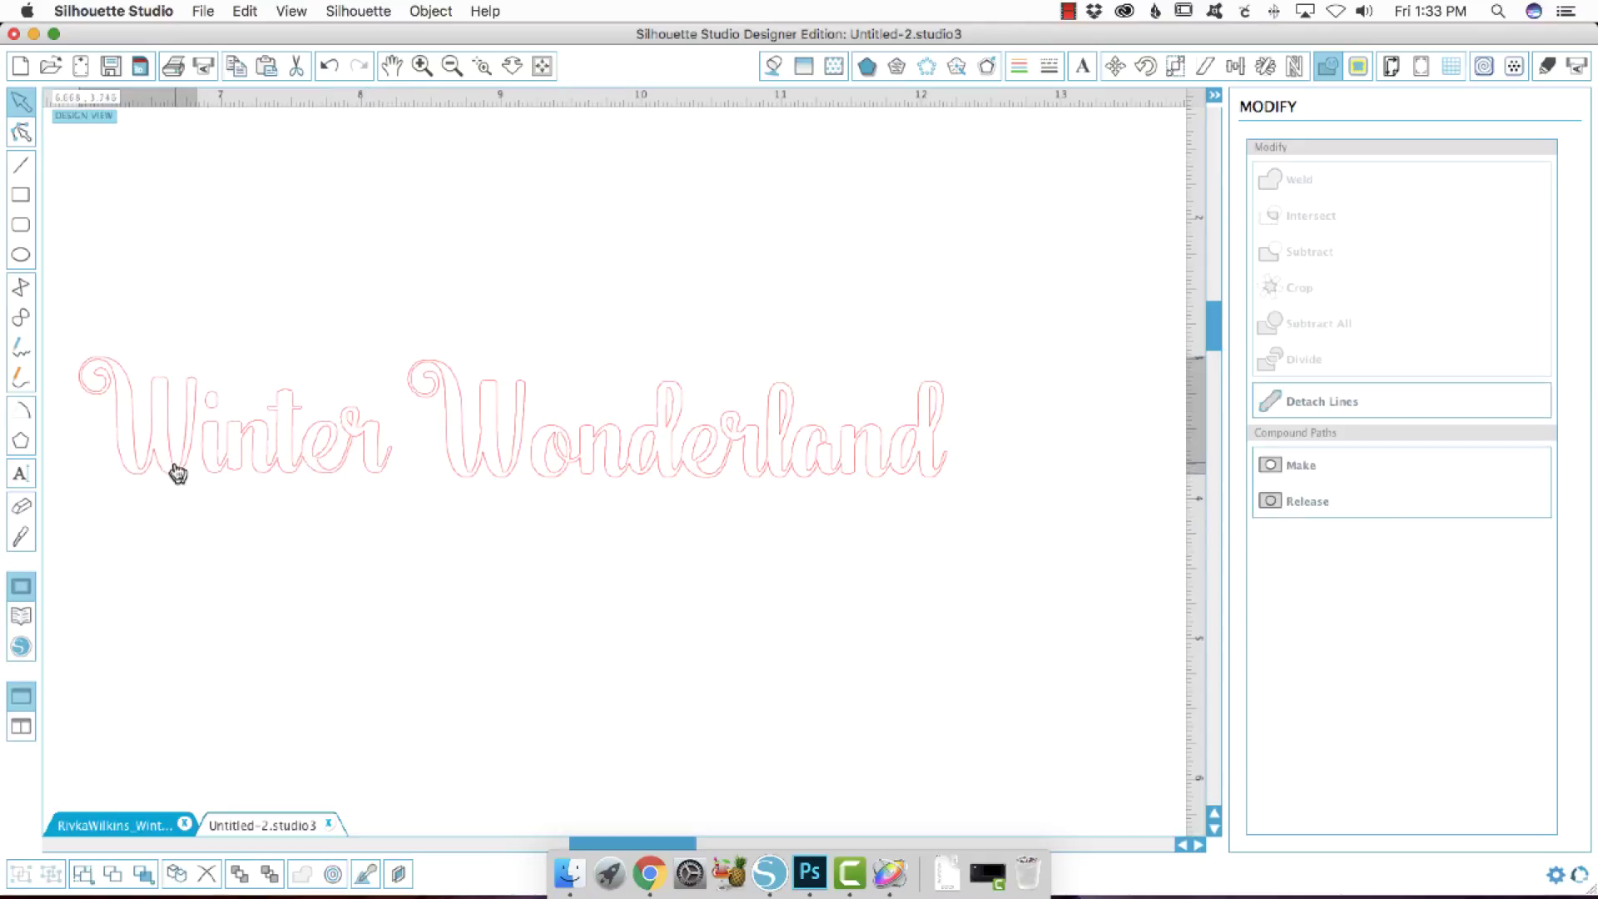
left_click(435, 535)
Combine the Winter letters and the Wonderland W into one compound path
left_click_drag(387, 499, 100, 450)
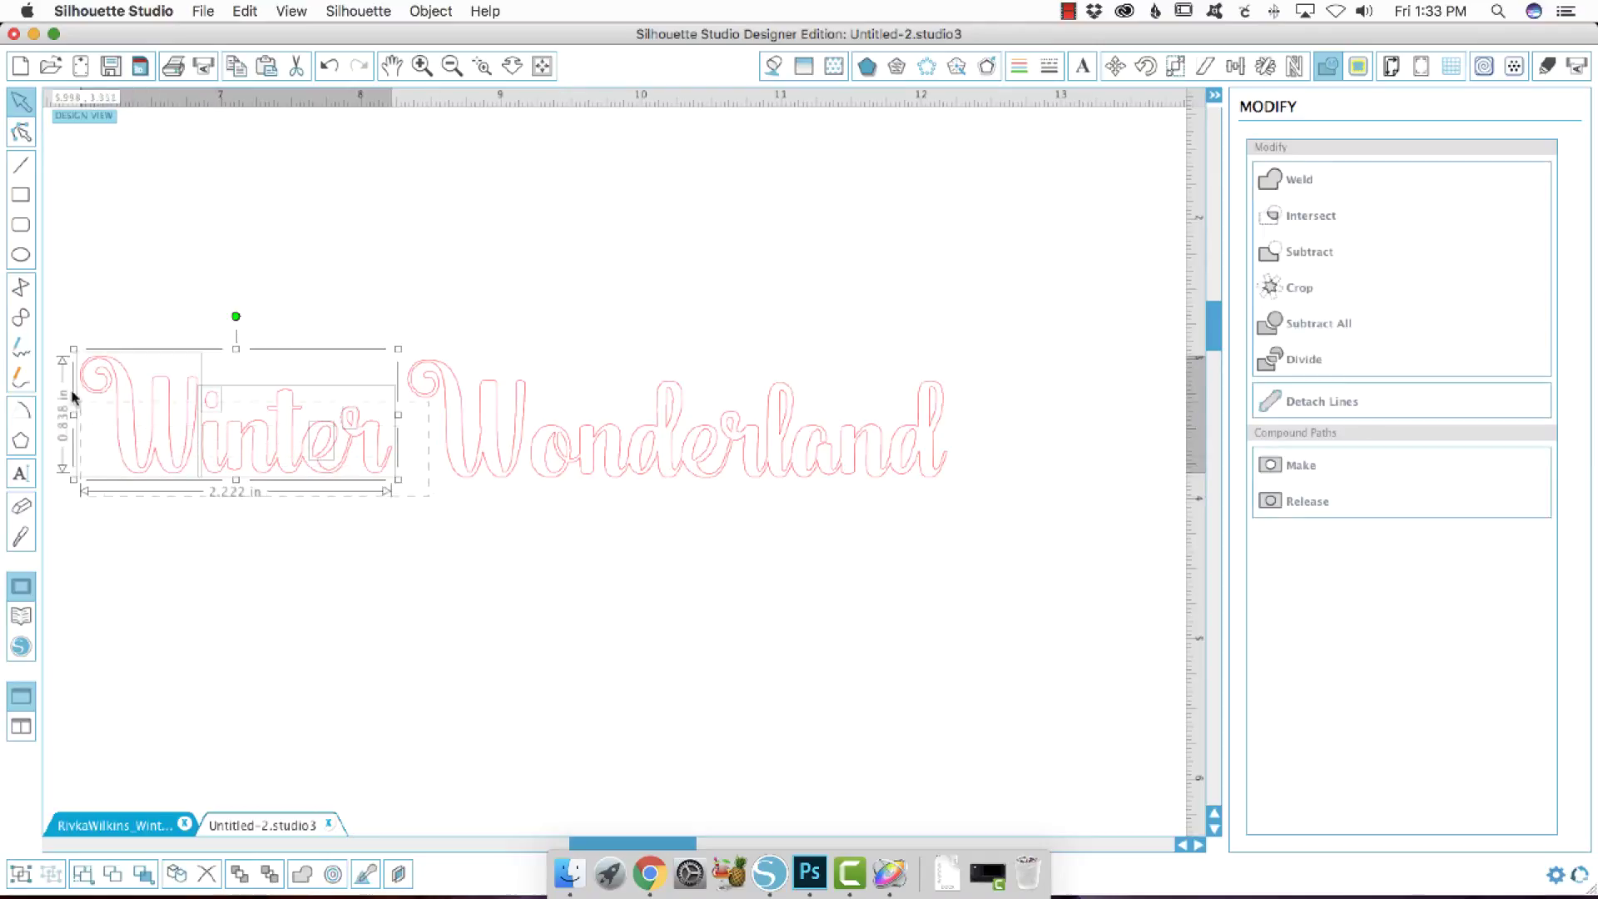
left_click(466, 466, "shift")
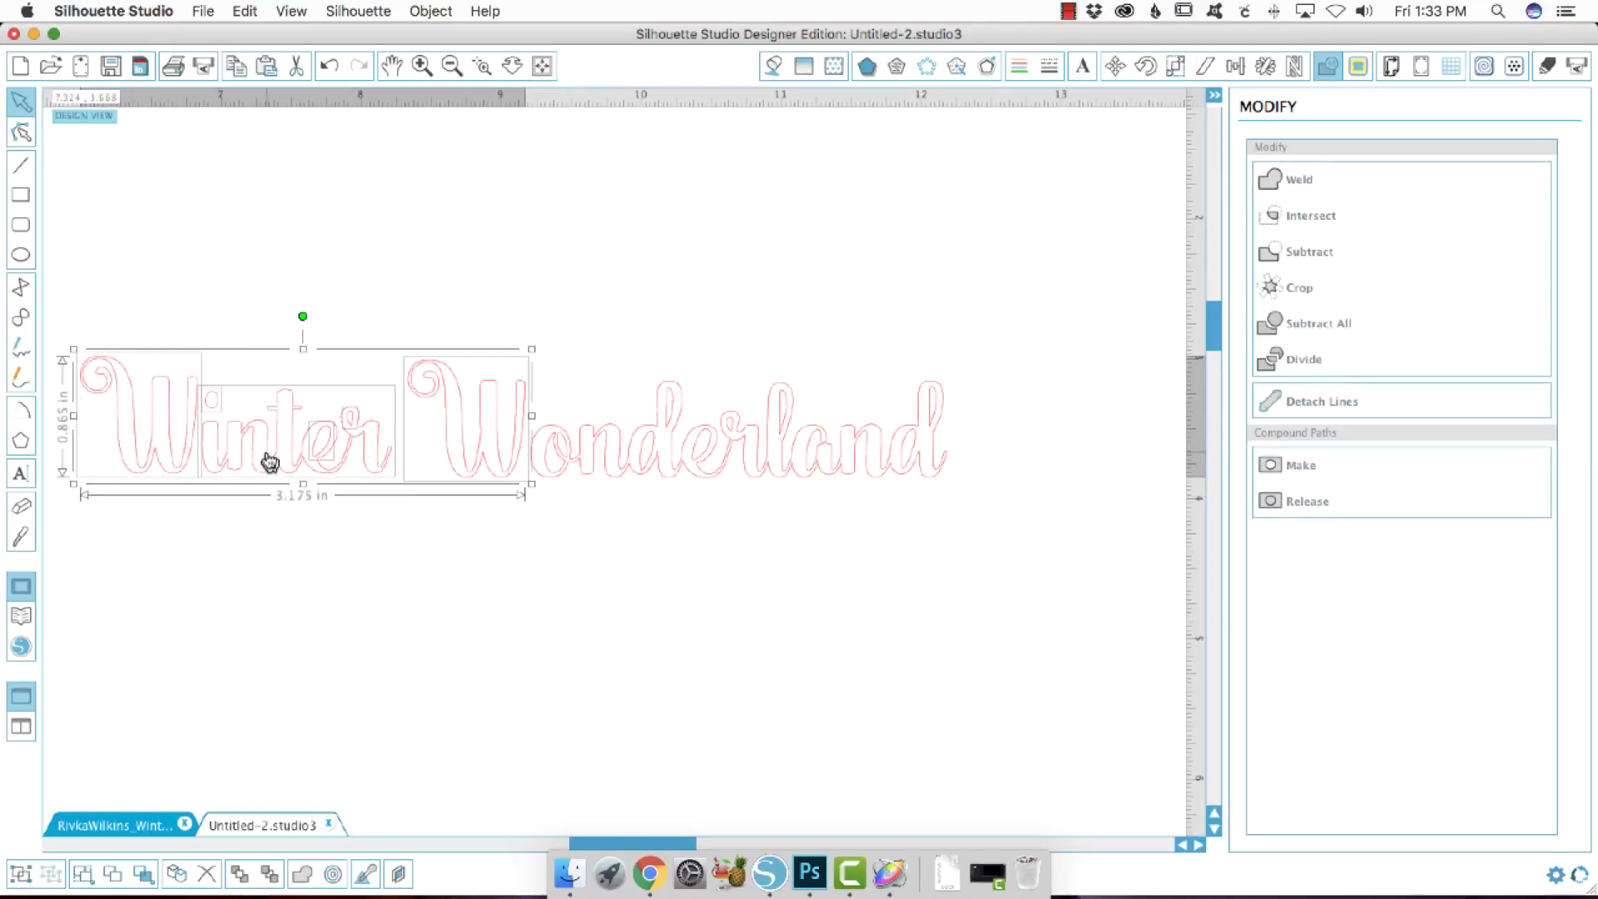
right_click(269, 462)
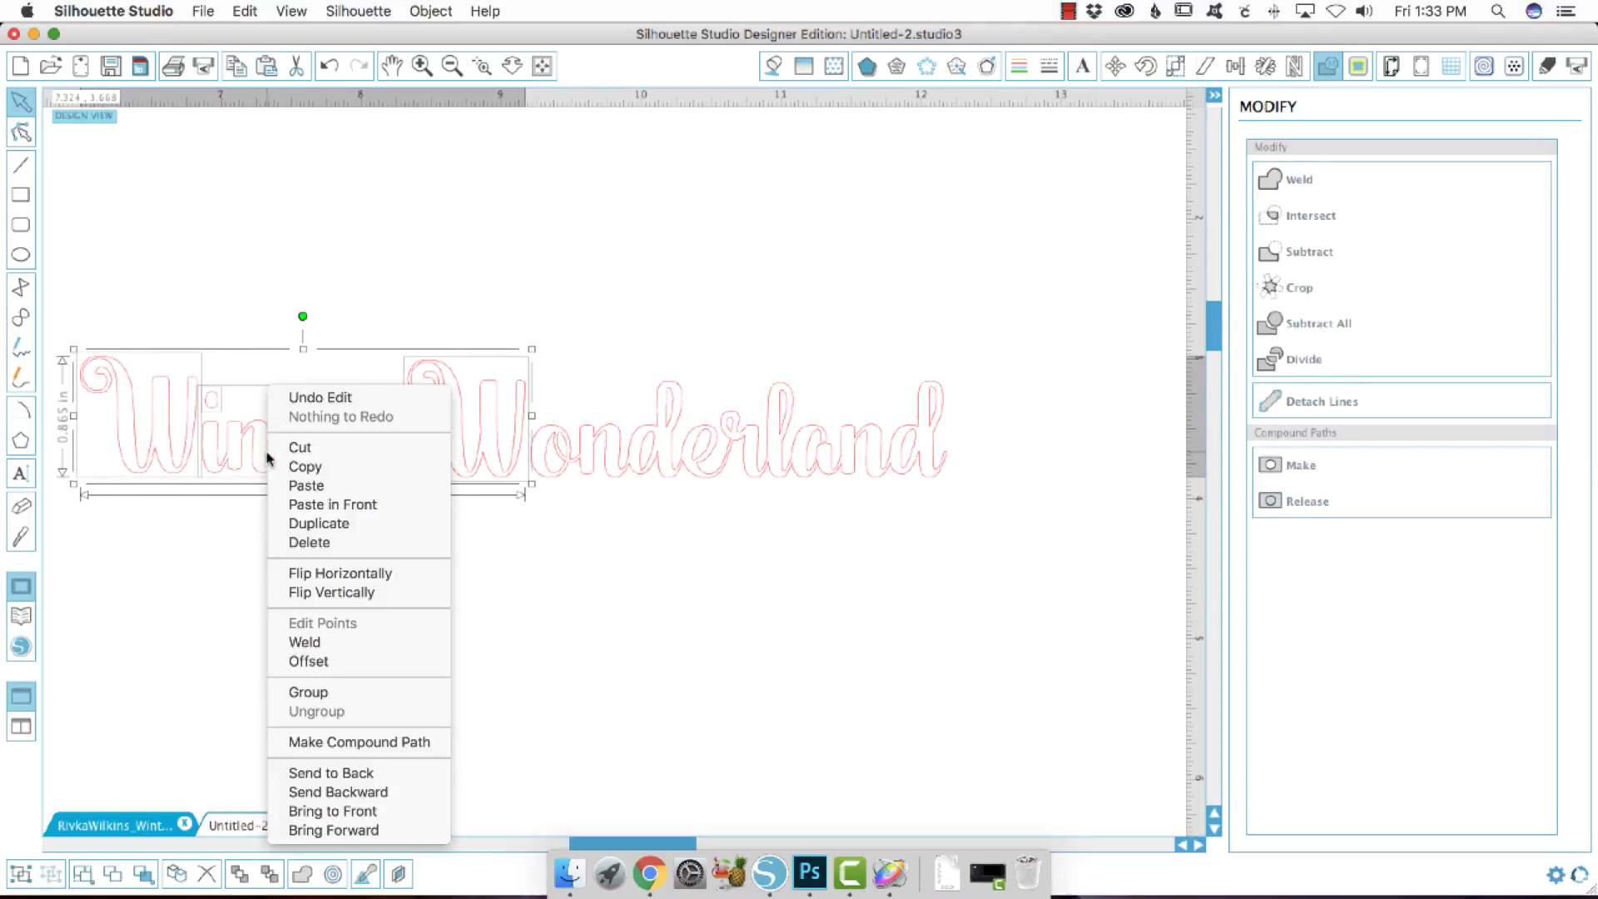
left_click(331, 743)
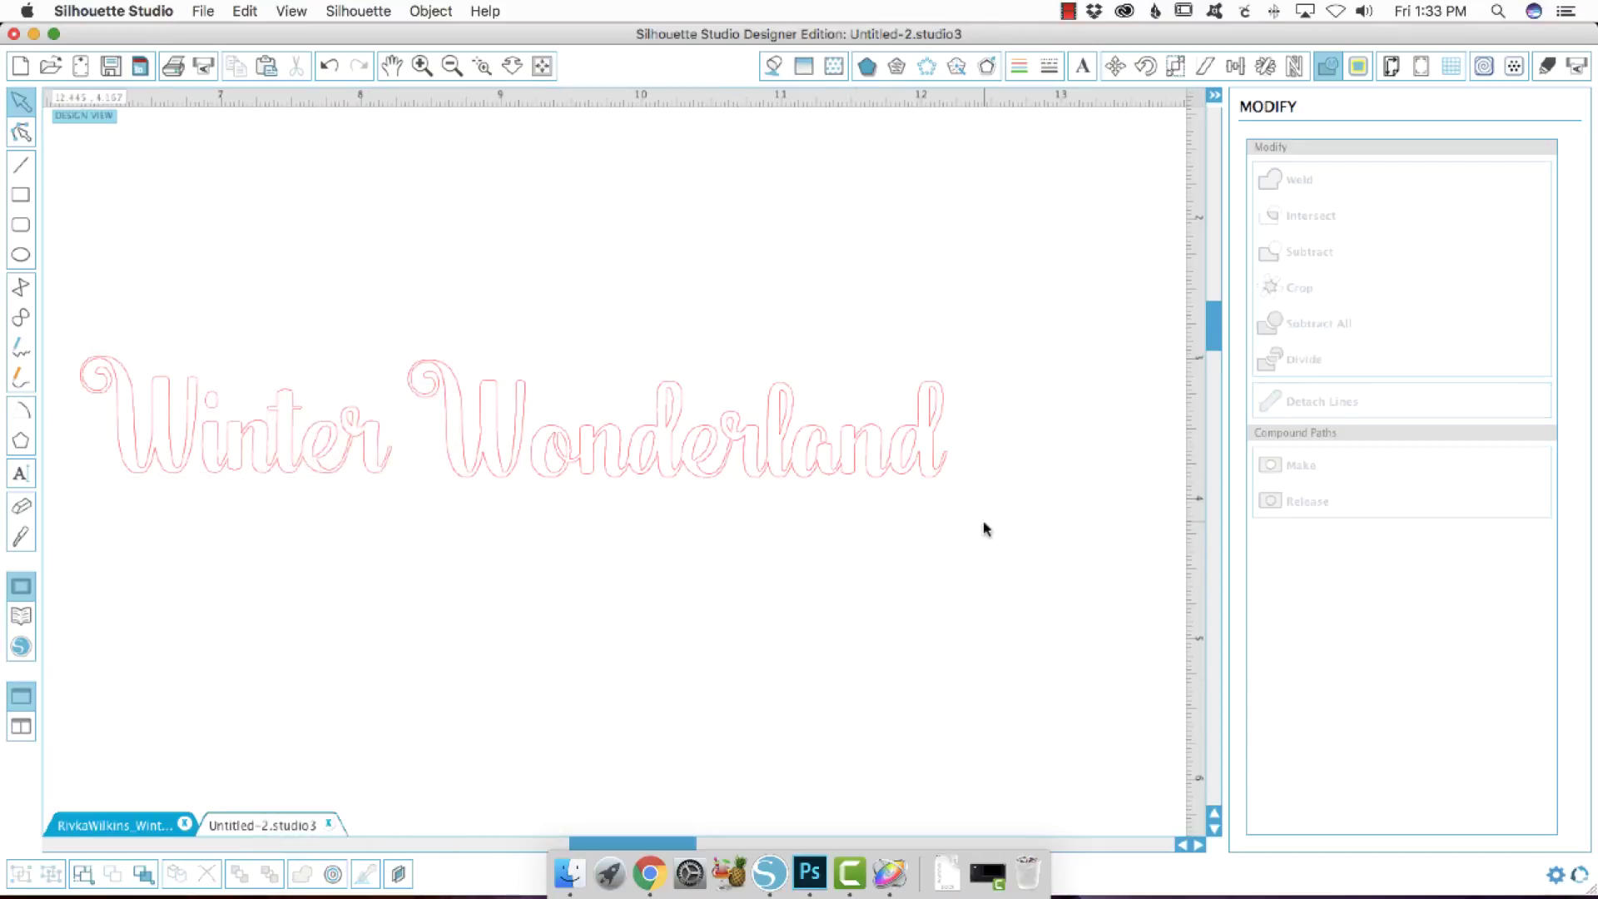
Make both words a single compound path and shift it slightly into place
left_click_drag(983, 516, 402, 357)
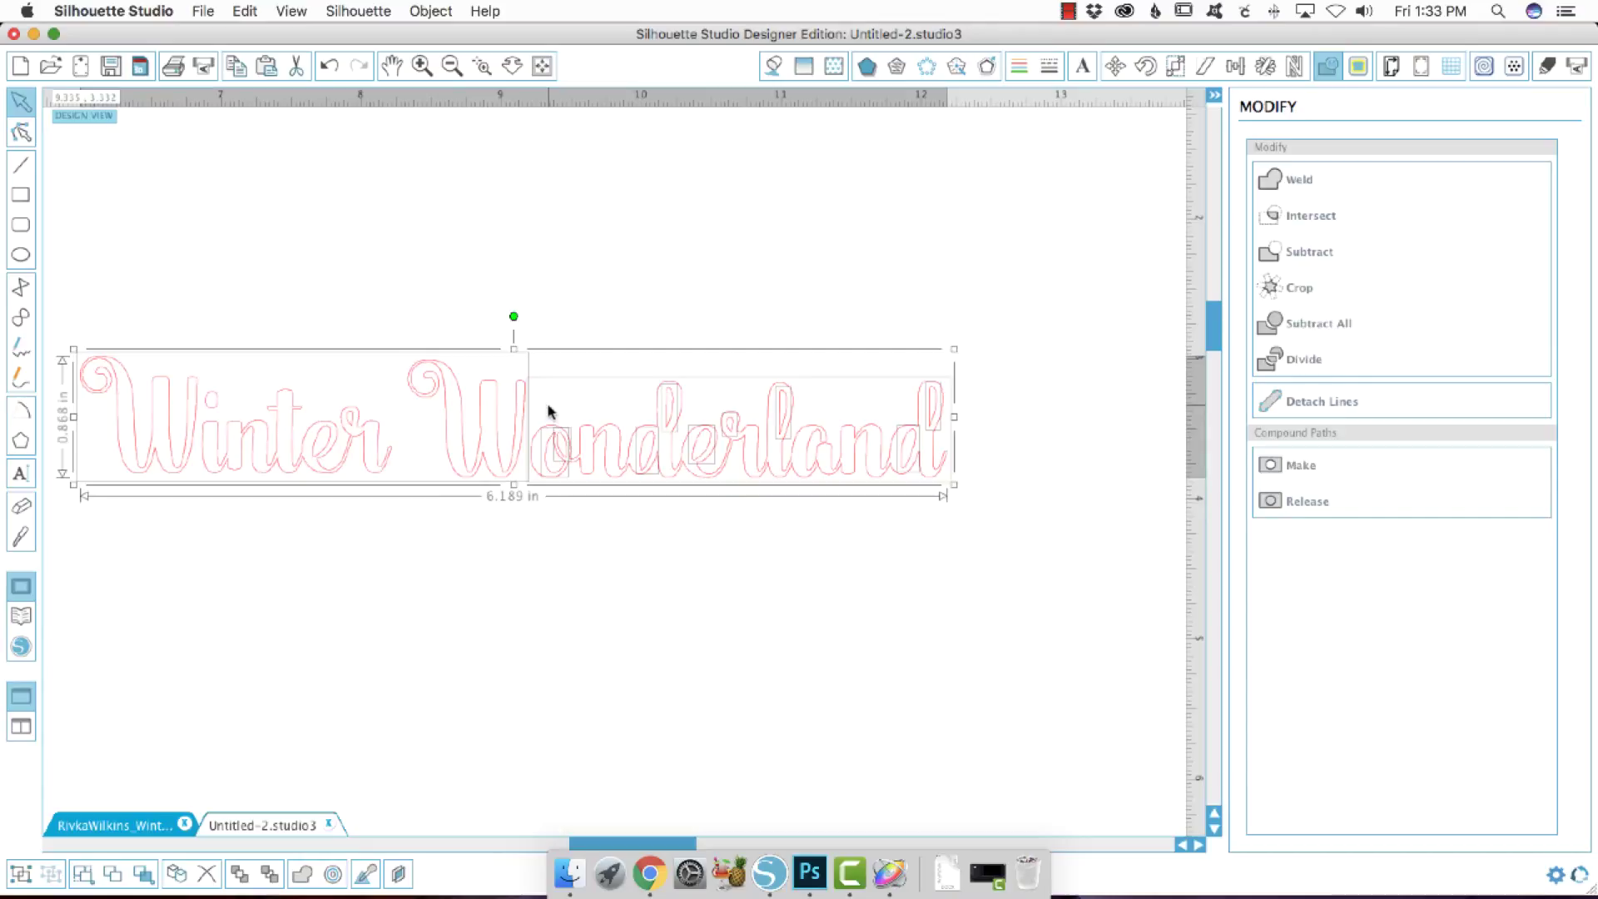
right_click(548, 409)
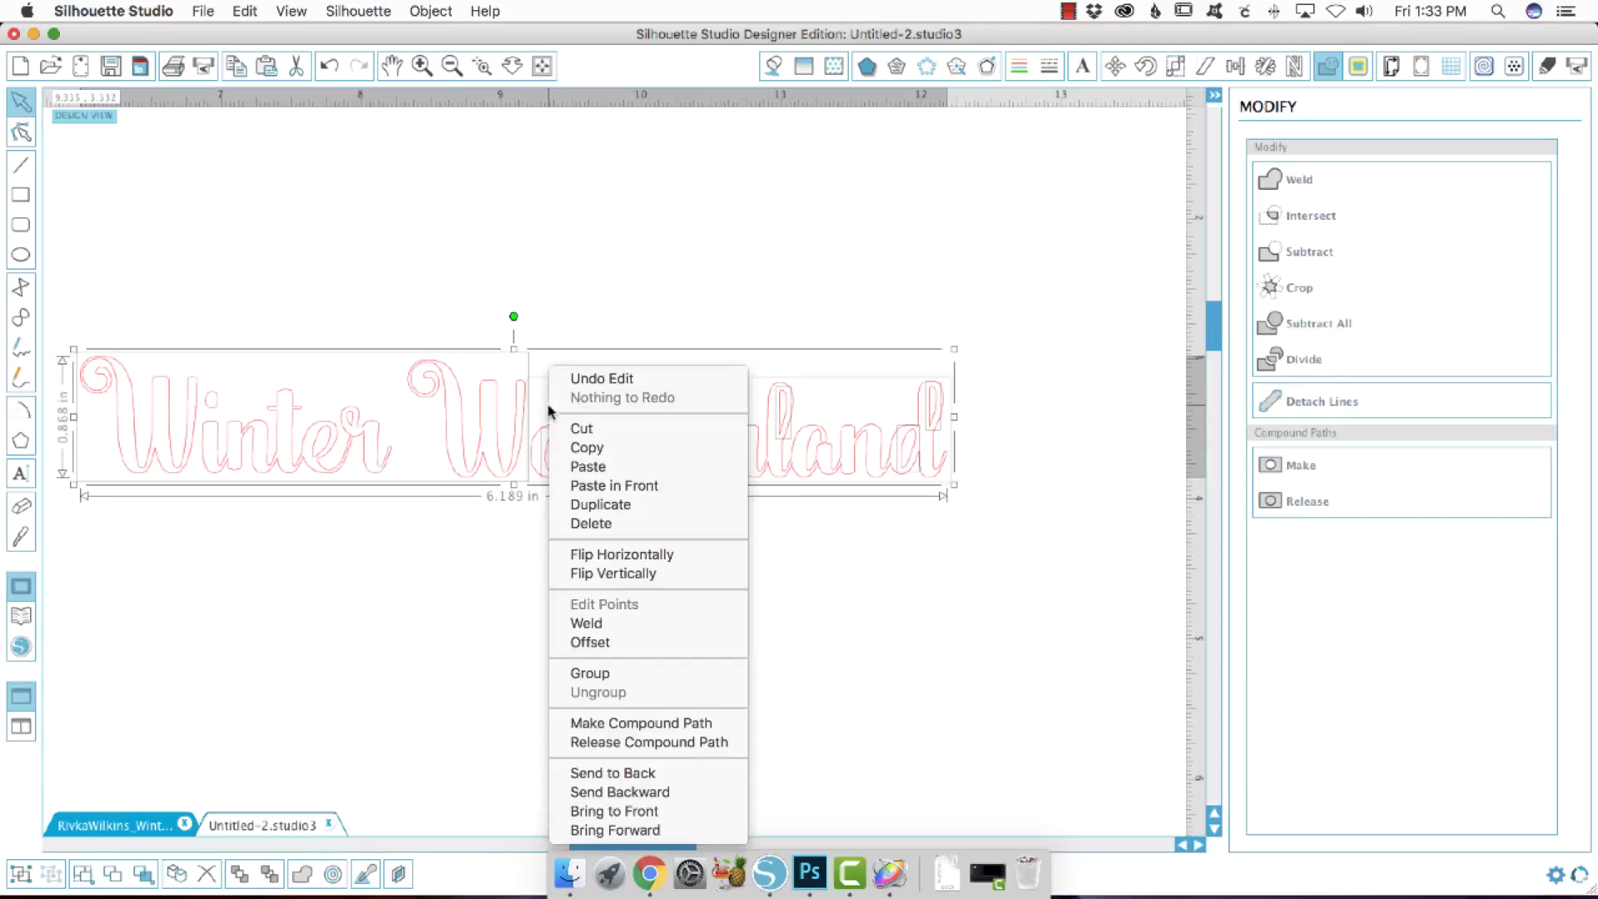
left_click(628, 722)
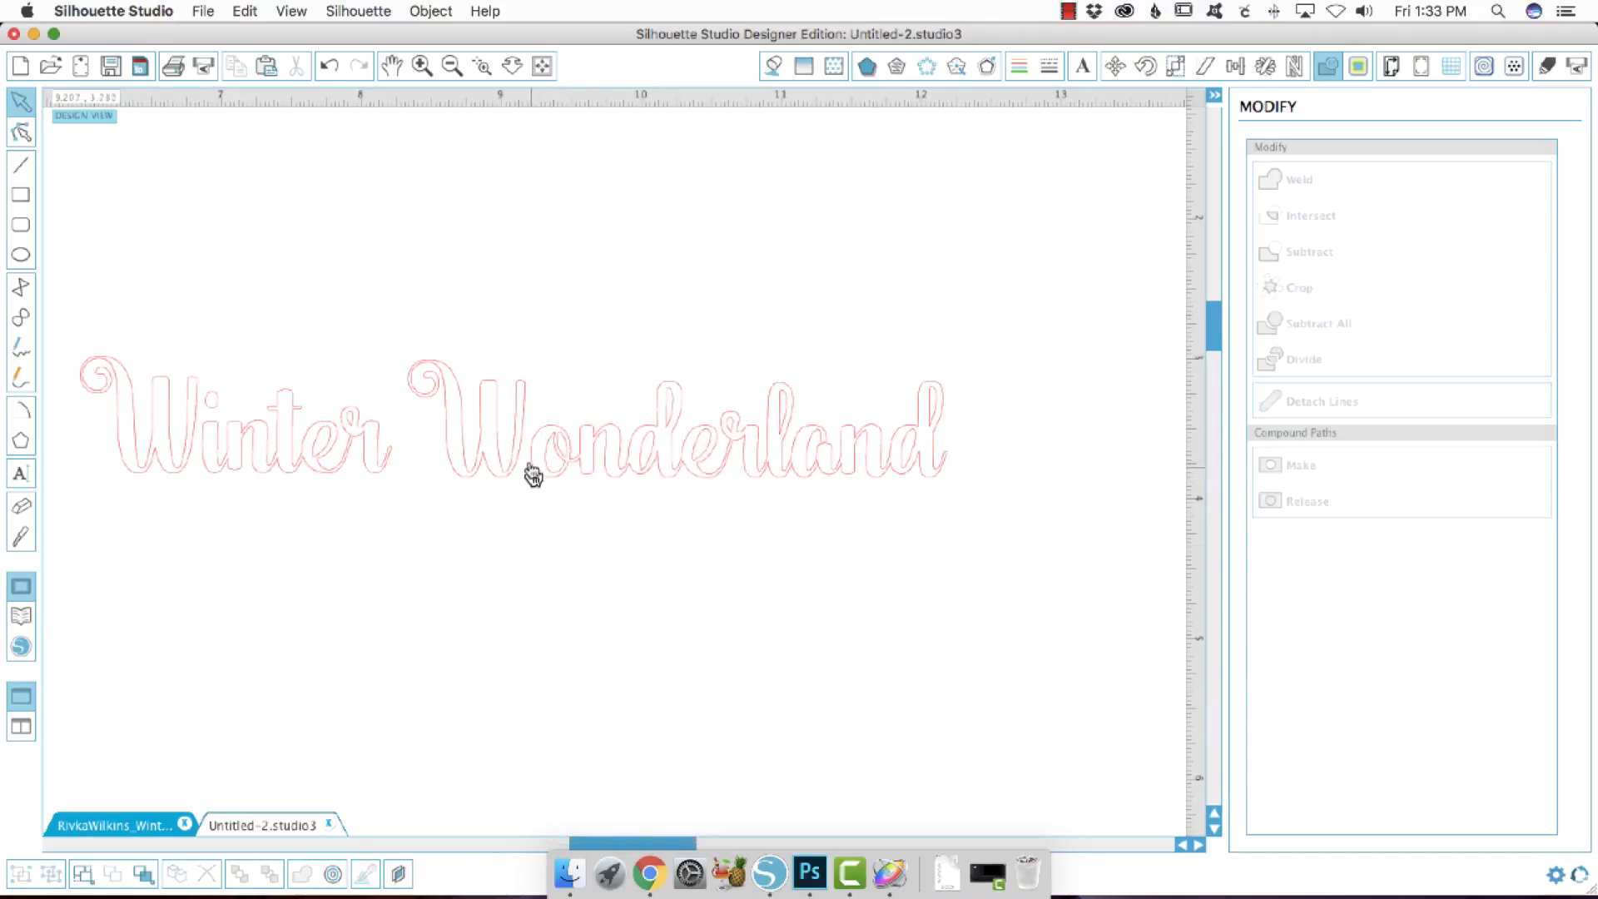
mouse_move(528, 471)
left_mouse_down()
mouse_move(496, 471)
mouse_move(527, 467)
left_mouse_up()
left_click(663, 542)
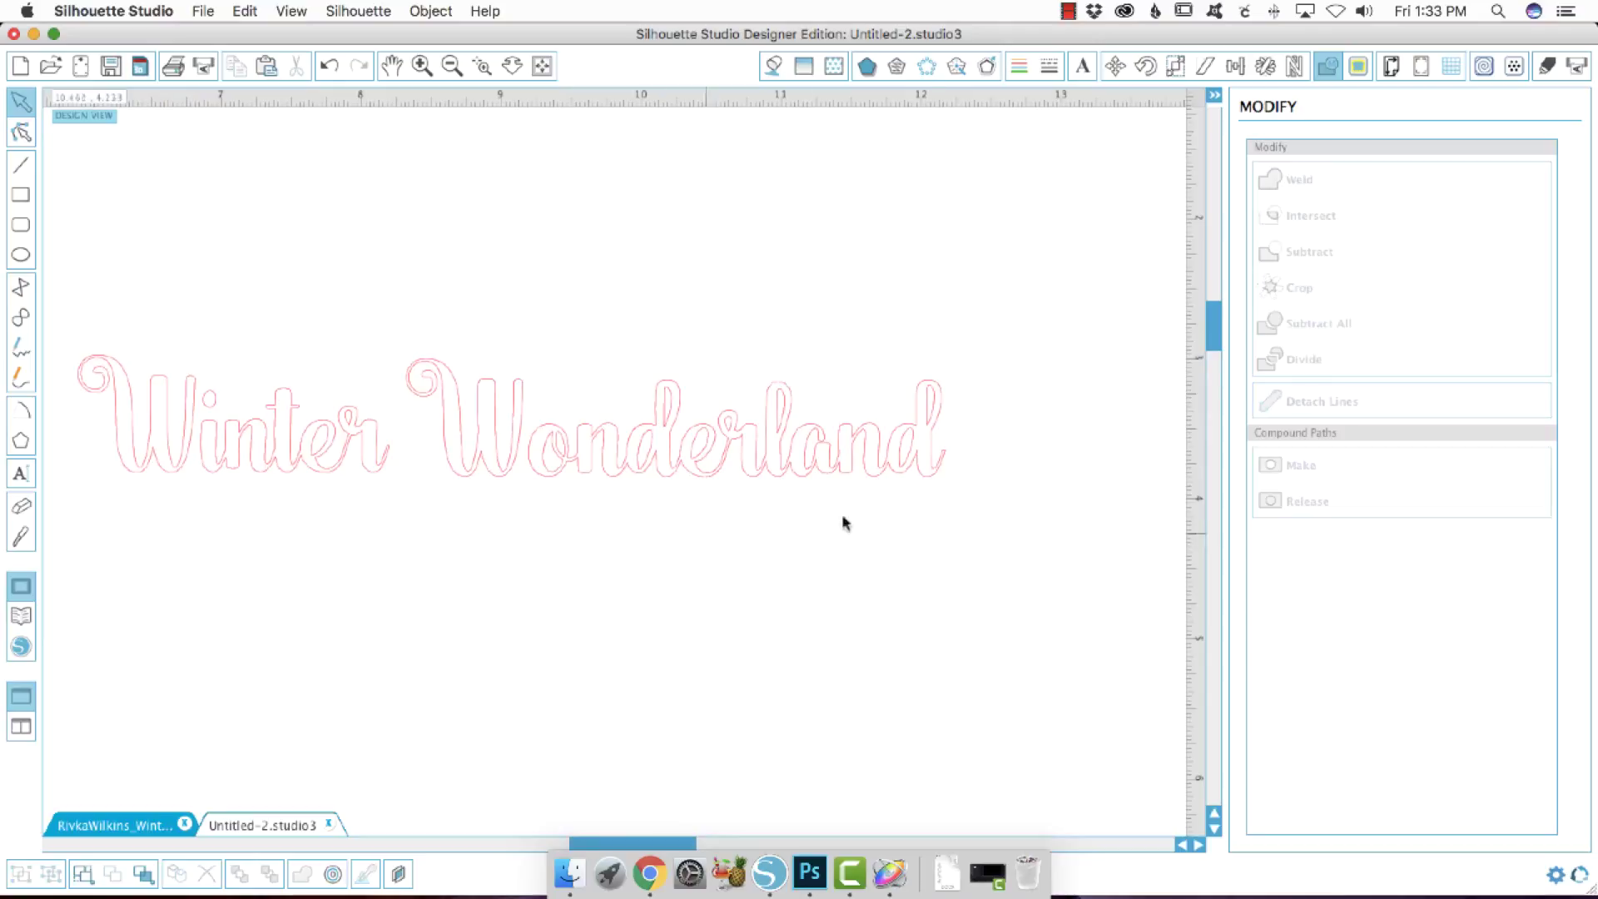
left_click(886, 476)
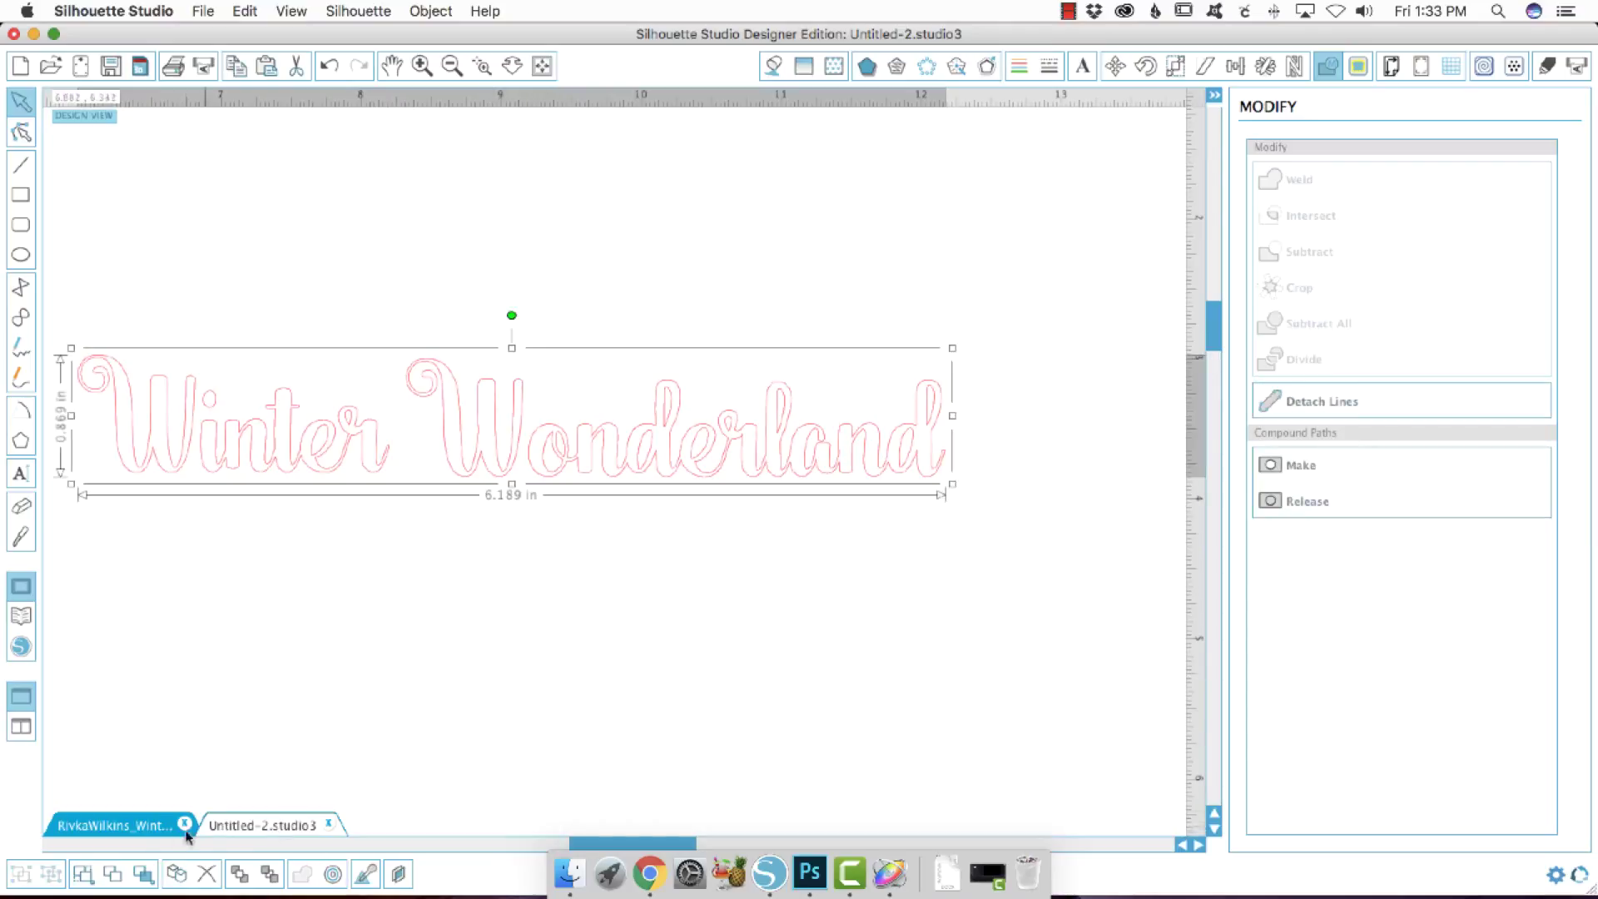
In the snowman block design, nudge the title up and back down, then return to Untitled-2
left_click(116, 825)
left_click(616, 476)
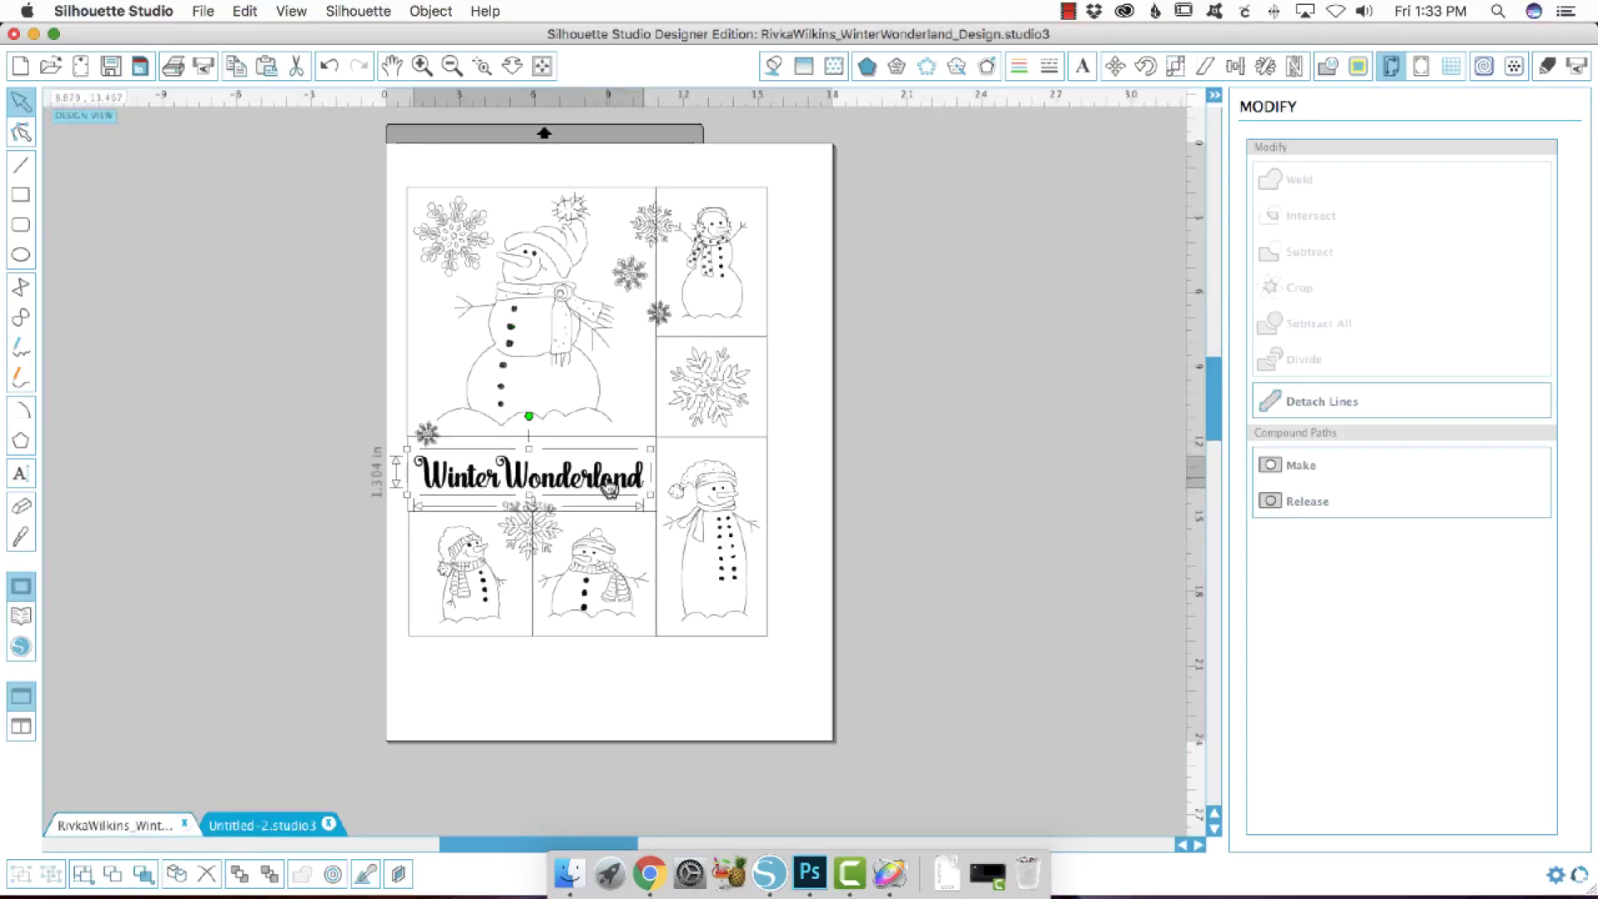
key("Up")
key("Up")
key("Down")
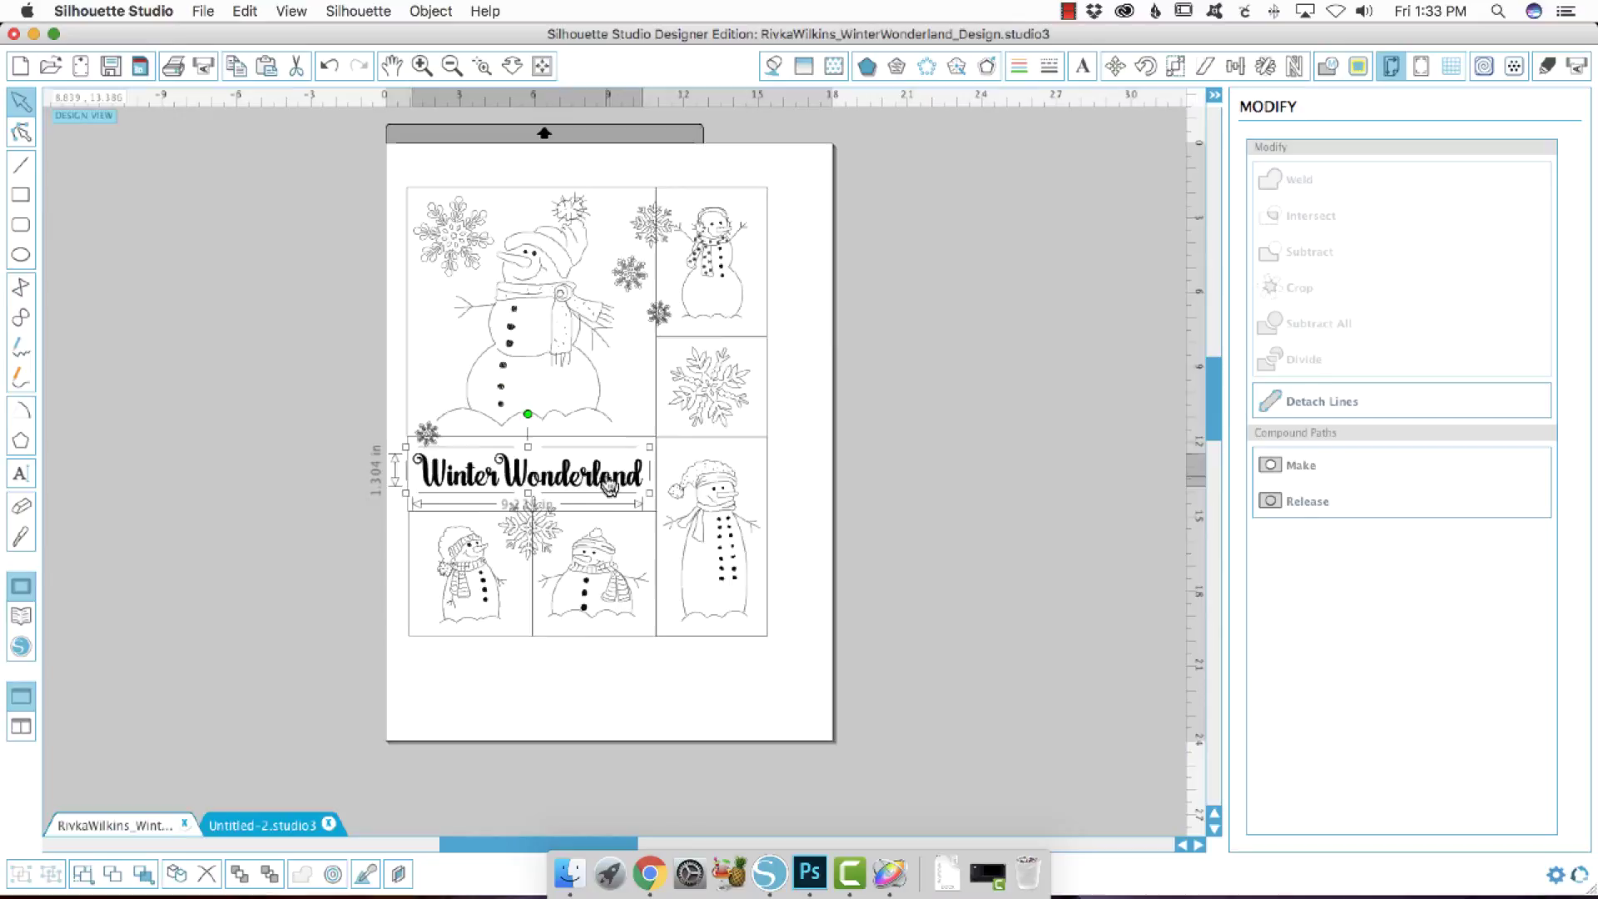
left_click(610, 491)
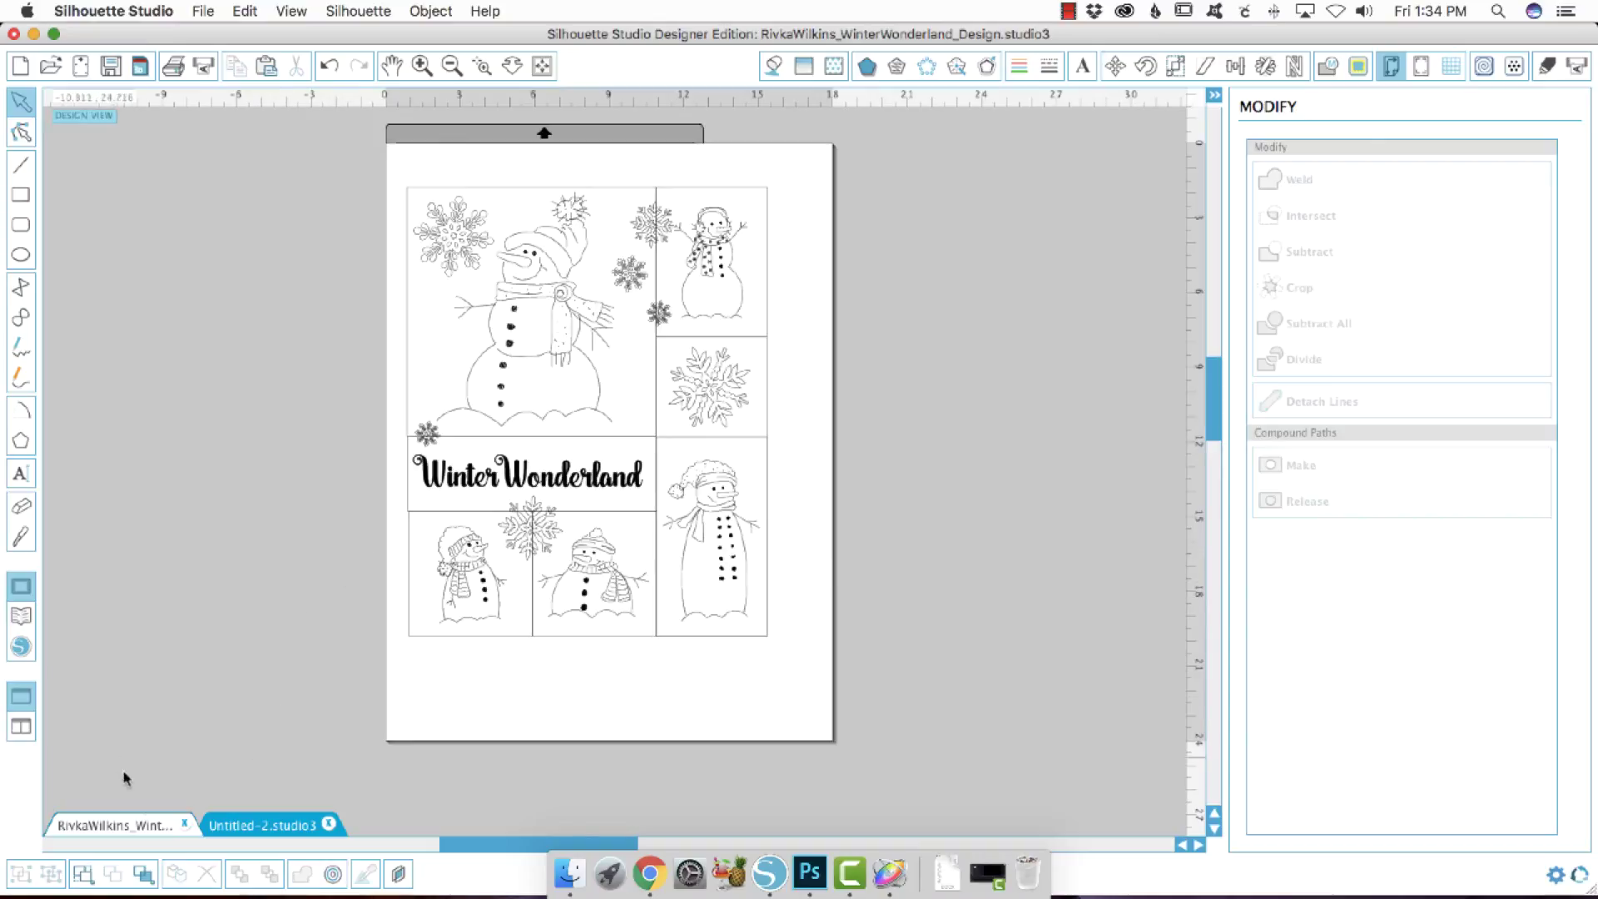
left_click(241, 827)
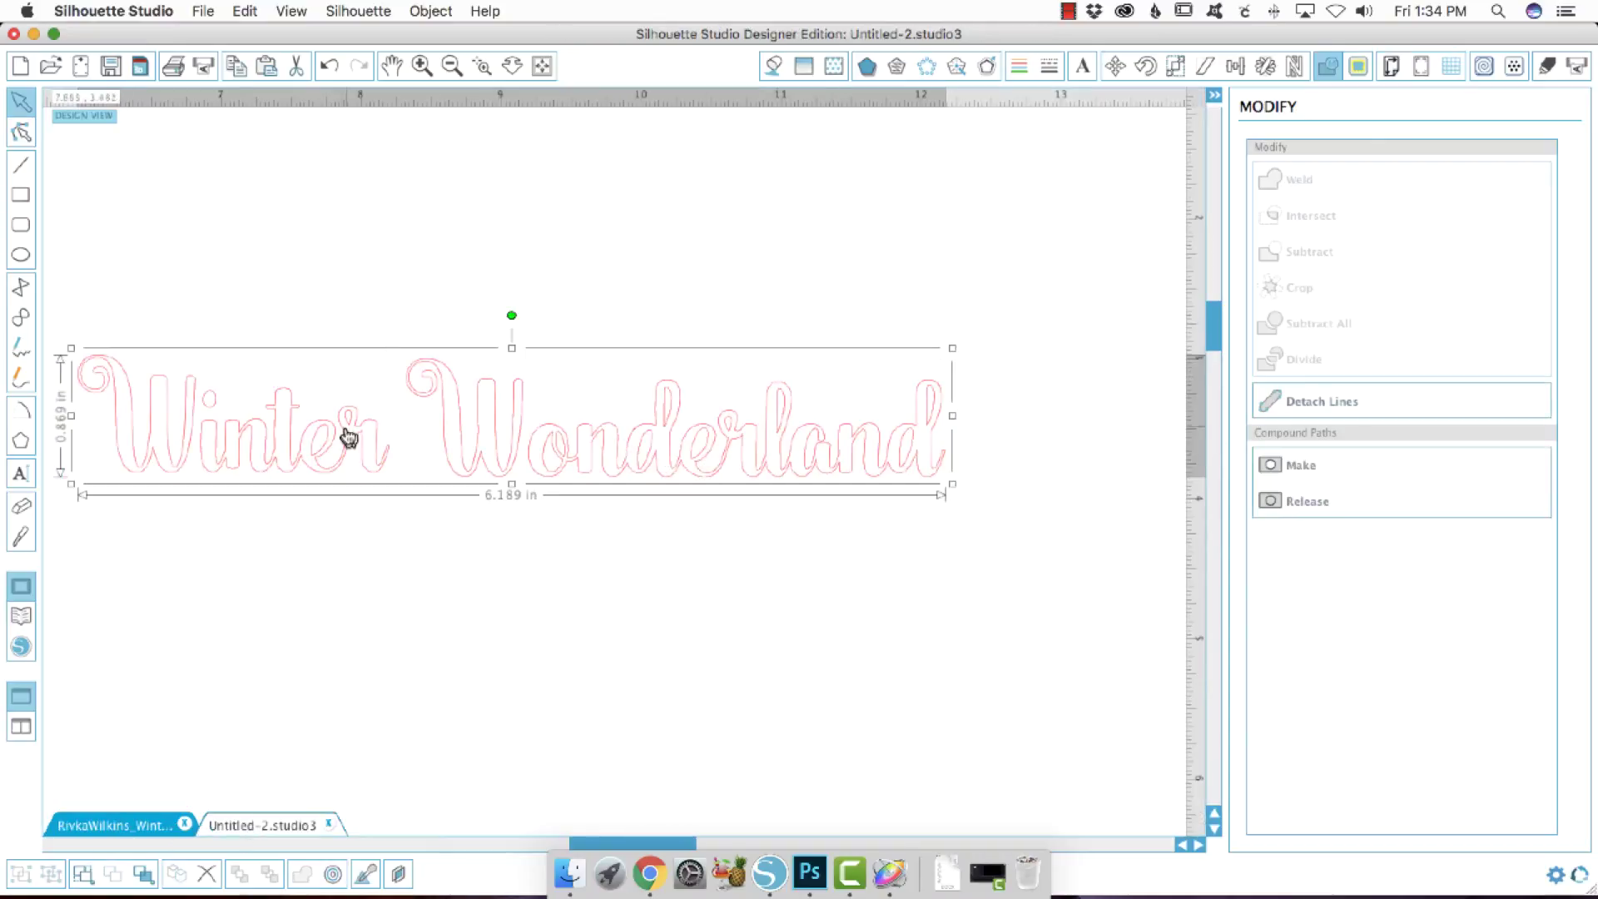
Delete the Winter Wonderland outline and the snowman from Untitled-2
key("Delete")
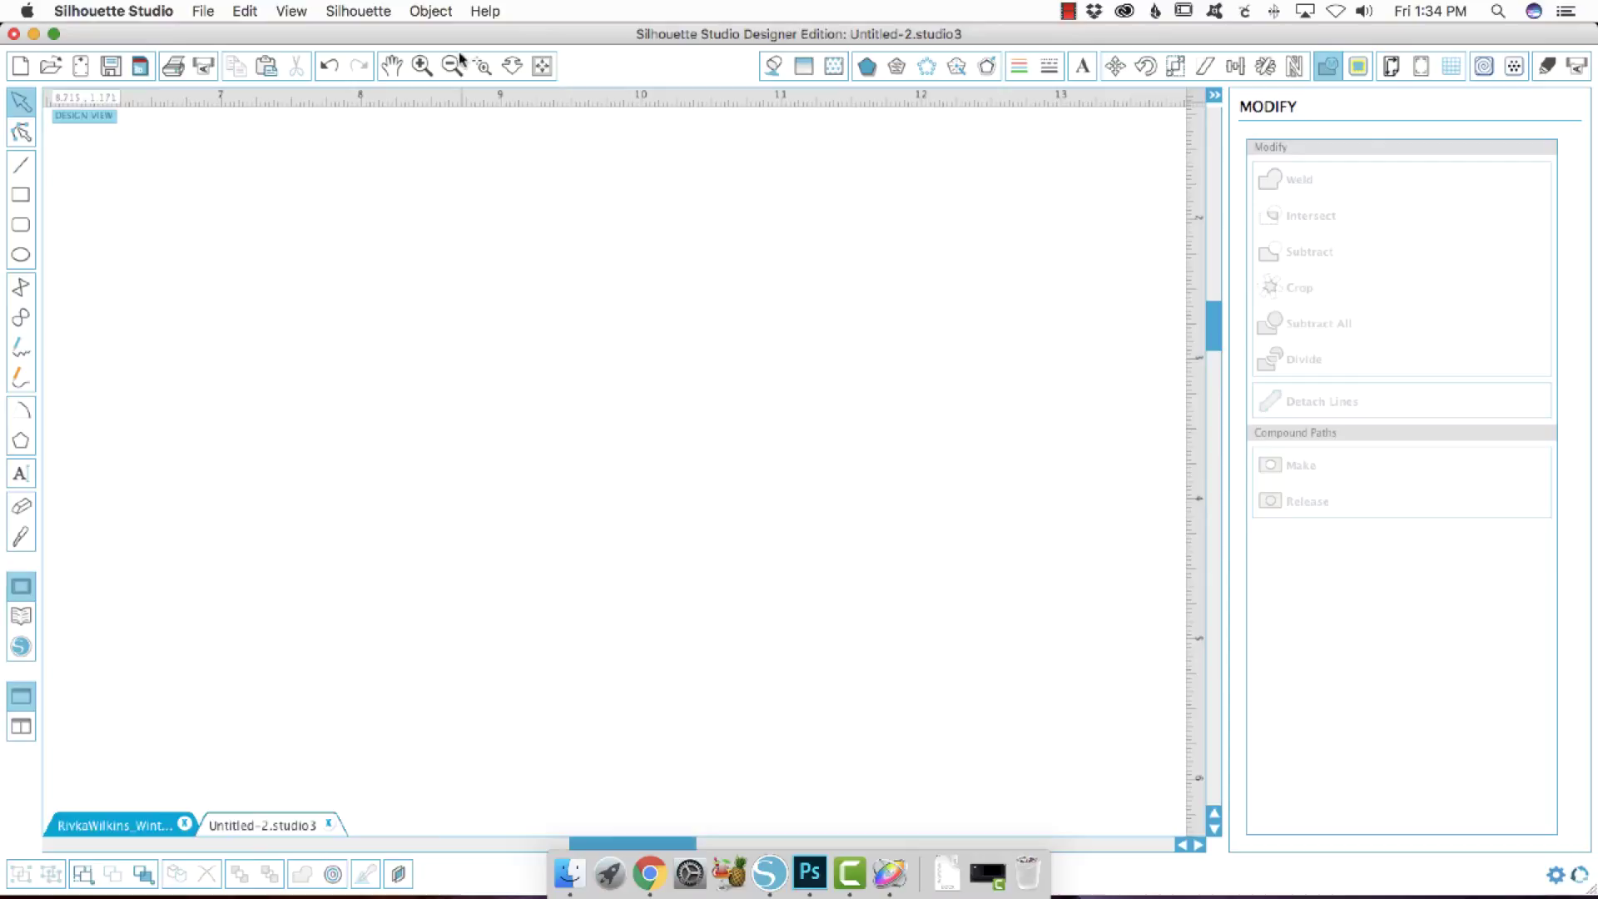
left_click(551, 67)
left_click_drag(569, 333, 351, 199)
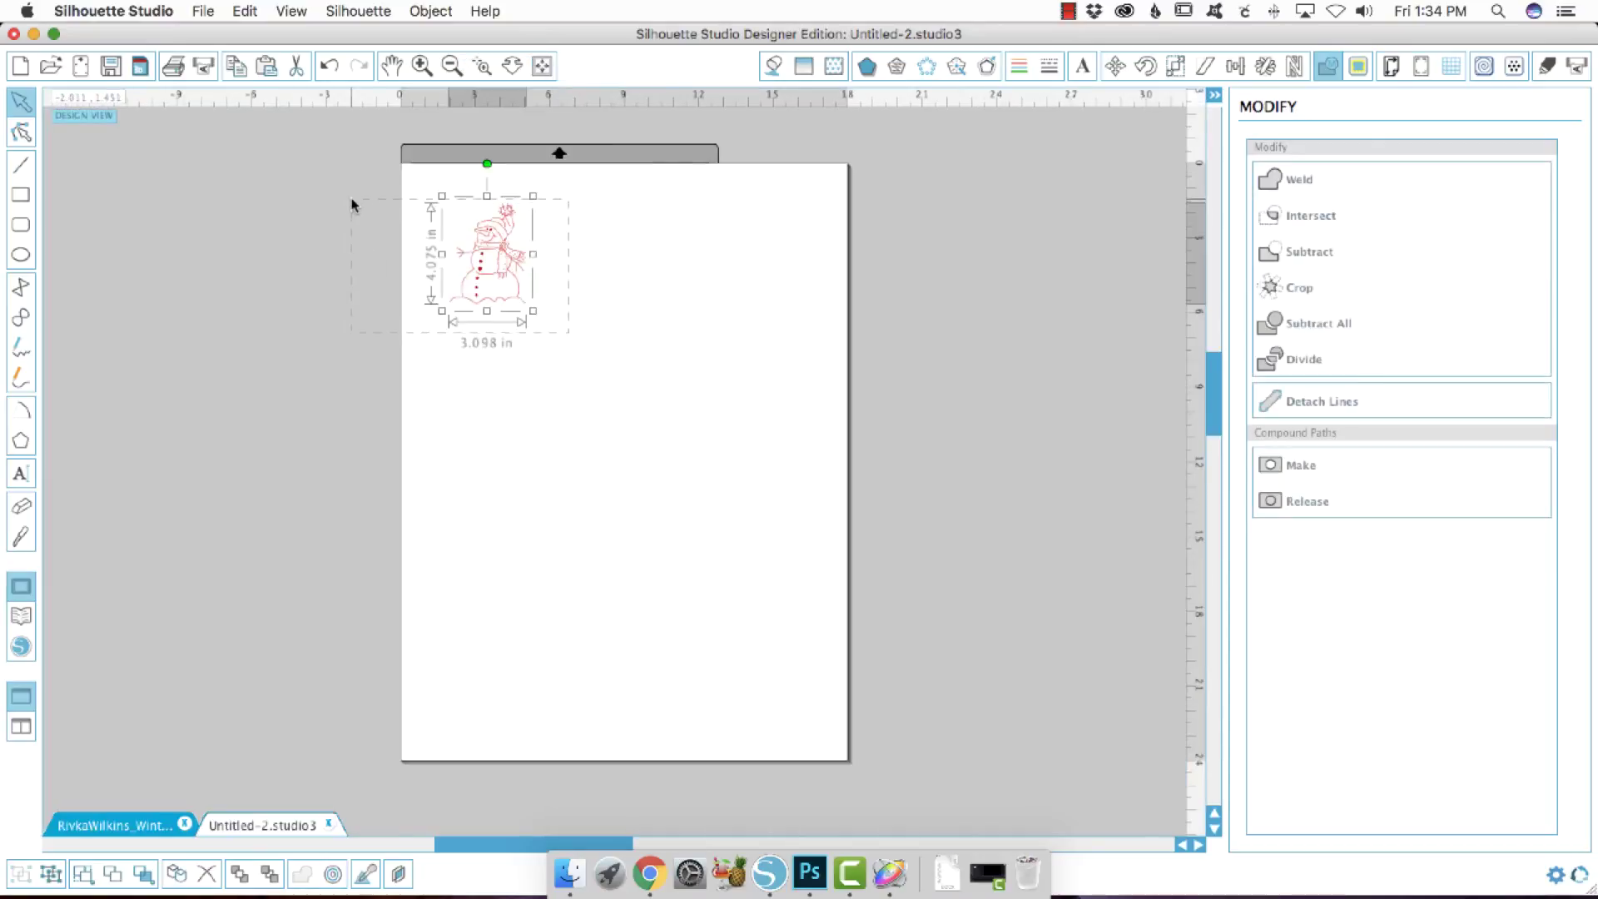
key("Delete")
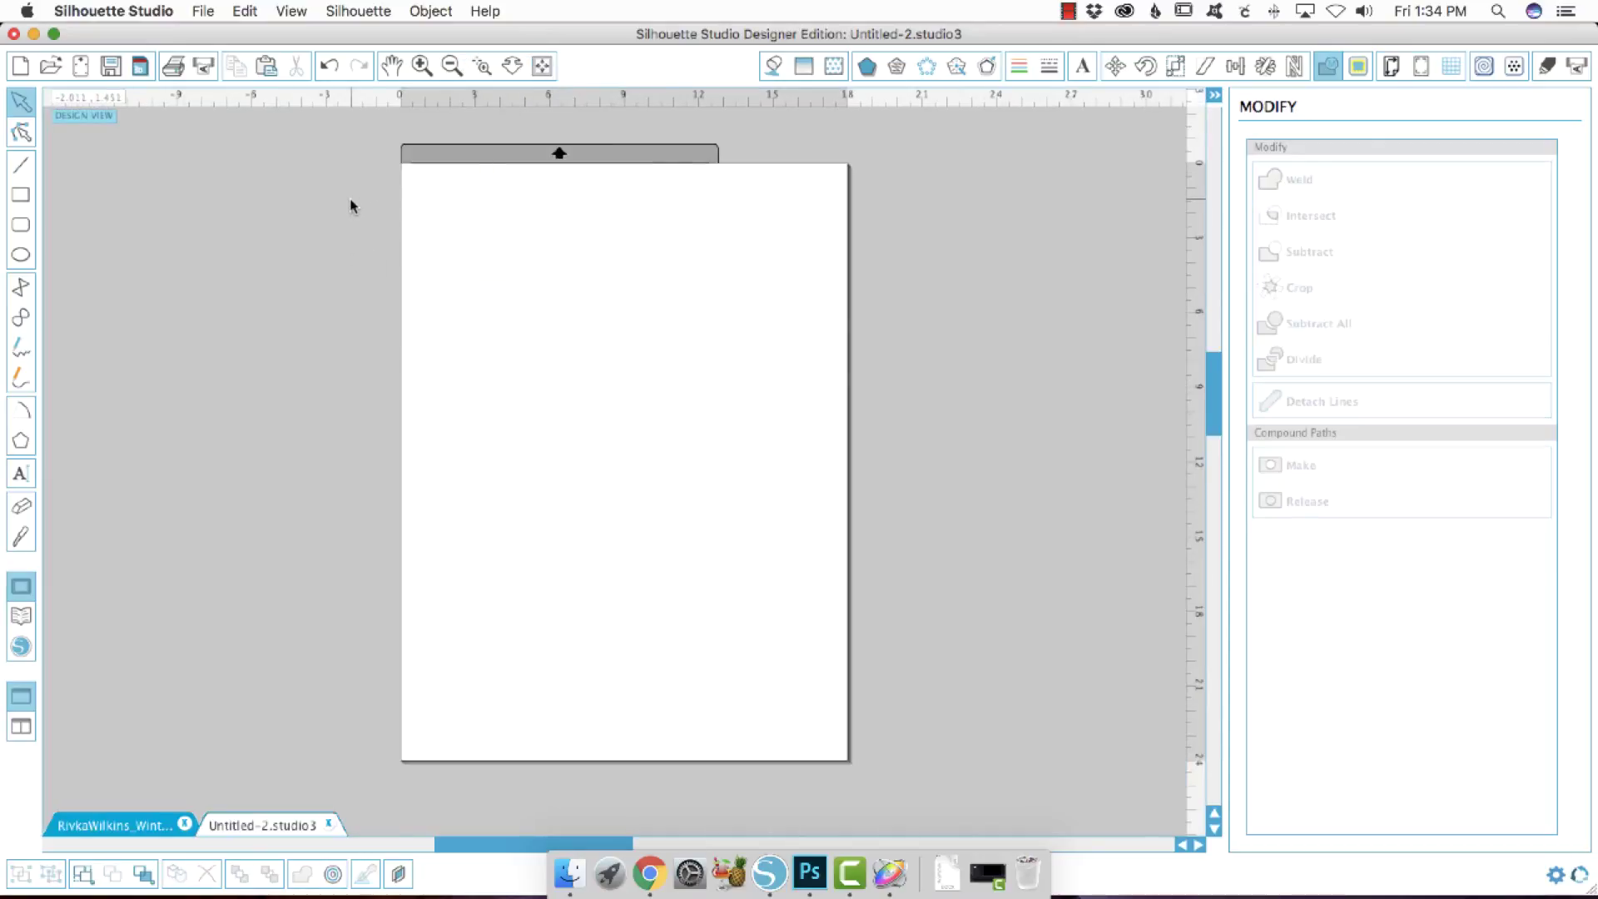
Return to the snowman block design and dismiss the File menu without saving
left_click(120, 825)
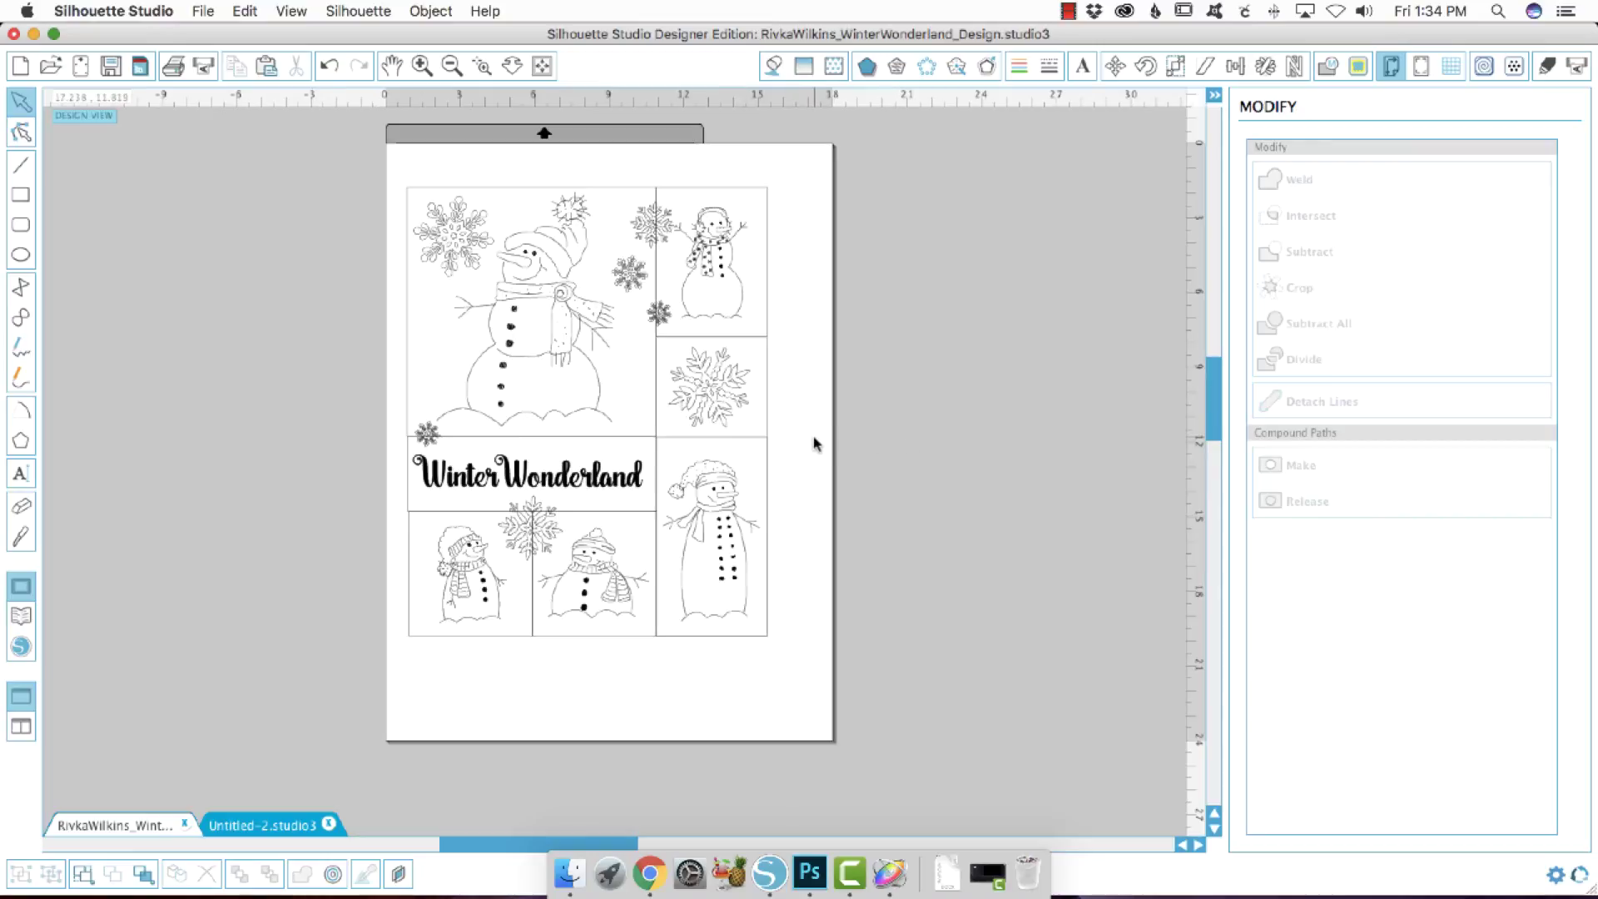
left_click(203, 13)
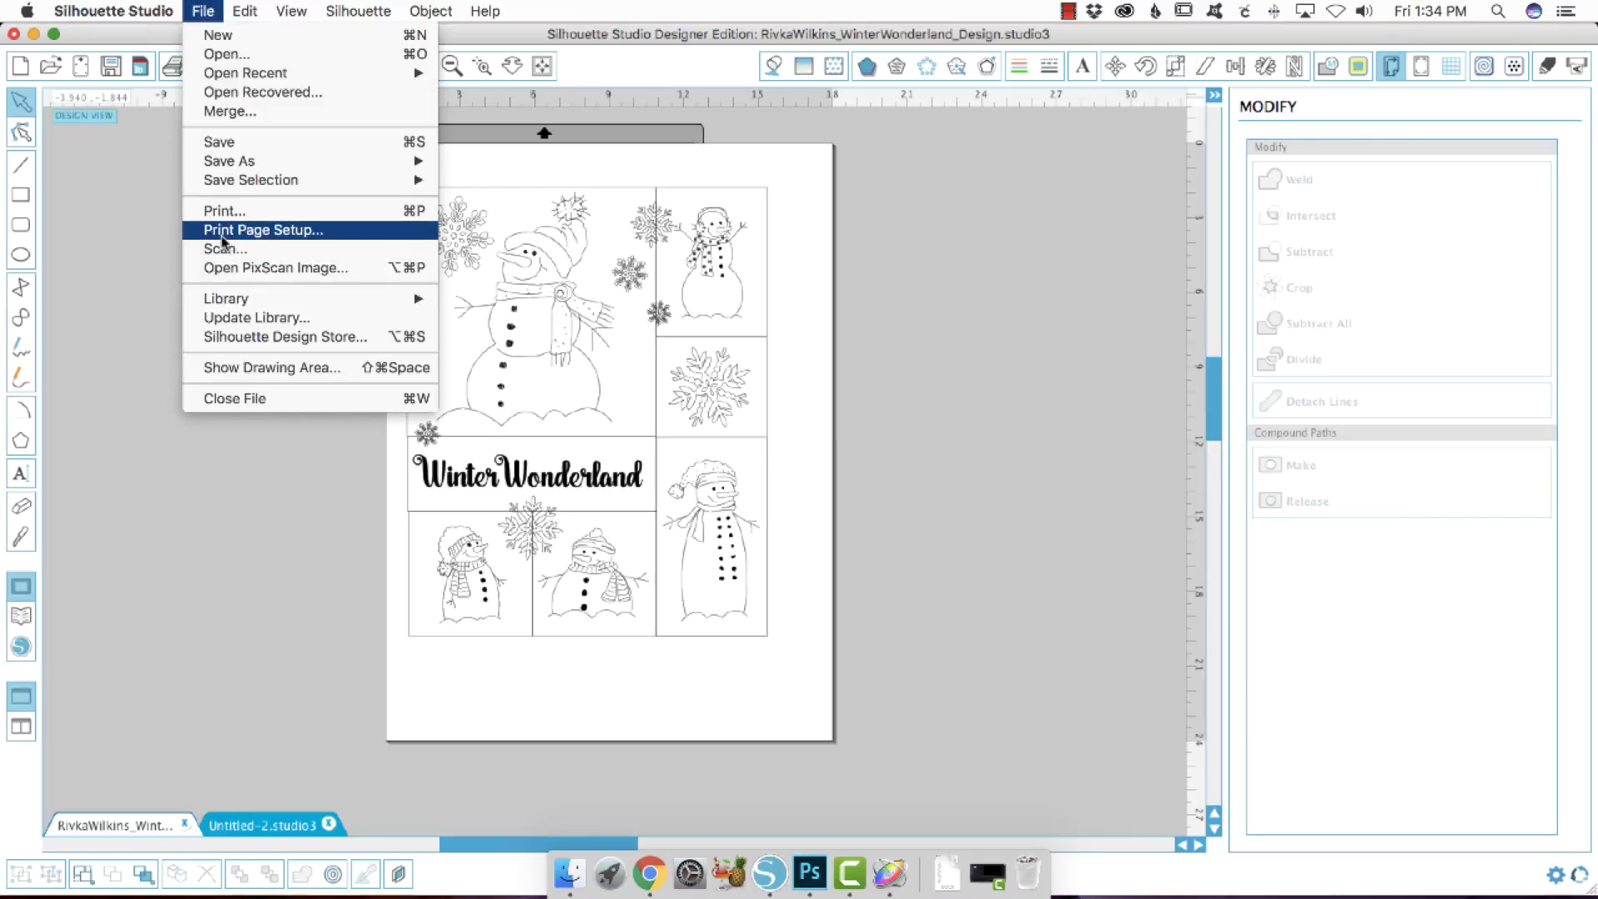
mouse_move(291, 168)
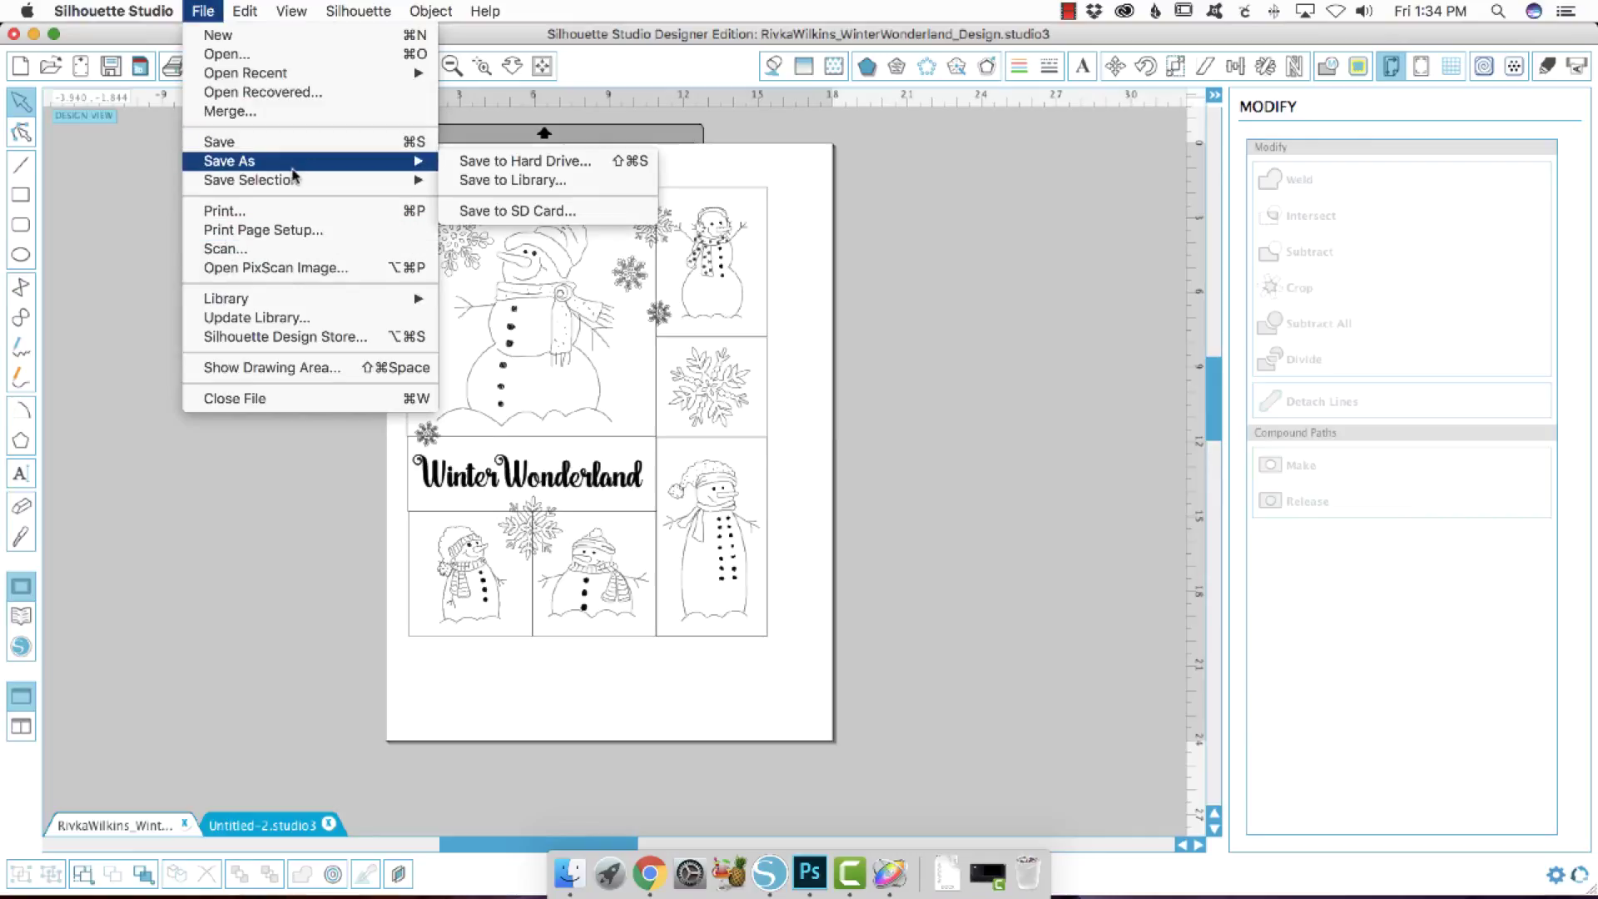
left_click(1050, 248)
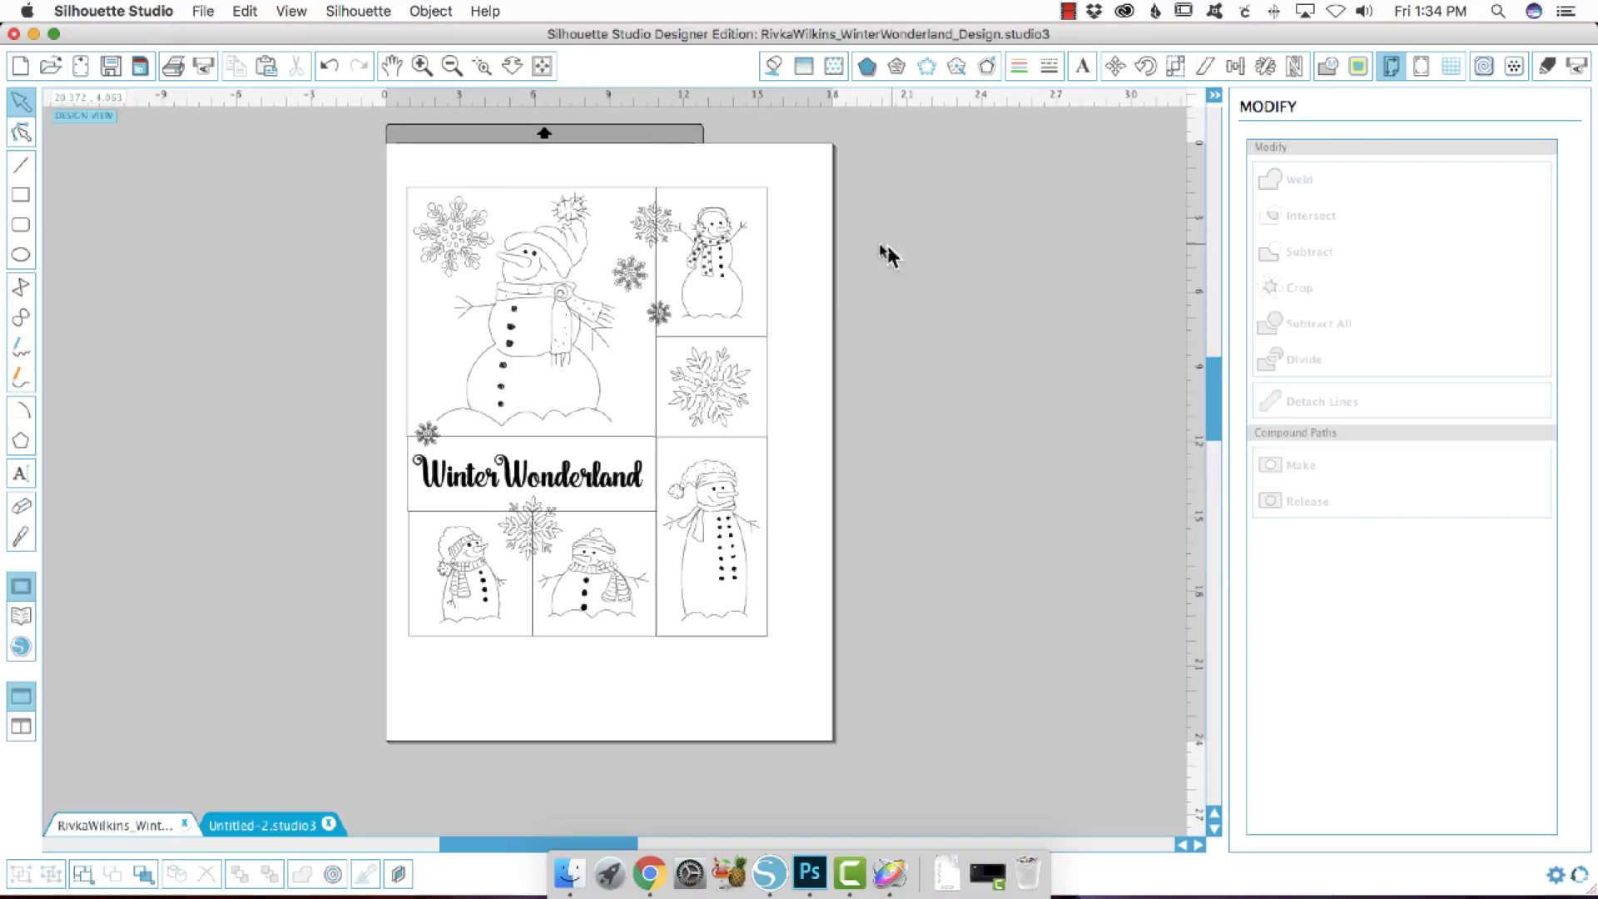
Select the large snowman drawing together with its square frame
left_click(604, 427)
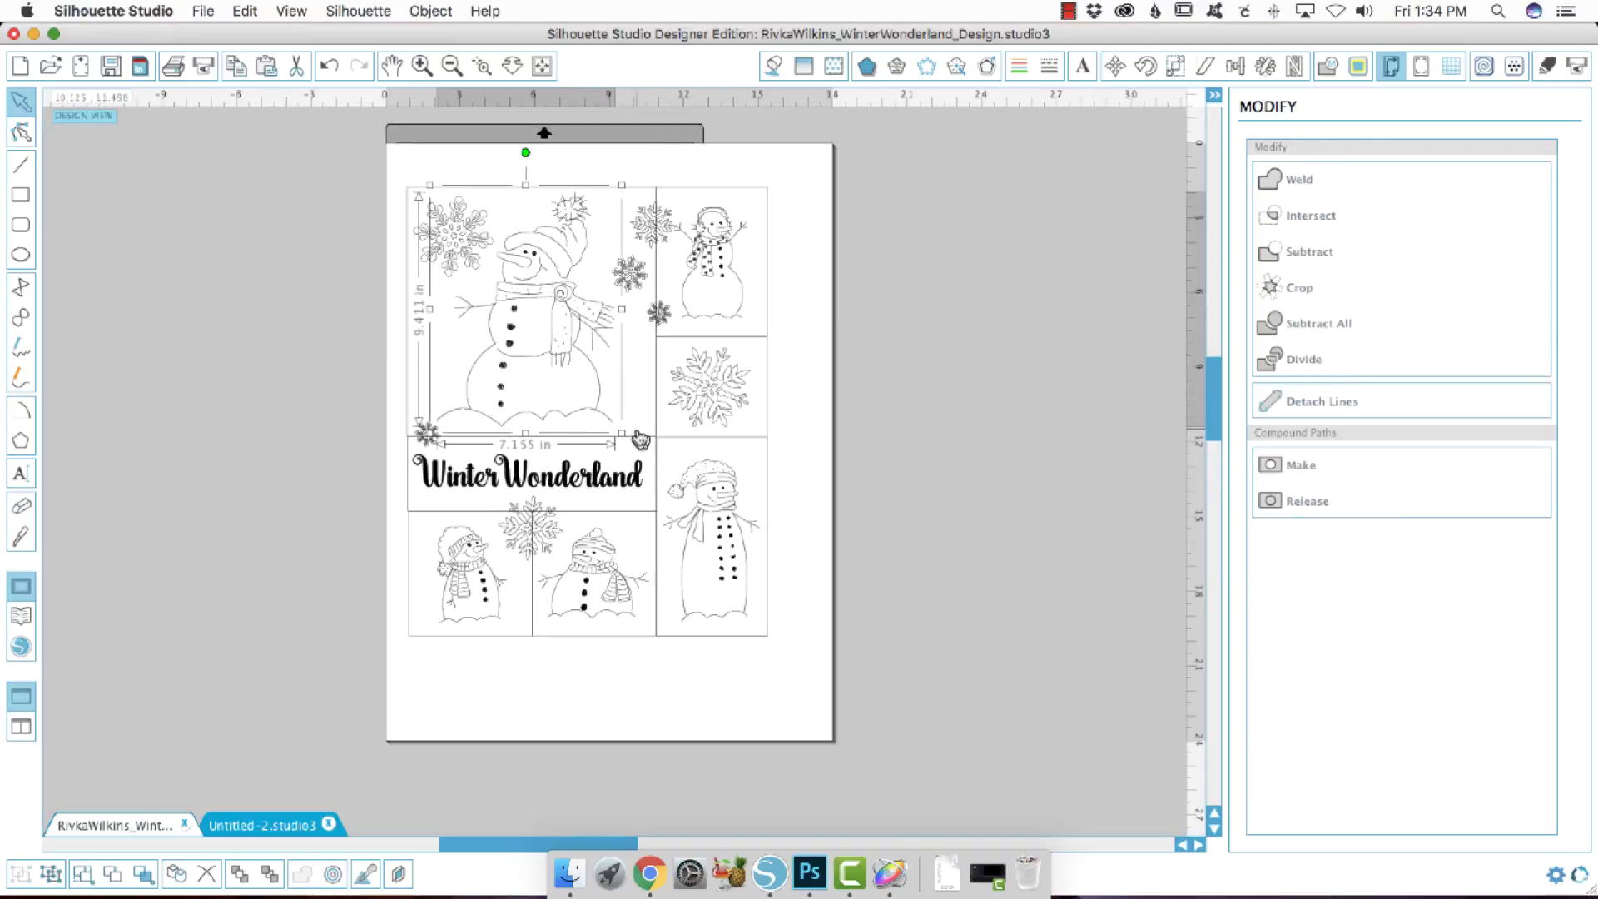
left_click(636, 200, "shift")
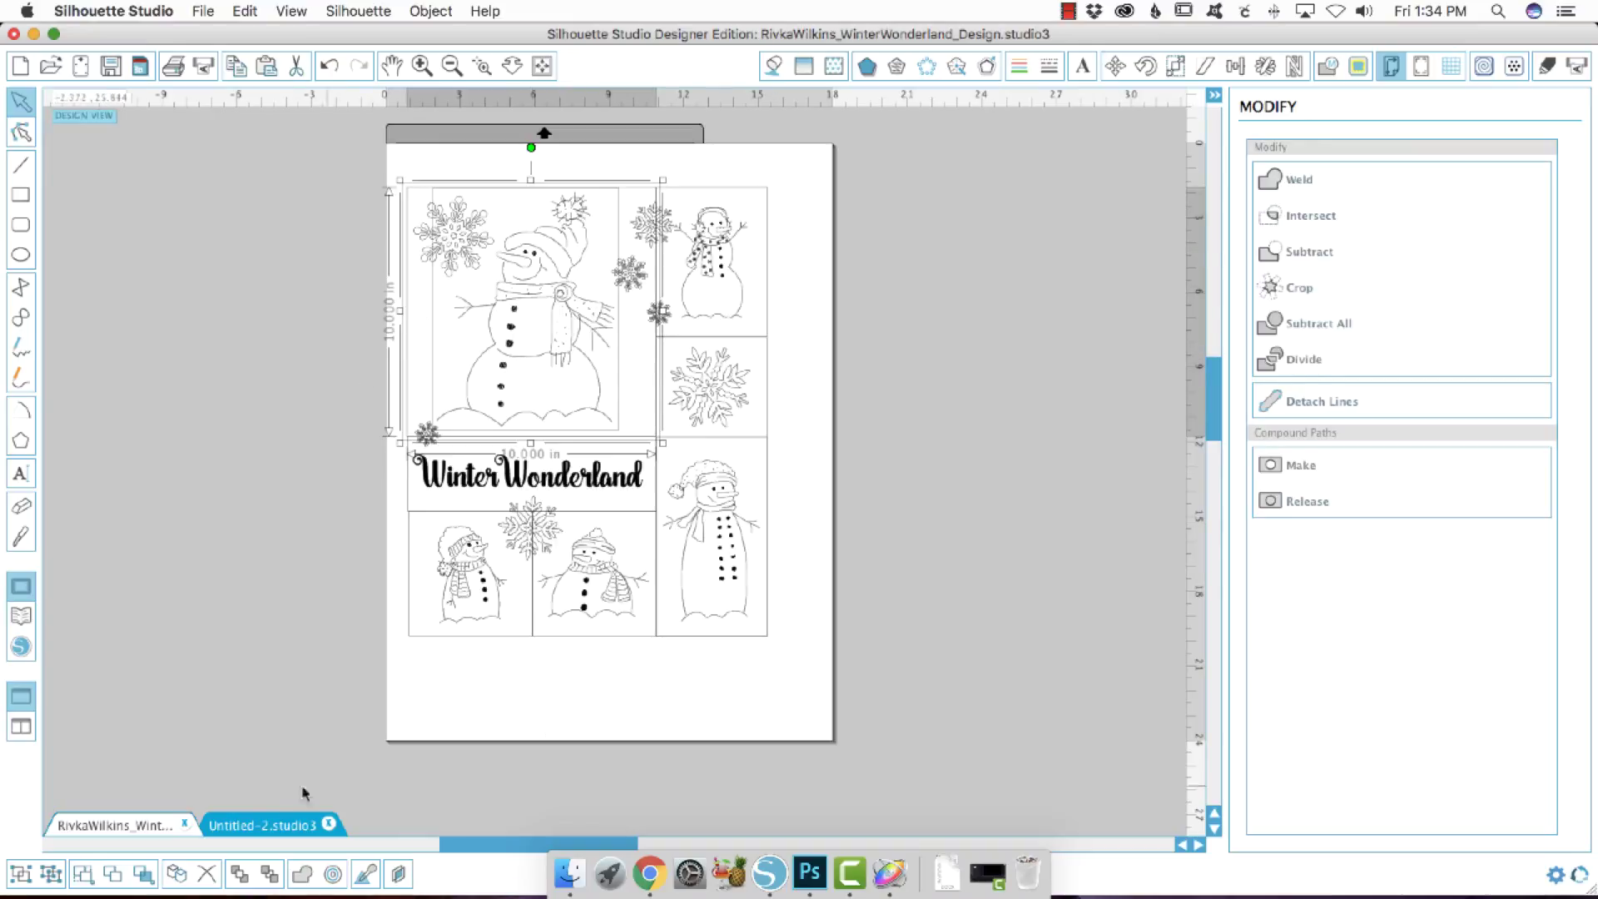
Set the Untitled-2 page size to 12 × 12 in
left_click(245, 827)
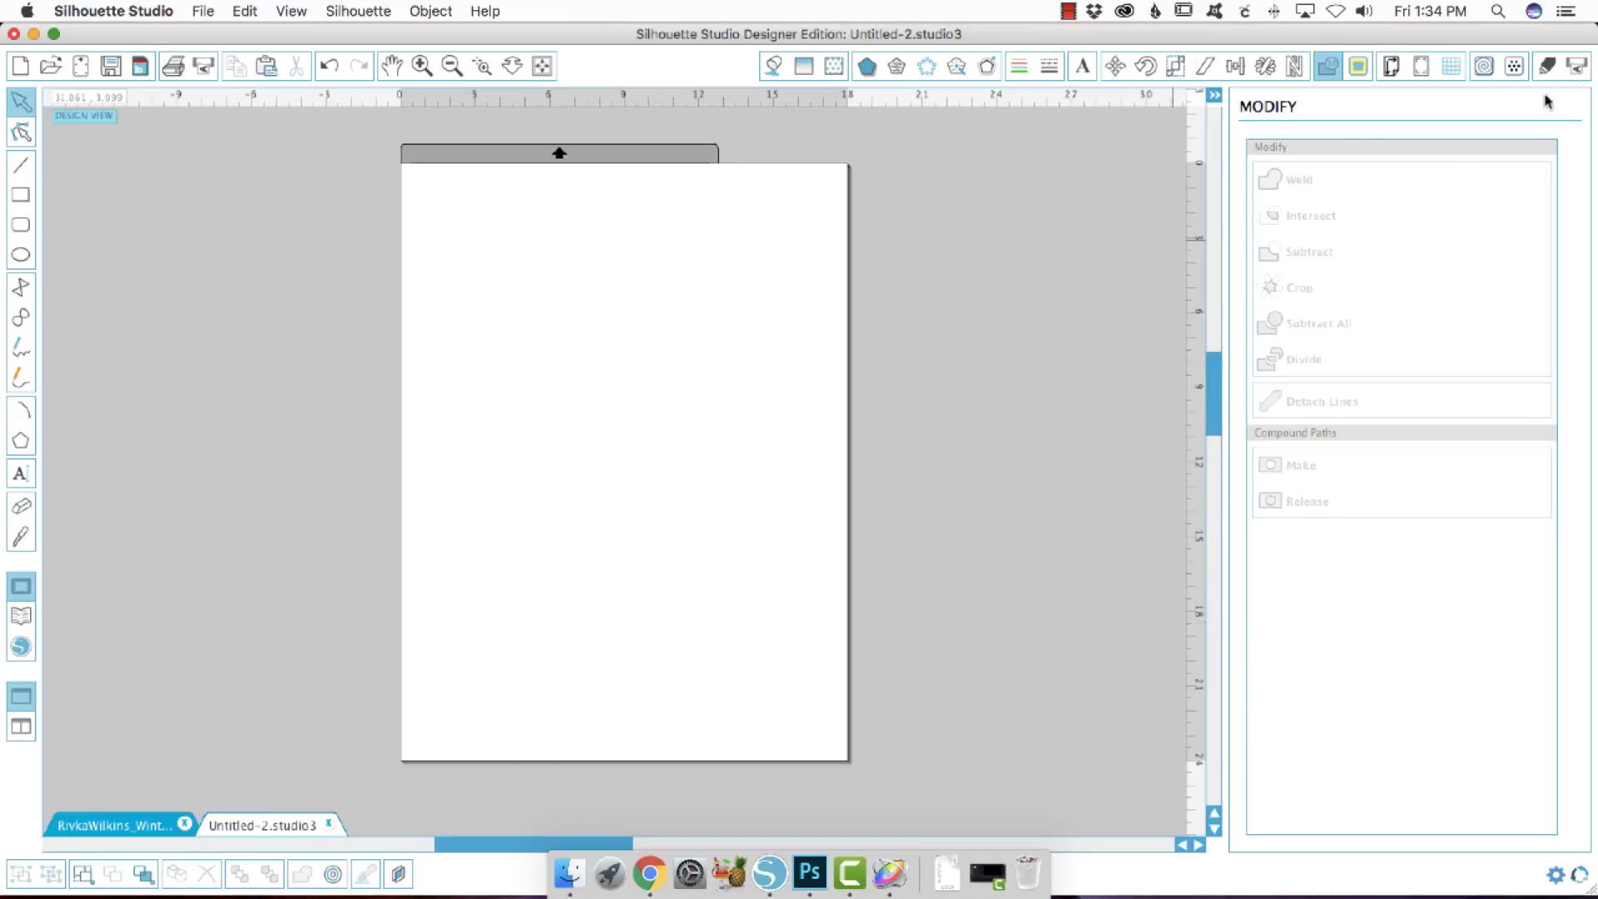
left_click(1391, 67)
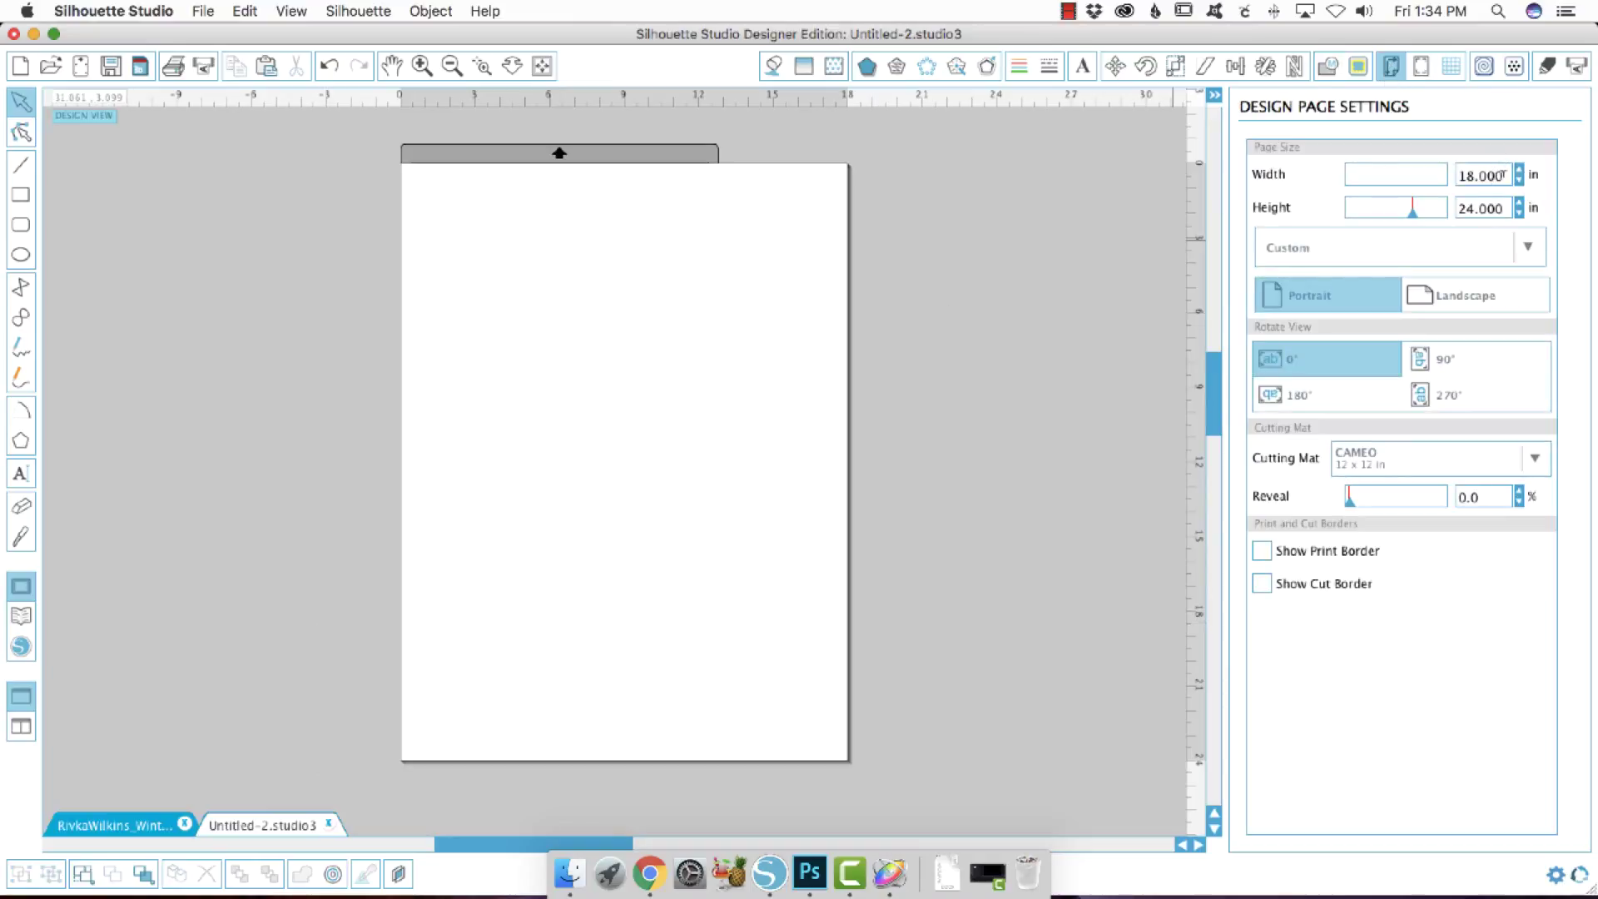
double_click(1503, 175)
type("12")
key("Tab")
type("12")
key("Tab")
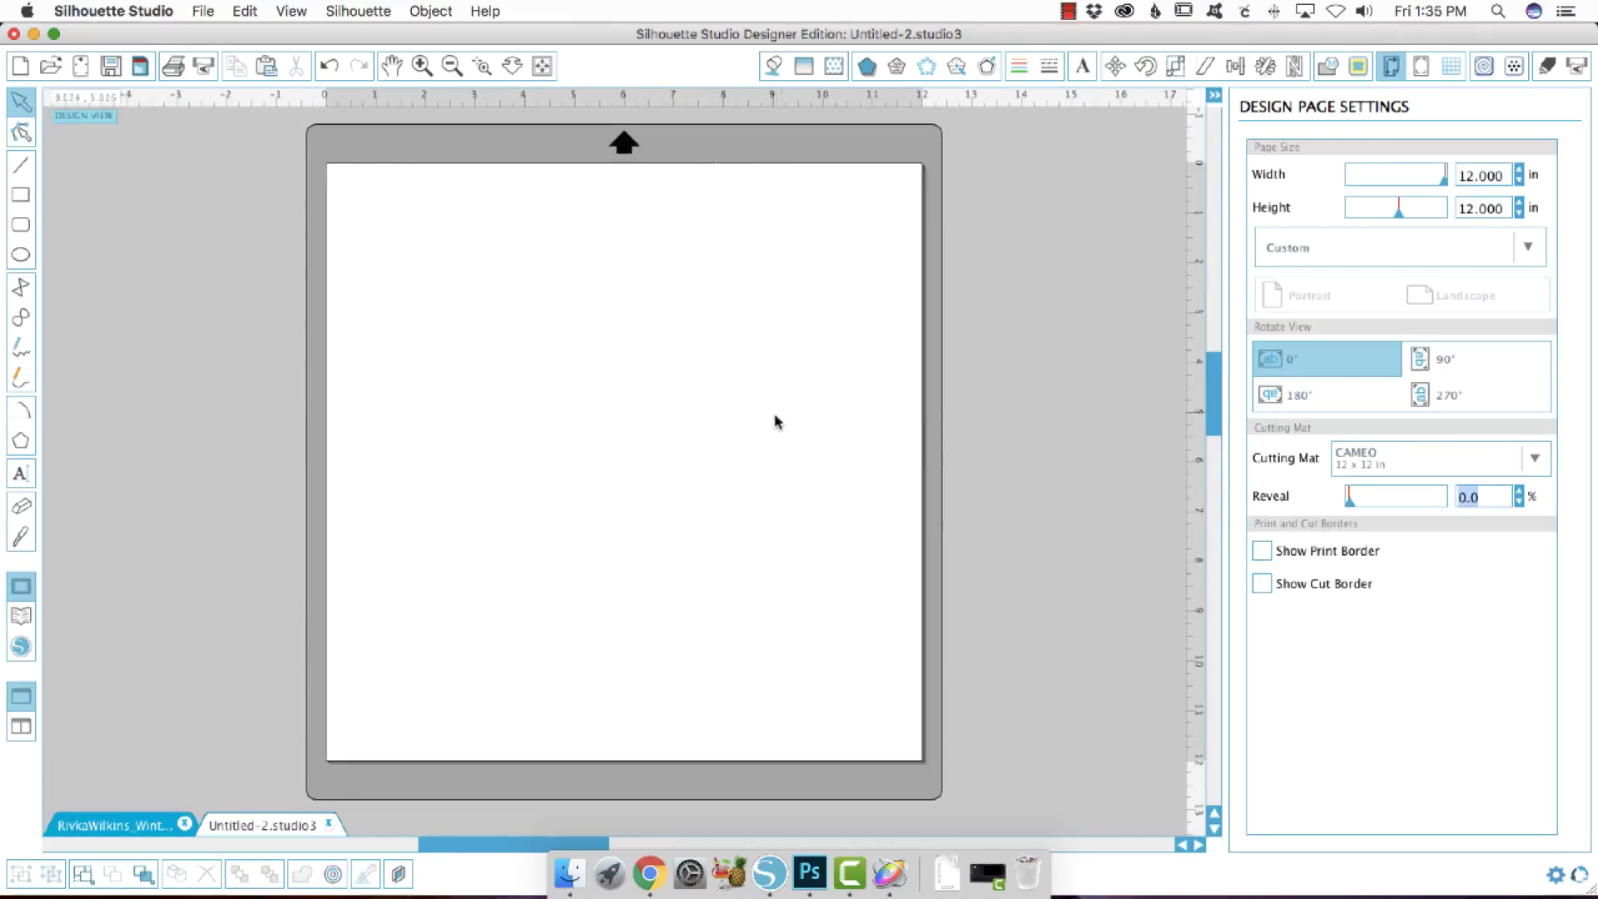
Paste the framed snowman onto the page and move it up
right_click(648, 503)
left_click(686, 587)
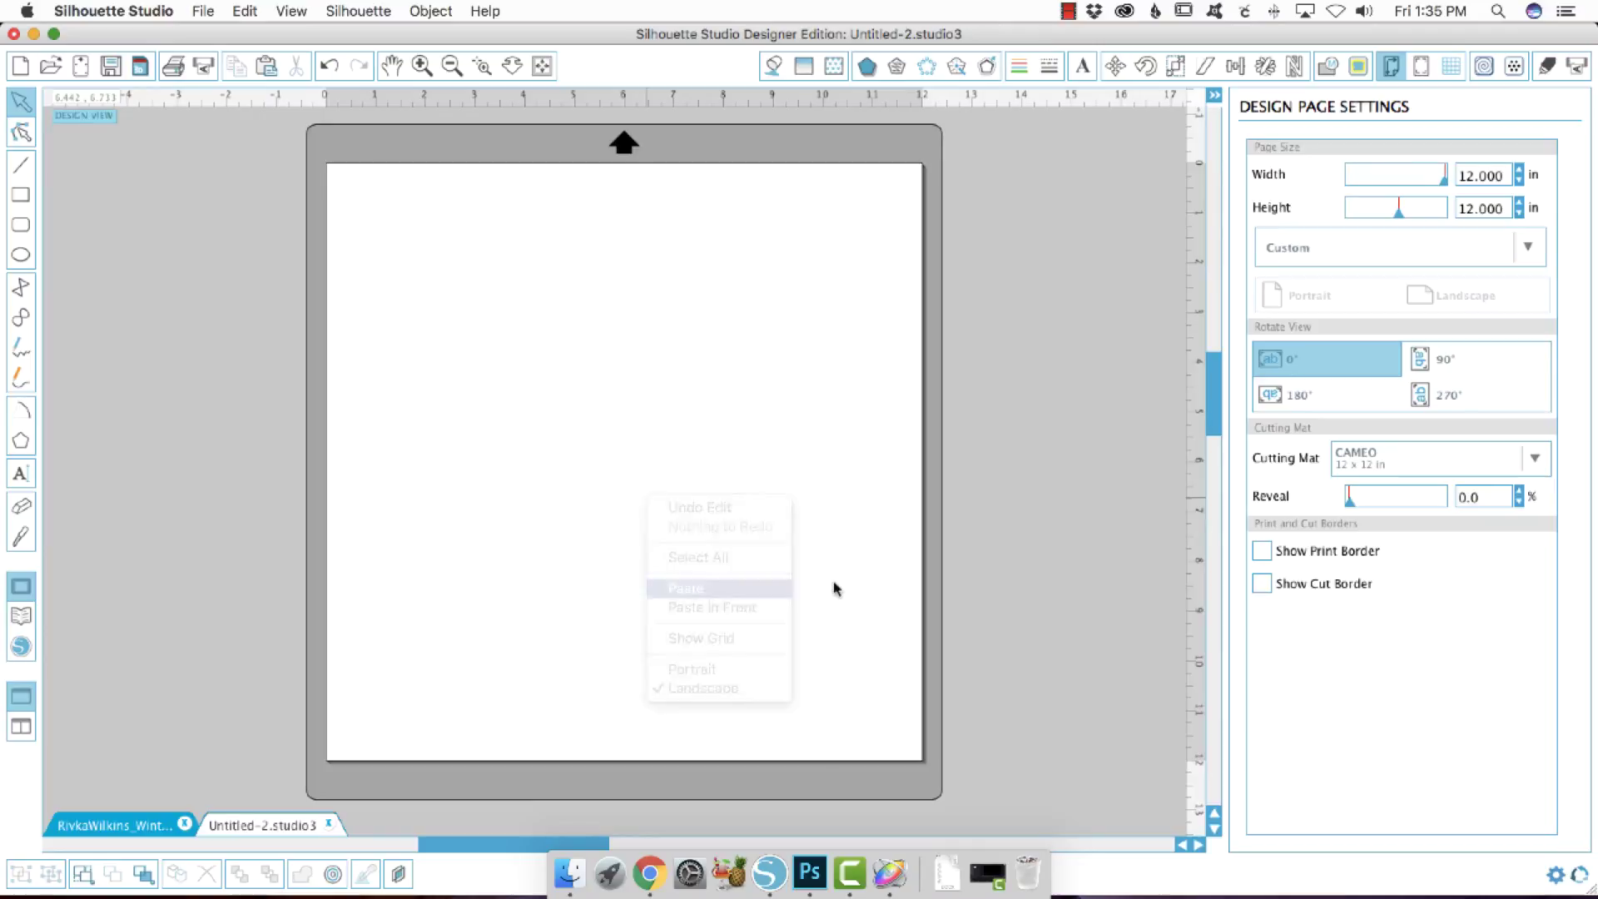
left_click_drag(866, 467, 866, 427)
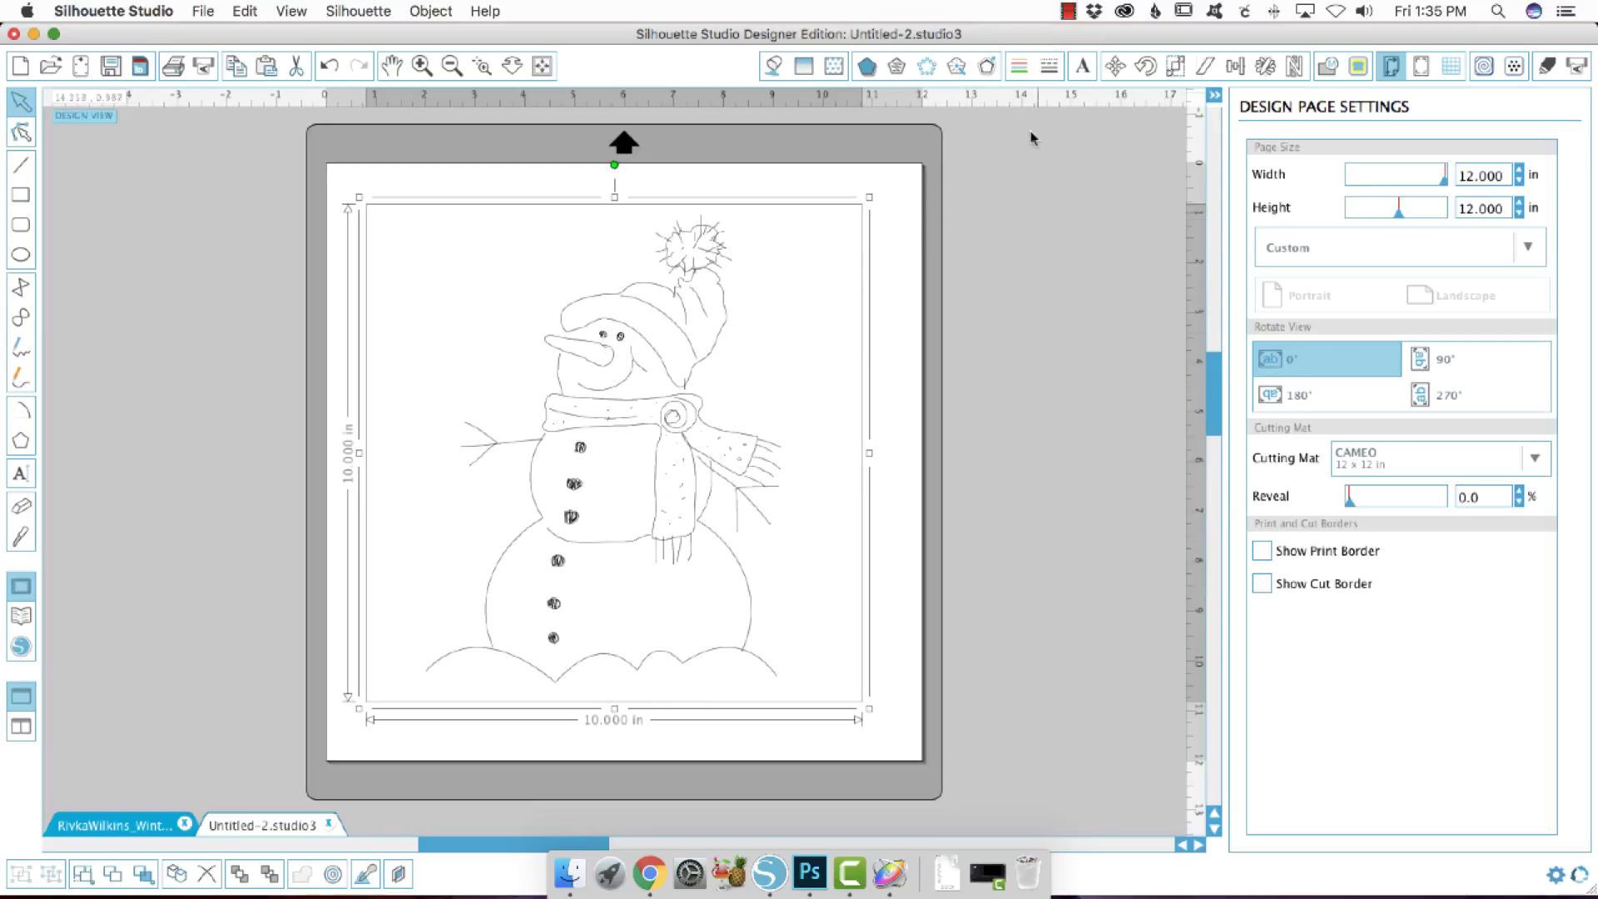
Give the square frame the third dashed line style
left_click(1049, 66)
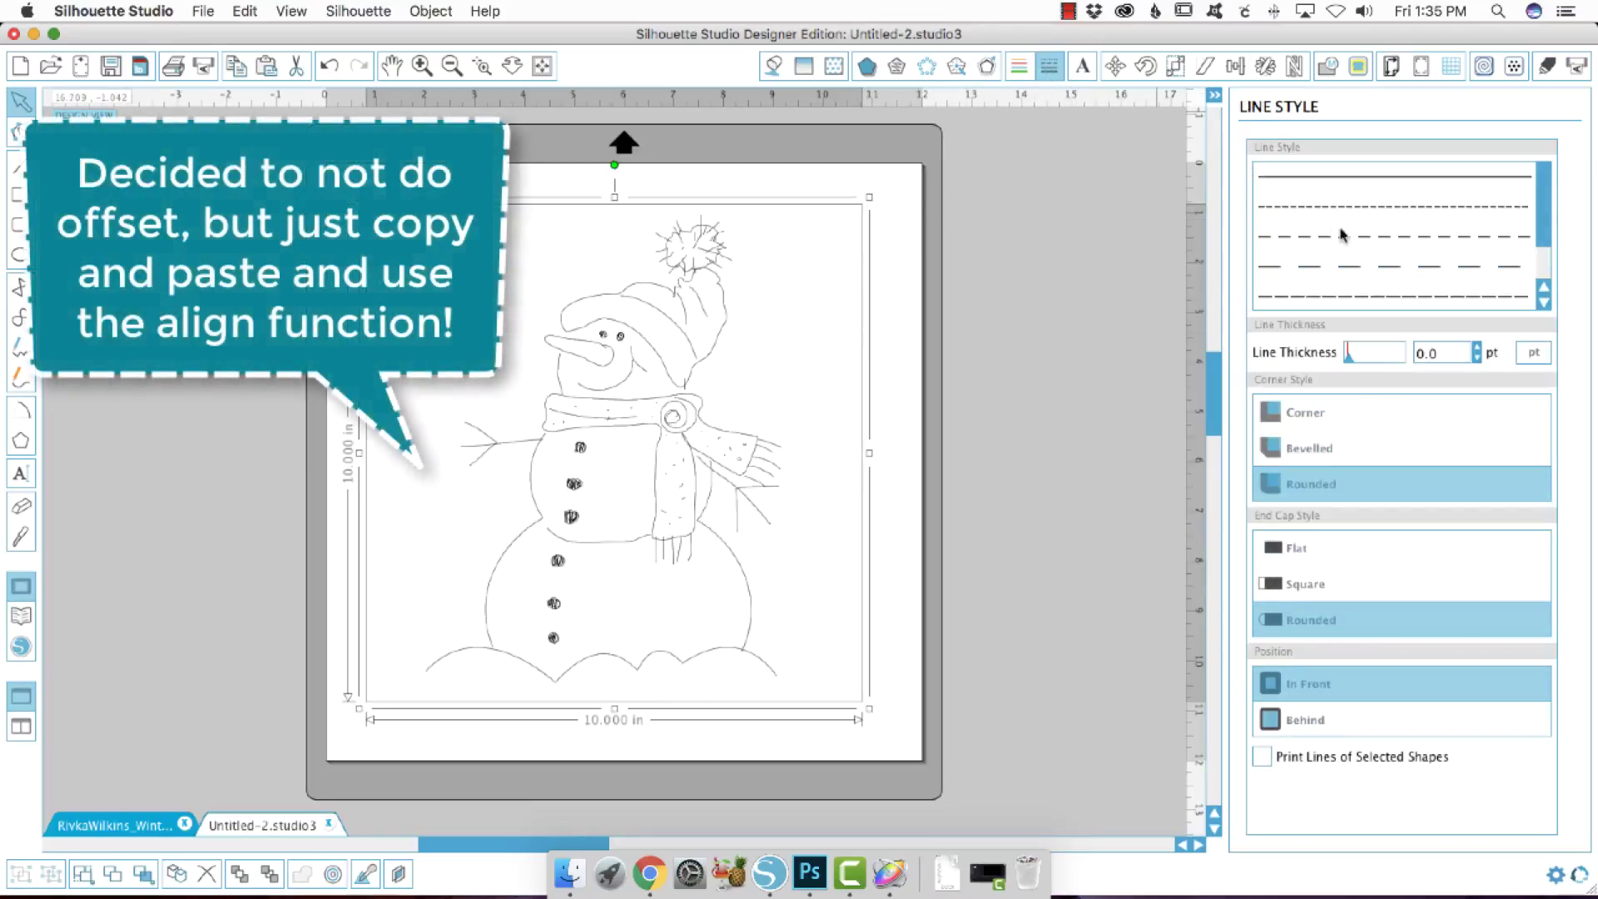
left_click(1362, 241)
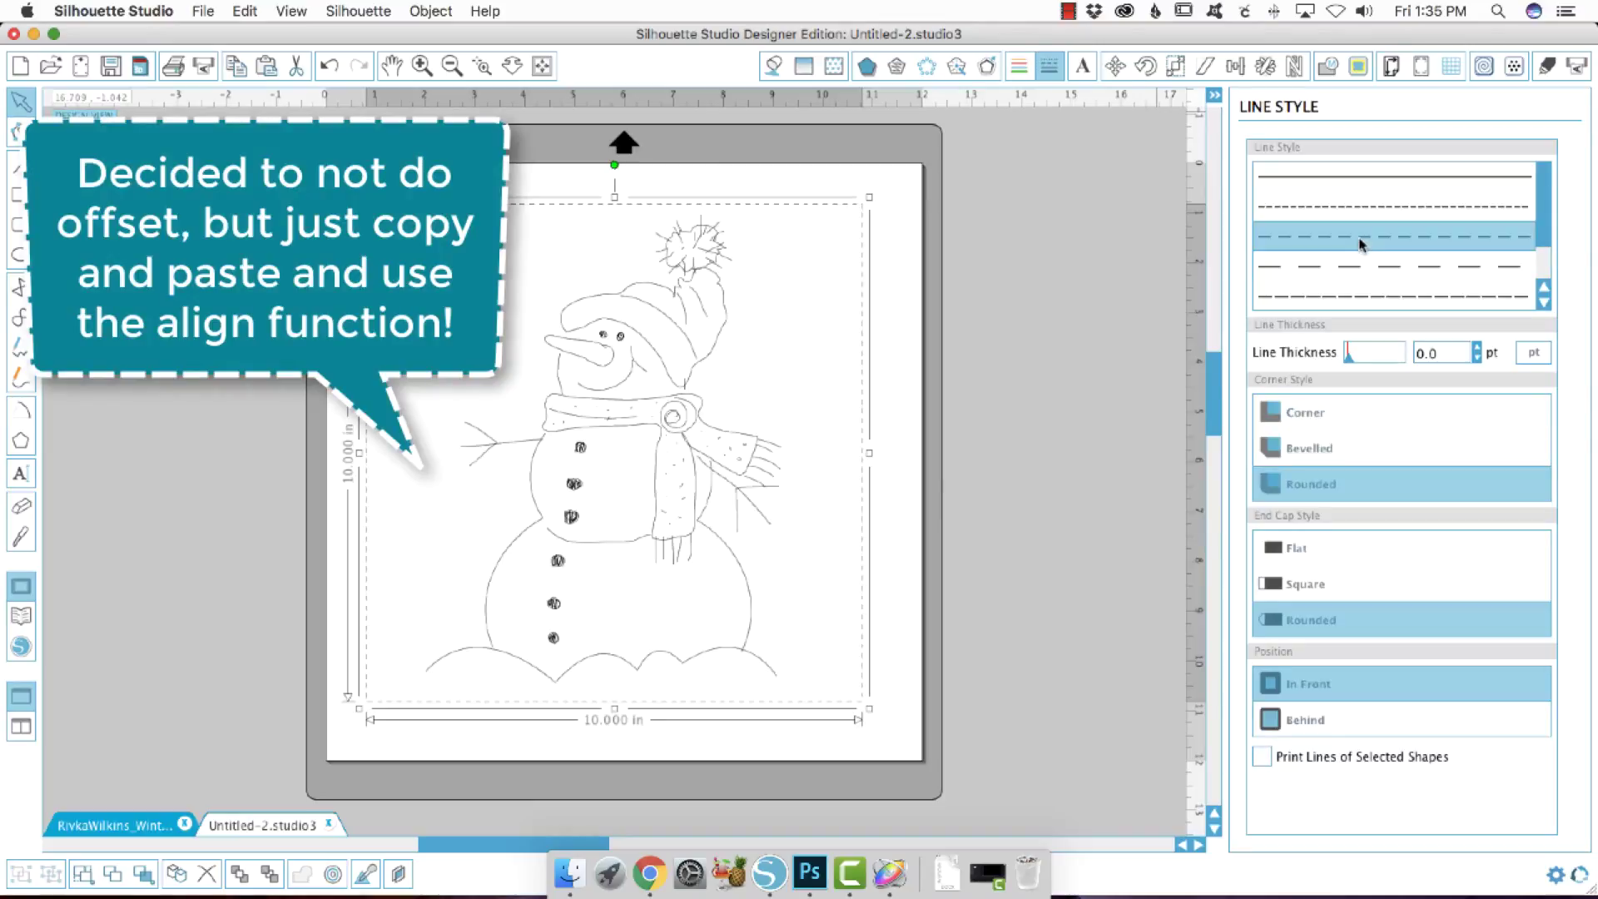
left_click(1152, 288)
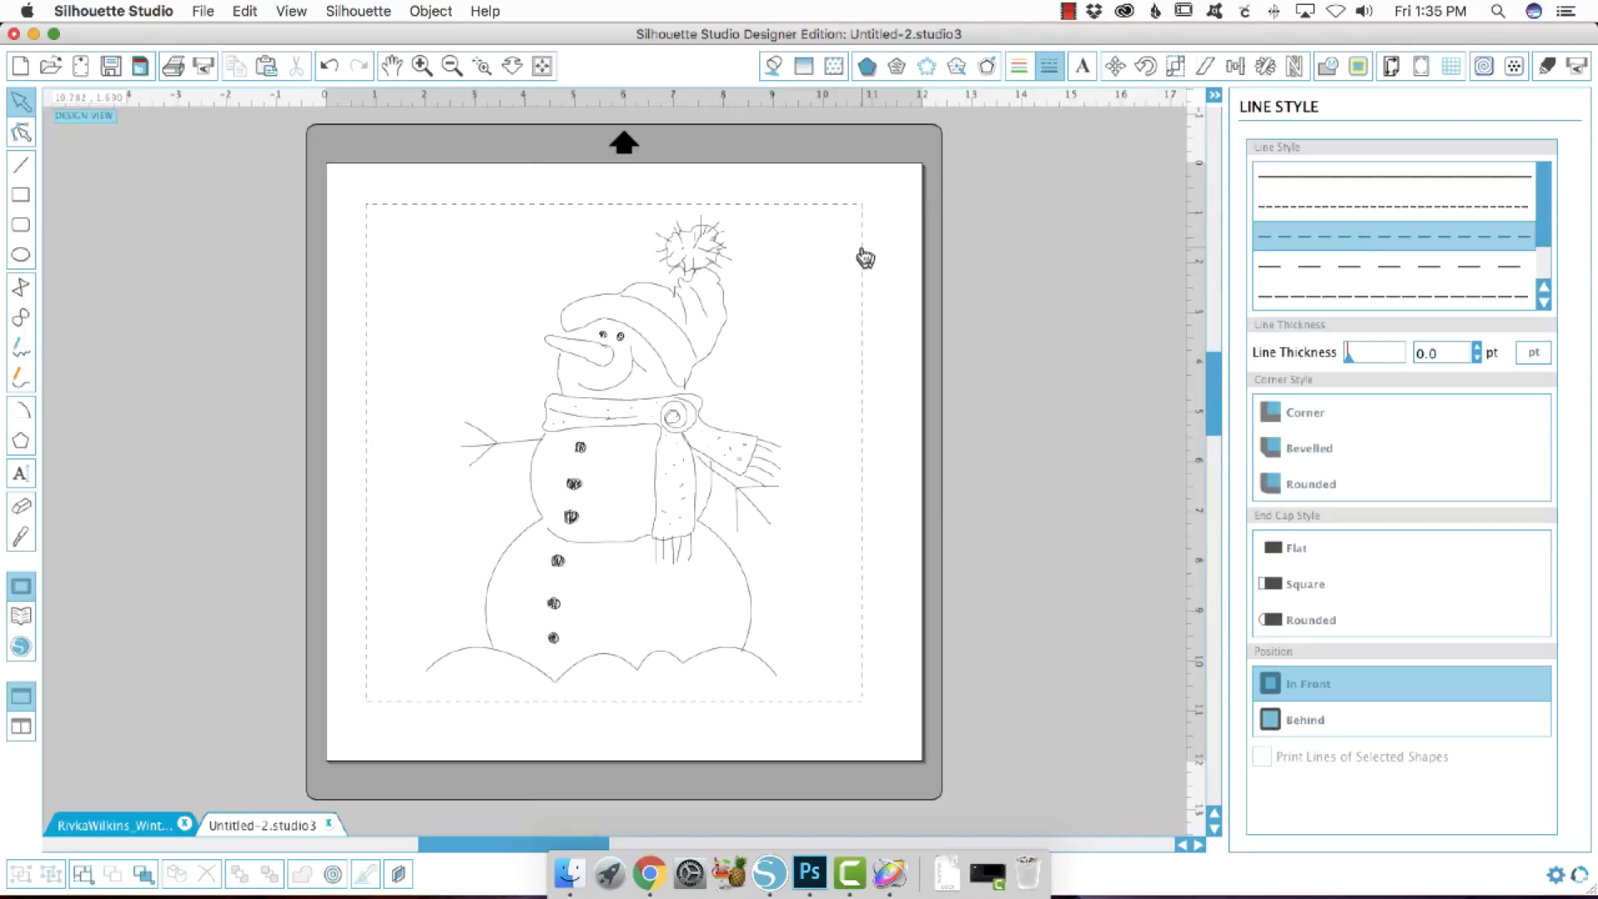
left_click(862, 255)
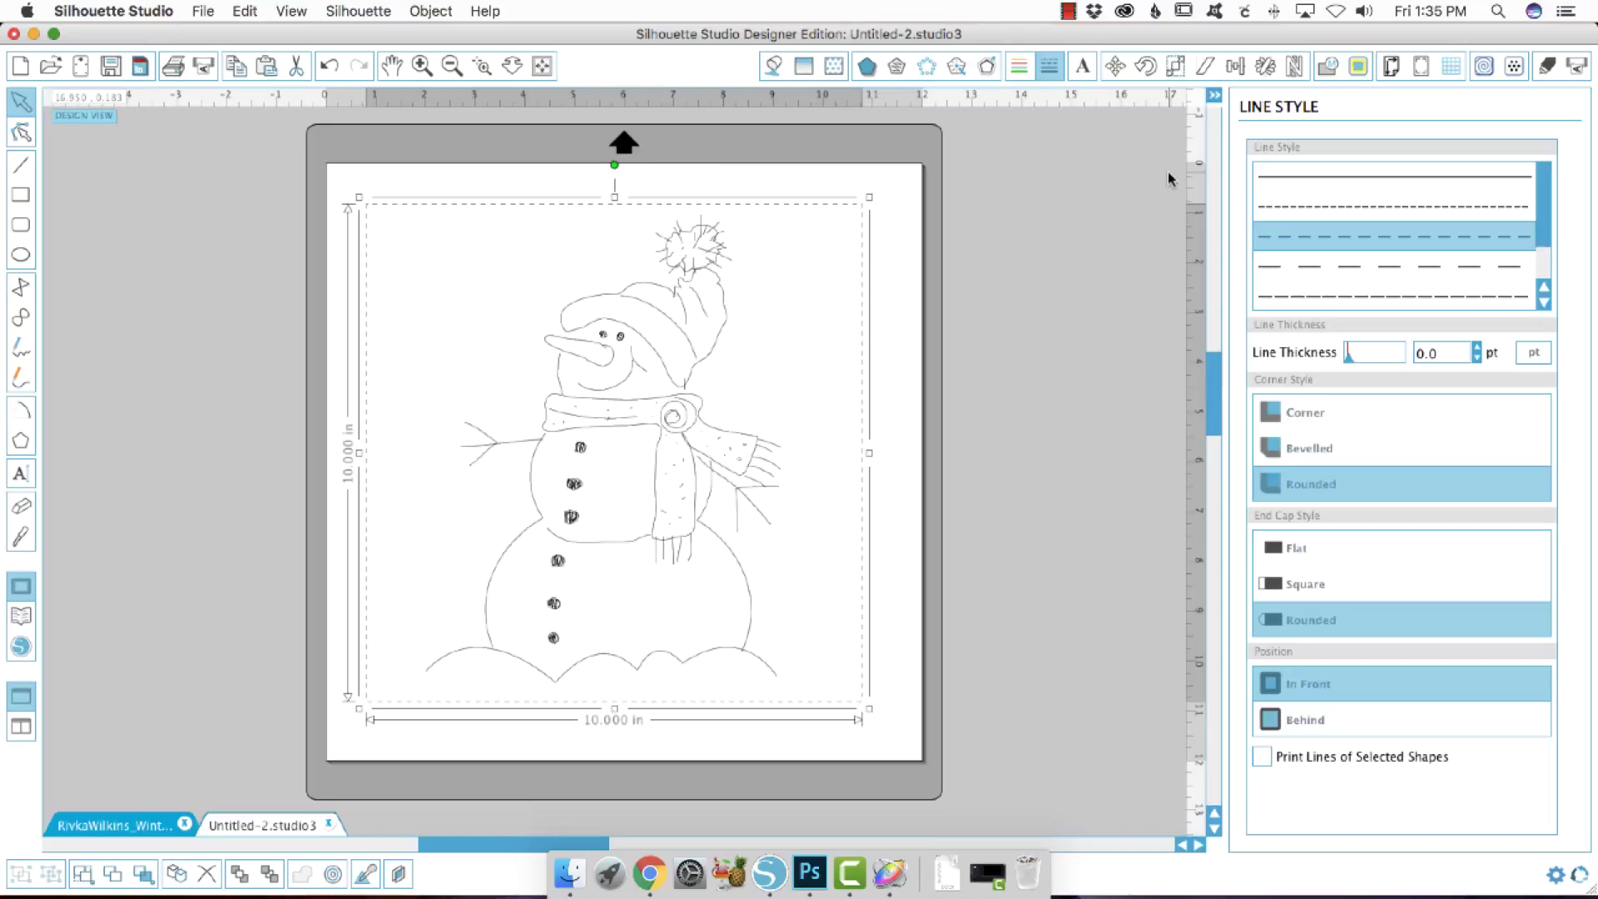
Duplicate the dashed frame, scale the copy to 10.5 in wide, and position it around the snowman
key("super+d")
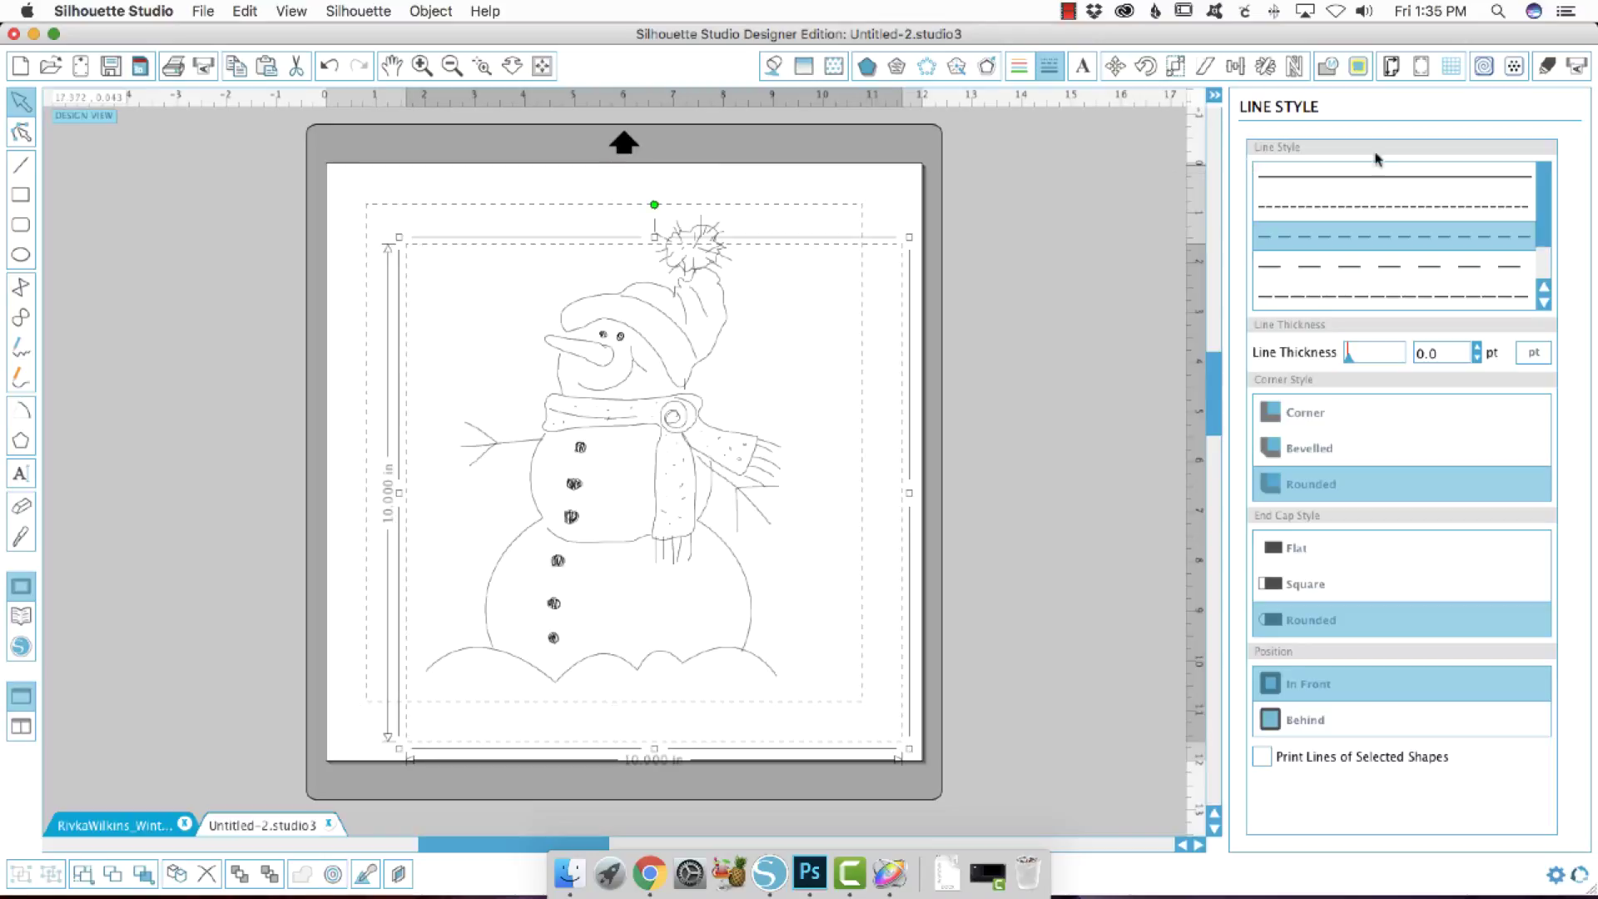
left_click(1174, 66)
double_click(1498, 367)
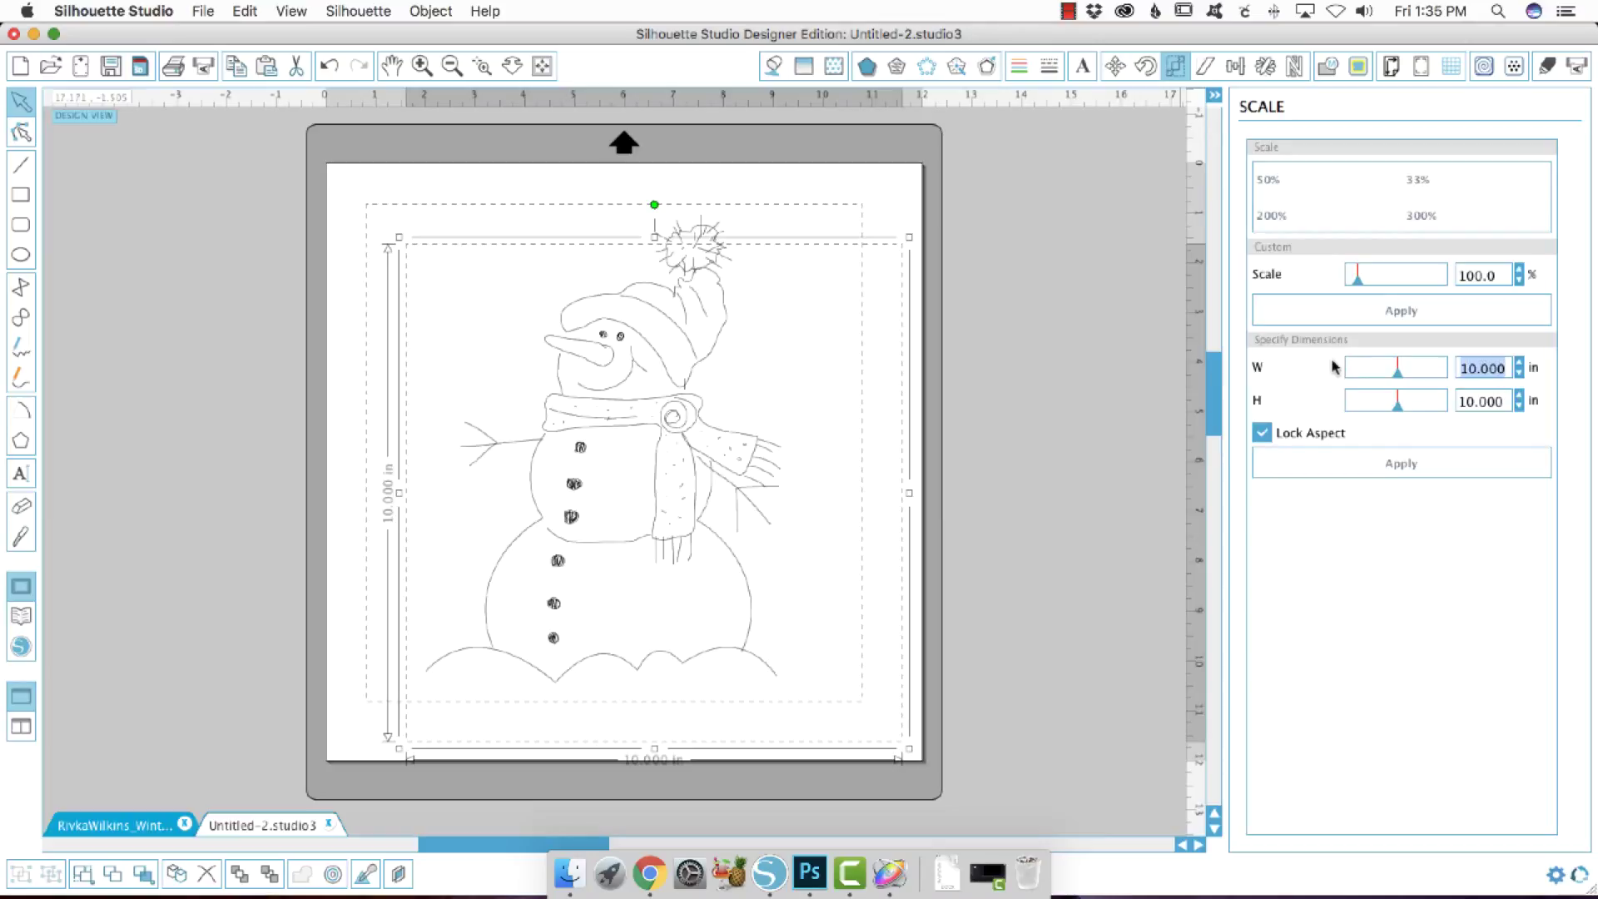
type("10.5")
key("Tab")
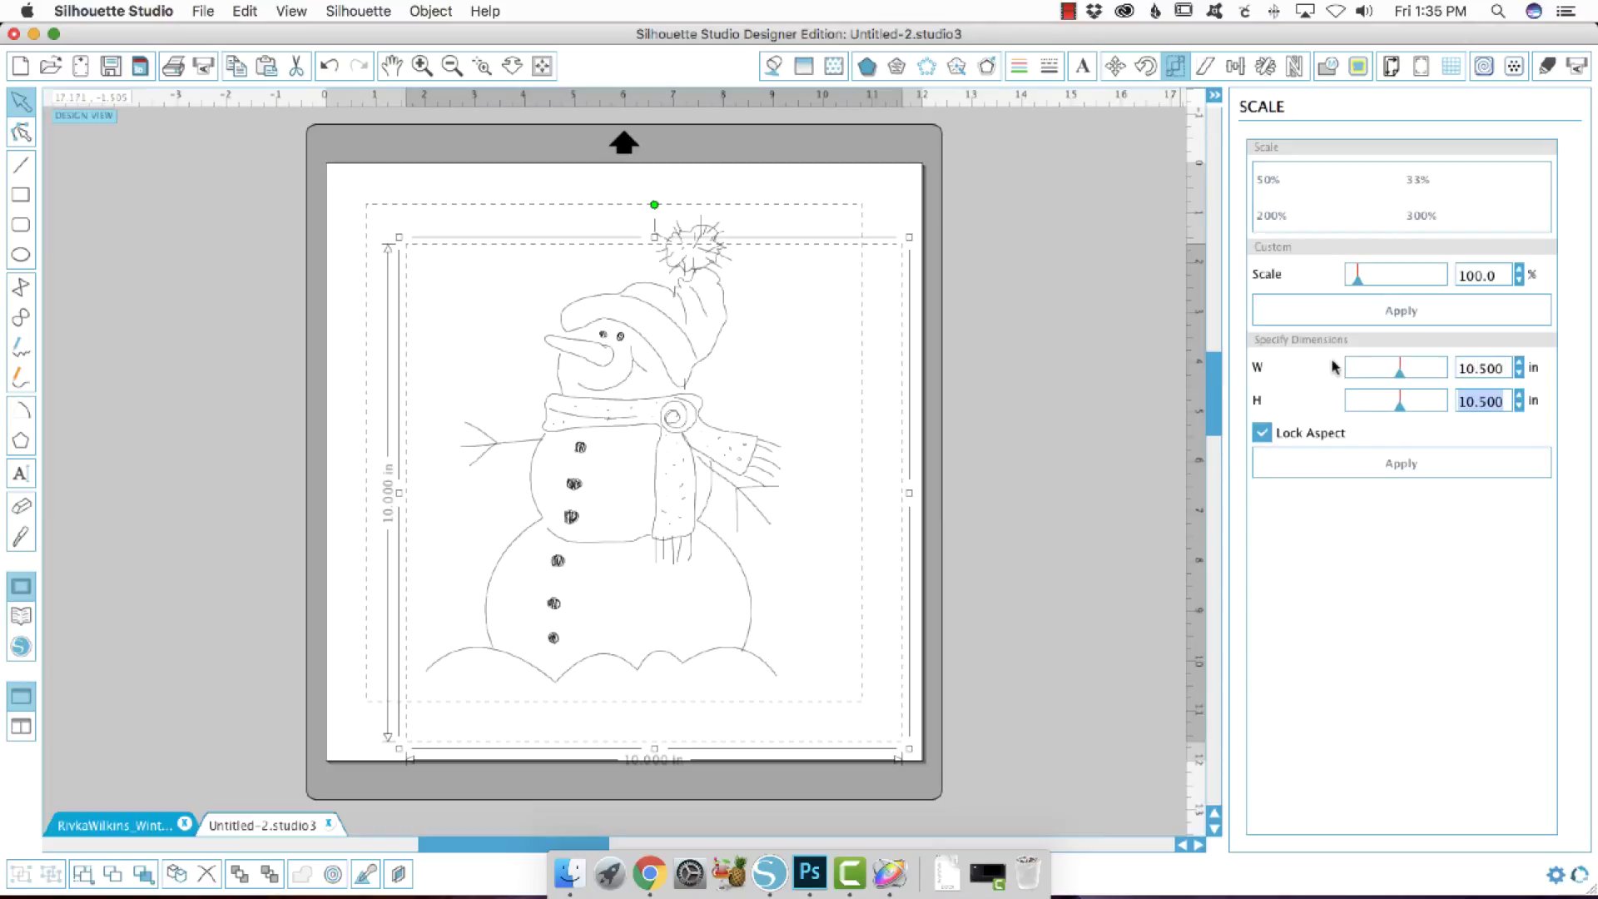
left_click(1258, 462)
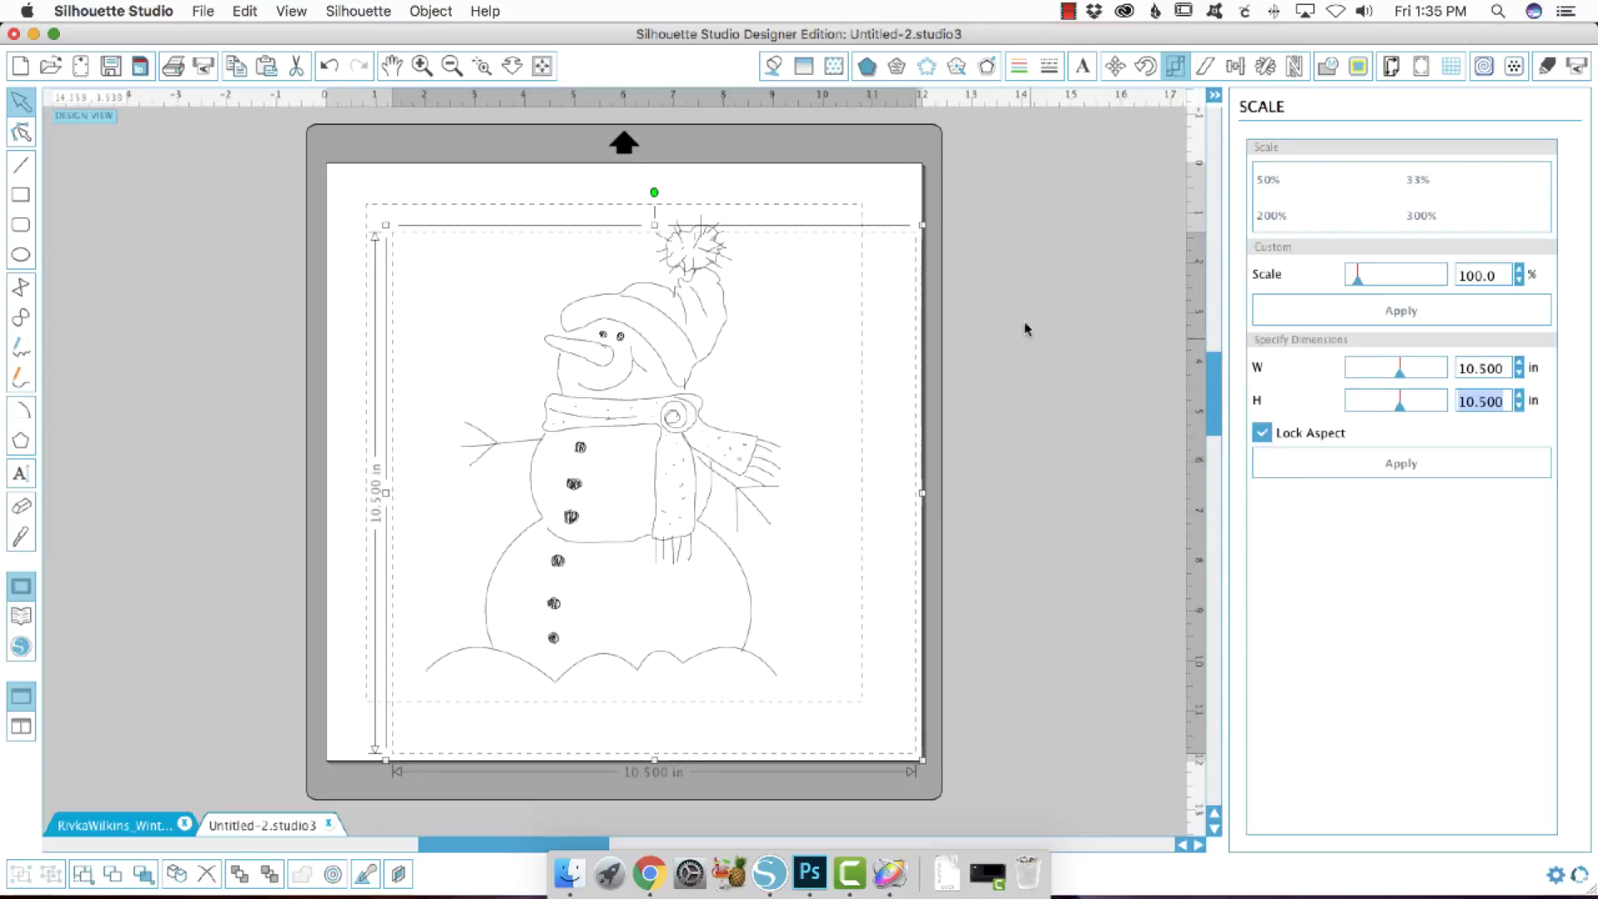
left_click(1048, 66)
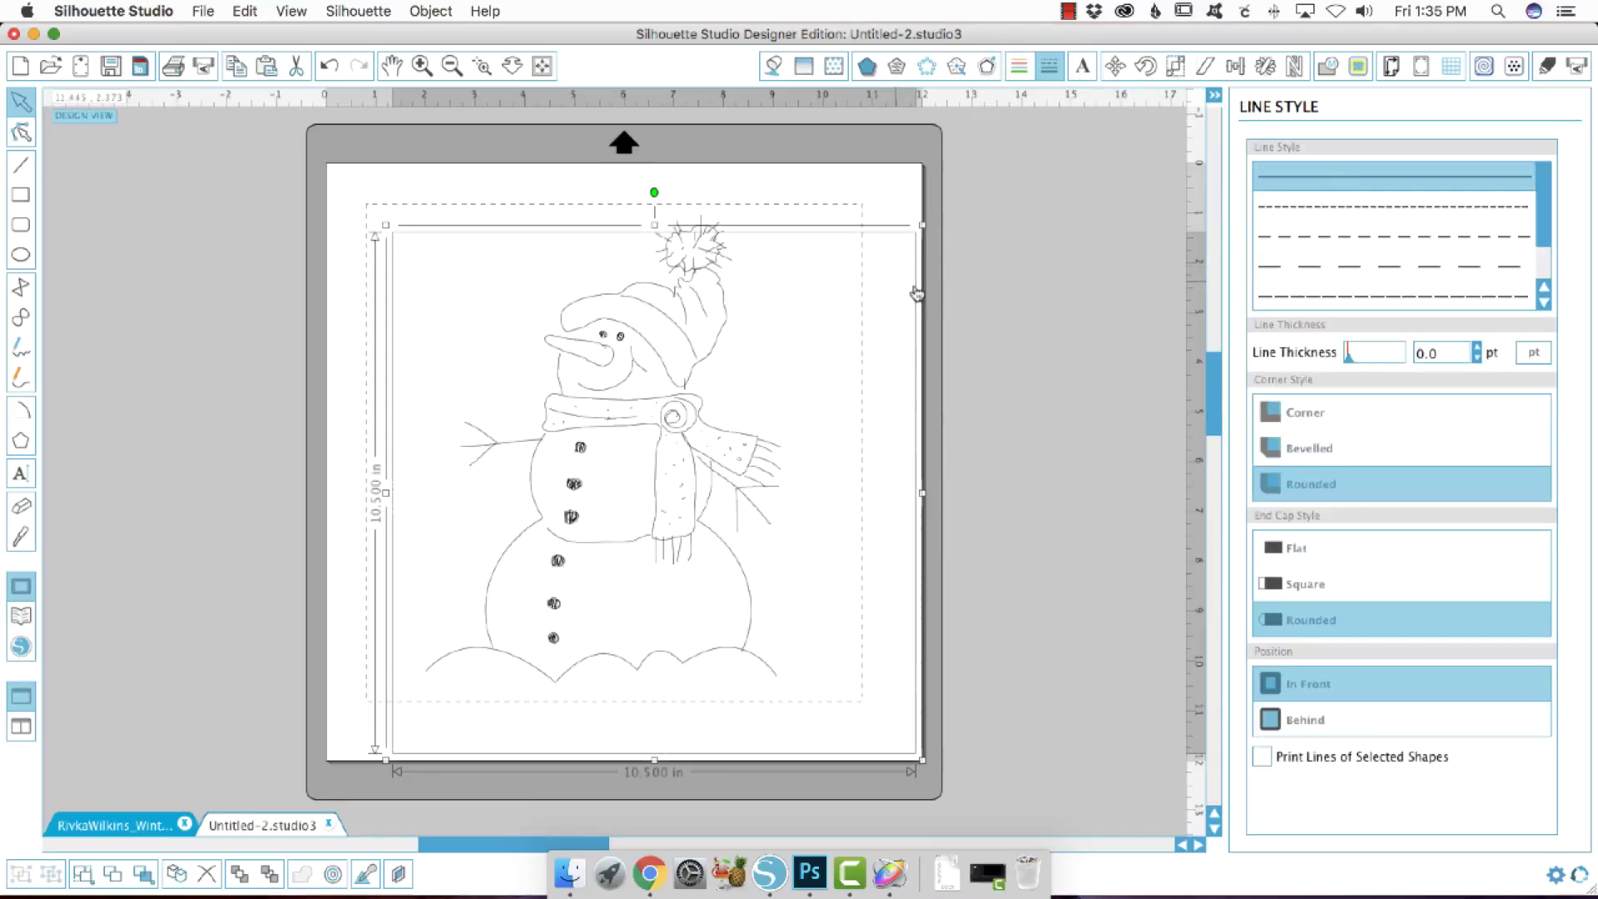
left_click_drag(915, 292, 870, 253)
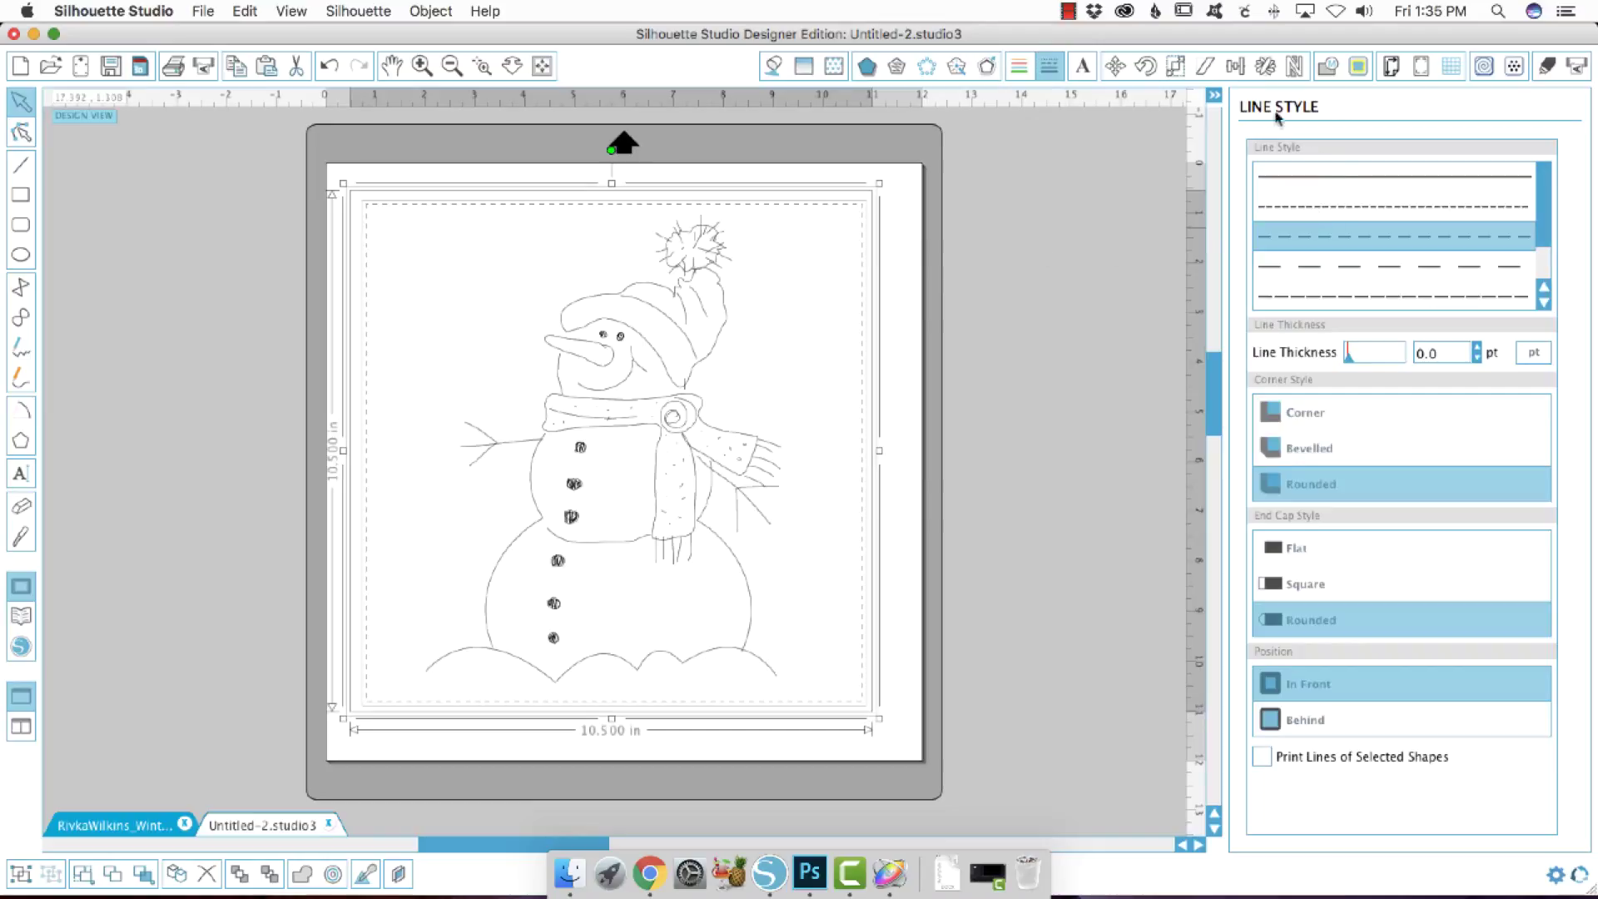
Align the two frames to each other's centre and middle
left_click(1236, 68)
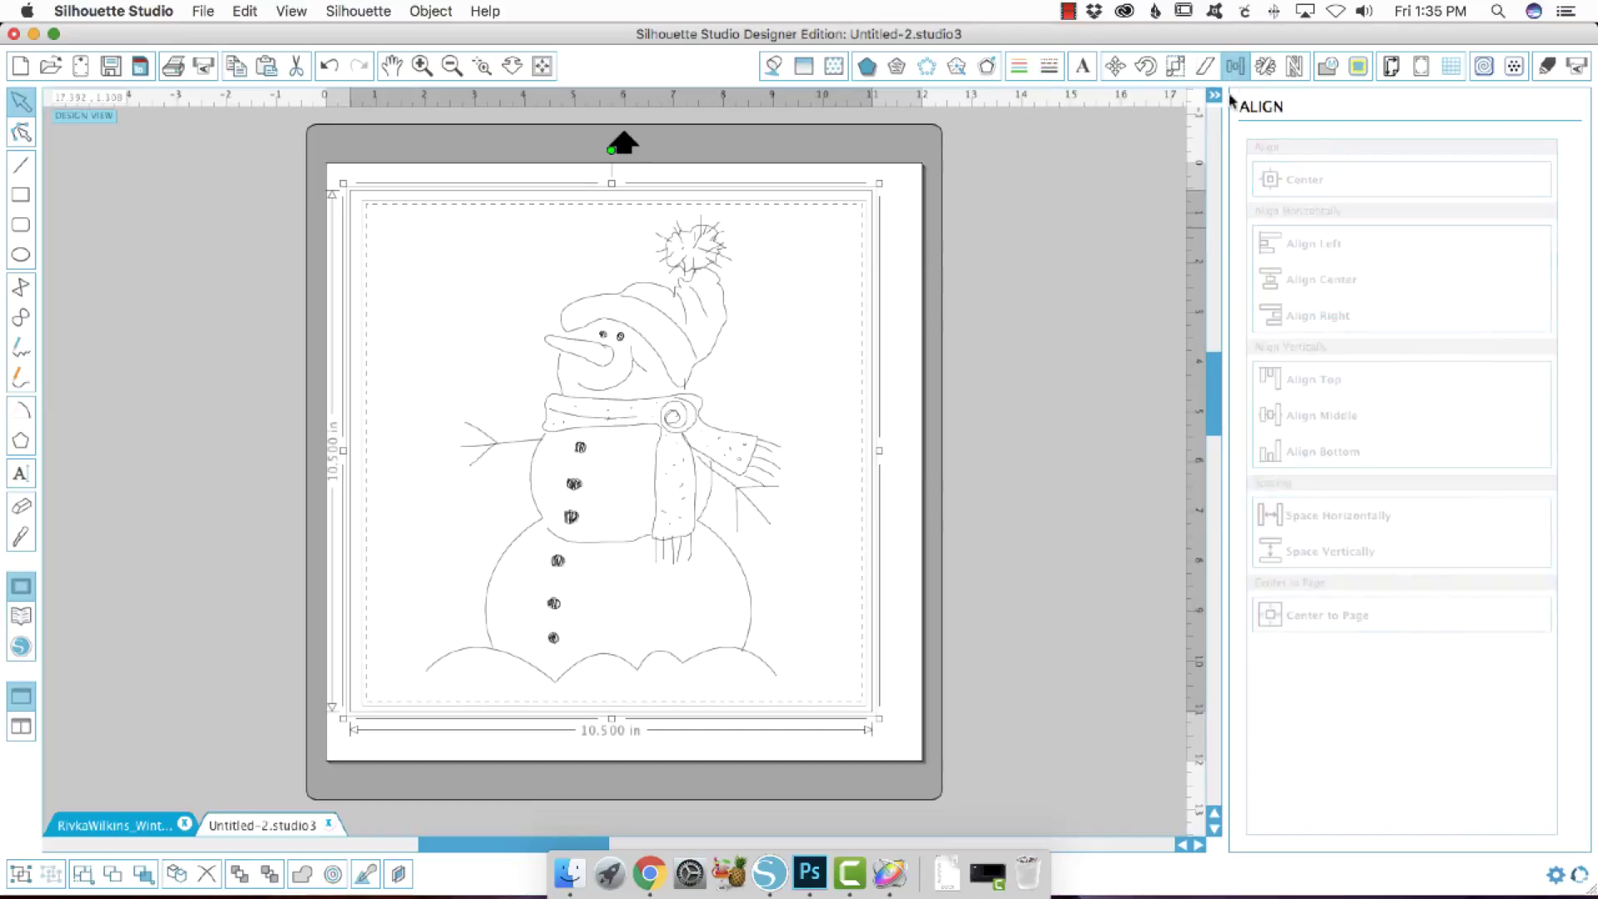
left_click(1342, 296)
left_click(1313, 417)
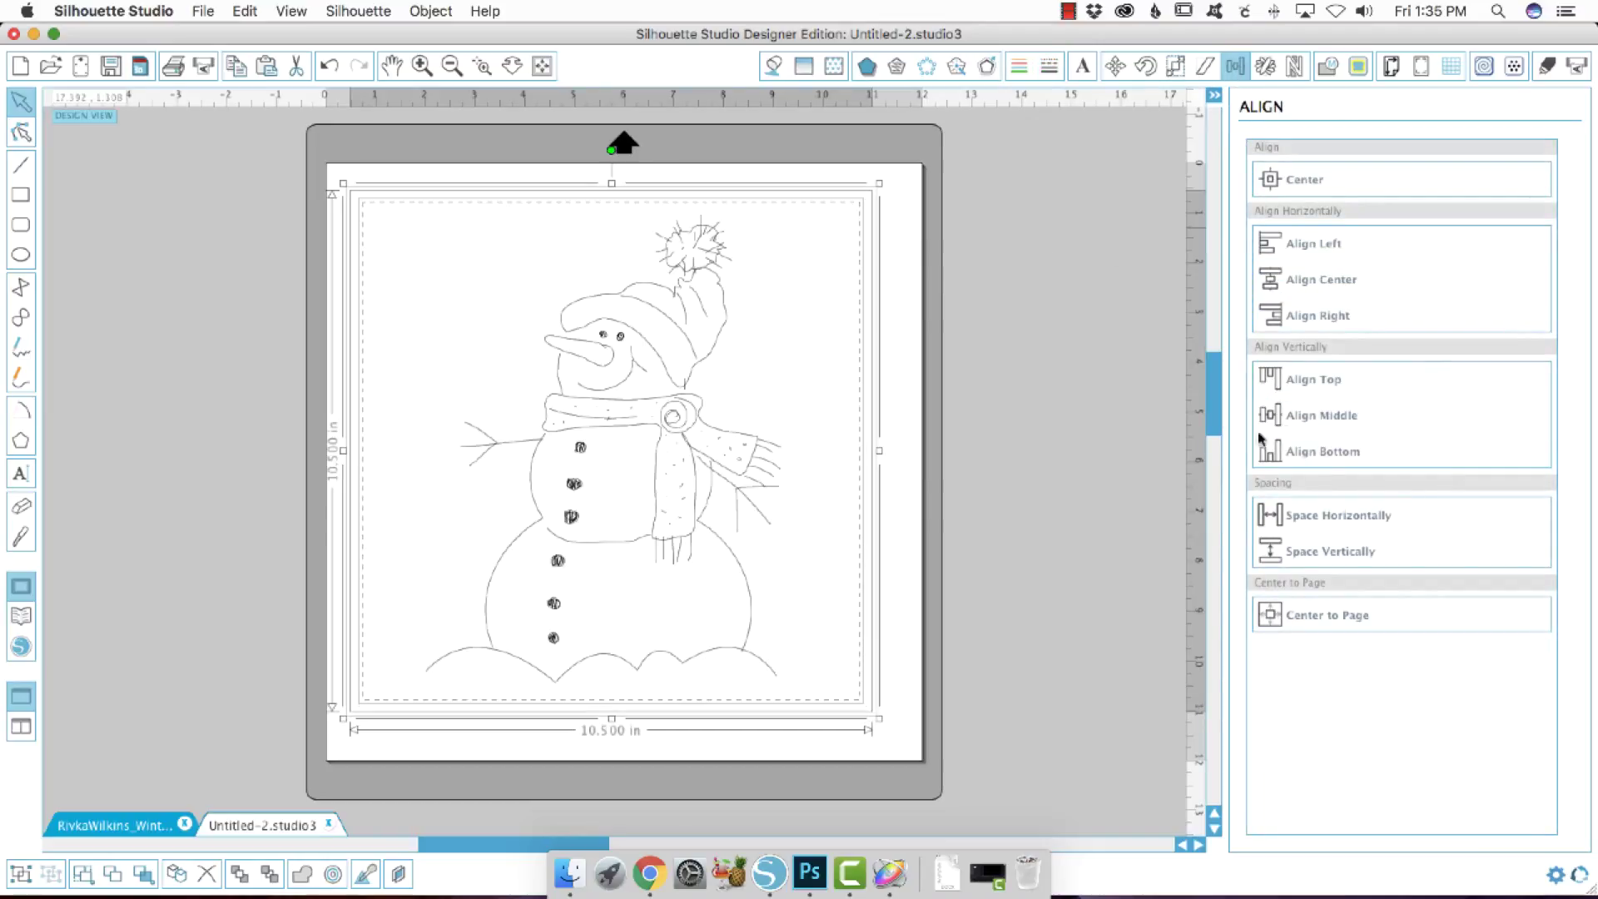
left_click(1110, 433)
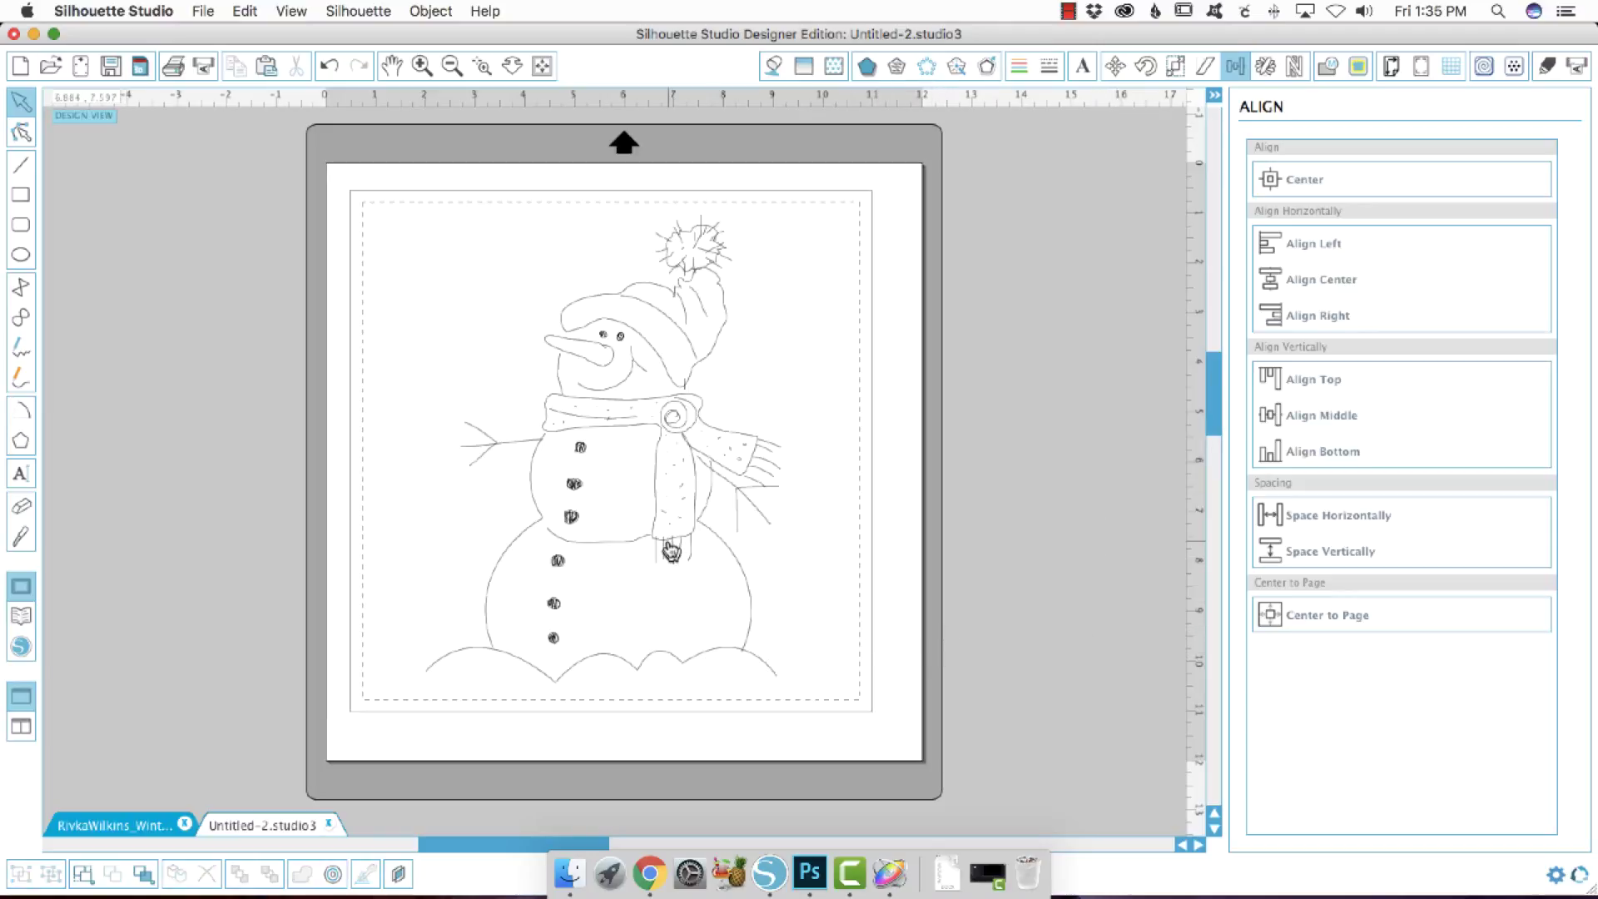
Centre the snowman within the 10.5 in border rectangle
left_click(671, 549)
left_click_drag(900, 719, 408, 273)
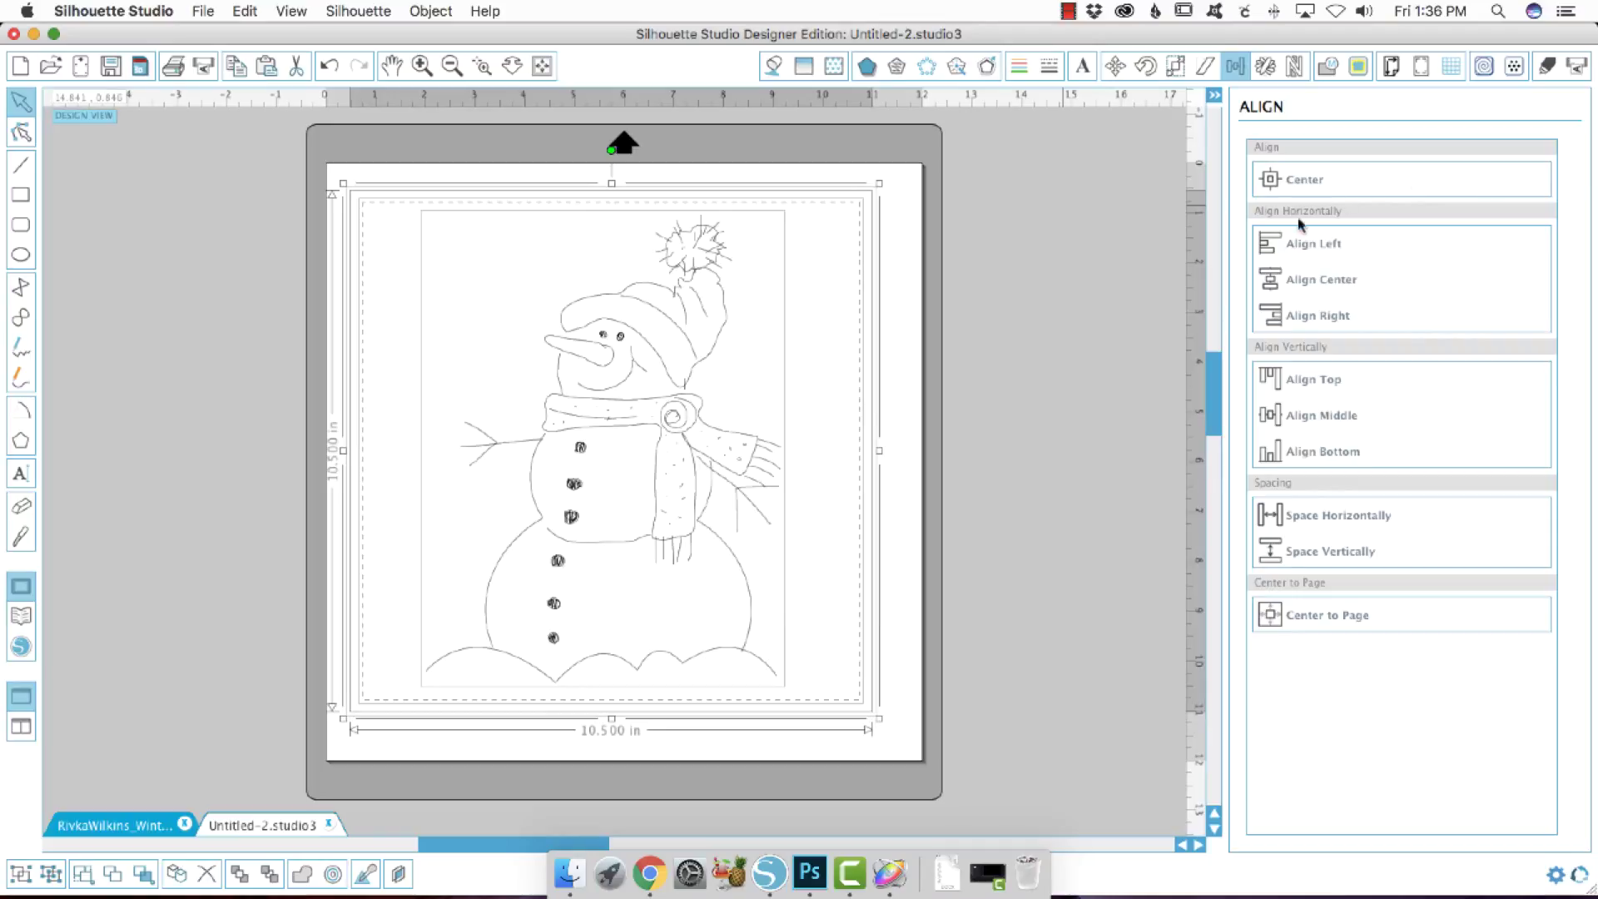
left_click(1313, 190)
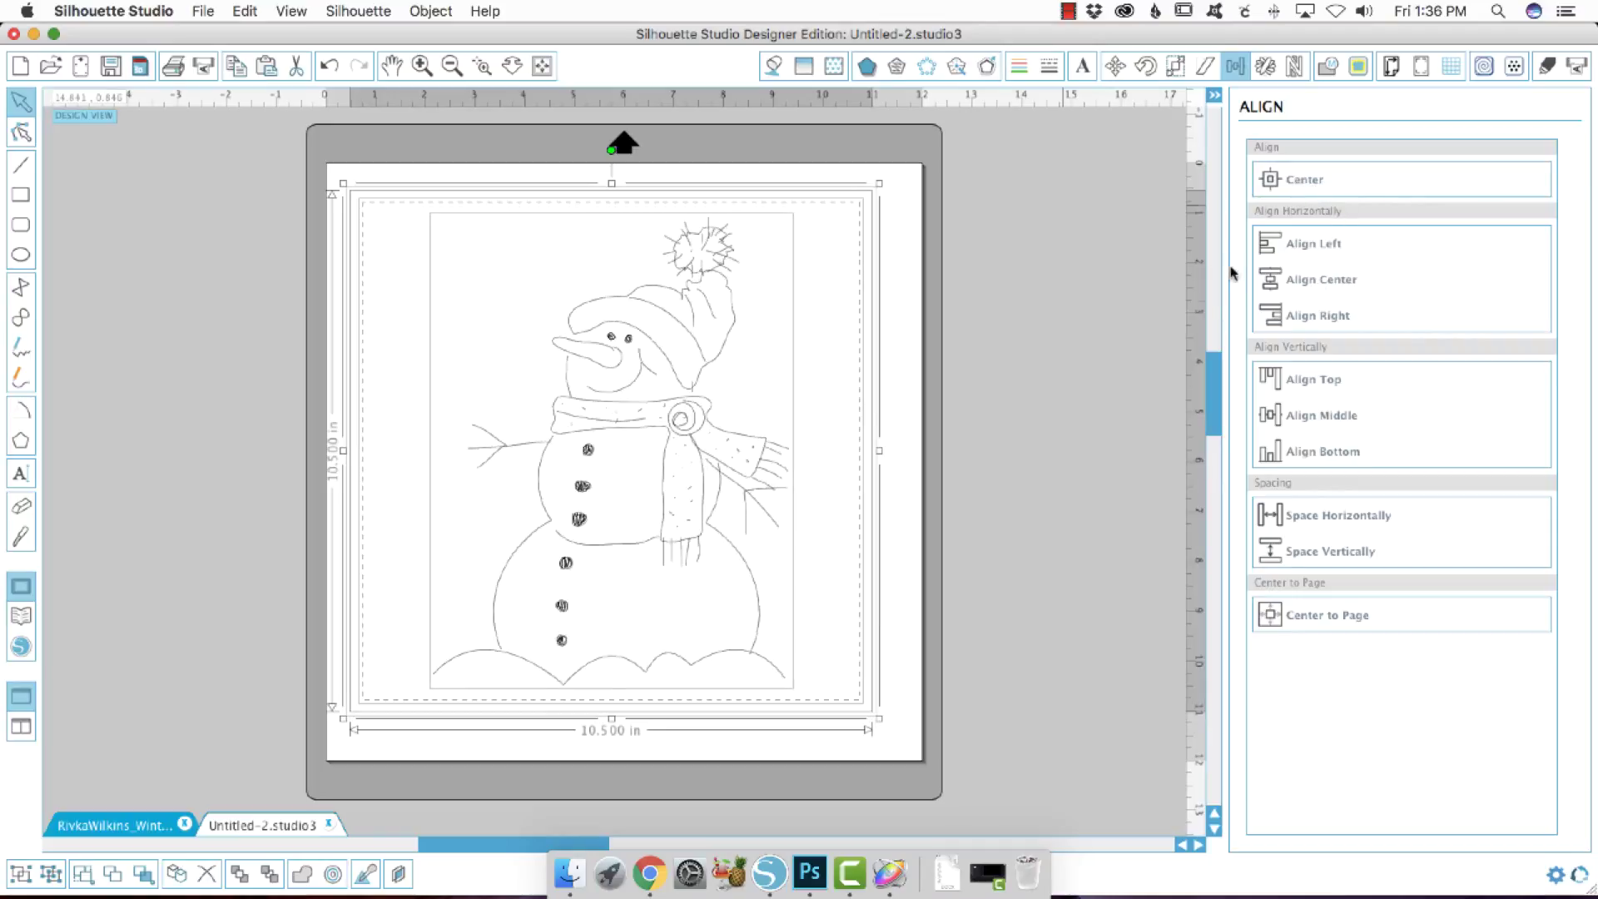
left_click(1147, 342)
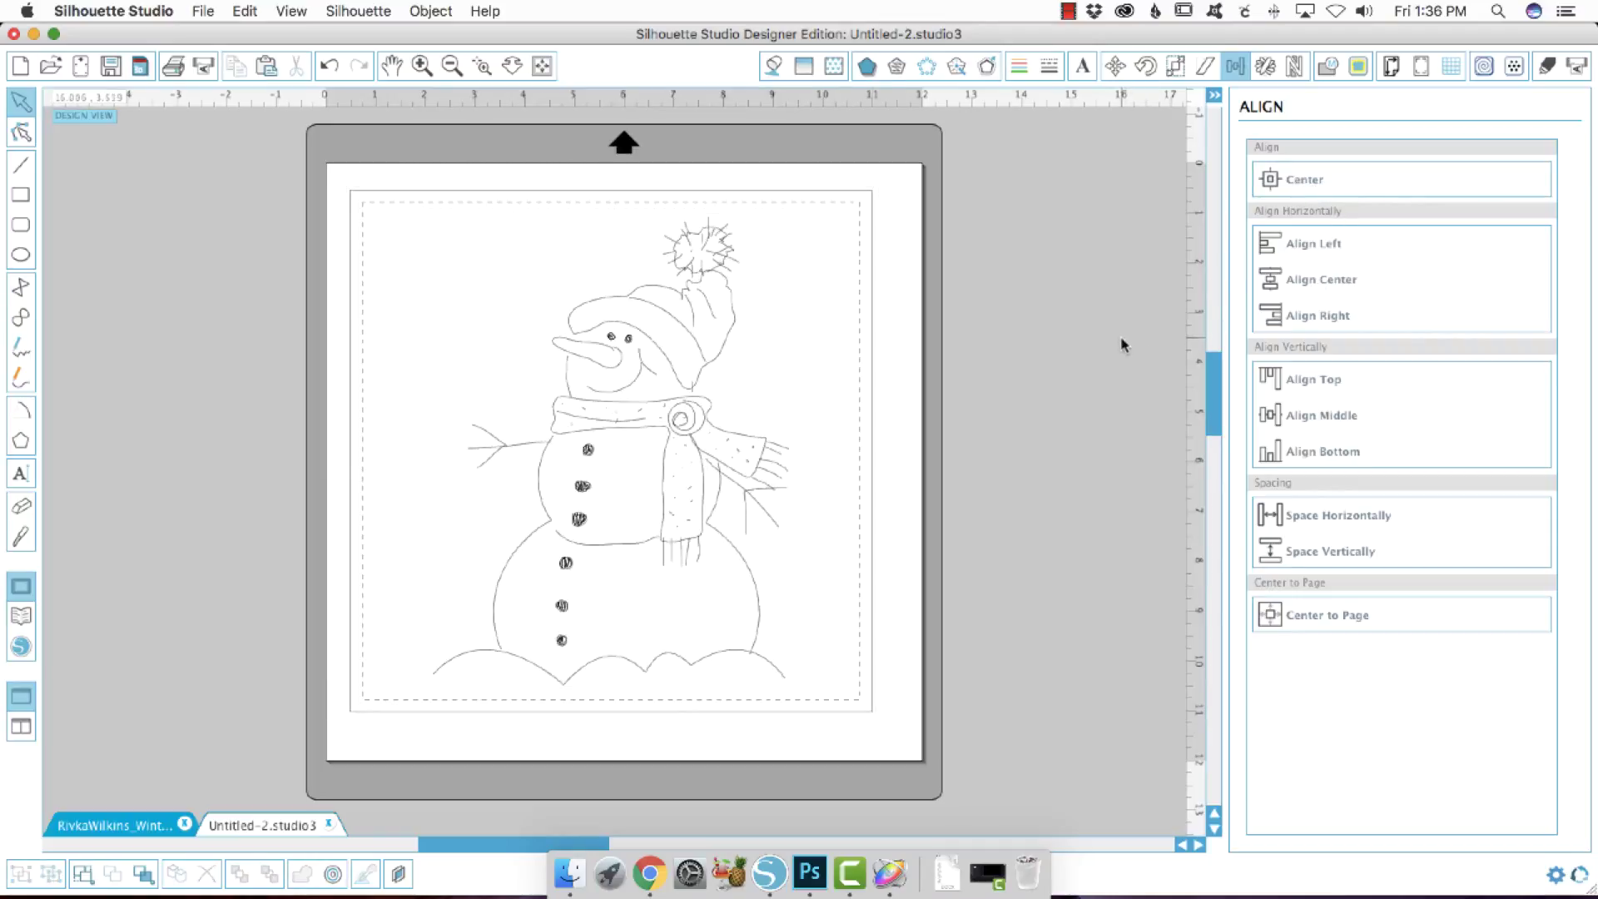
left_click(756, 478)
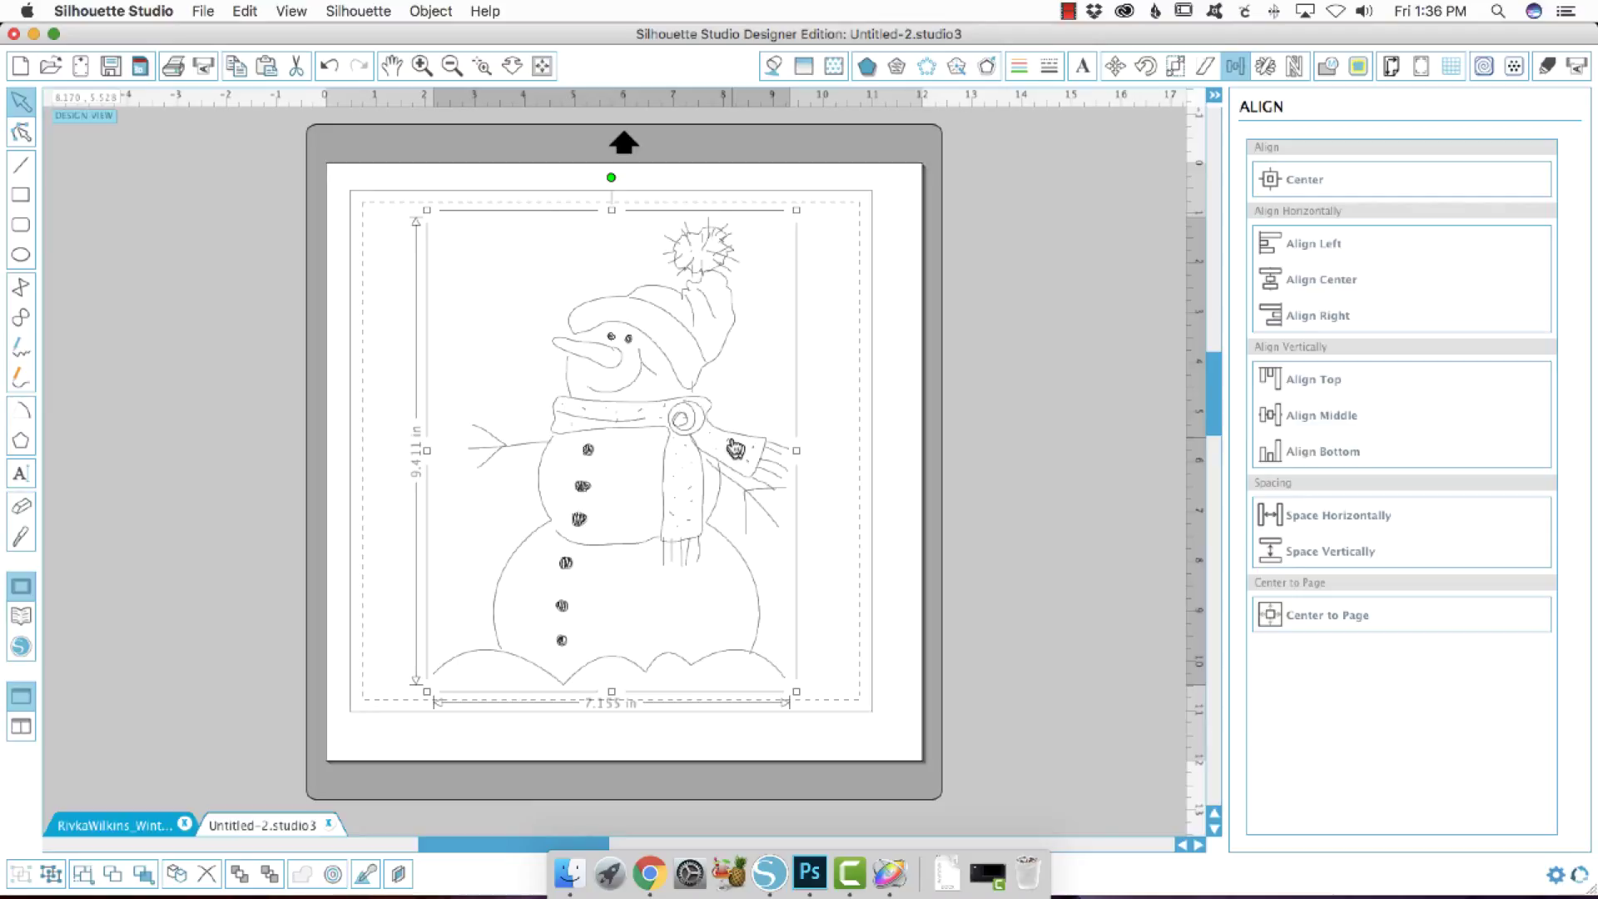
right_click(735, 446)
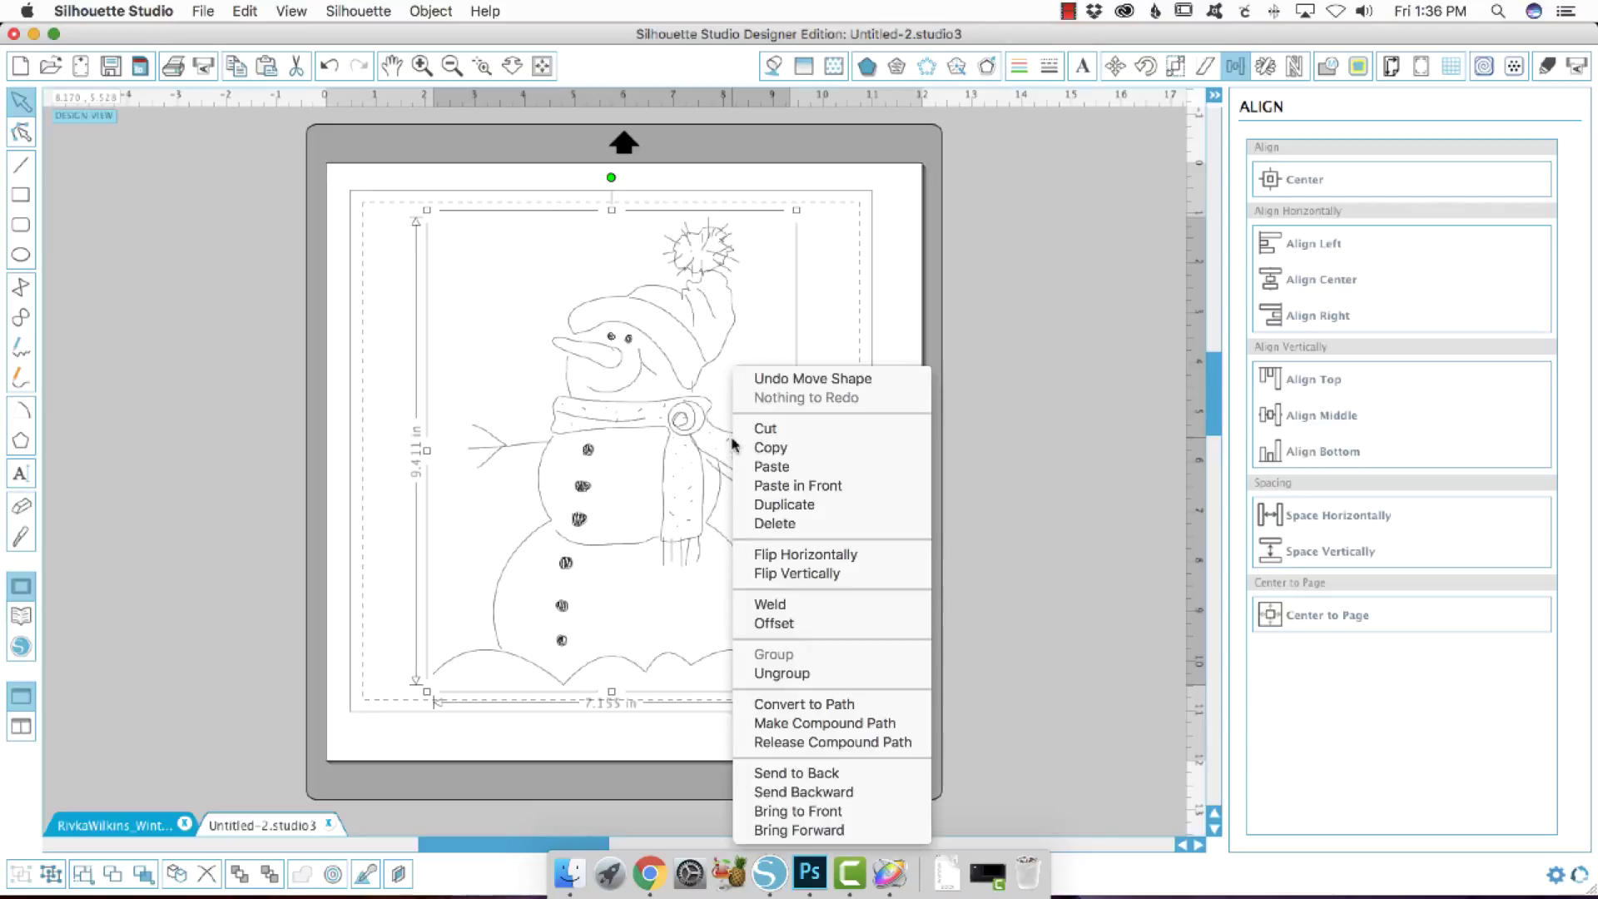
left_click(804, 742)
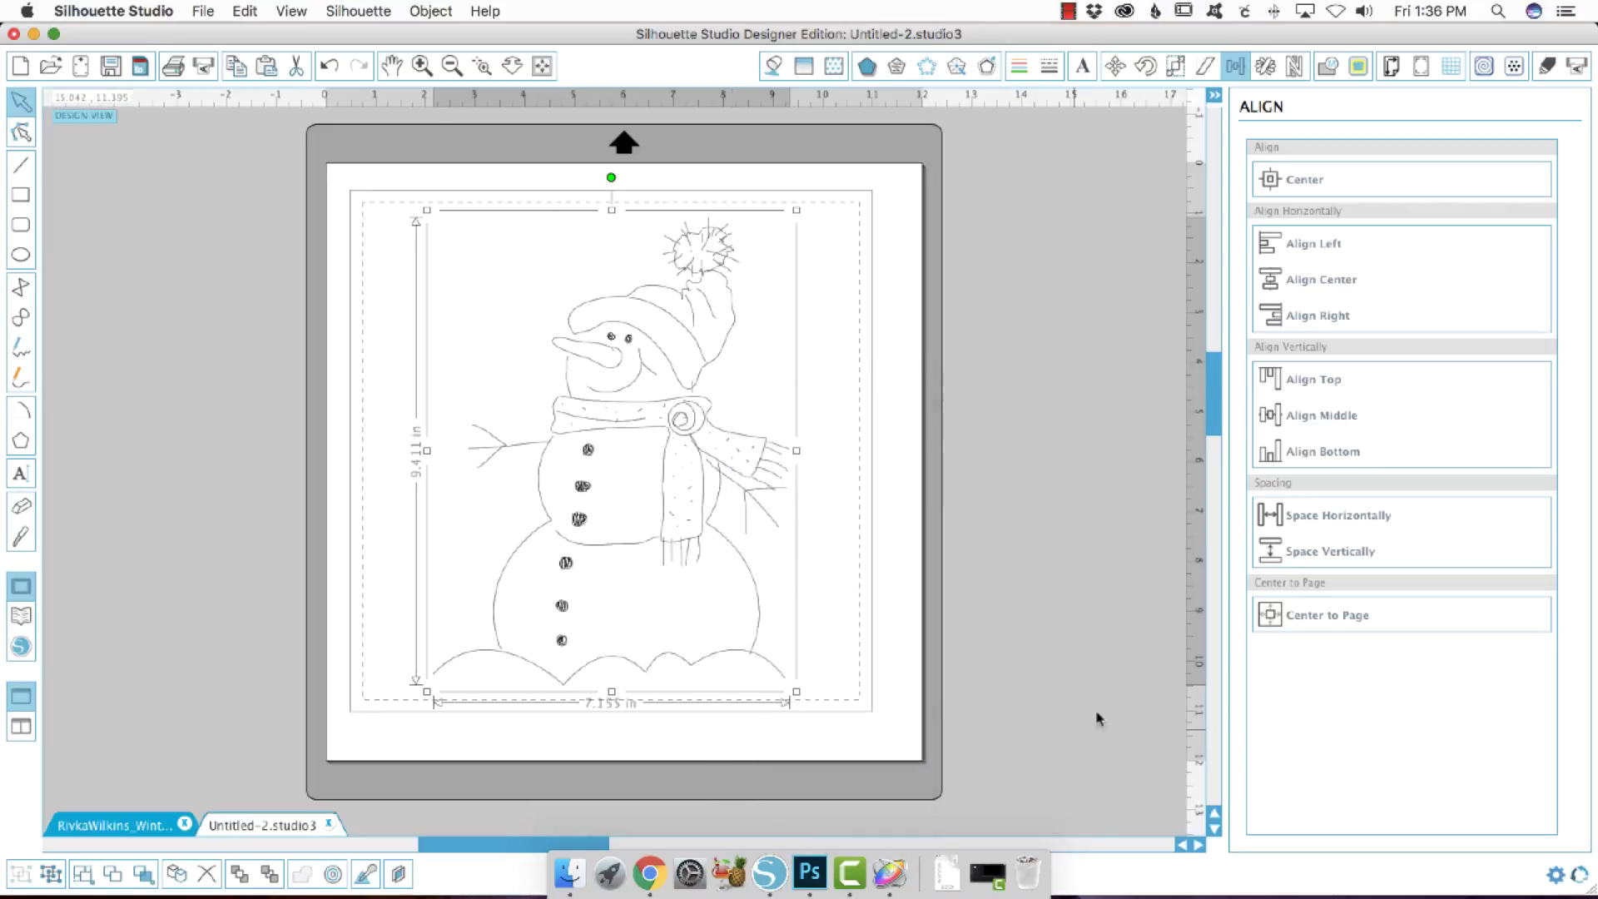
right_click(765, 460)
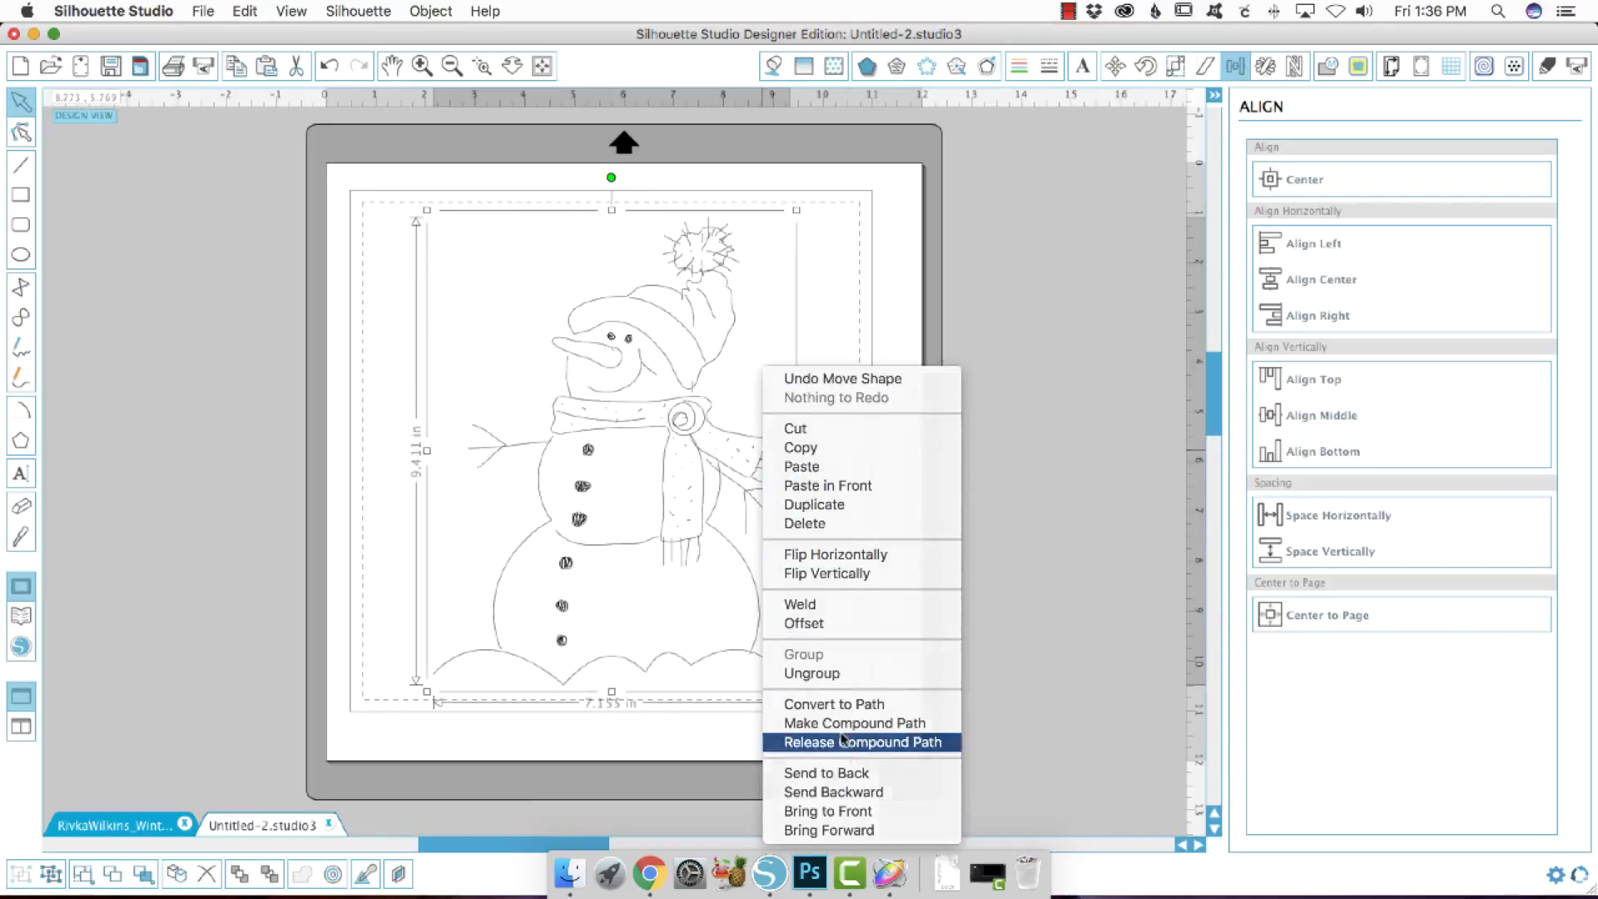
left_click(832, 740)
right_click(743, 472)
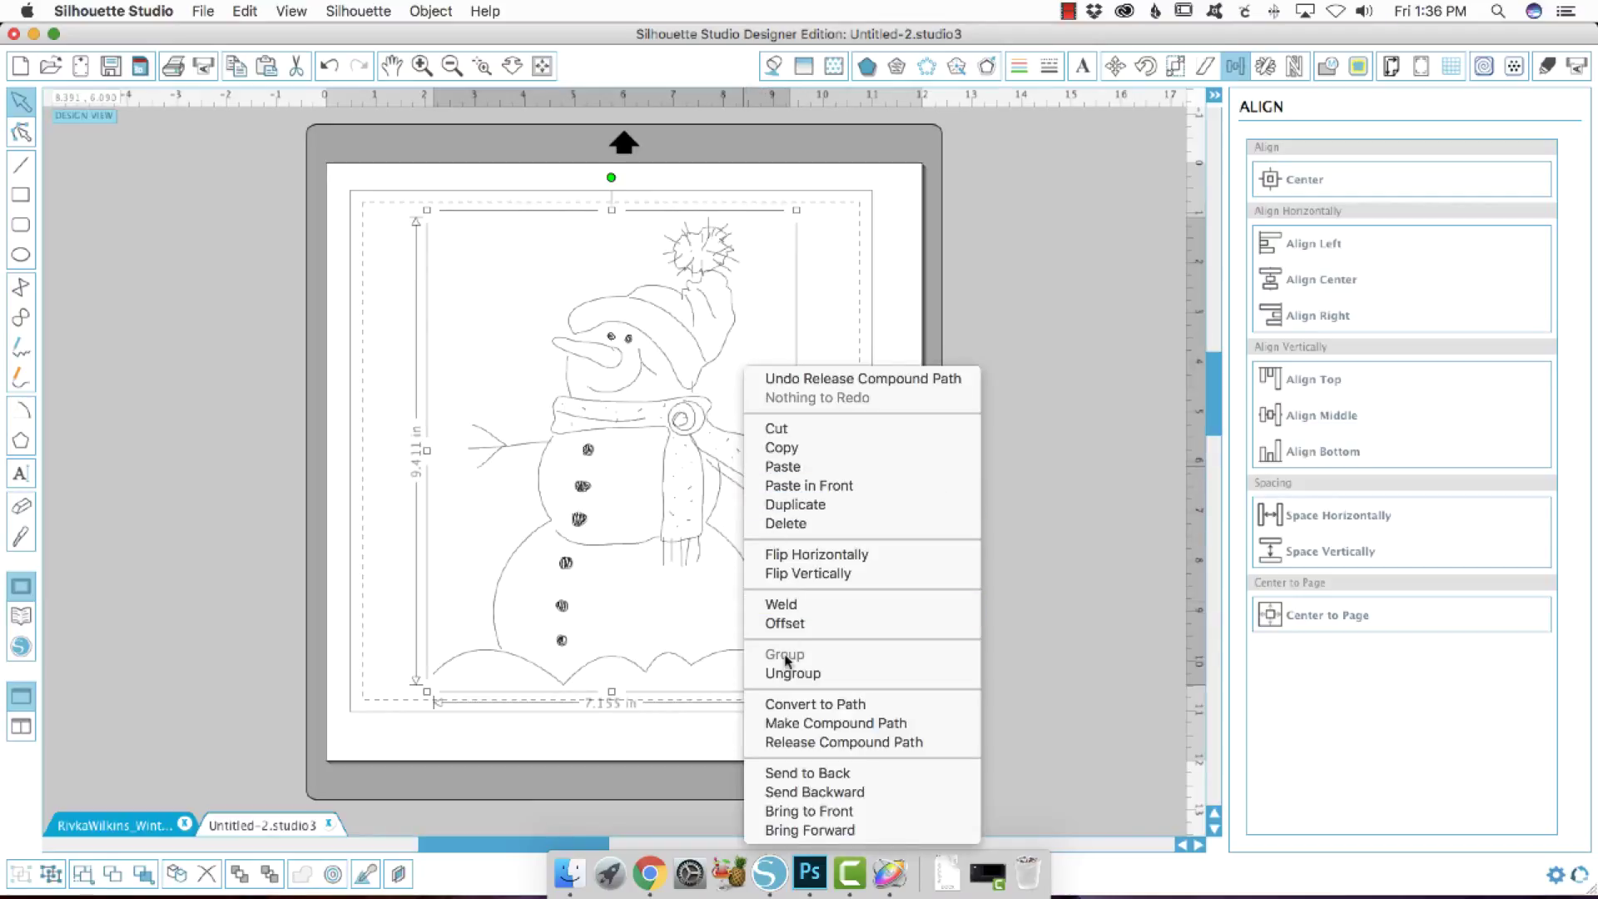
left_click(807, 739)
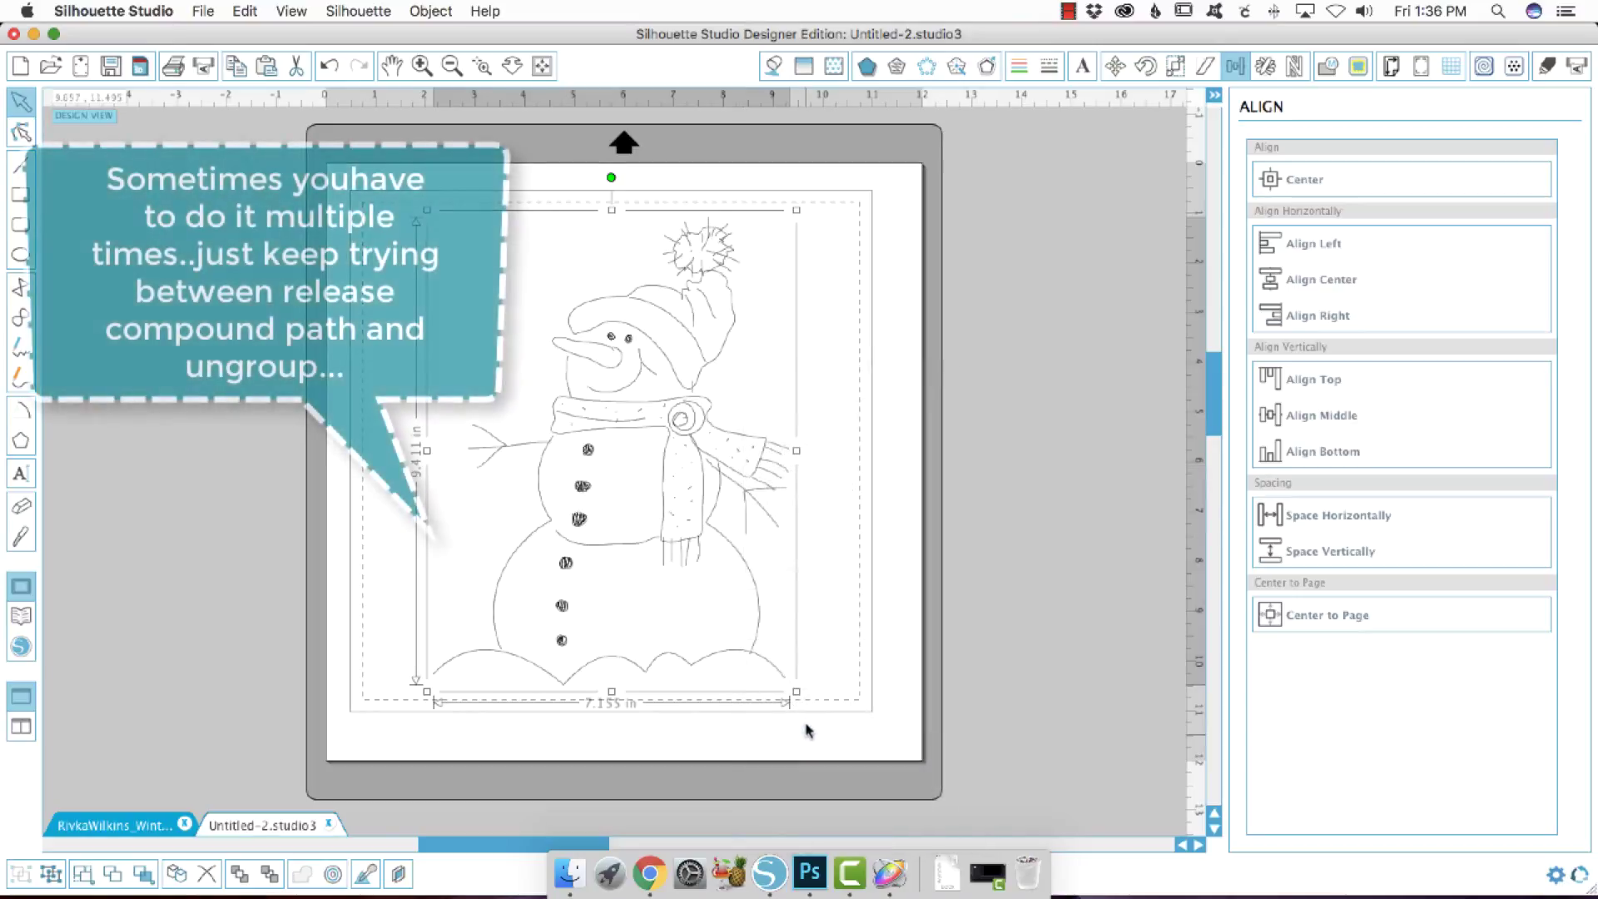
right_click(743, 630)
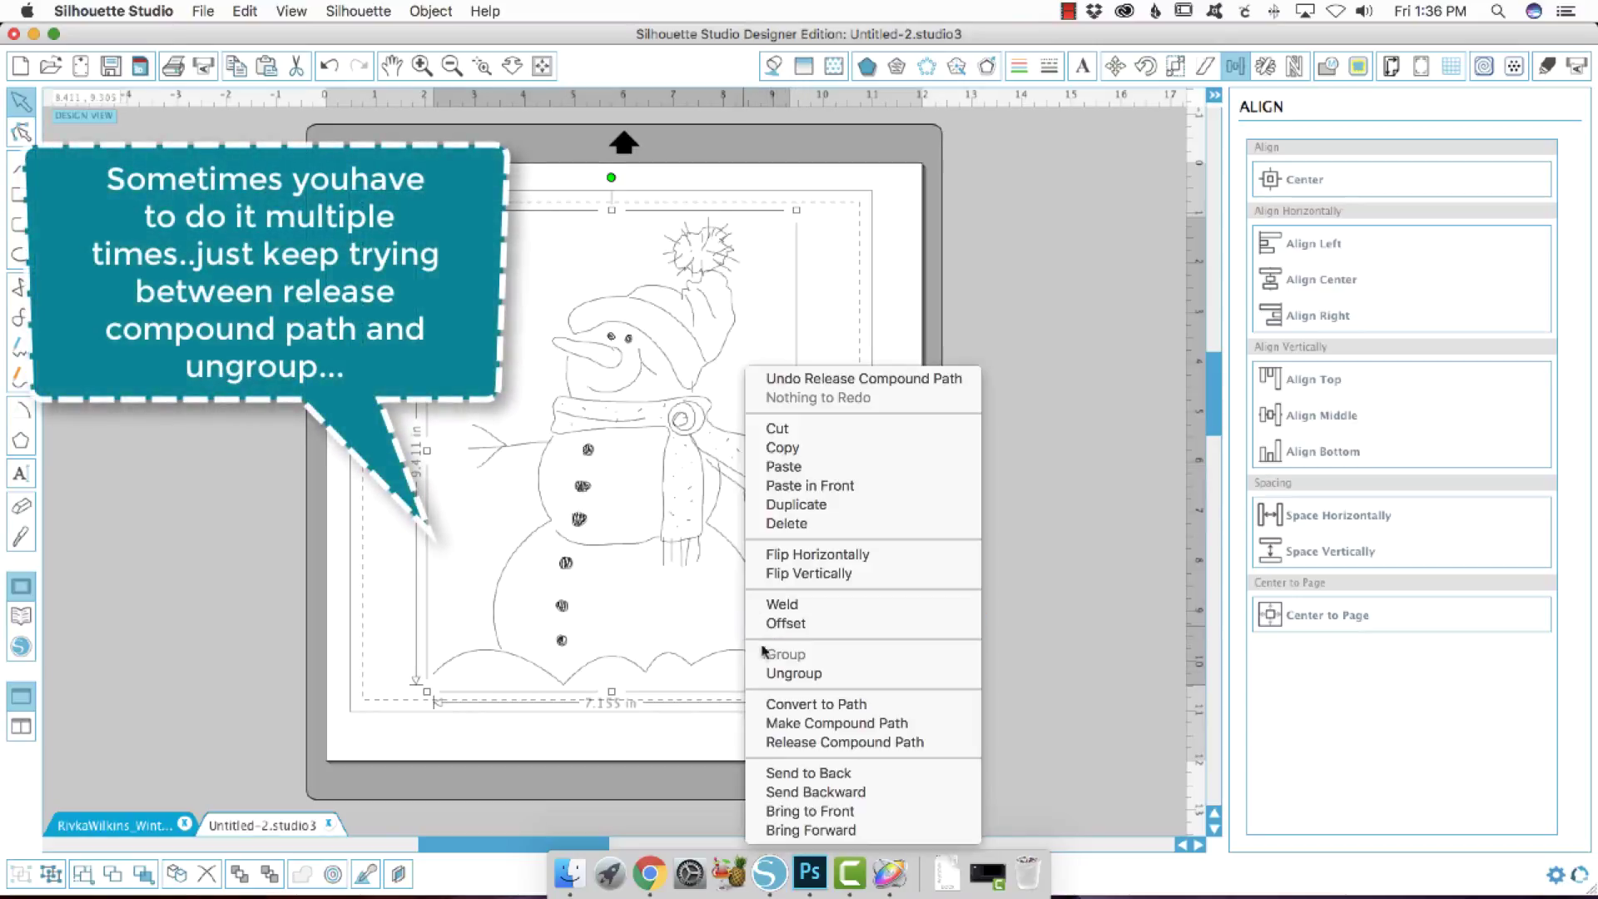
left_click(773, 673)
left_click(1118, 641)
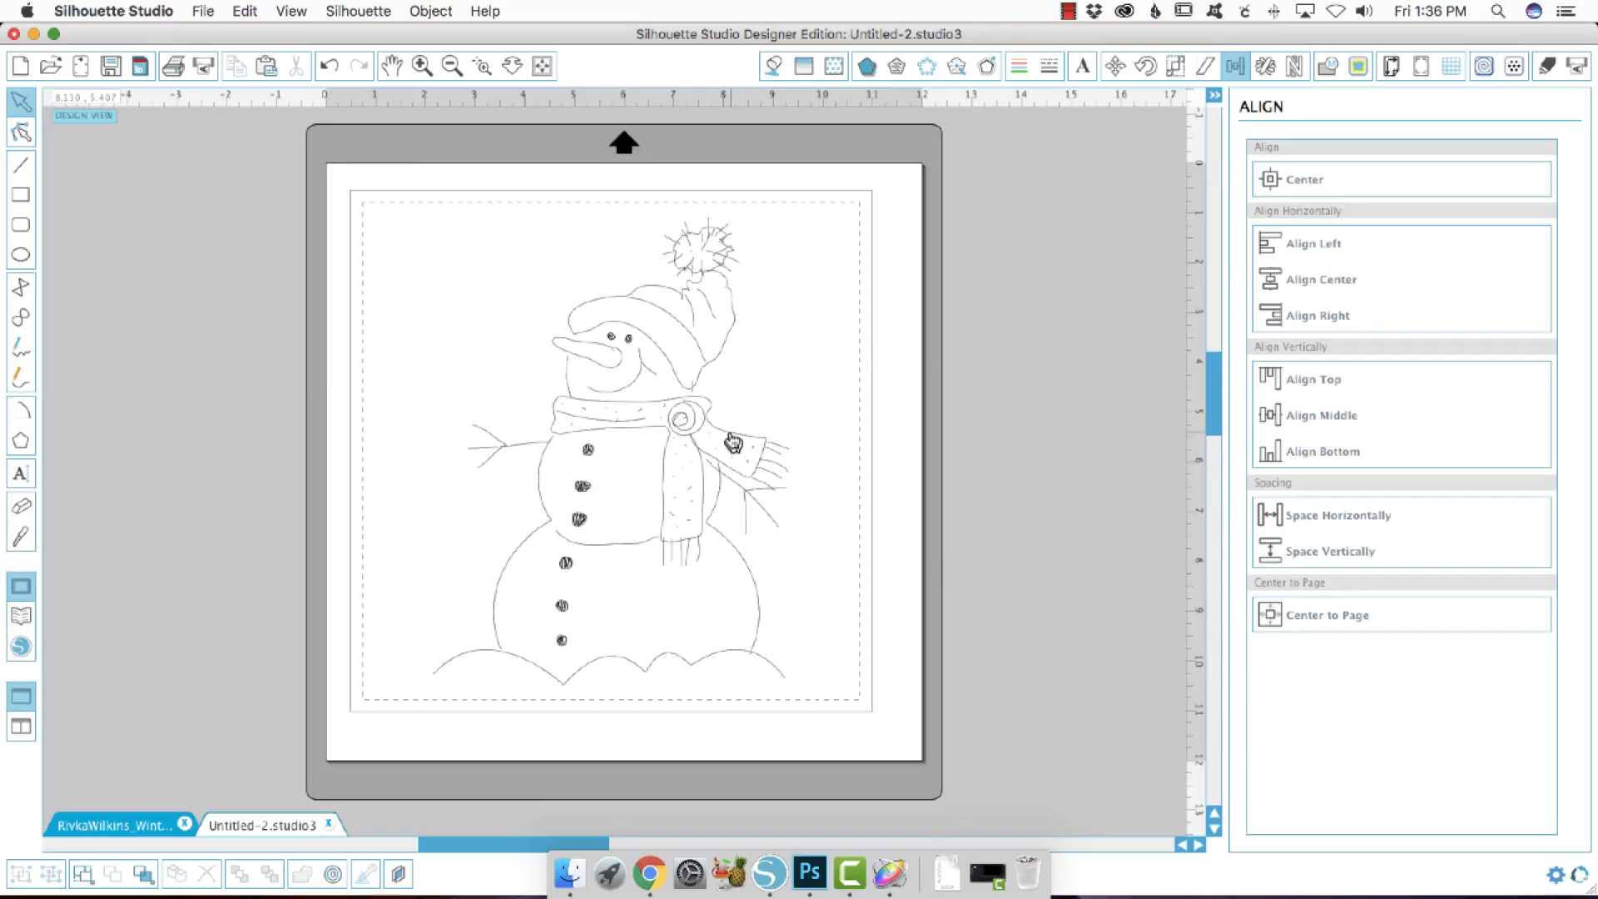
left_click(598, 425)
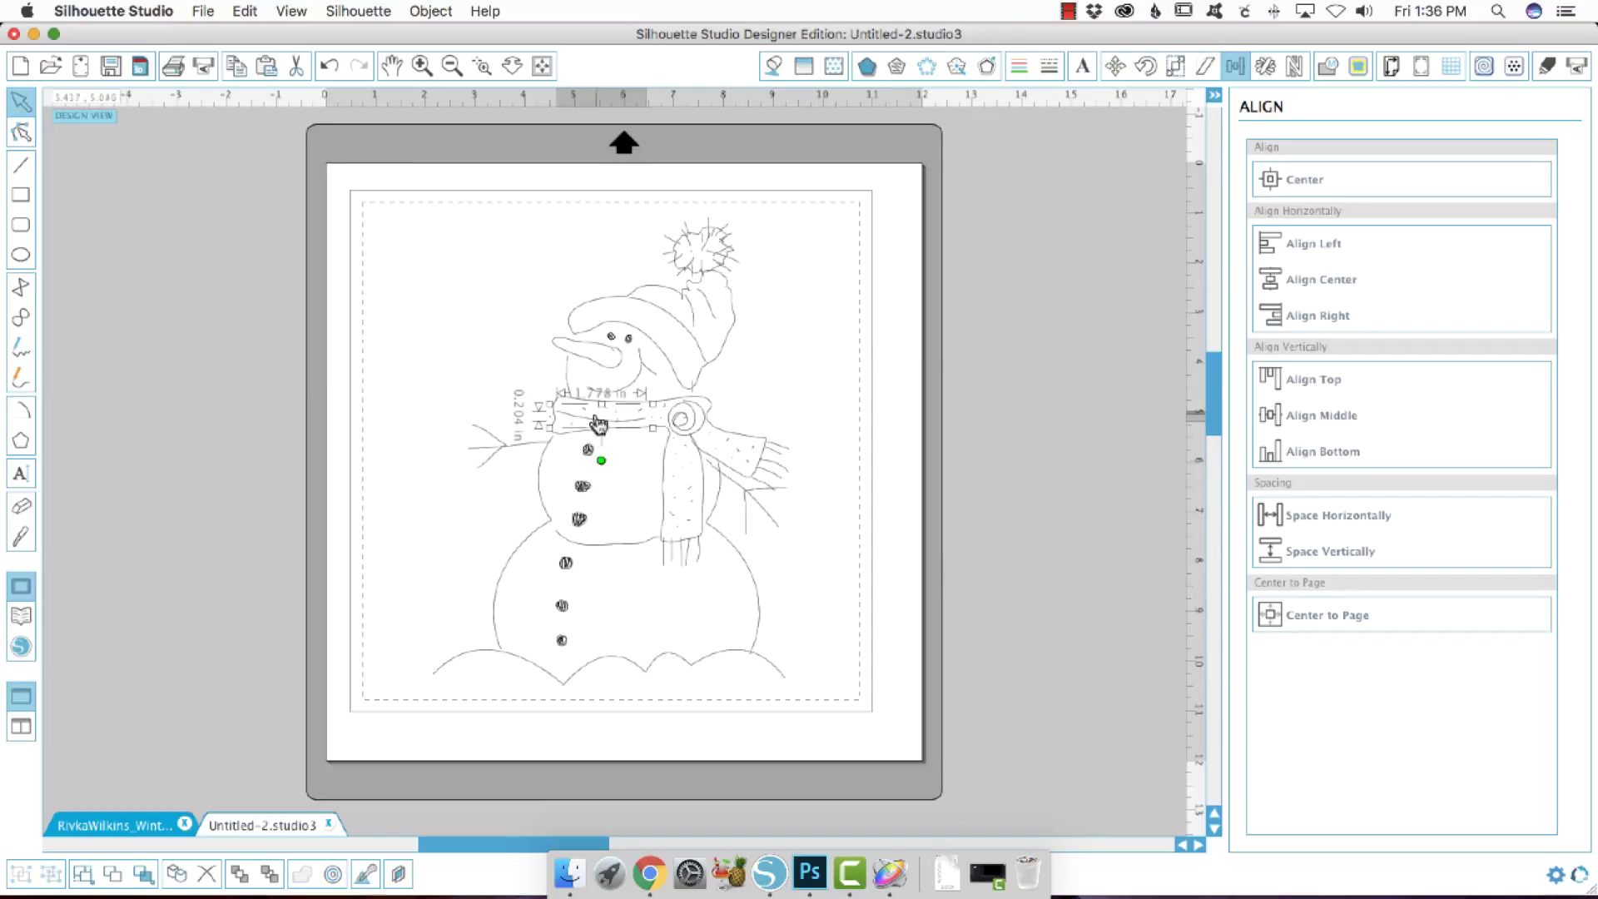
left_click(761, 451)
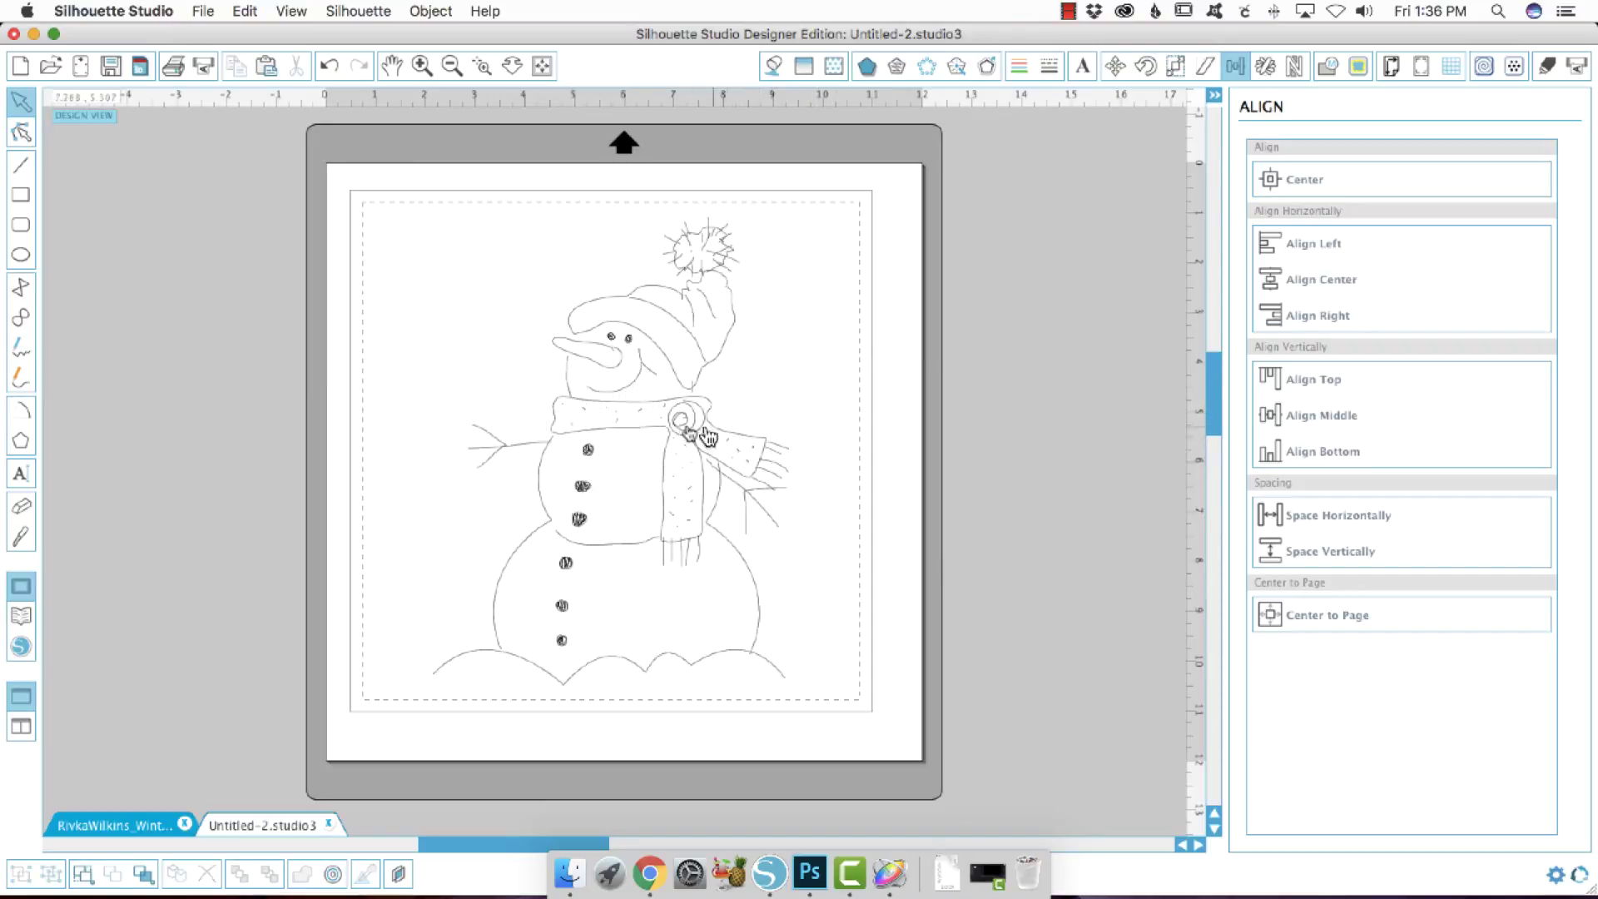
left_click(571, 420)
left_click(572, 428)
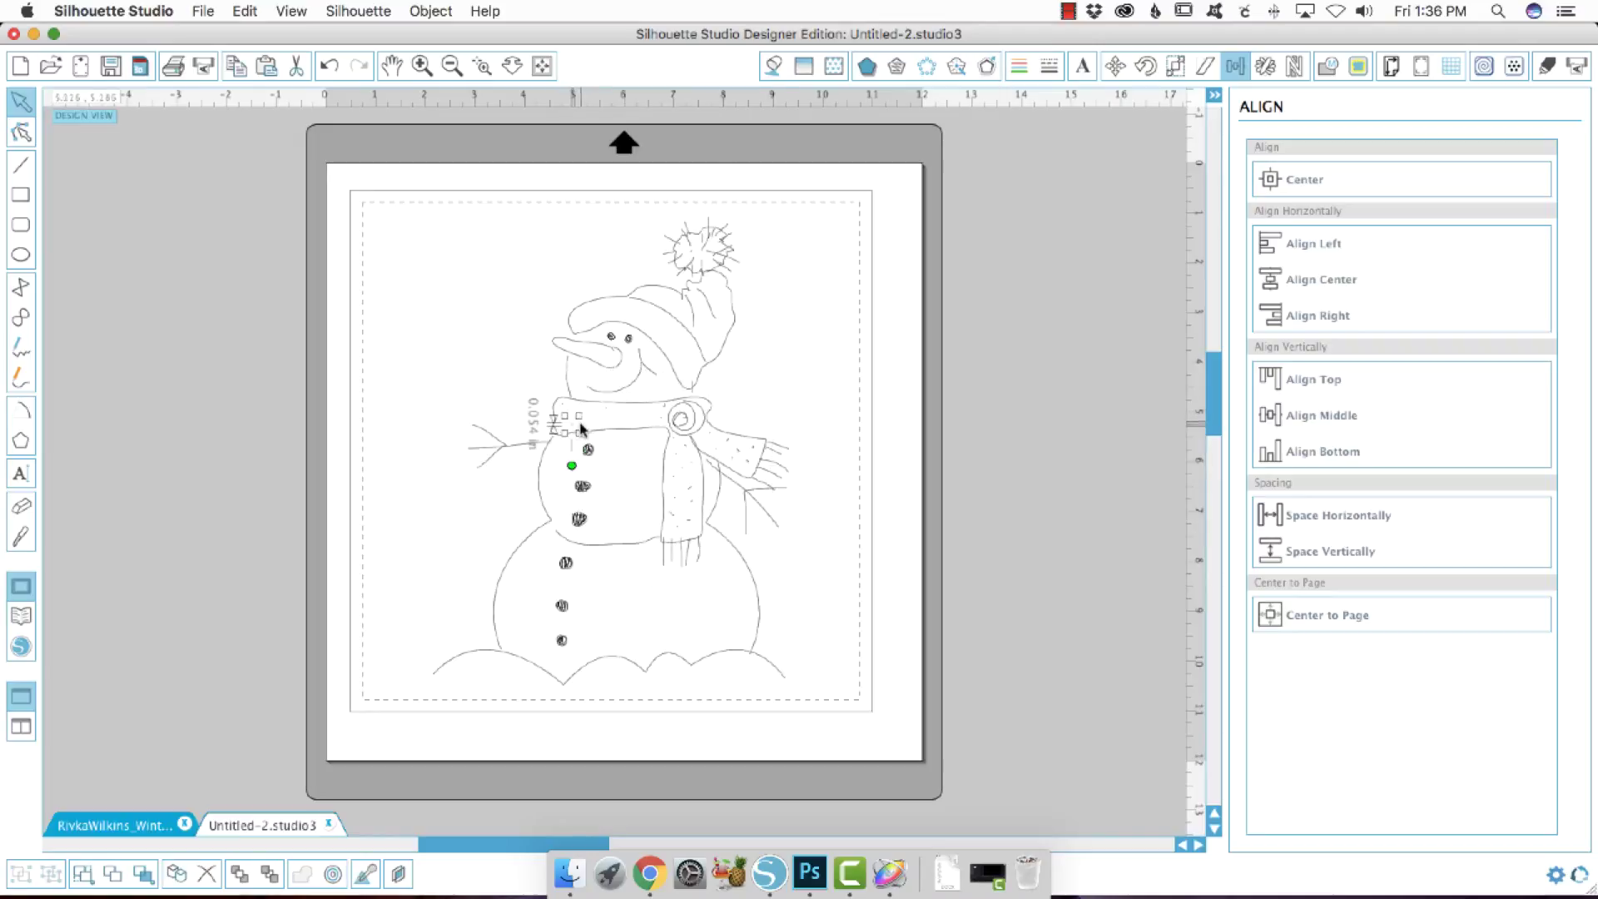
left_click(574, 433)
left_click(572, 411)
key("Delete")
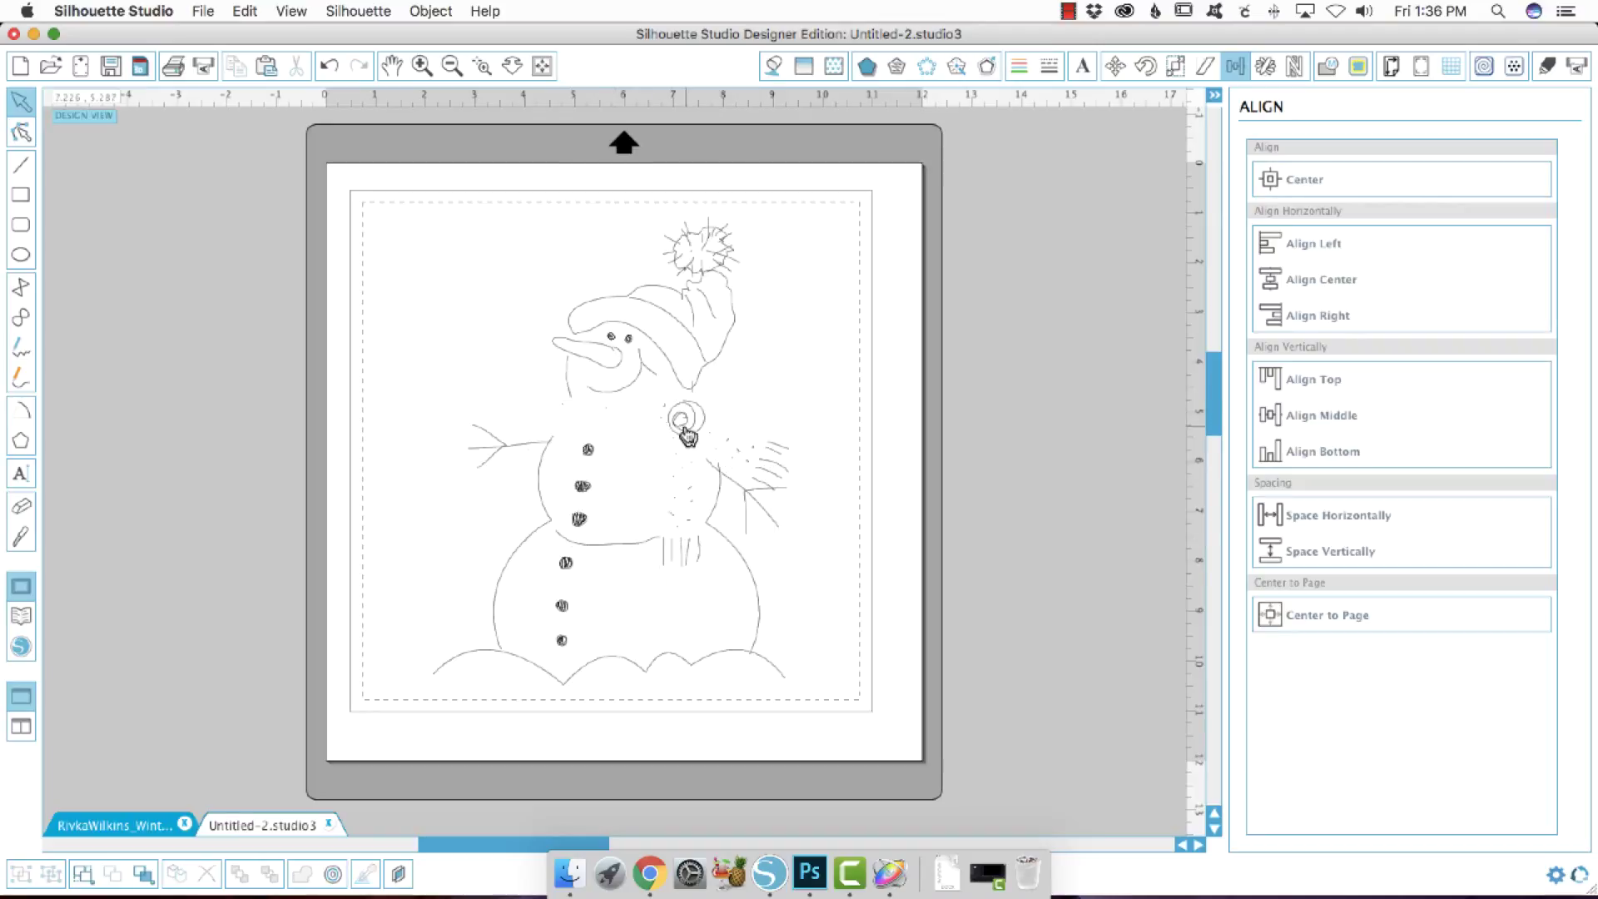
key("super+z")
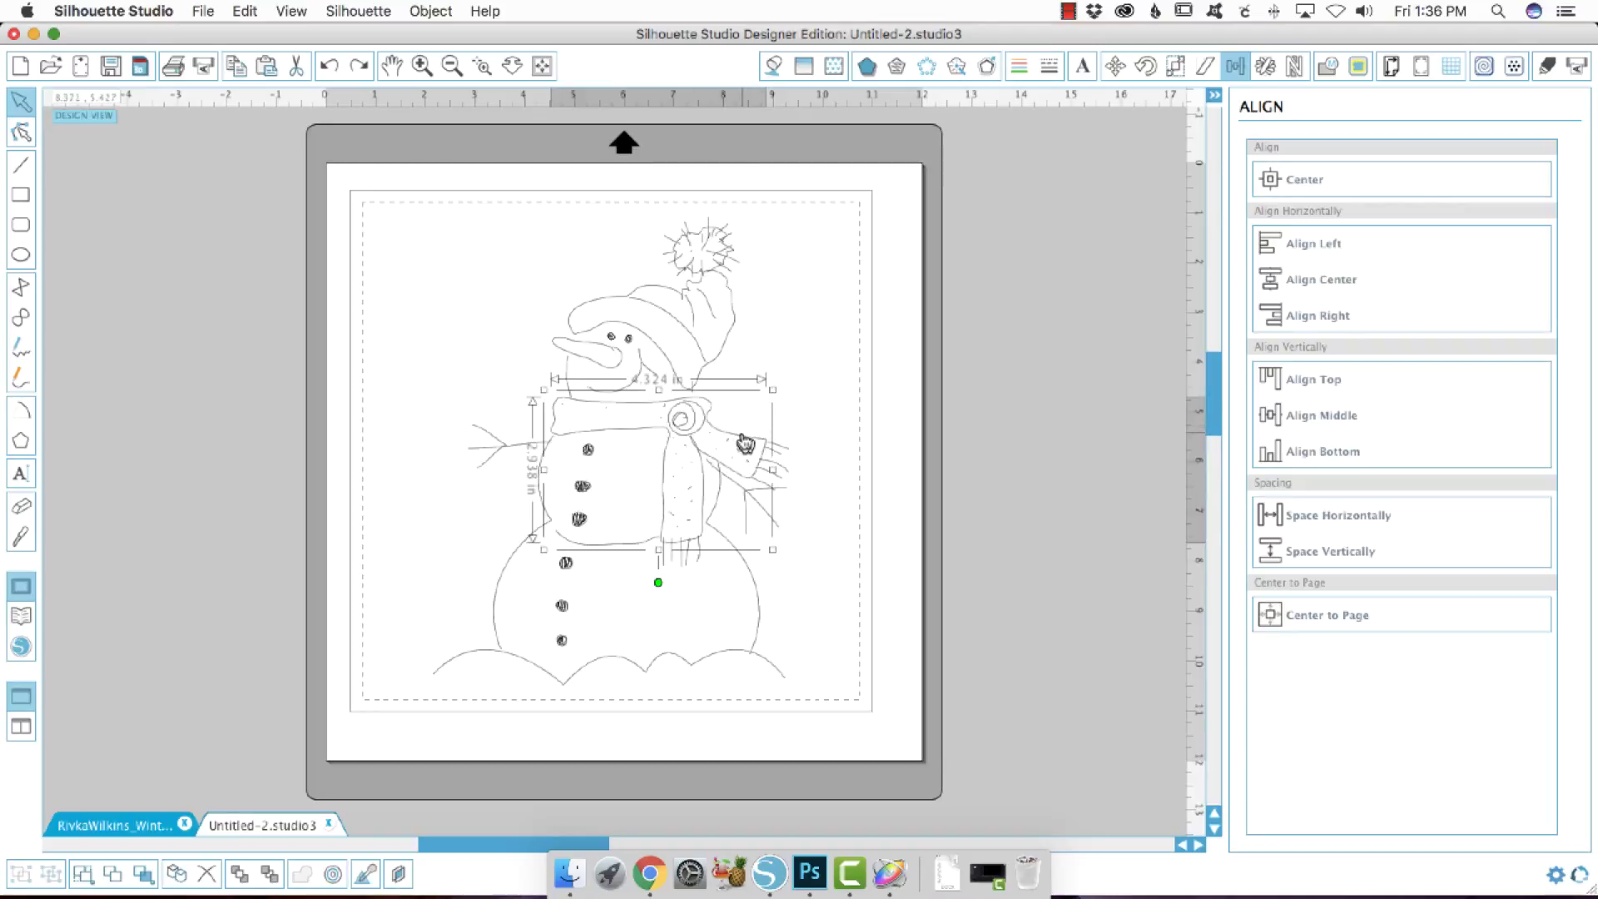
Move the scarf aside and delete the stray twig lines right of the snowman
left_click_drag(744, 441, 459, 366)
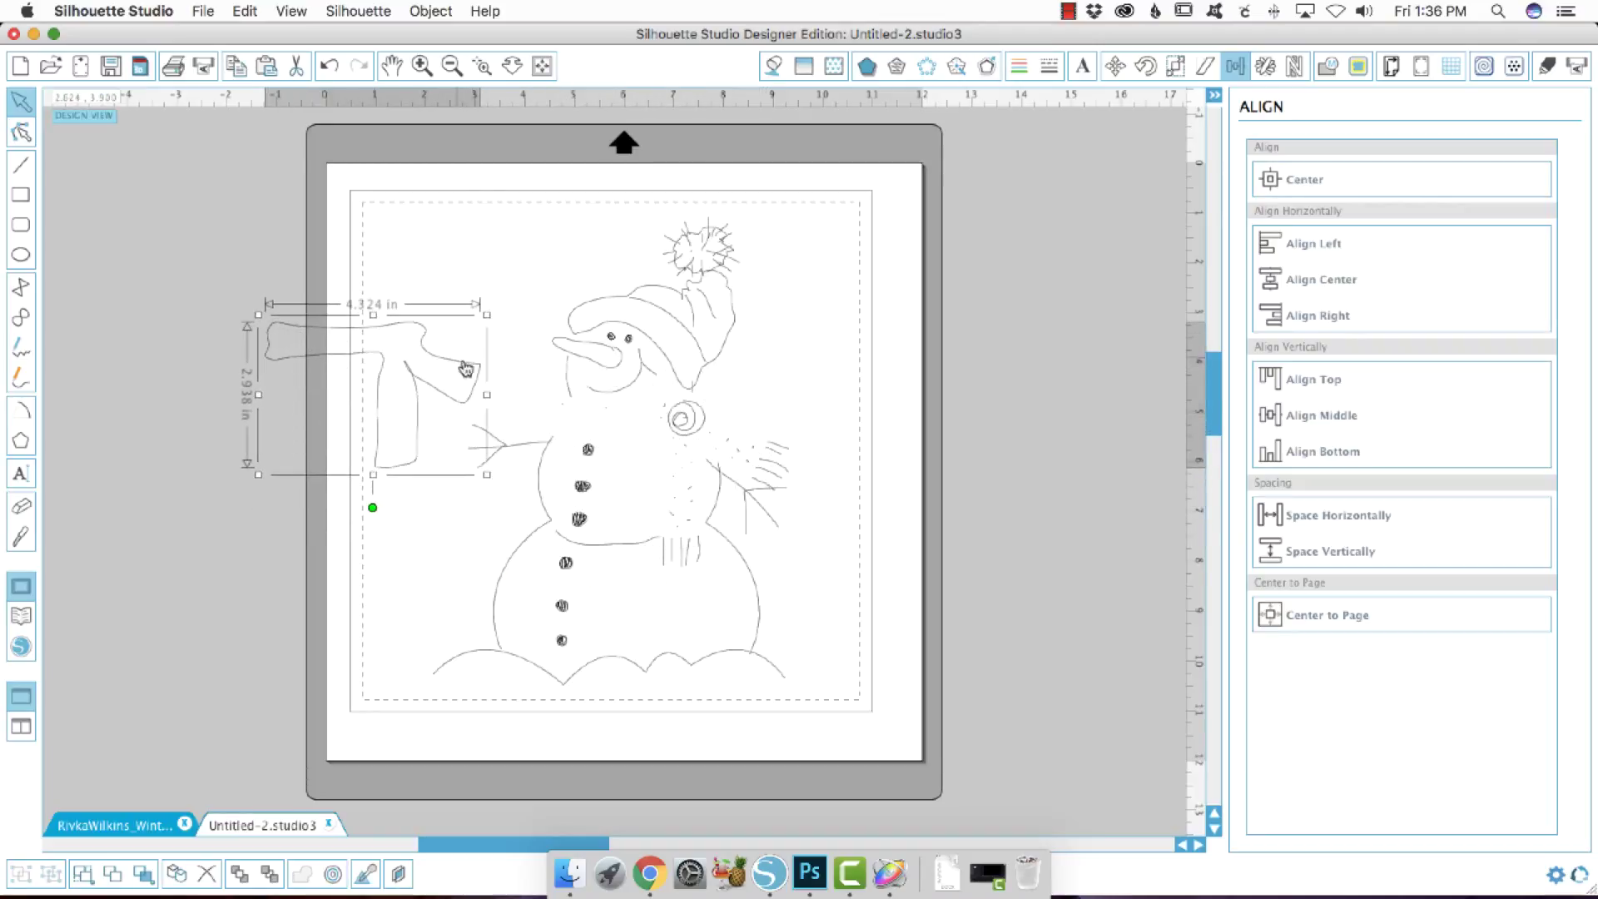
left_click(675, 553)
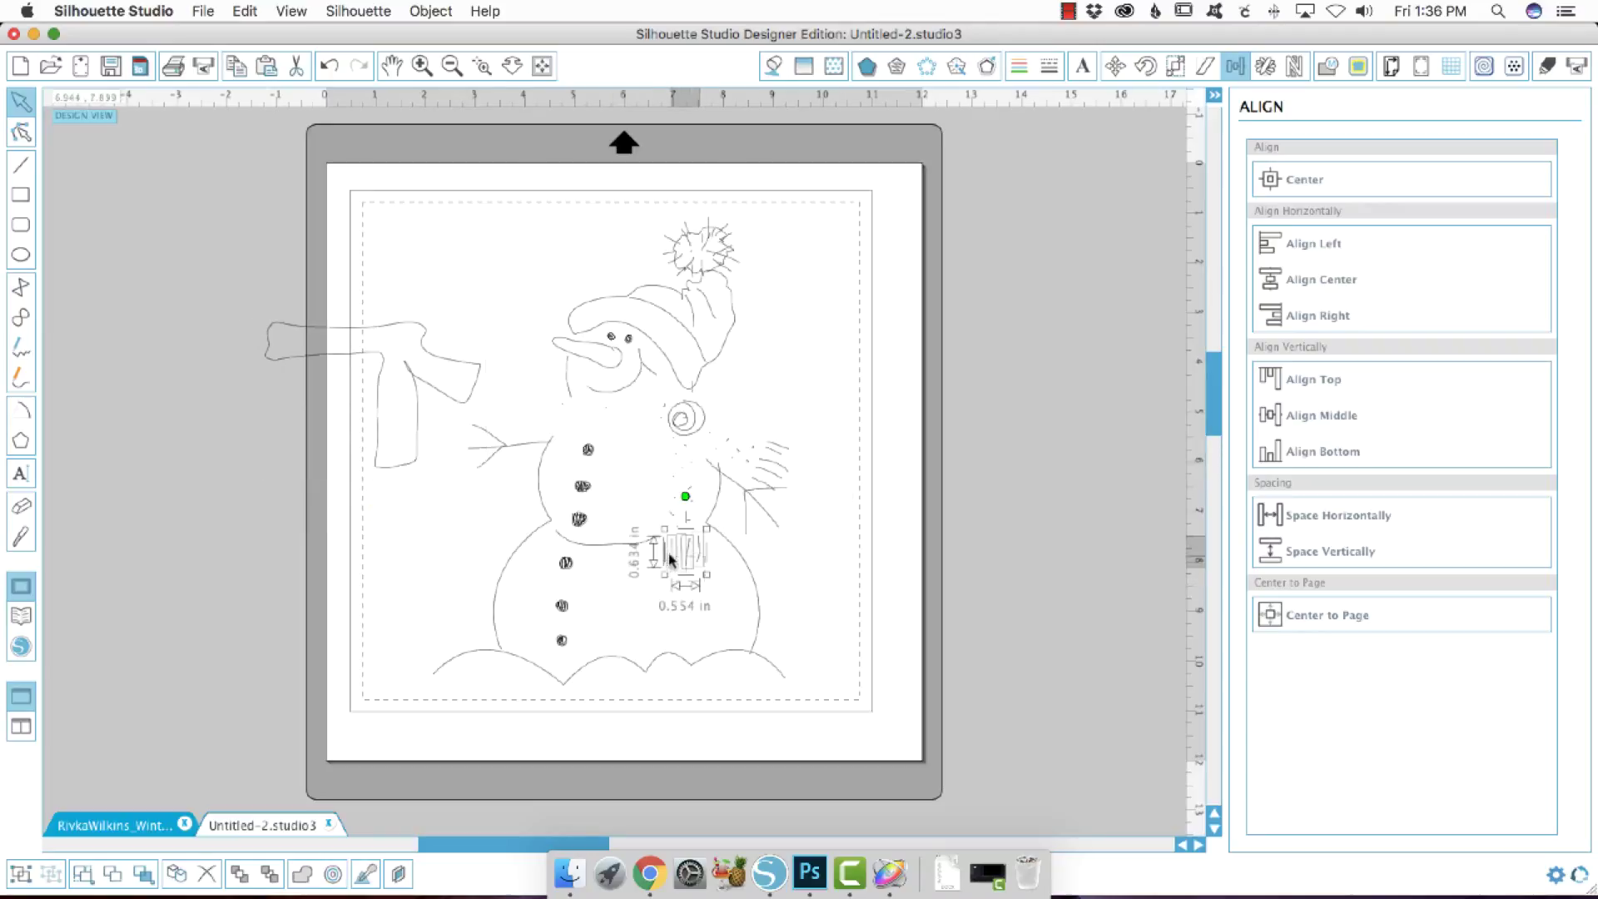
left_click(765, 642)
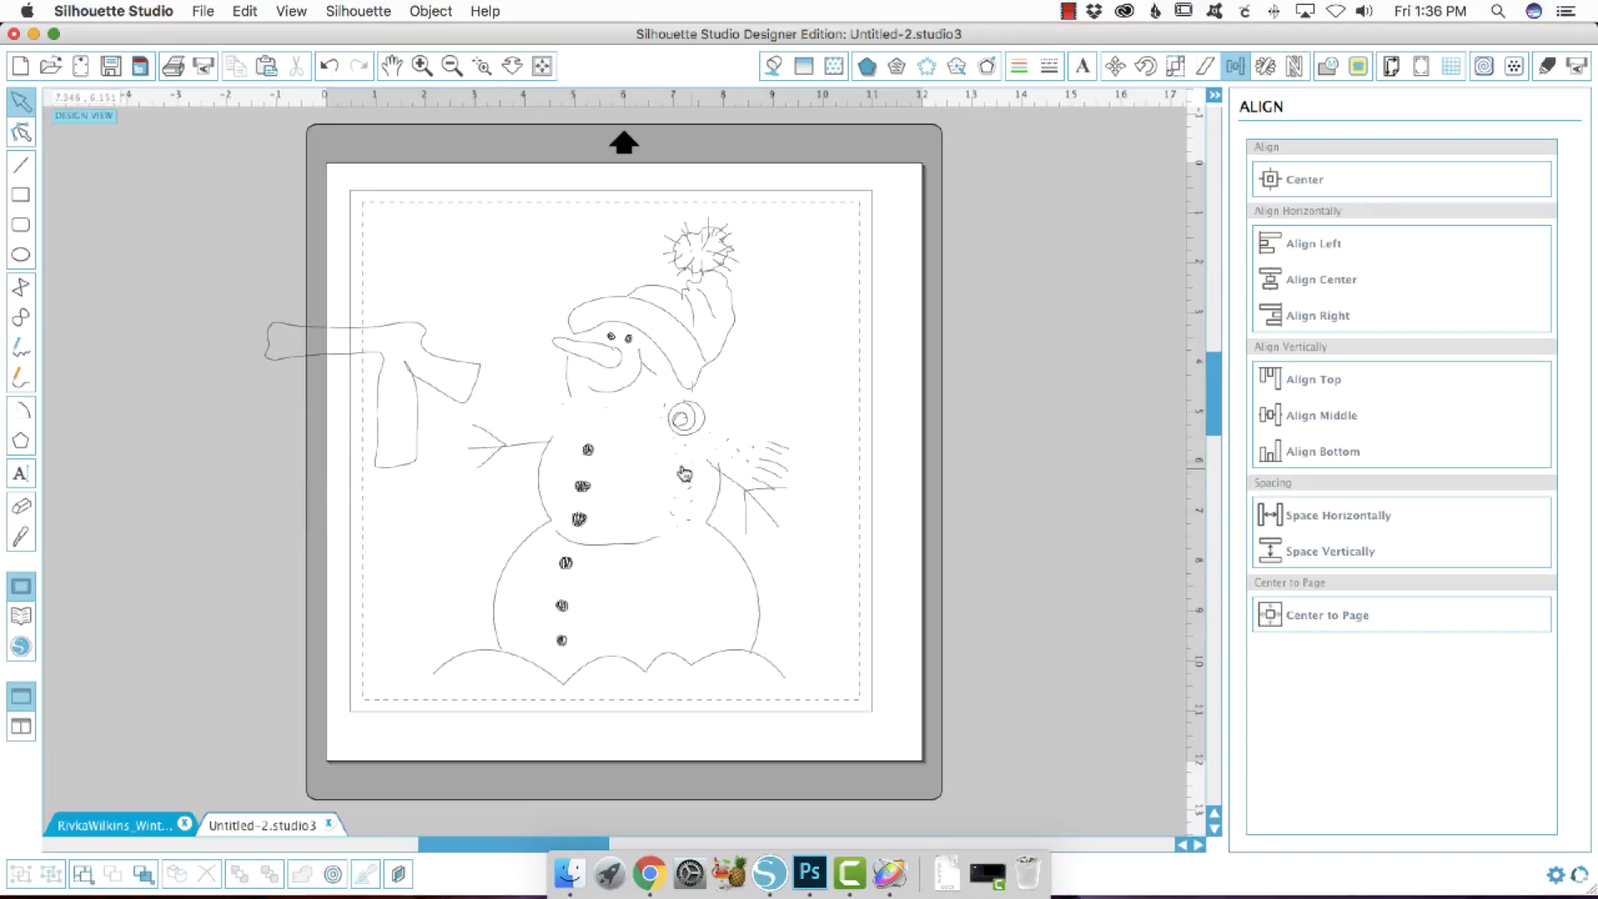
left_click(668, 486)
left_click(866, 545)
left_click(782, 470)
key("Delete")
Delete the swirl and the leftover stroke fragments from the snowman's body
left_click(717, 445)
key("Delete")
left_click(677, 439)
key("Delete")
left_click(678, 443)
key("Delete")
left_click(671, 443)
key("Delete")
left_click(665, 434)
key("Delete")
Place the scarf back on the snowman's neck, then select the hat
left_click(467, 403)
left_click_drag(467, 402, 965, 479)
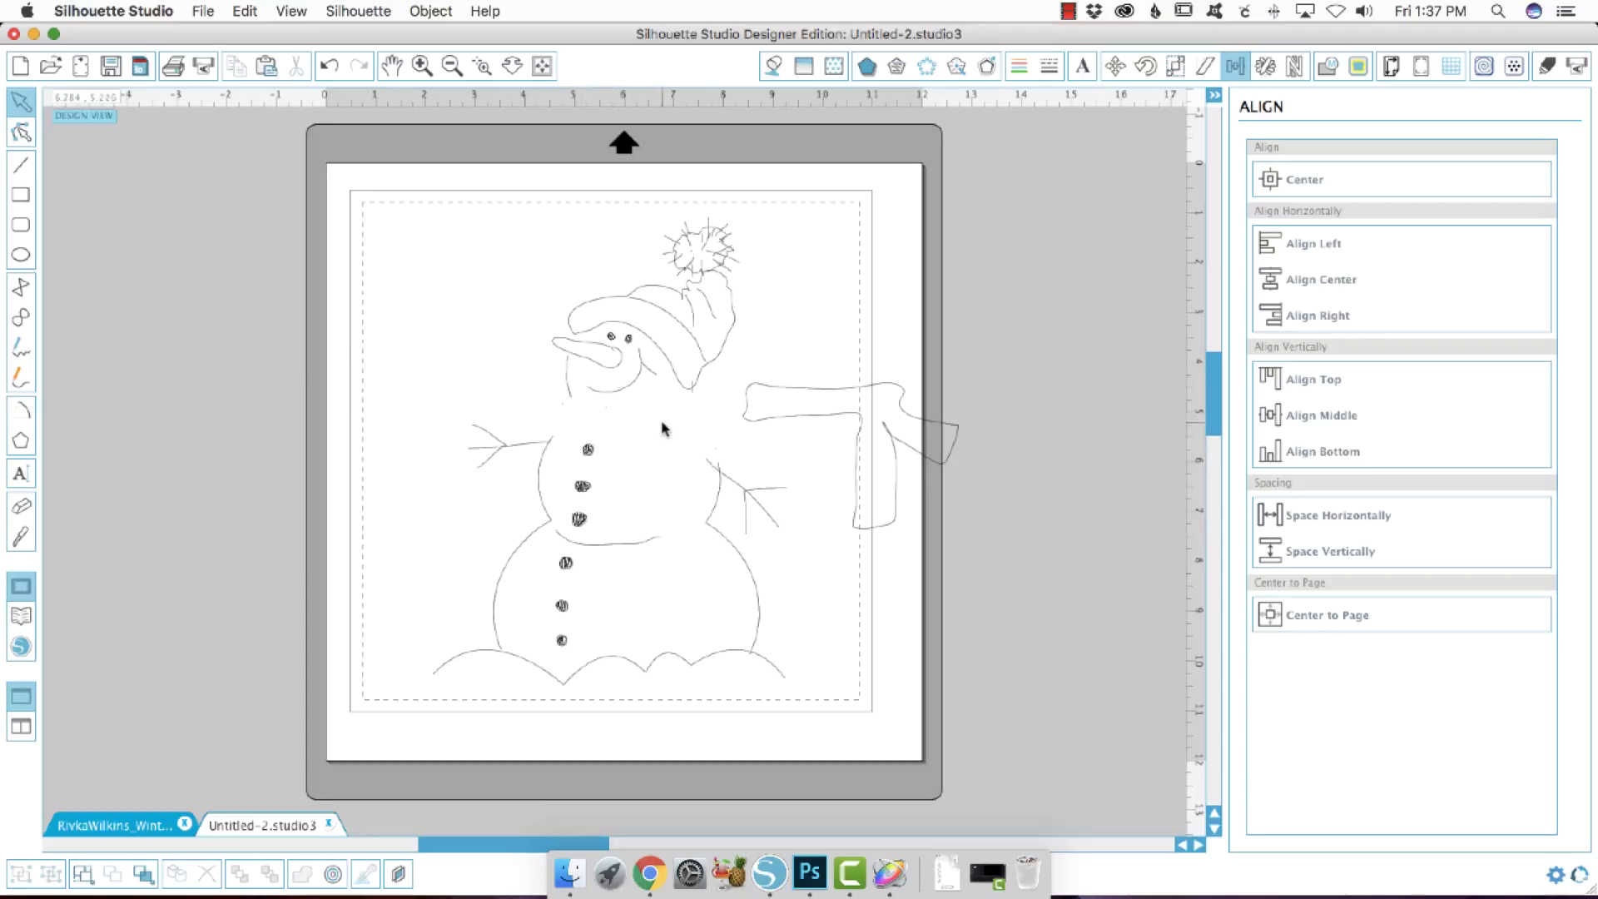
left_click(566, 391)
left_click(527, 410)
left_click_drag(818, 430, 623, 441)
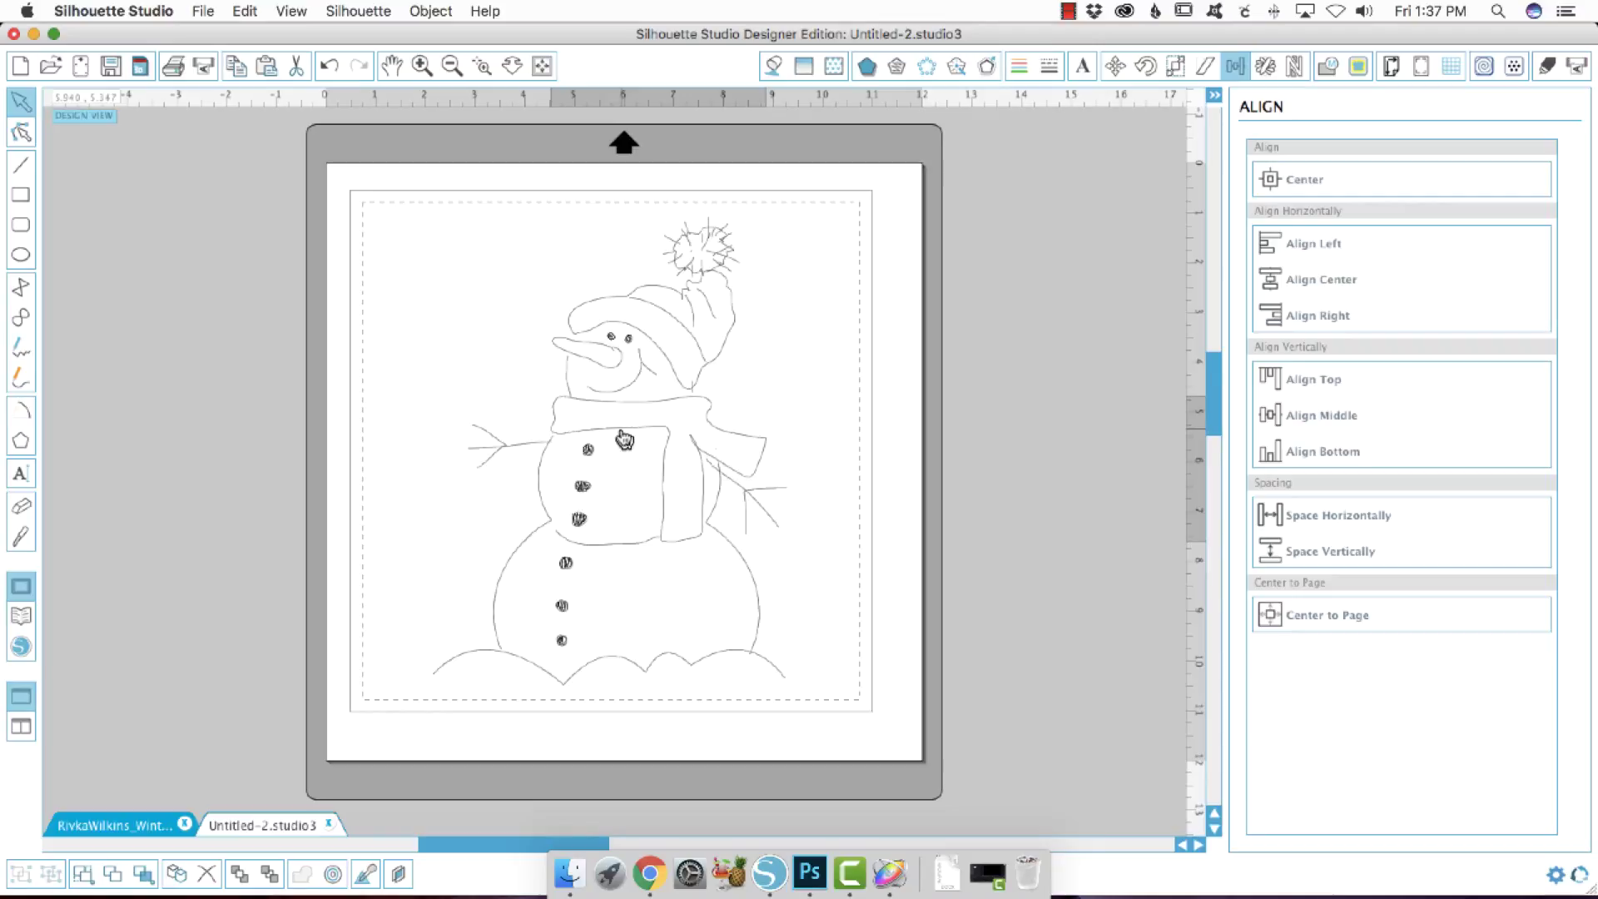
left_click(624, 440)
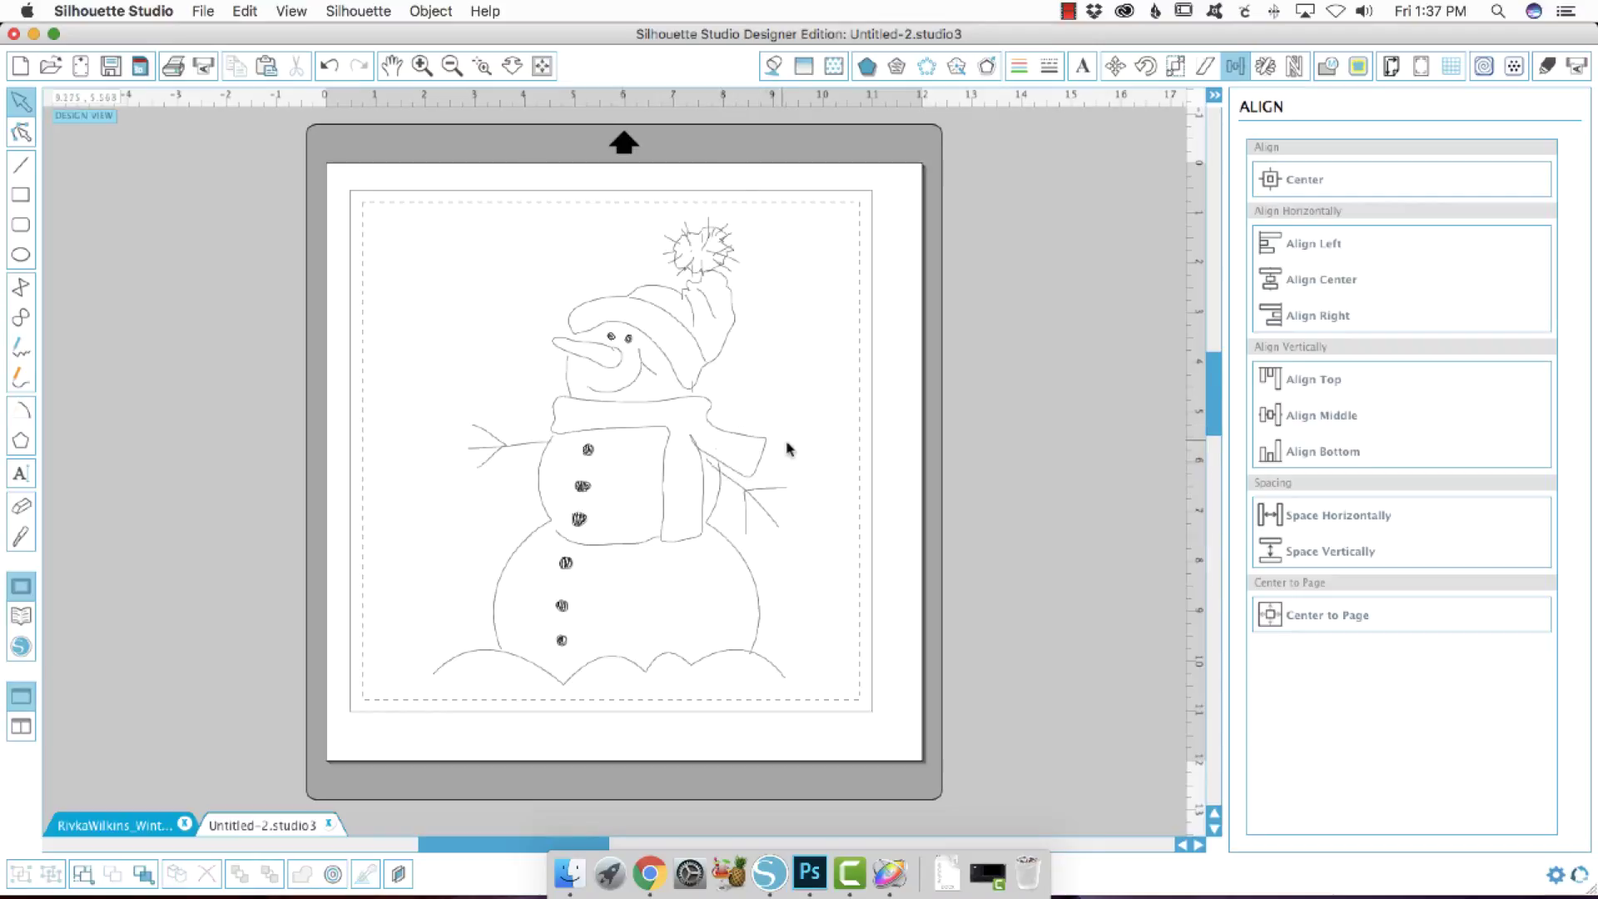
left_click(757, 464)
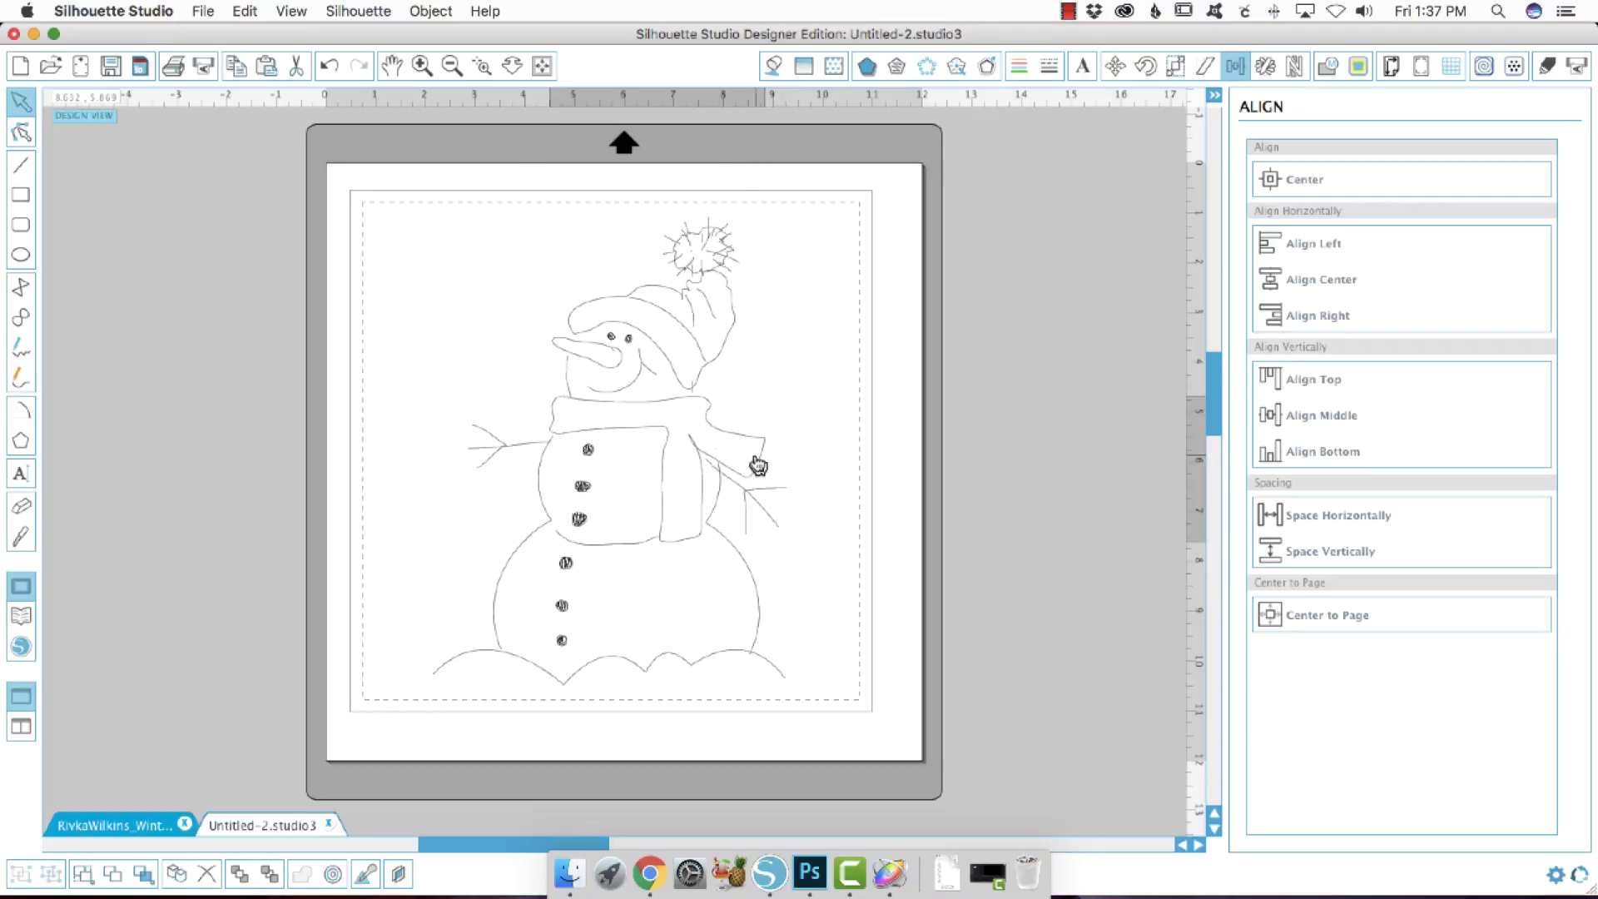
left_click(757, 464)
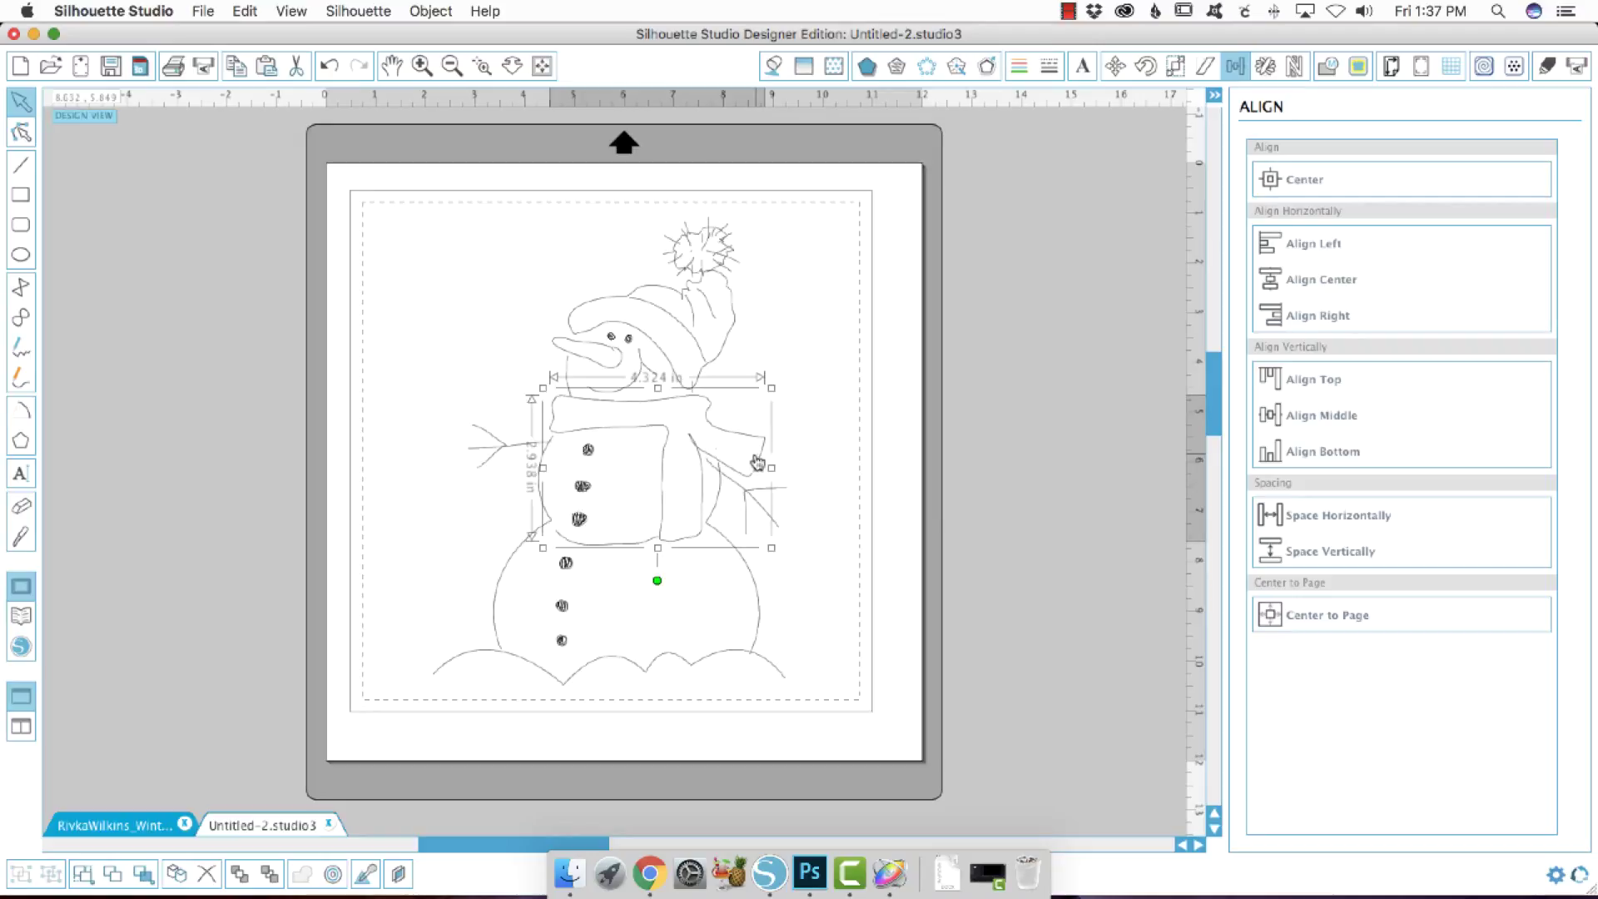
left_click(856, 487)
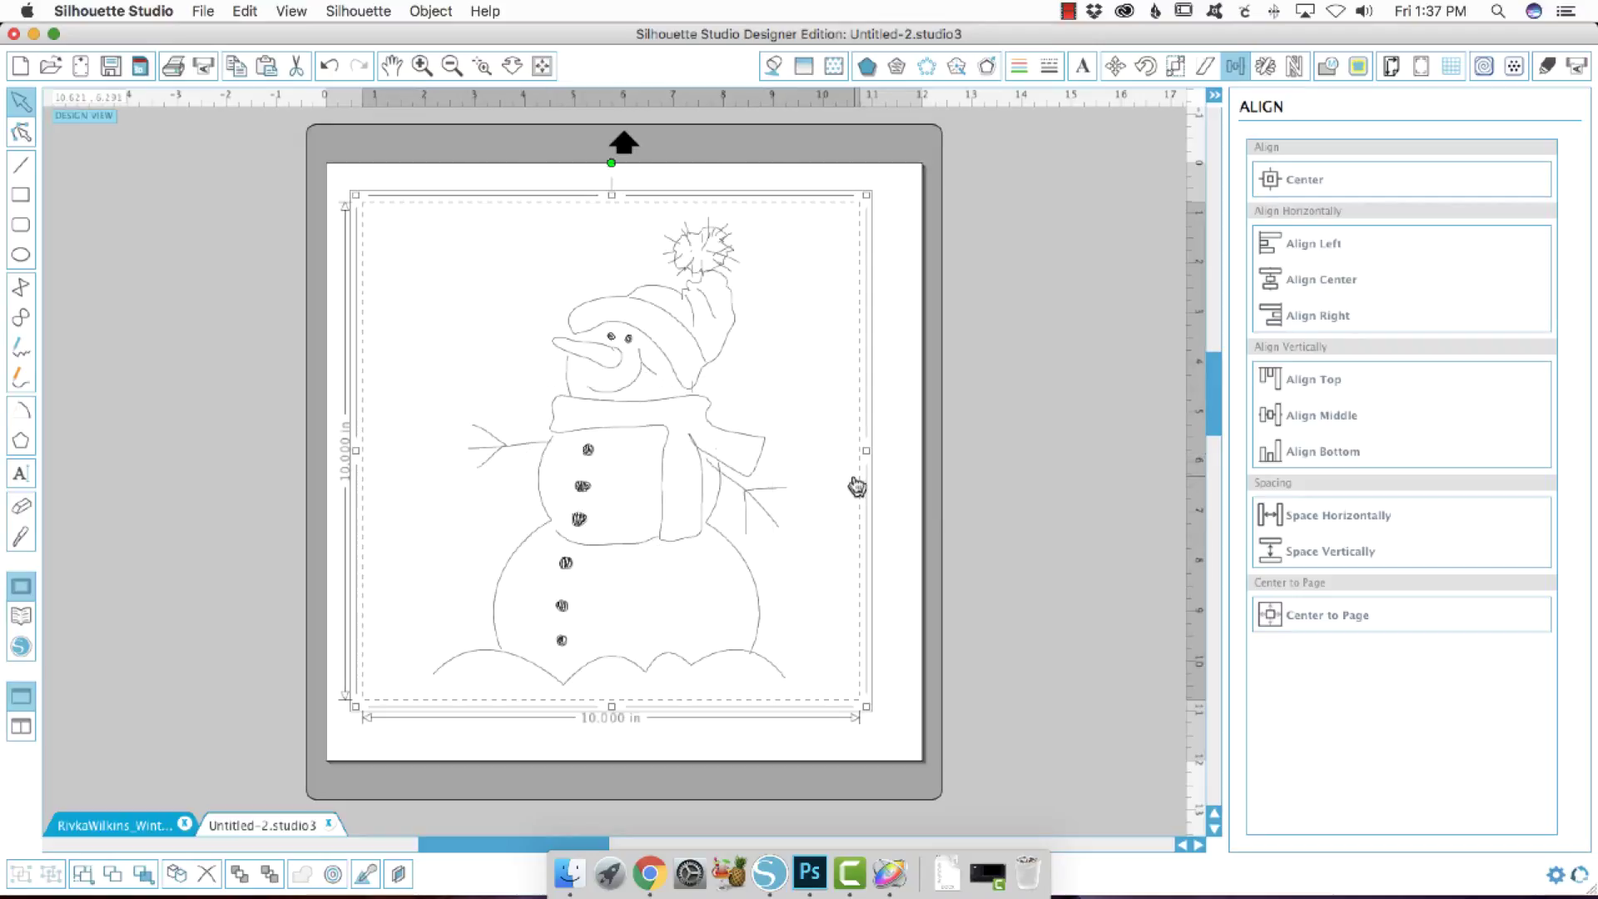
left_click(699, 395)
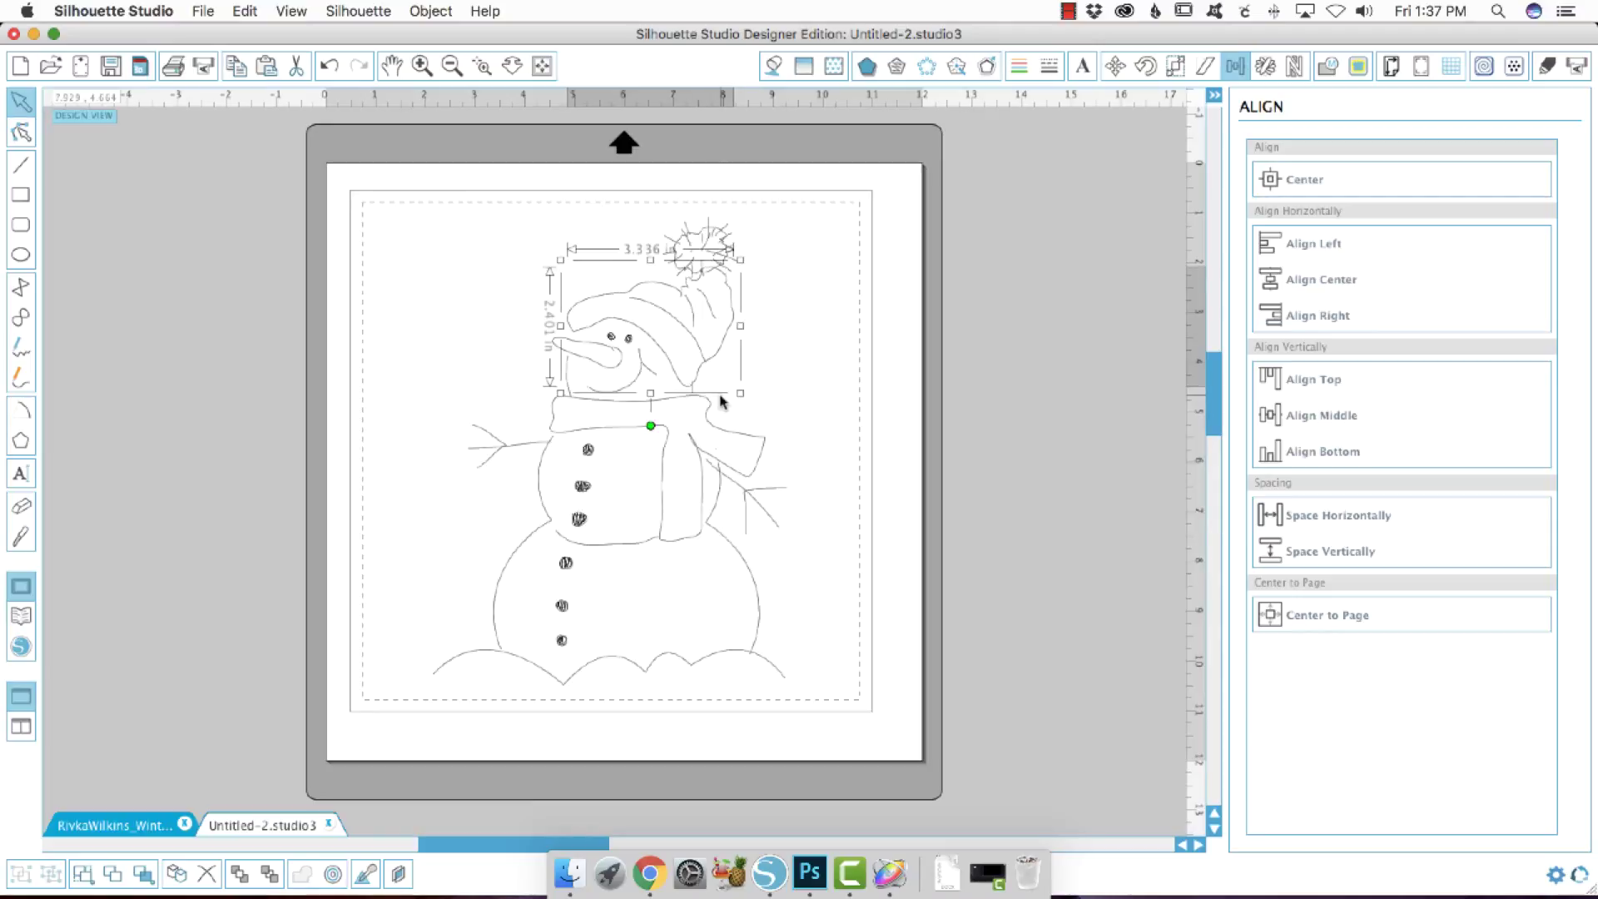
left_click(776, 416)
left_click(696, 403)
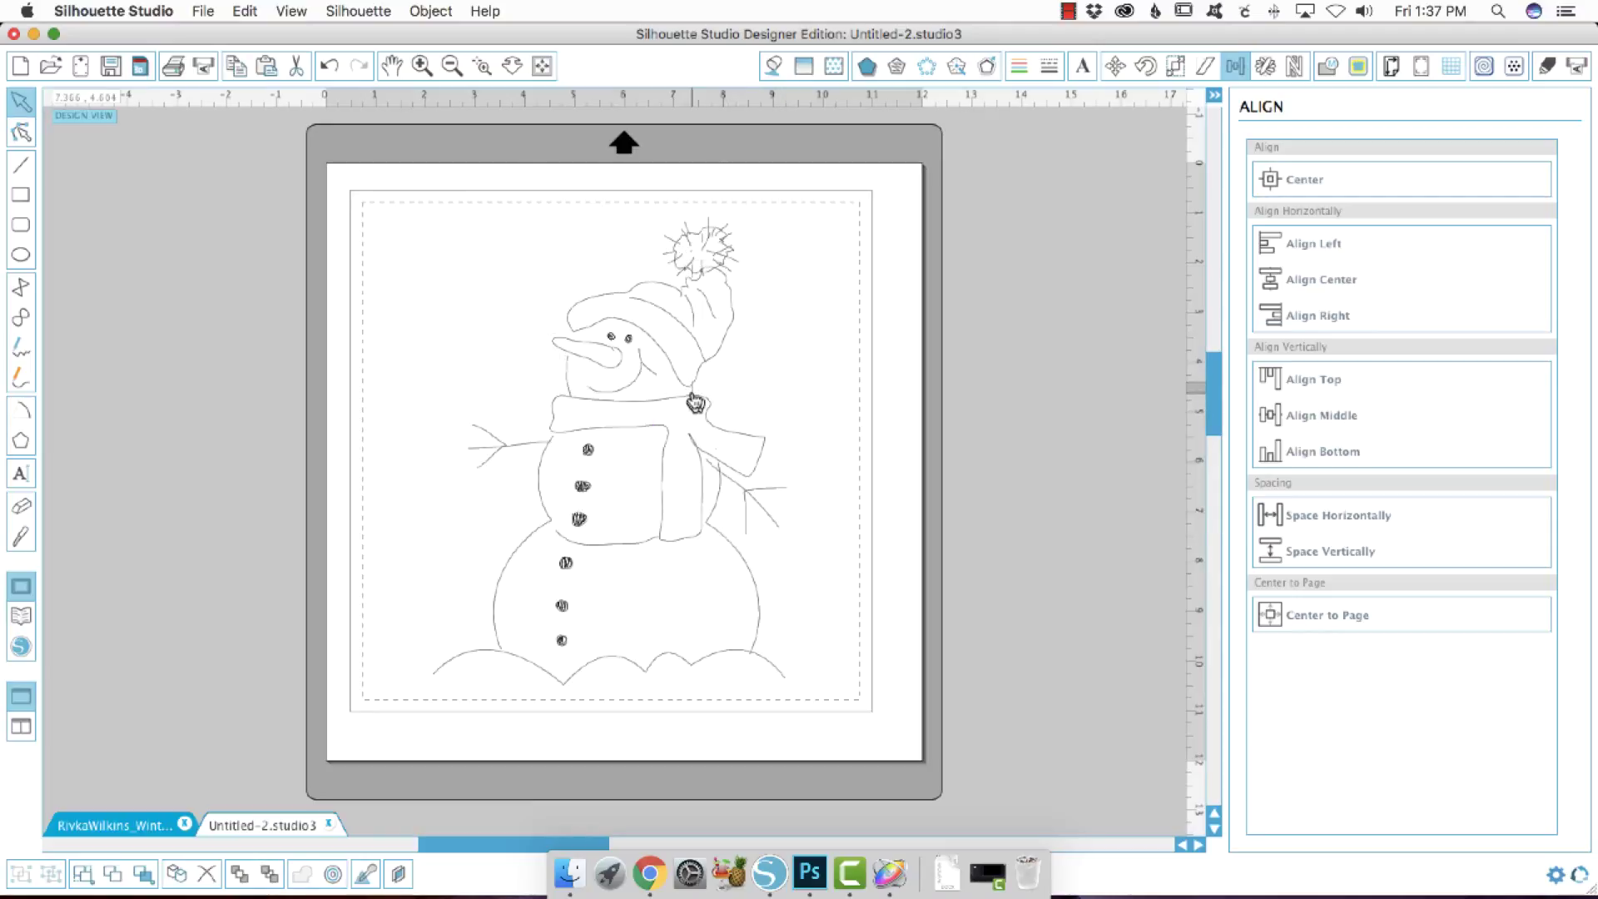
left_click(820, 432)
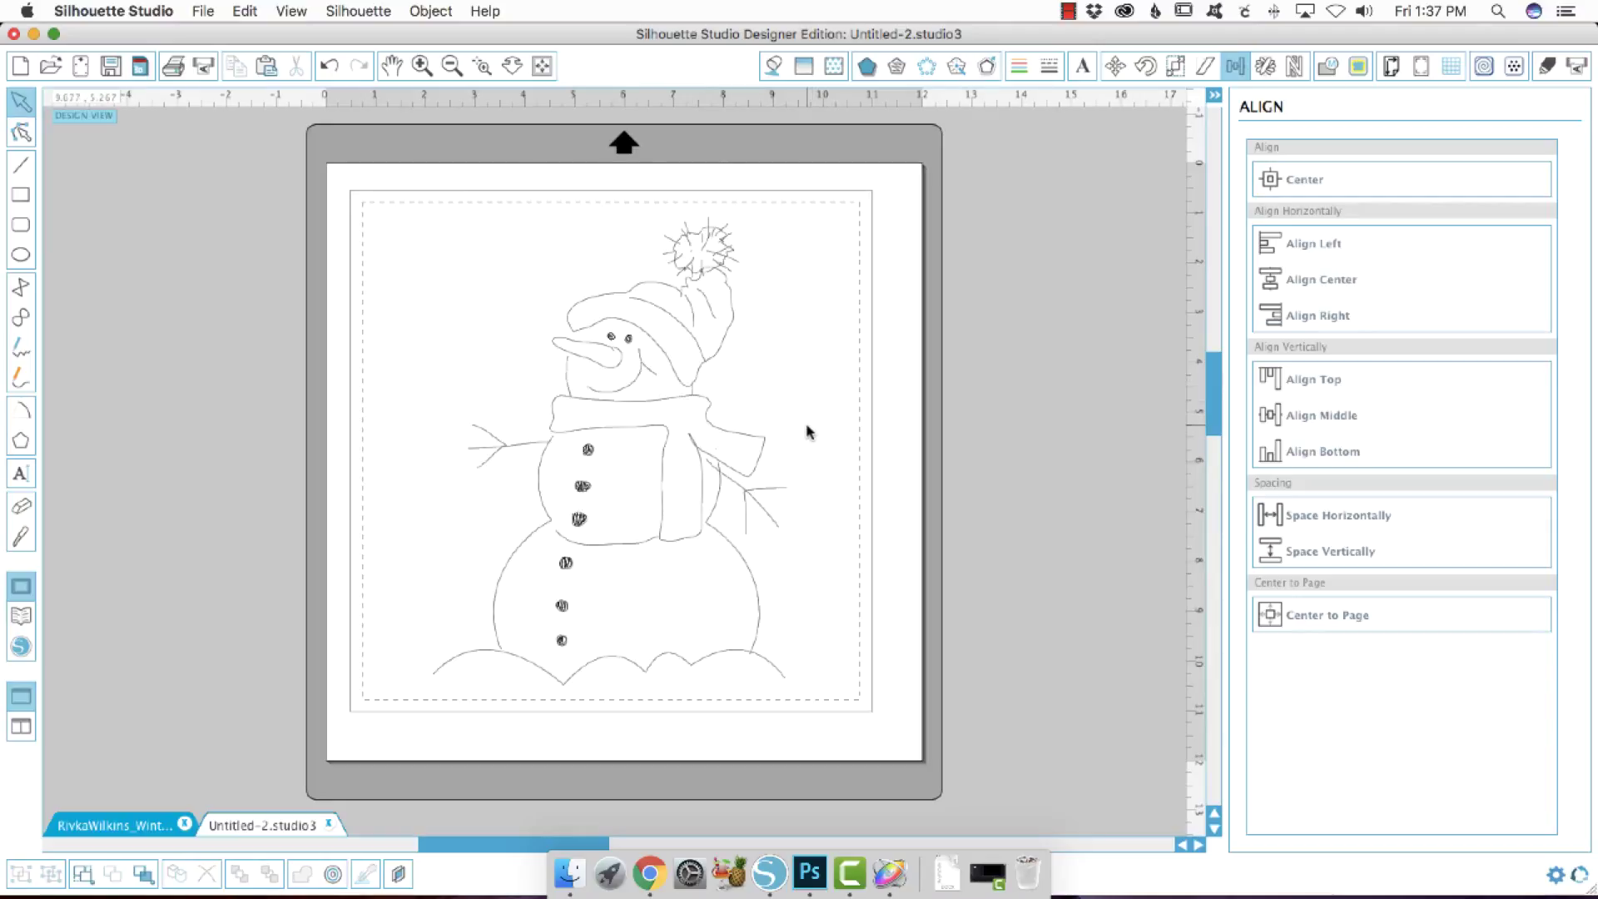
left_click(700, 366)
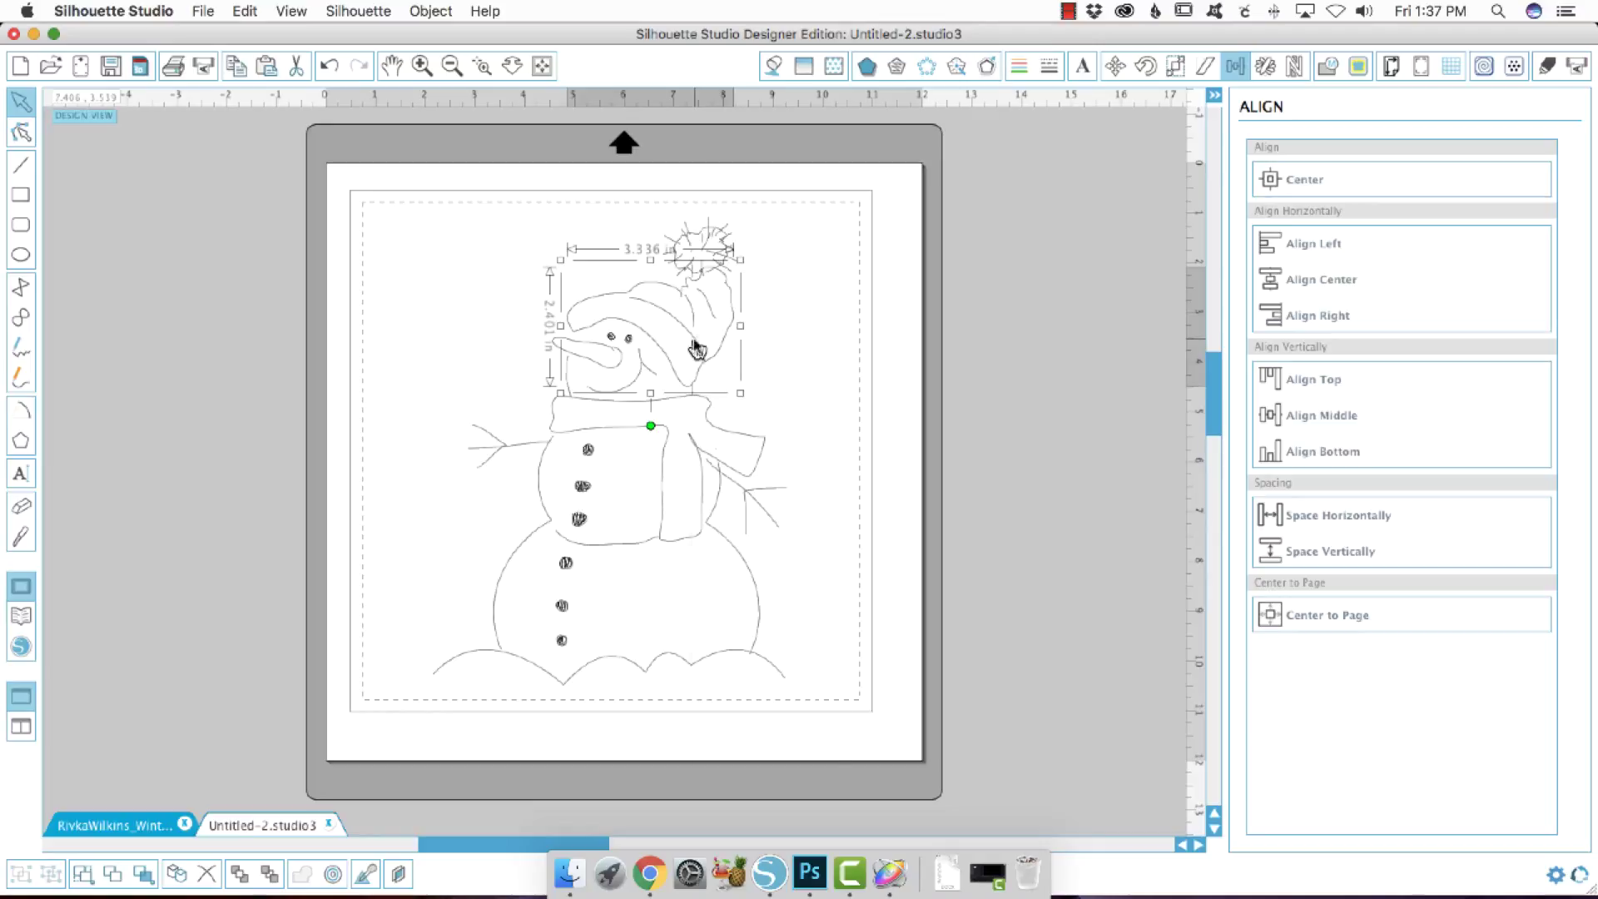
right_click(695, 344)
left_click(845, 400)
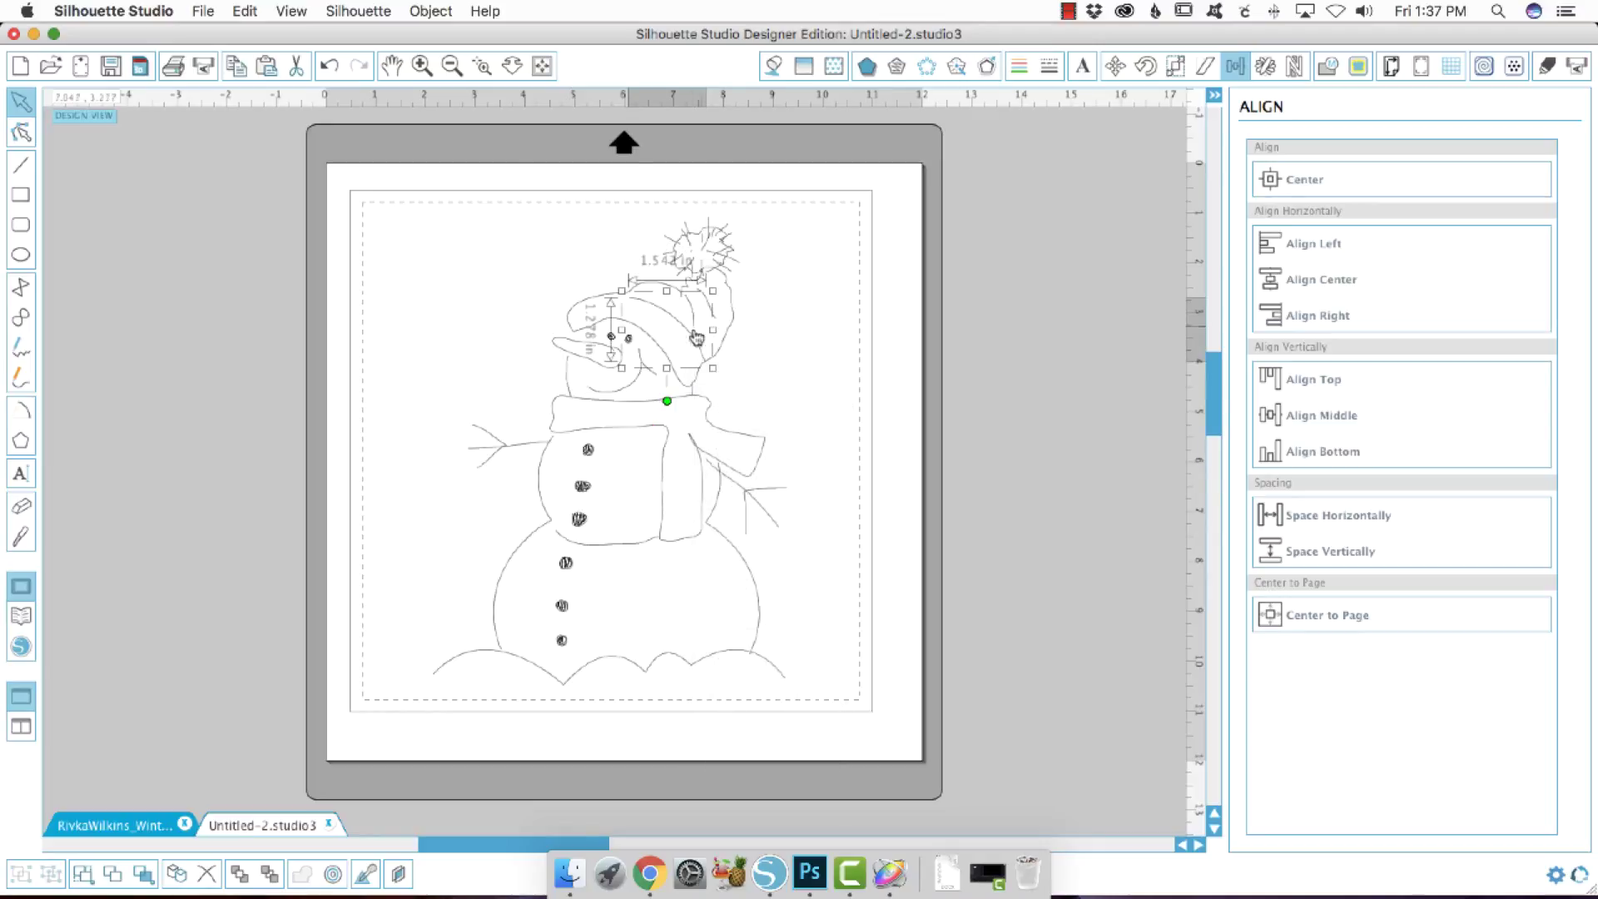
left_click(773, 374)
left_click(706, 323)
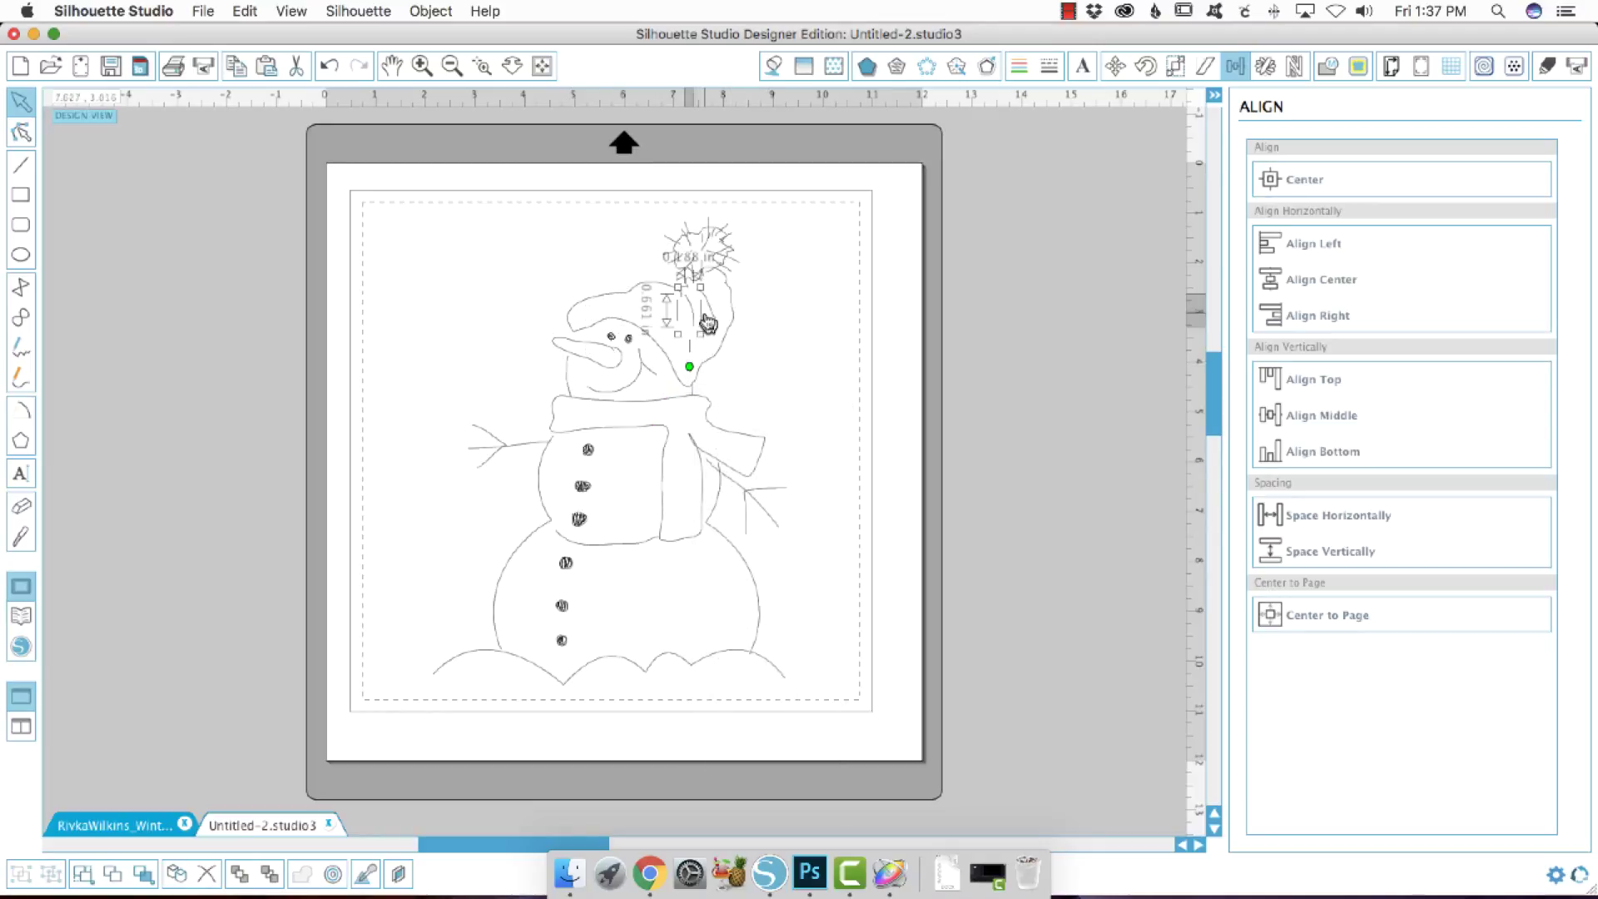
left_click(711, 316)
left_click(720, 262)
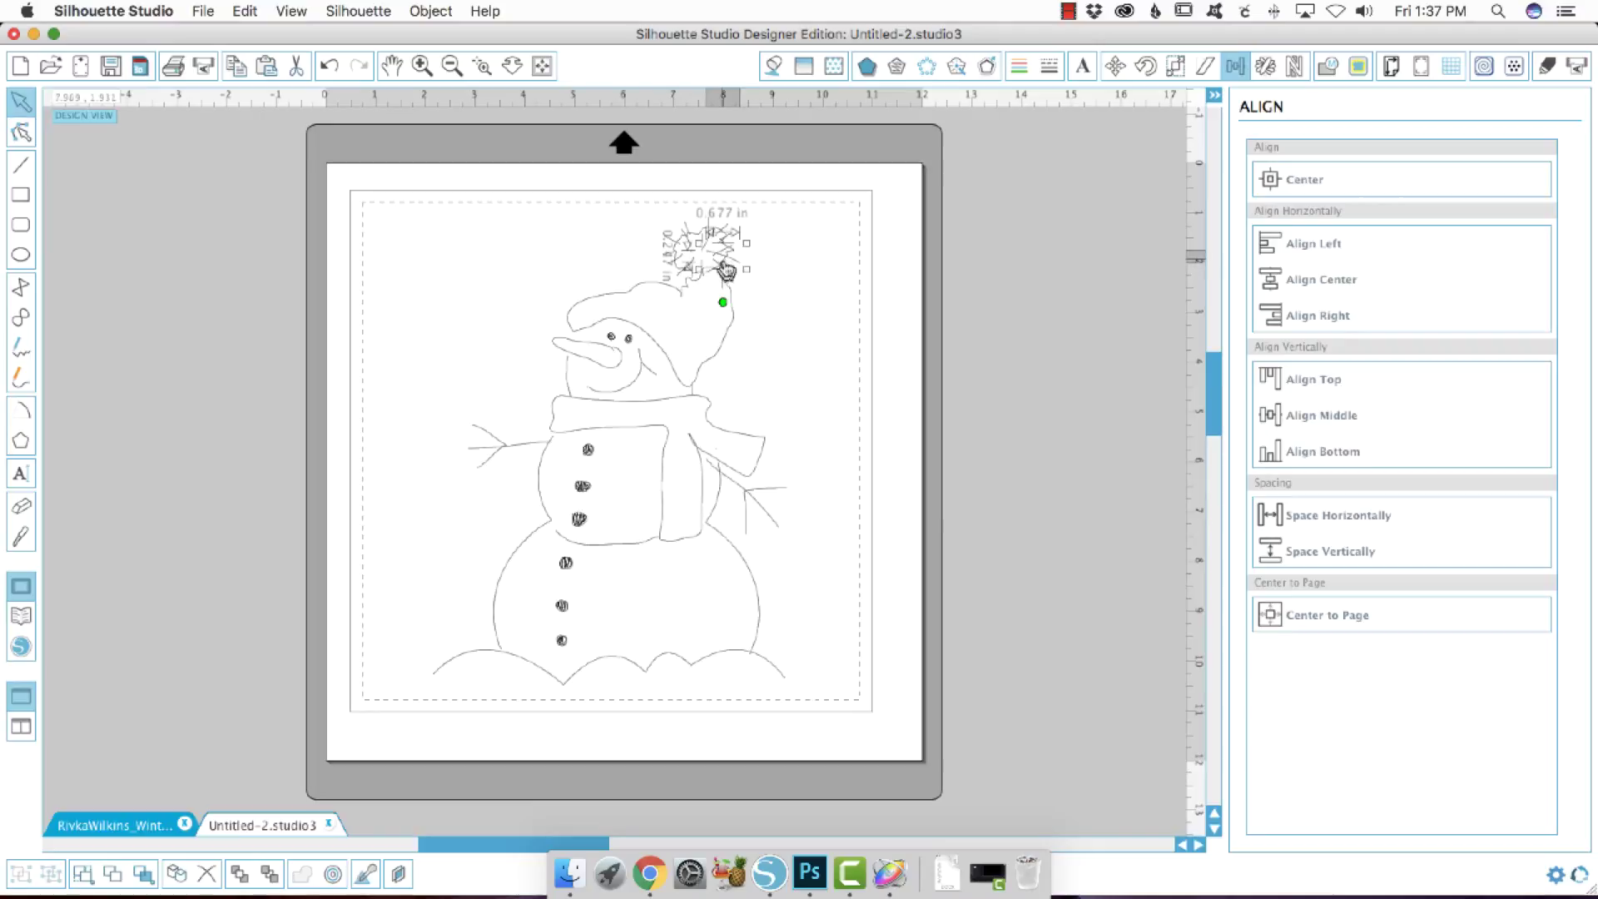
left_click(774, 281)
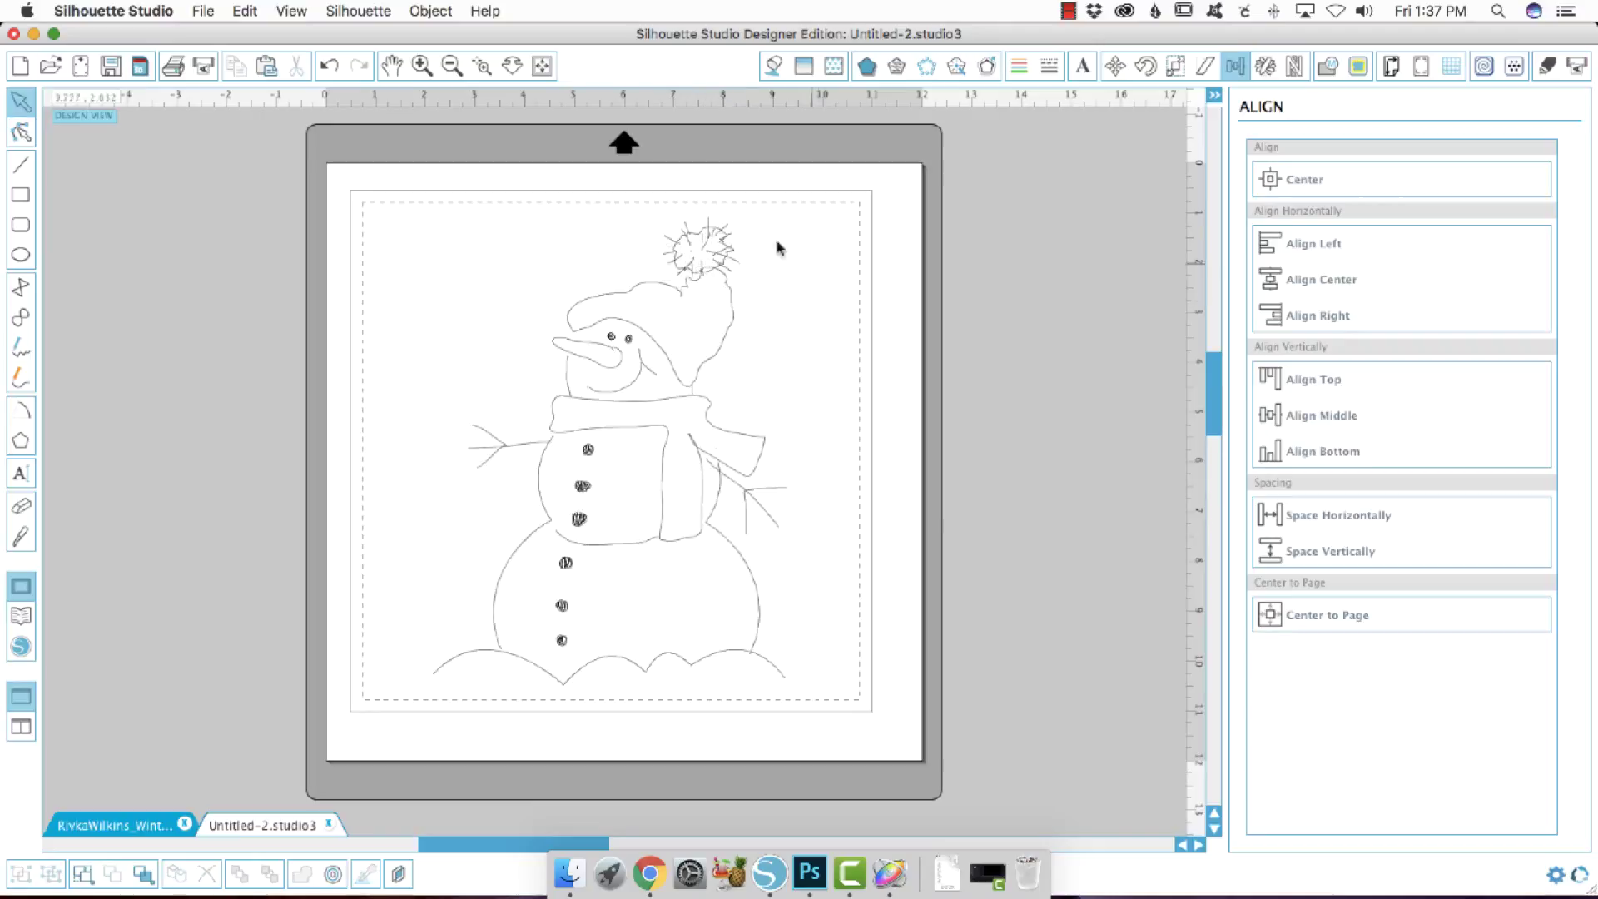
left_click(717, 371)
left_click(727, 428)
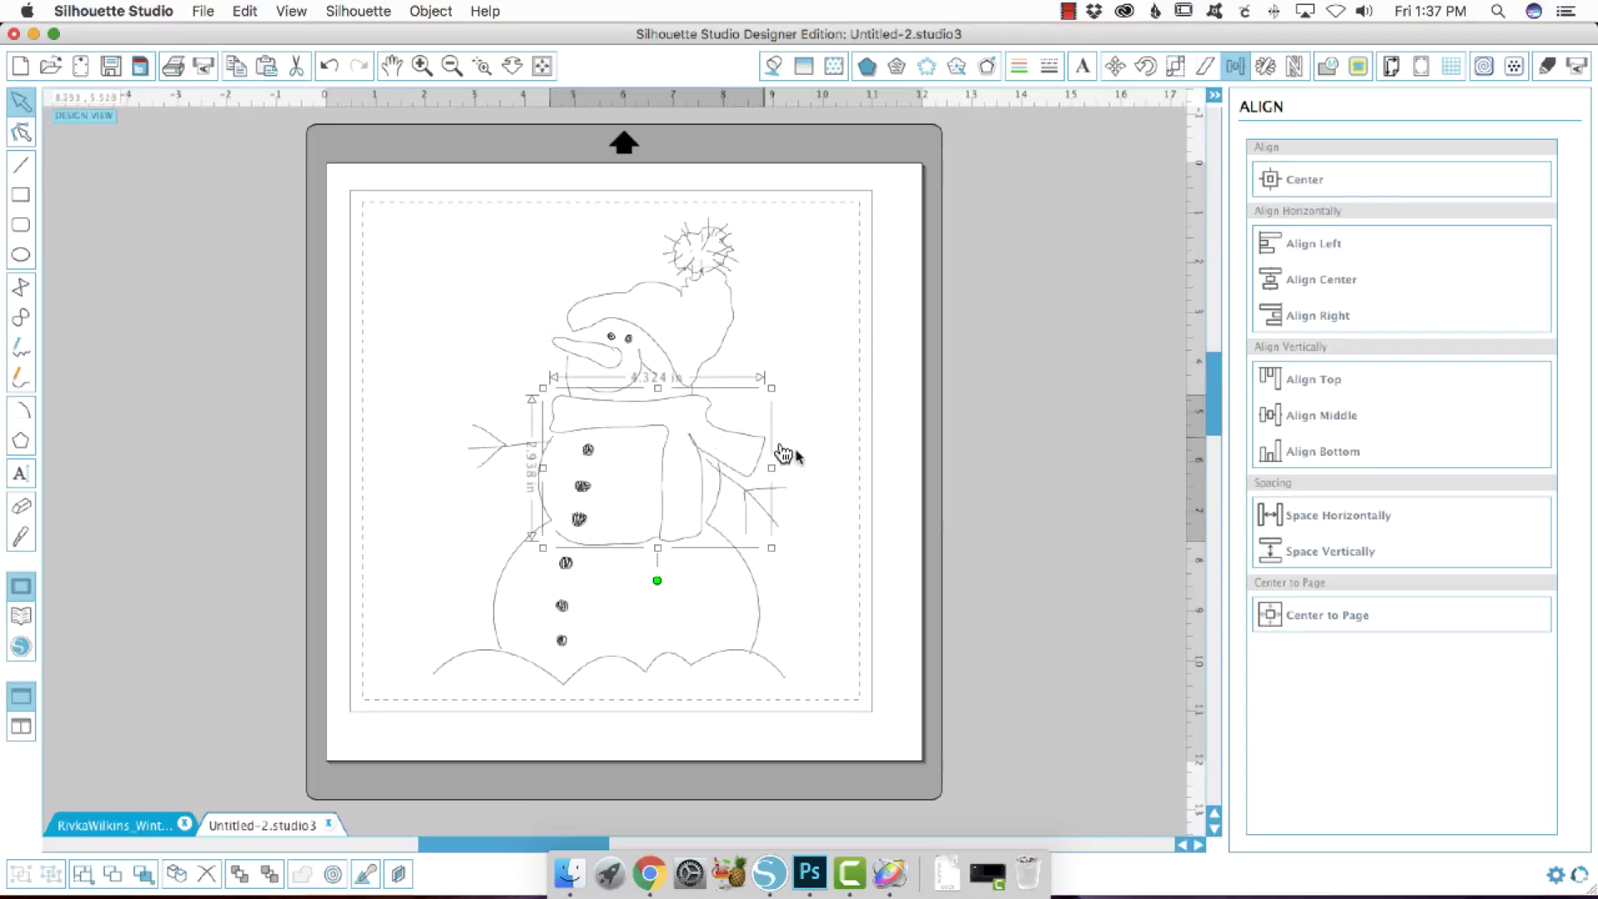
left_click(775, 462)
left_click(718, 456)
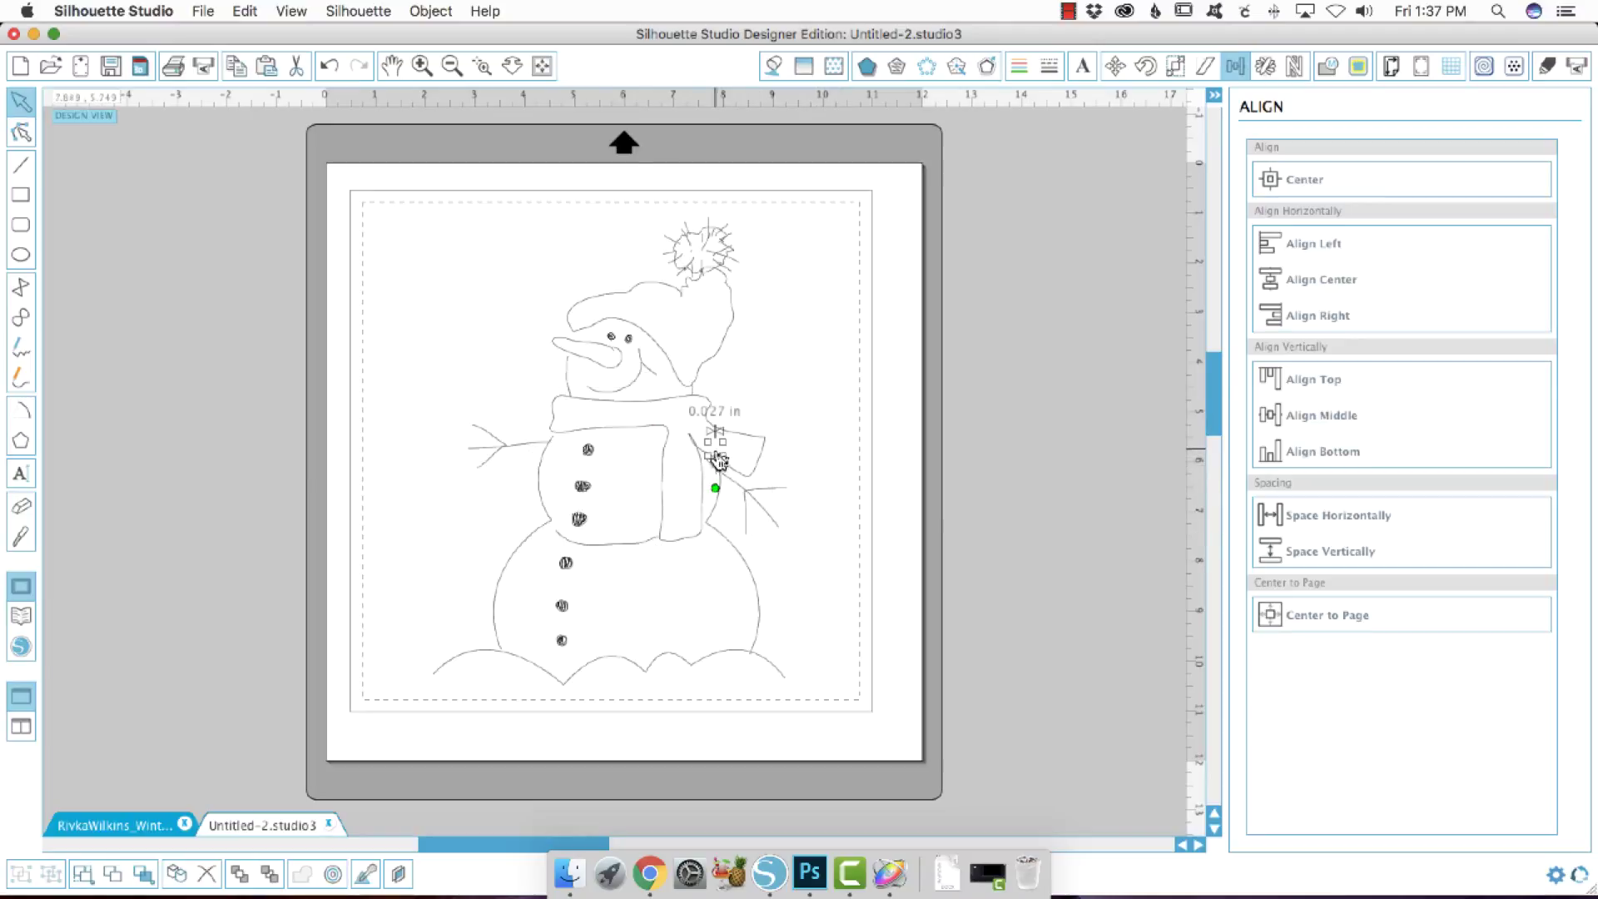
left_click(843, 516)
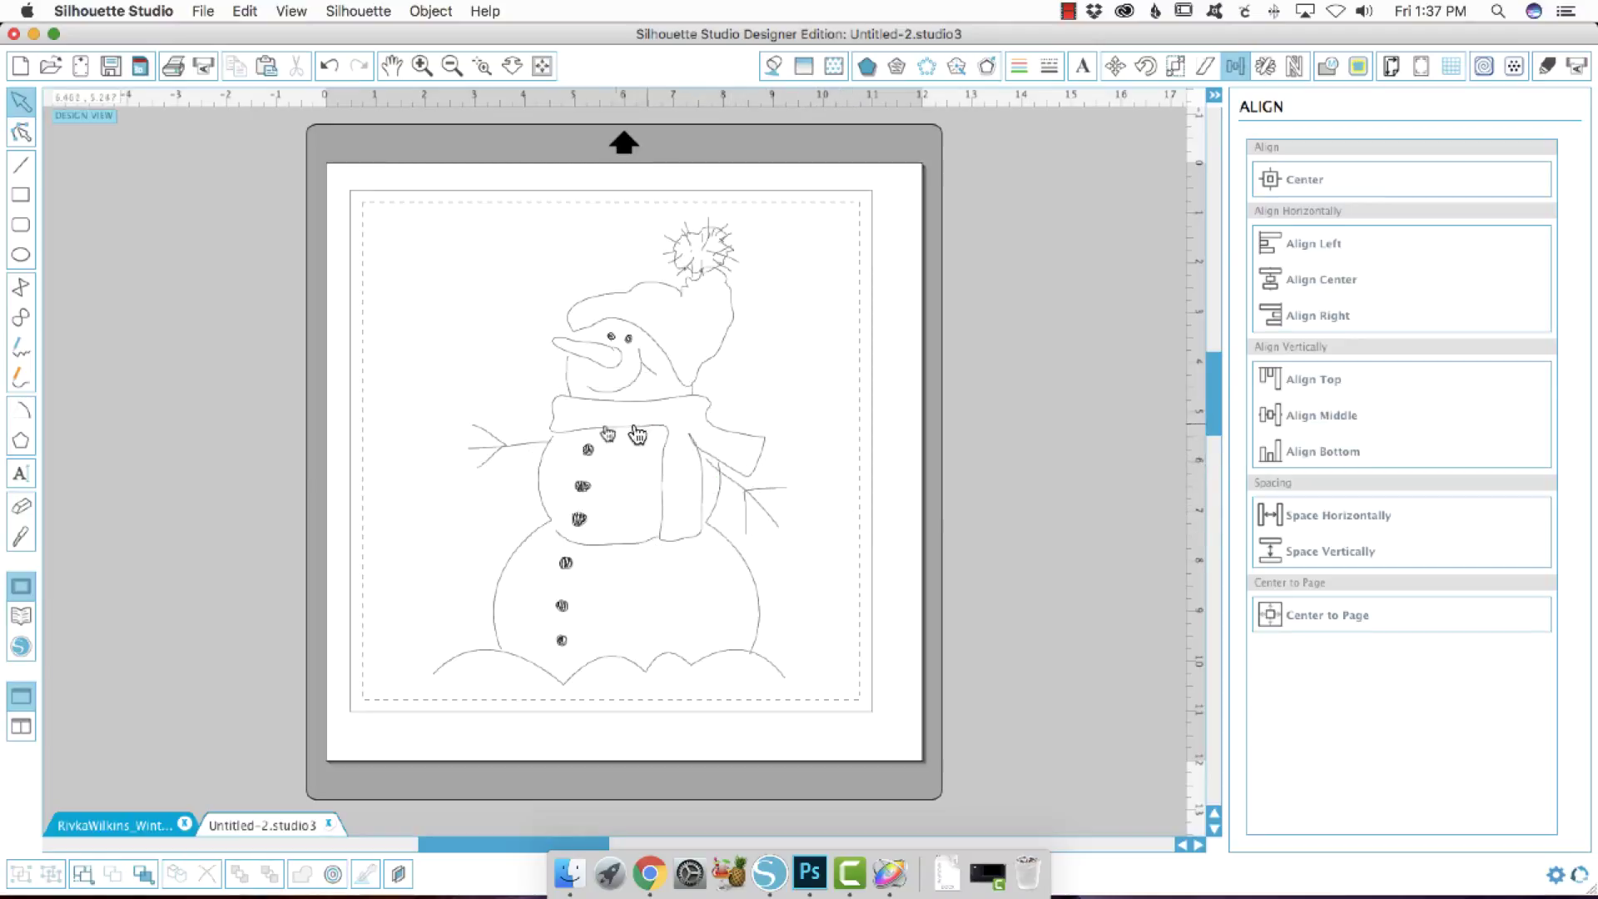
Duplicate the hat and scarf with Cmd+D and drag the copies off the mat to the right
left_click(718, 377)
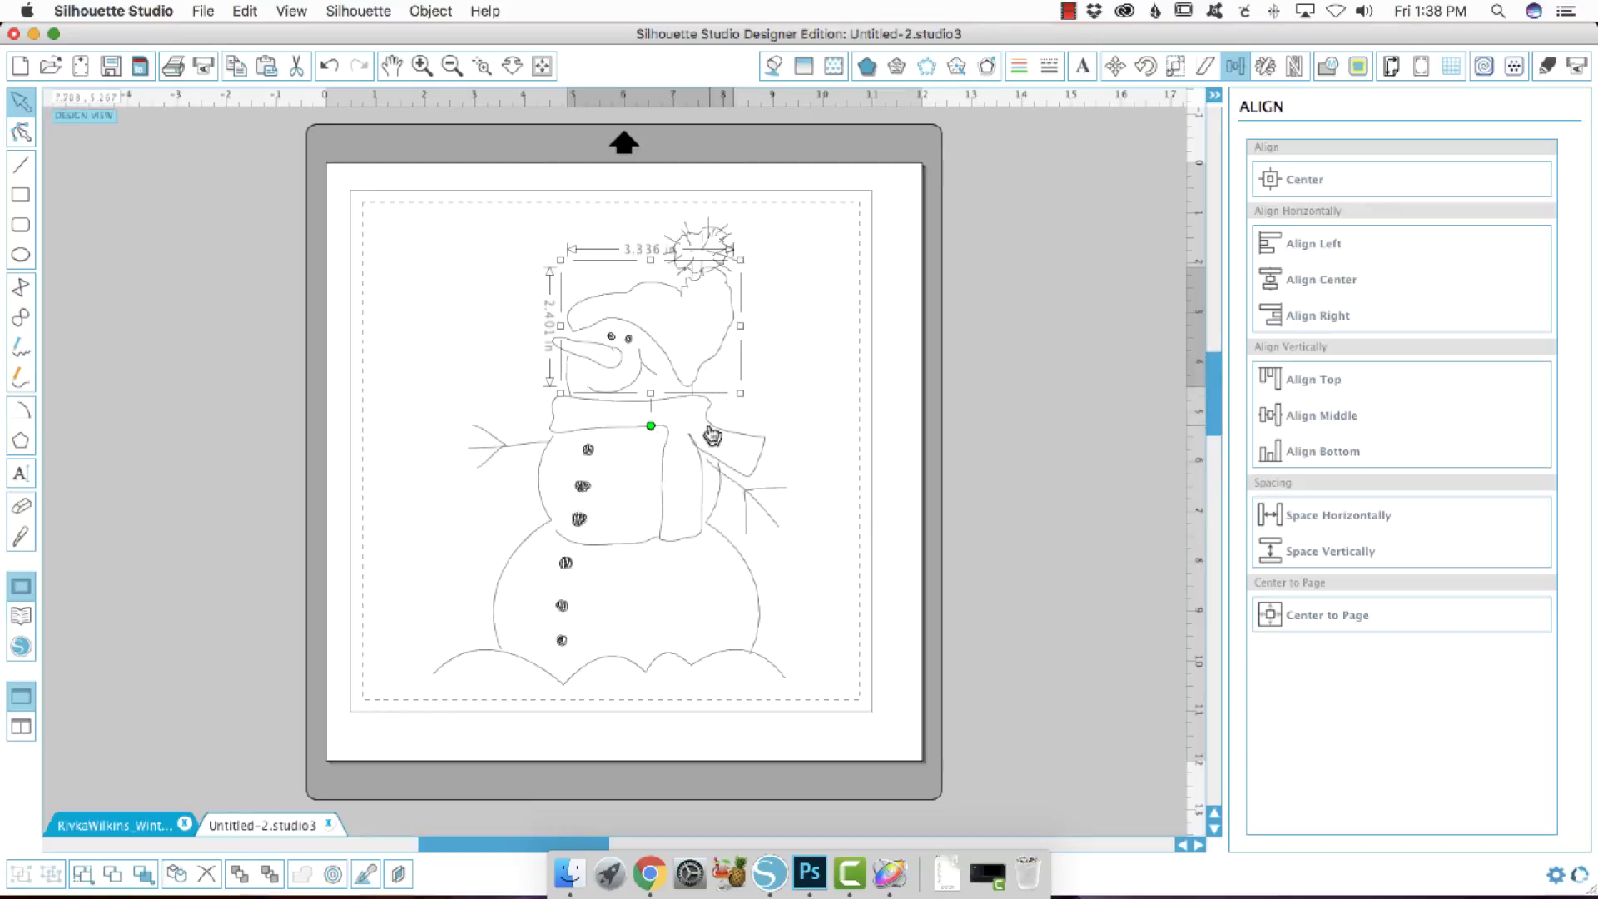
left_click(747, 448)
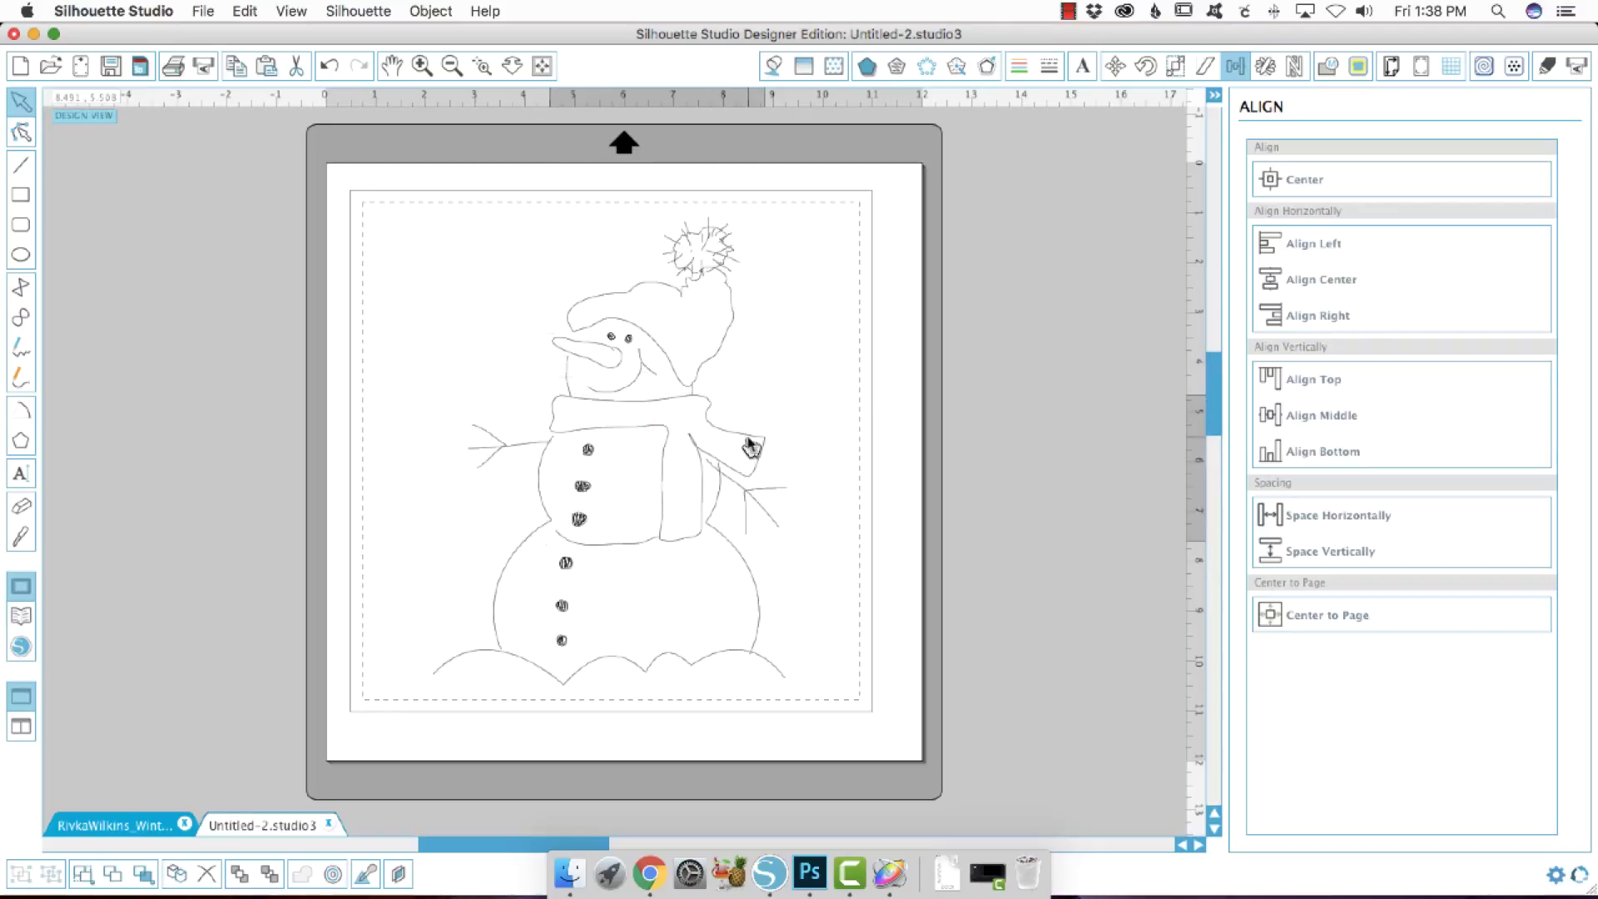
left_click(713, 358, "shift")
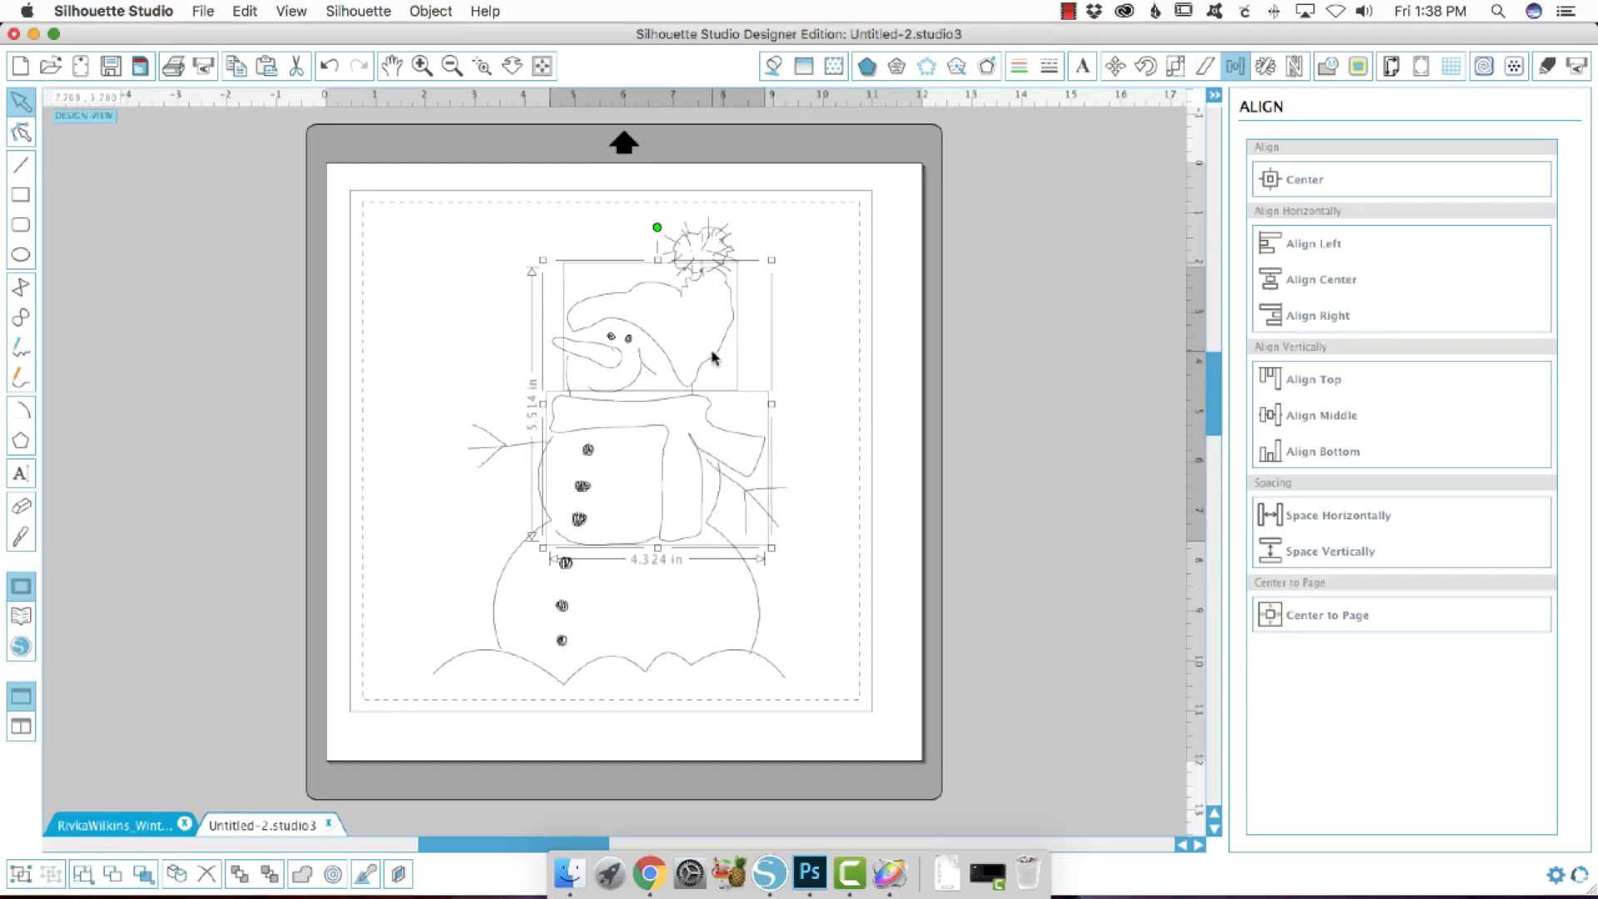
key("super+d")
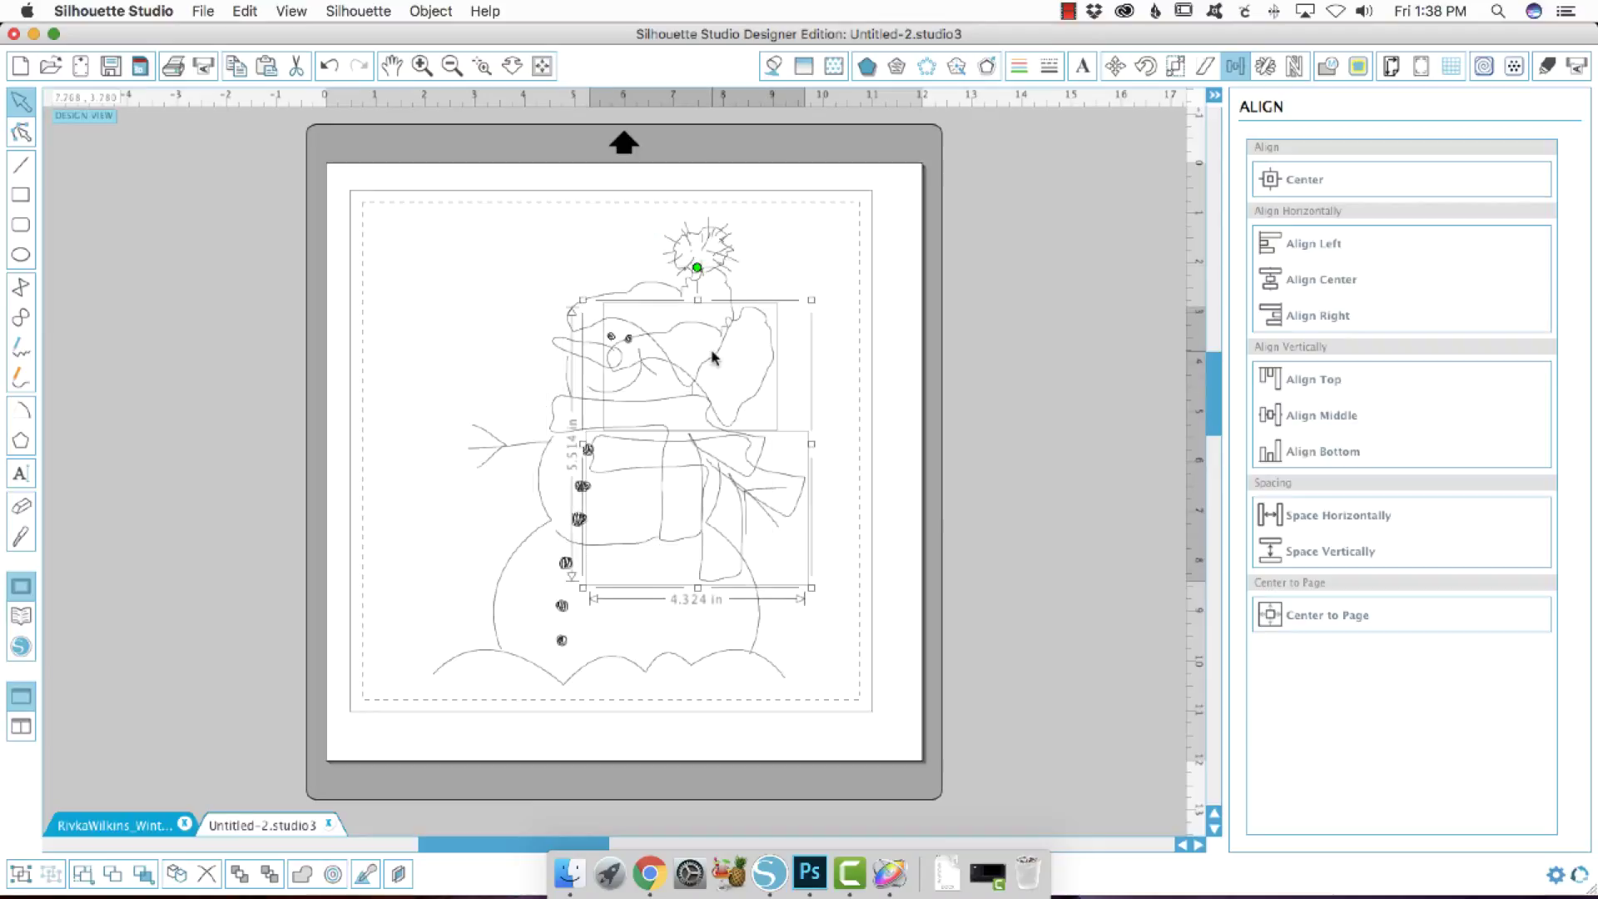
left_click_drag(768, 398, 1120, 278)
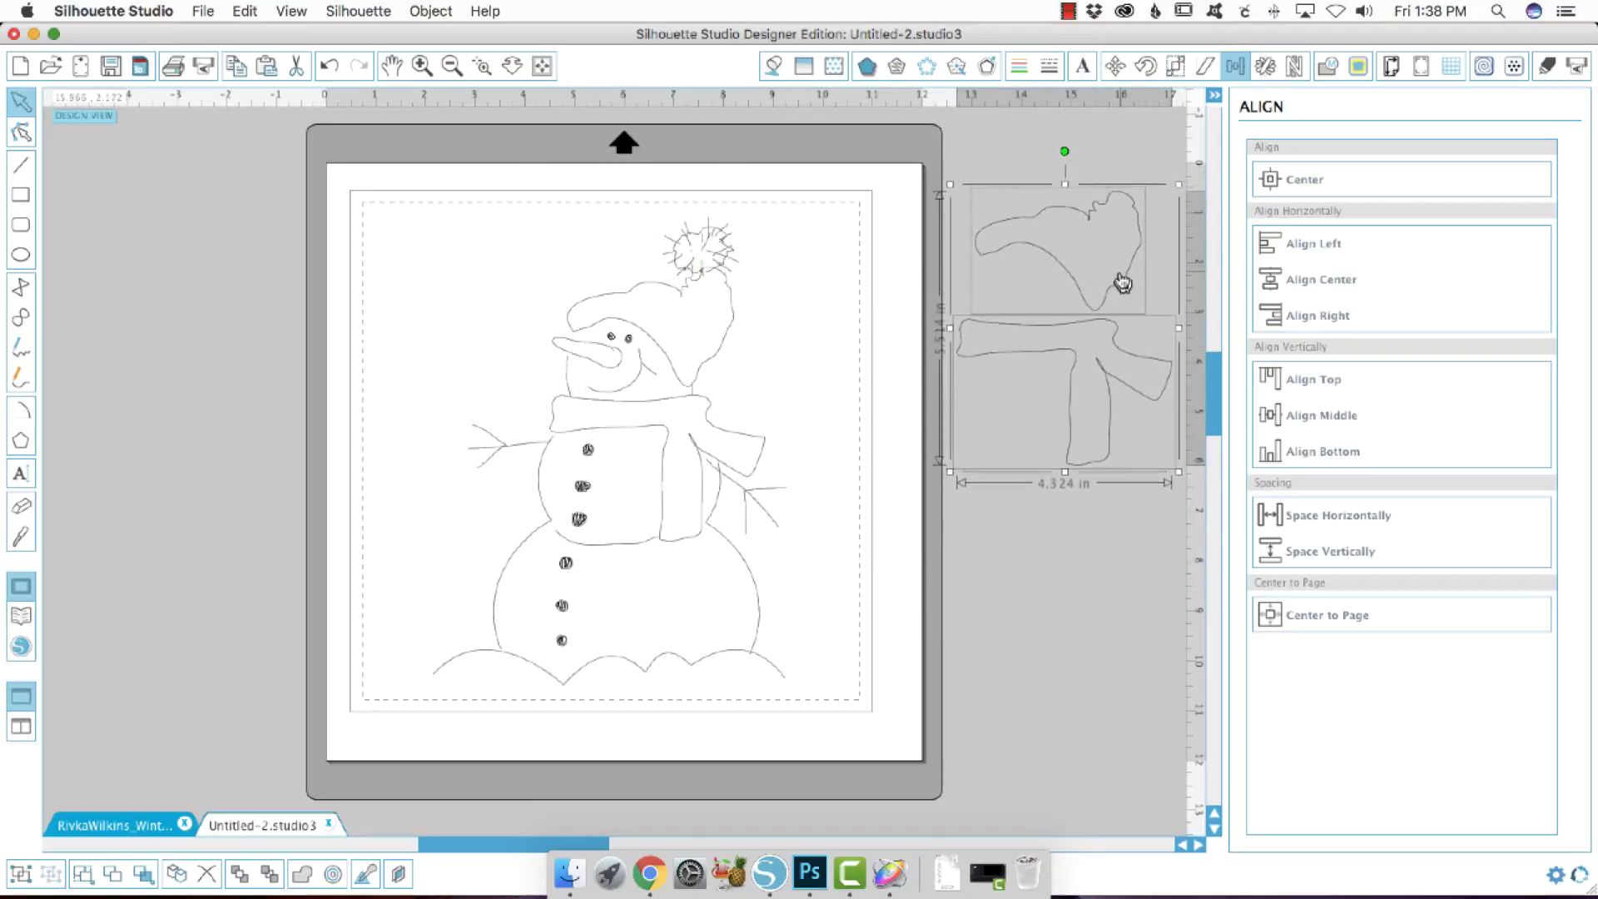
left_click(1138, 517)
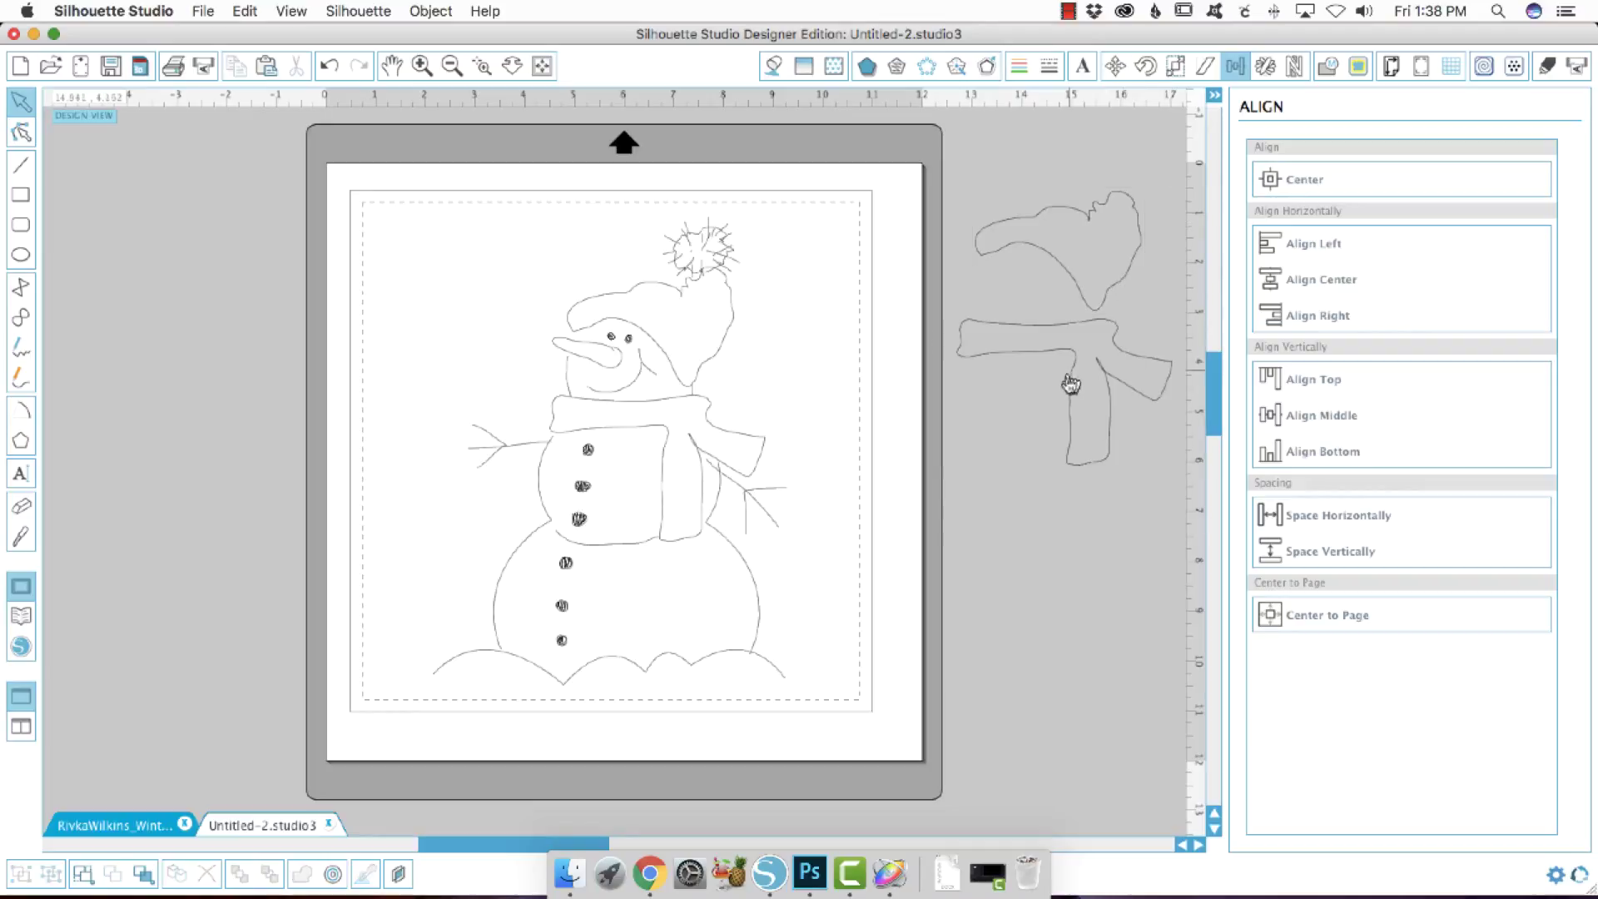
Select the snowman's scribbled buttons and delete the bottom three
left_click(562, 645)
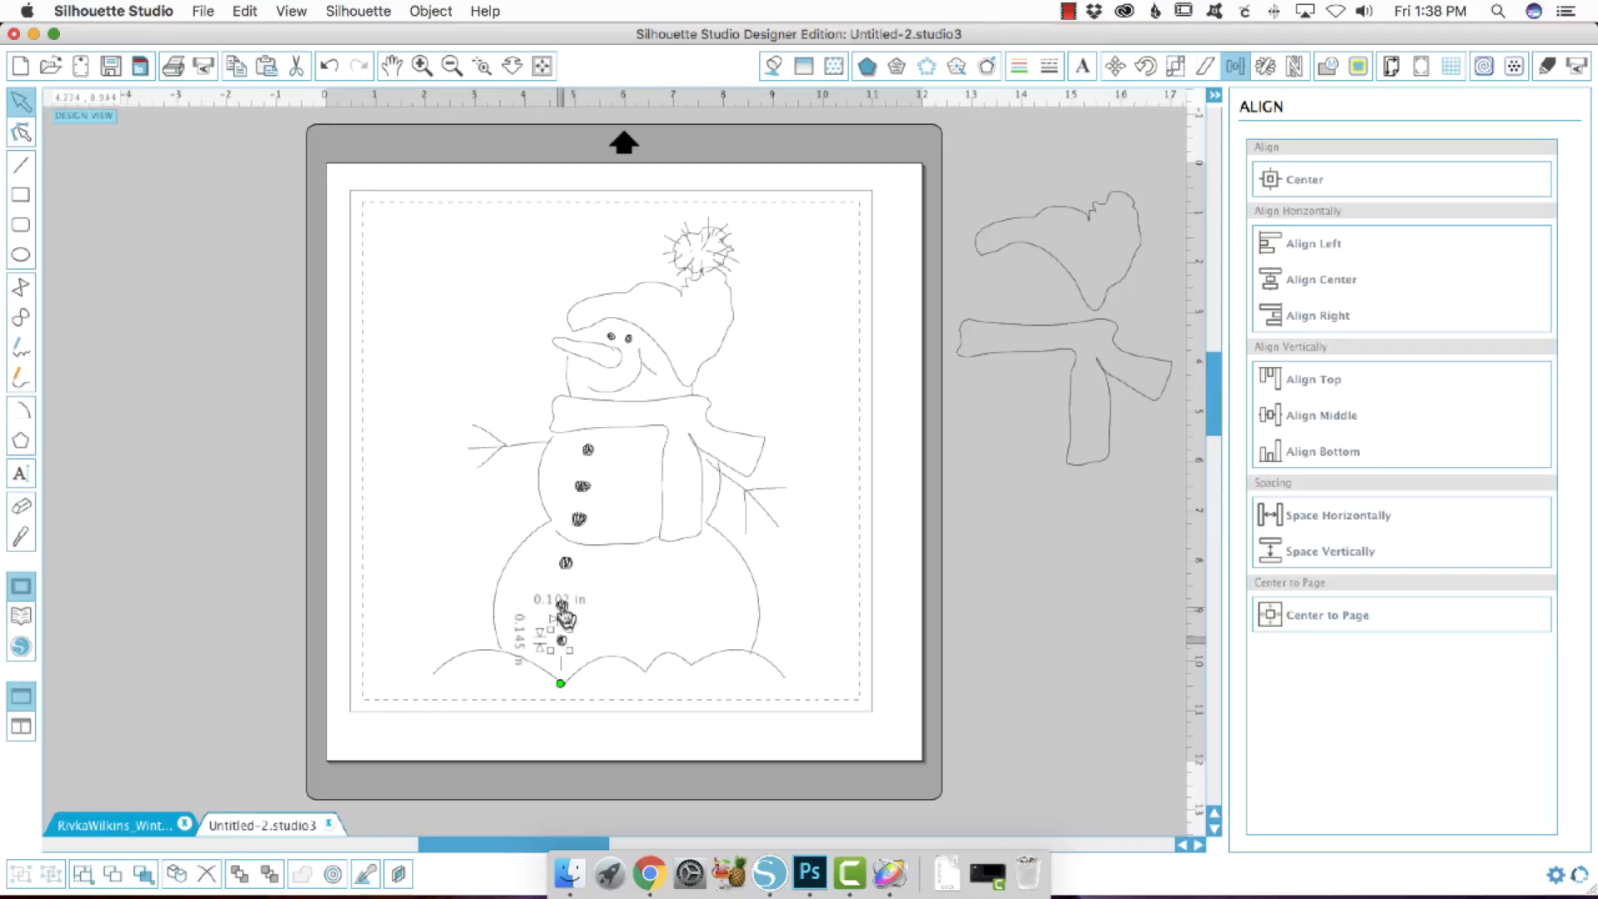
left_click(562, 605, "shift")
left_click(562, 569, "shift")
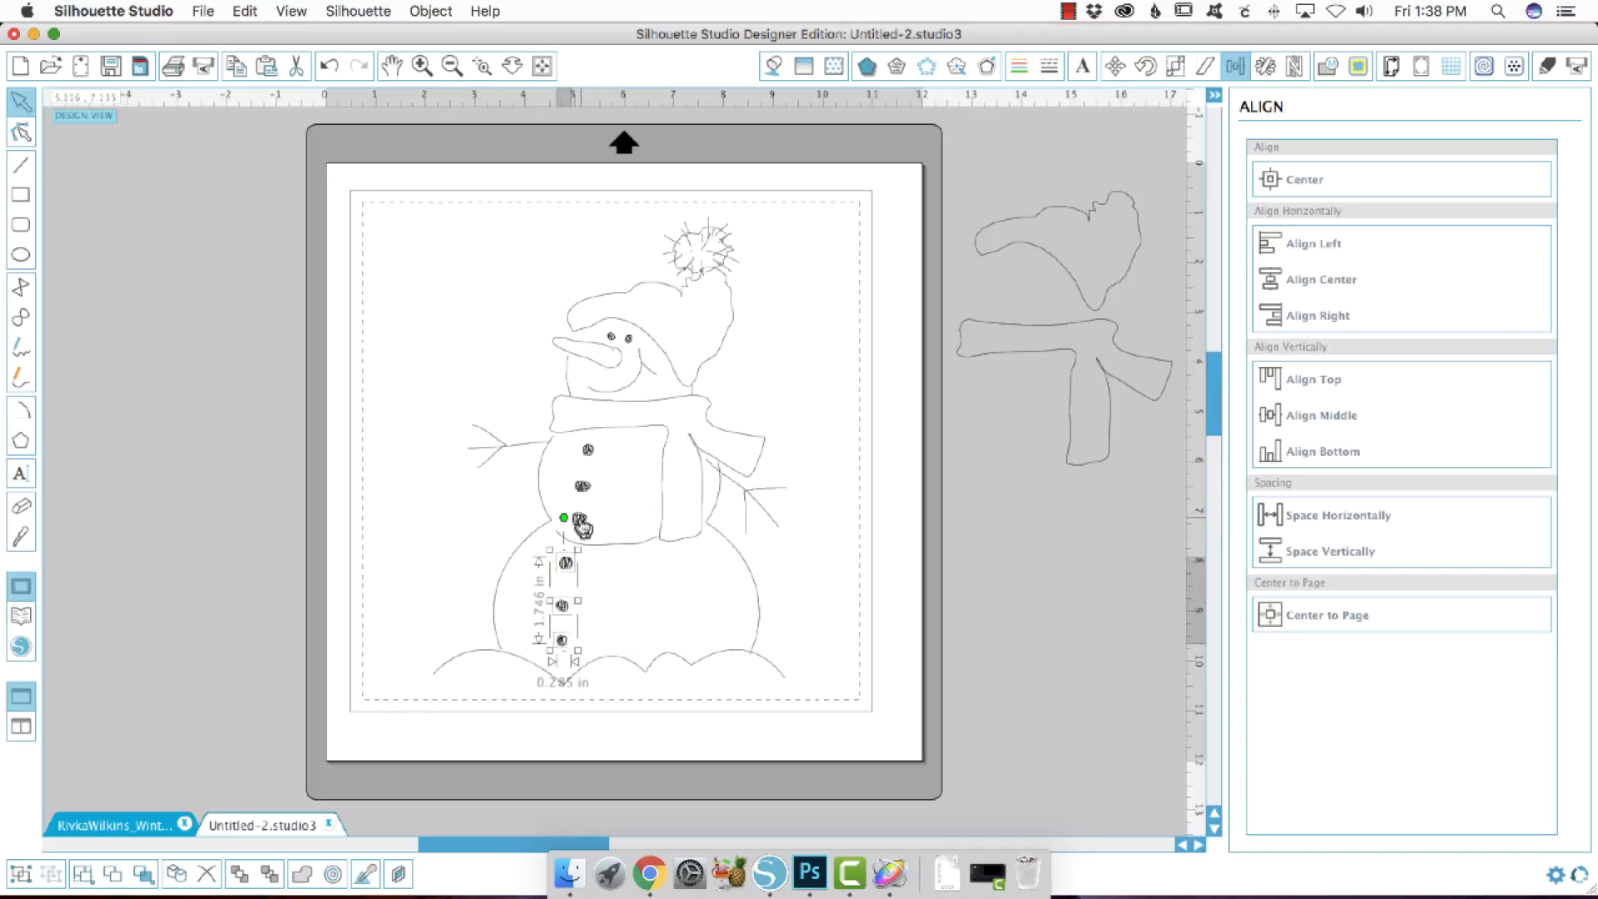
left_click(579, 519, "shift")
left_click(582, 486, "shift")
left_click(589, 454, "shift")
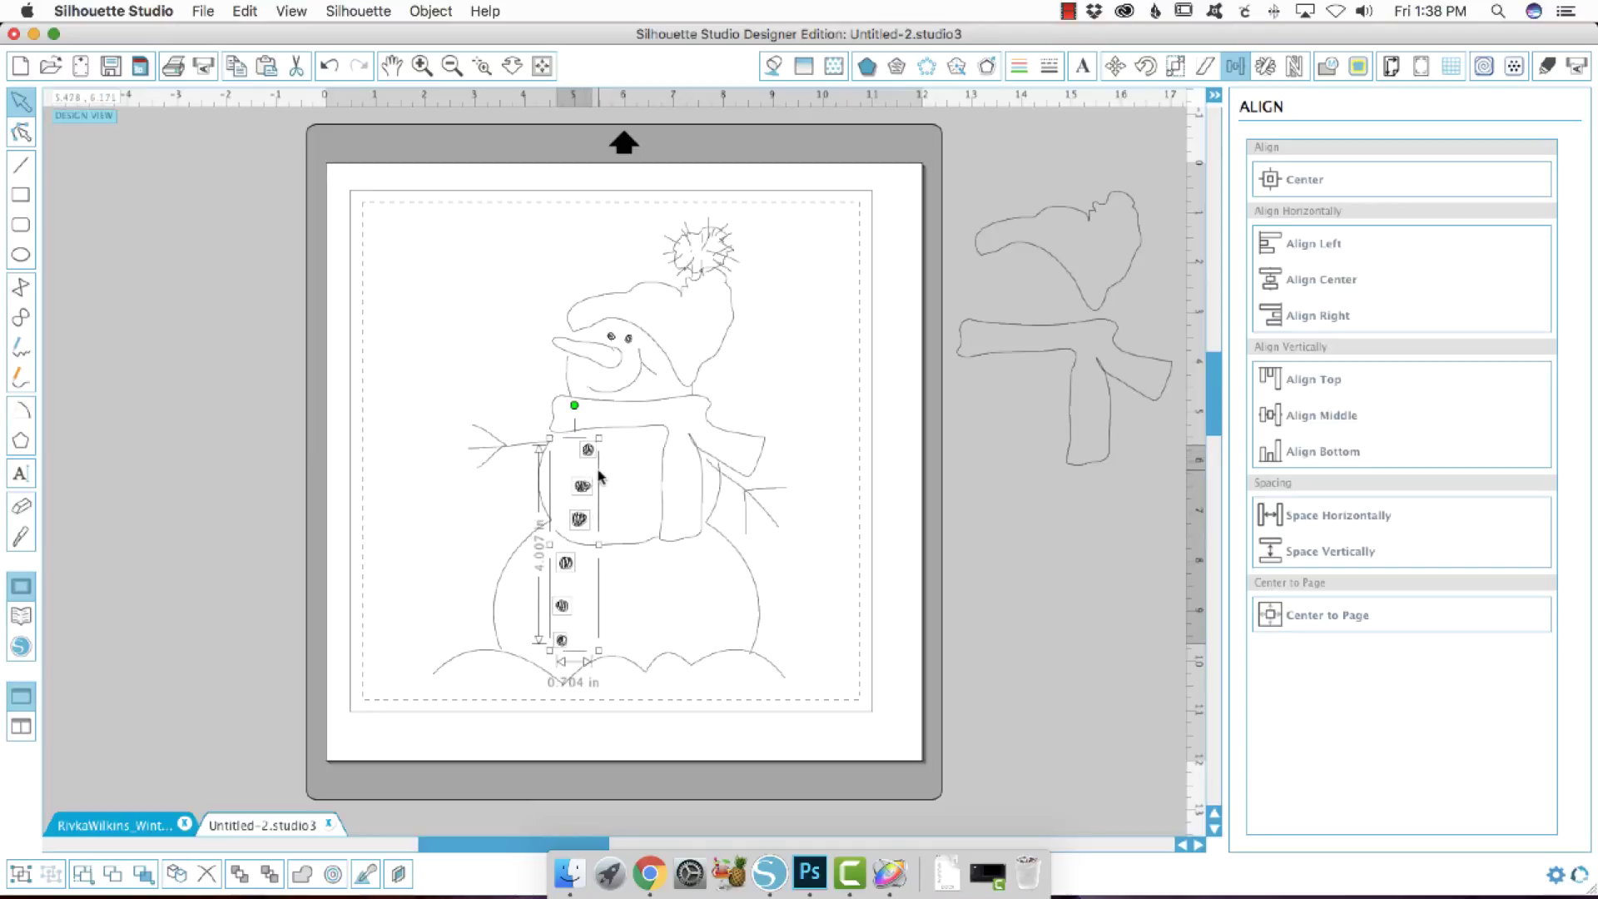
left_click(599, 476)
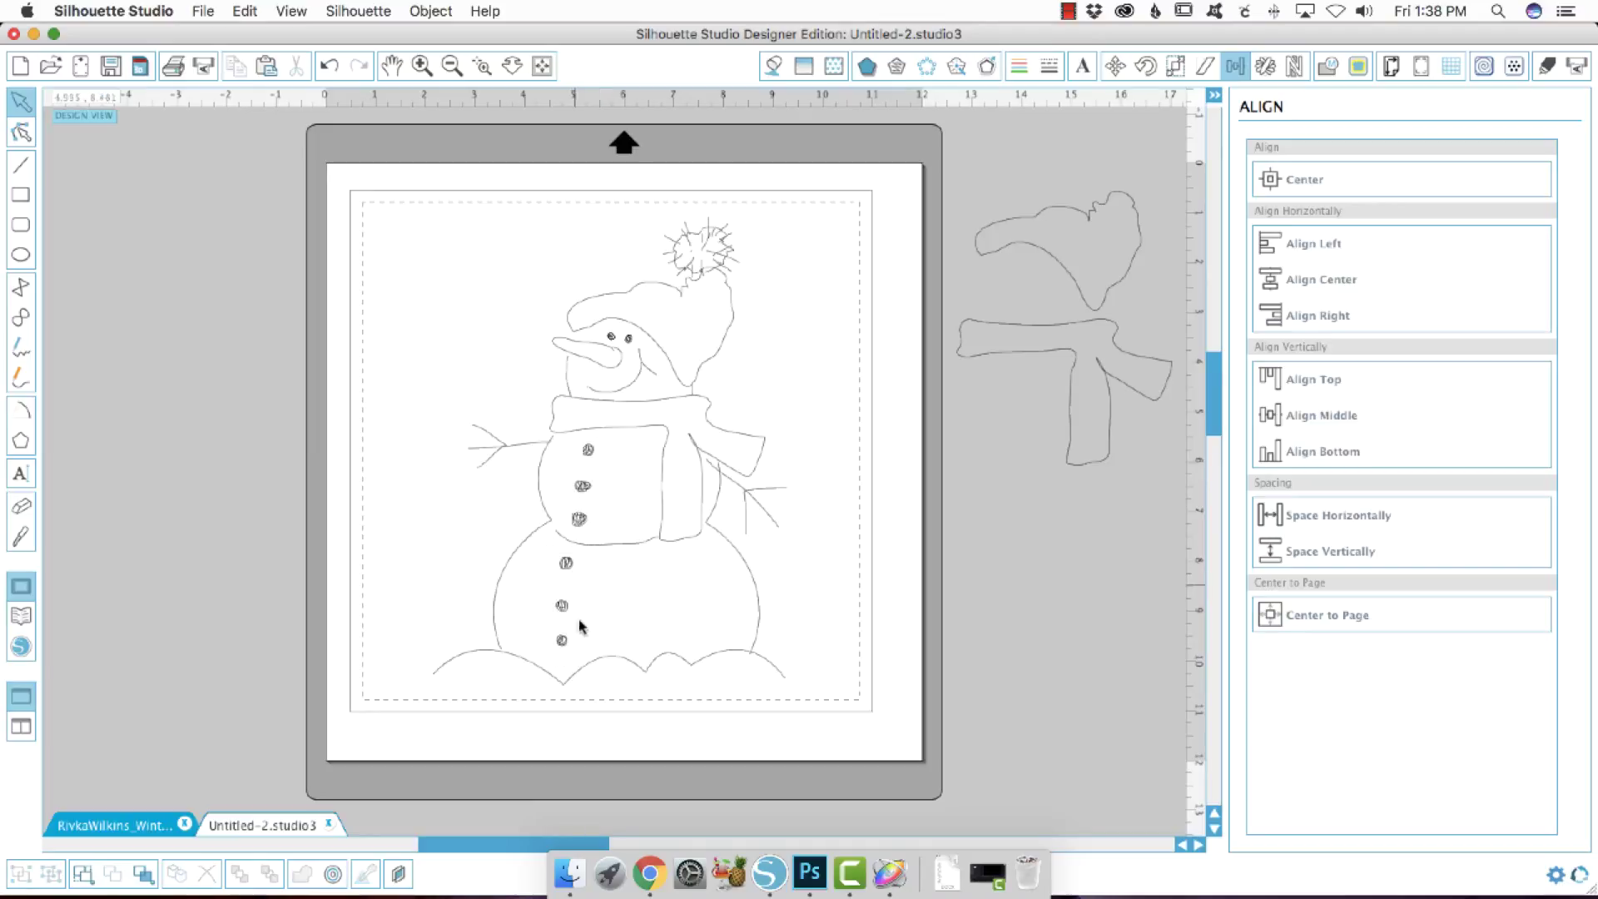
left_click_drag(592, 664, 549, 445)
key("Delete")
key("Delete")
scroll(175, 248, "up", 1)
scroll(173, 241, "down", 3)
Draw small Ellipse-tool circle buttons about 0.3 in wide and line them up down the body
left_click(25, 253)
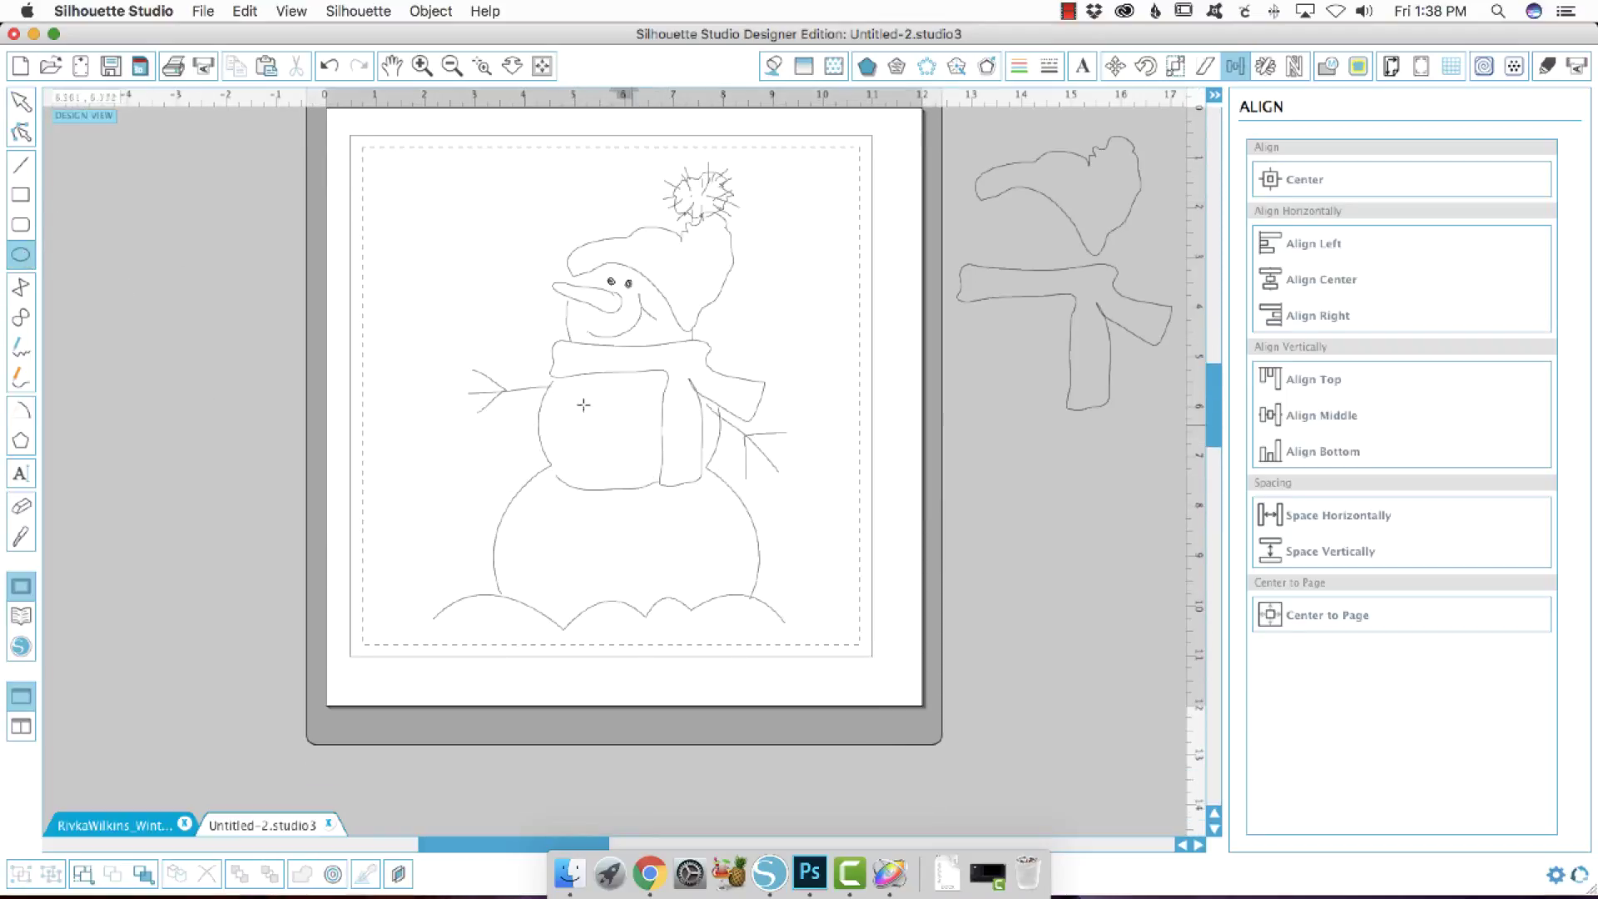
mouse_move(579, 390)
left_mouse_down()
mouse_move(600, 416)
mouse_move(592, 404)
mouse_move(598, 462)
mouse_move(591, 440)
mouse_move(560, 606)
left_mouse_up()
left_click(23, 104)
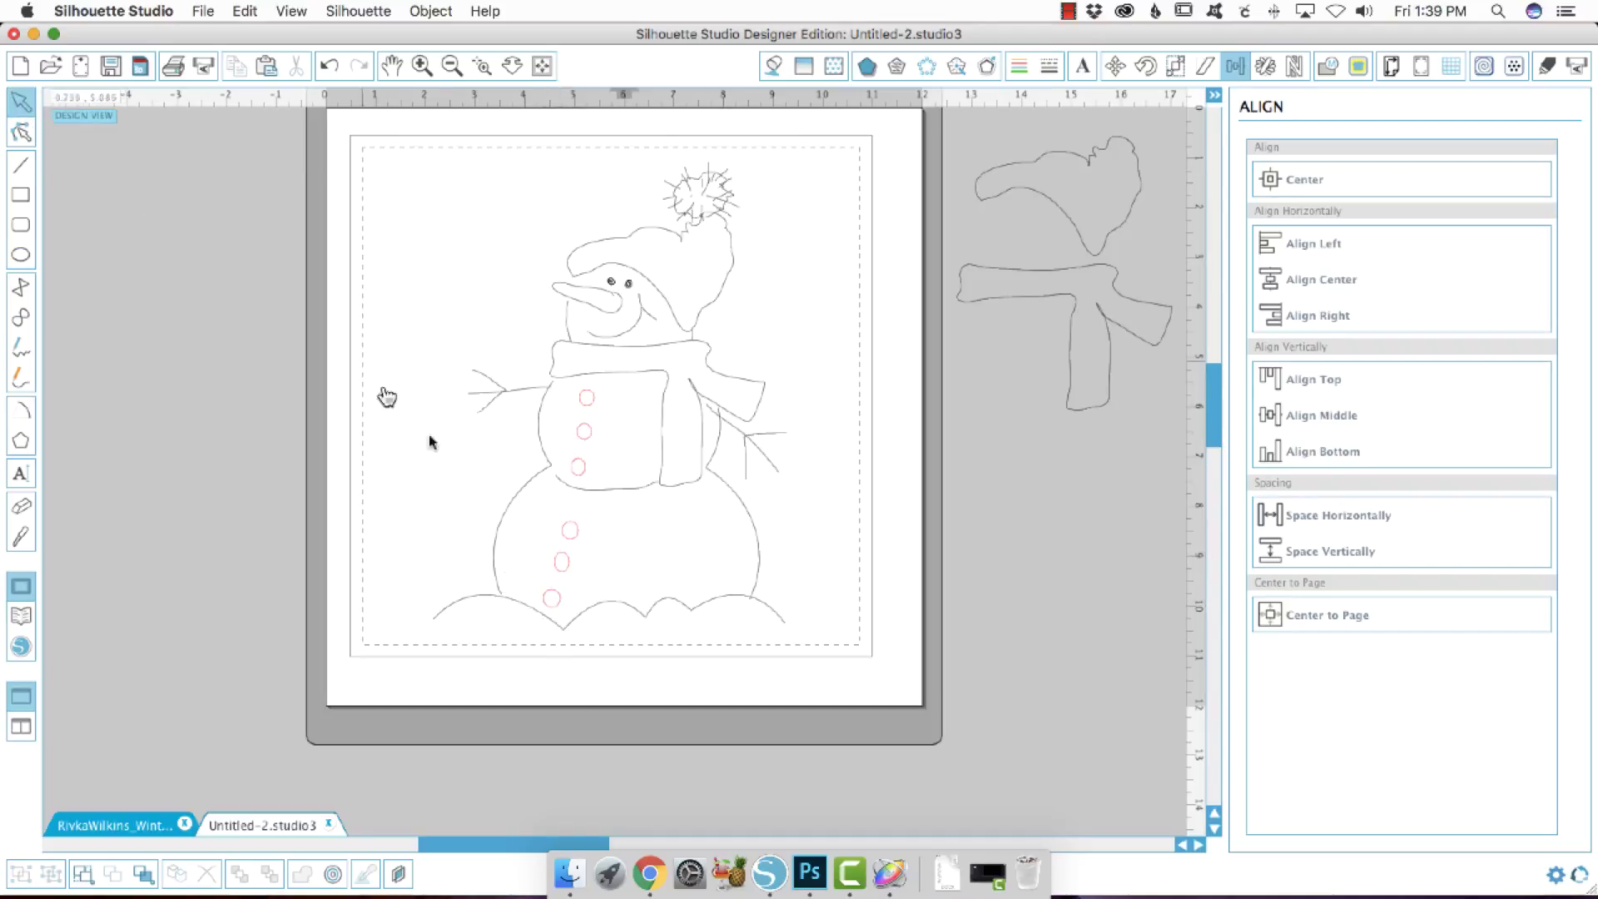
left_click(576, 523)
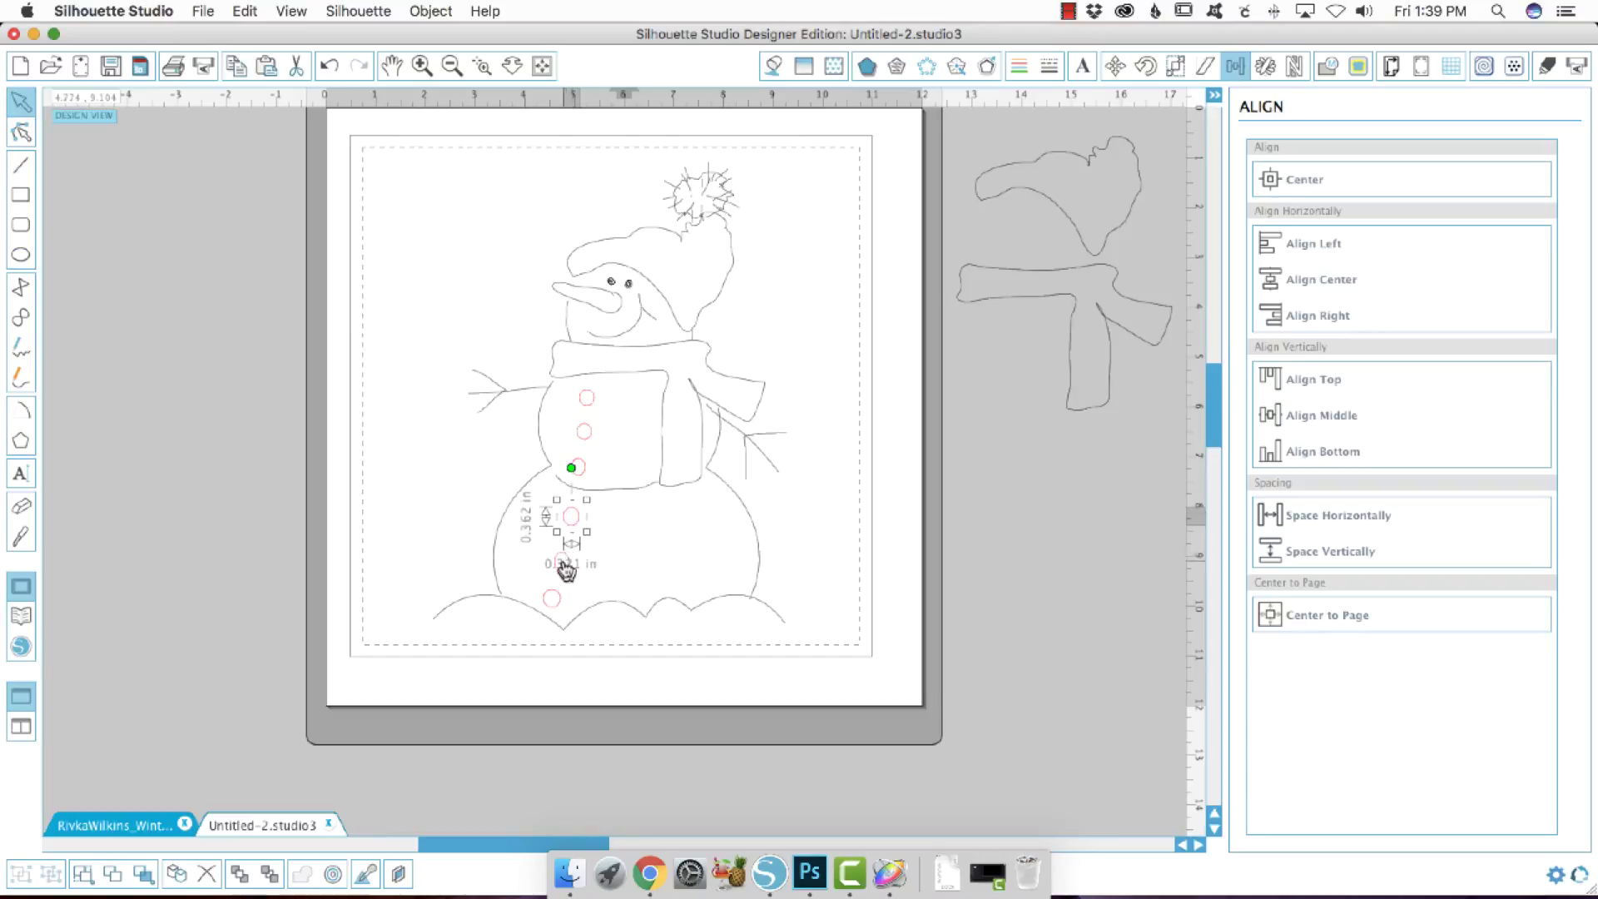
left_click_drag(560, 549, 564, 568)
left_click(560, 606)
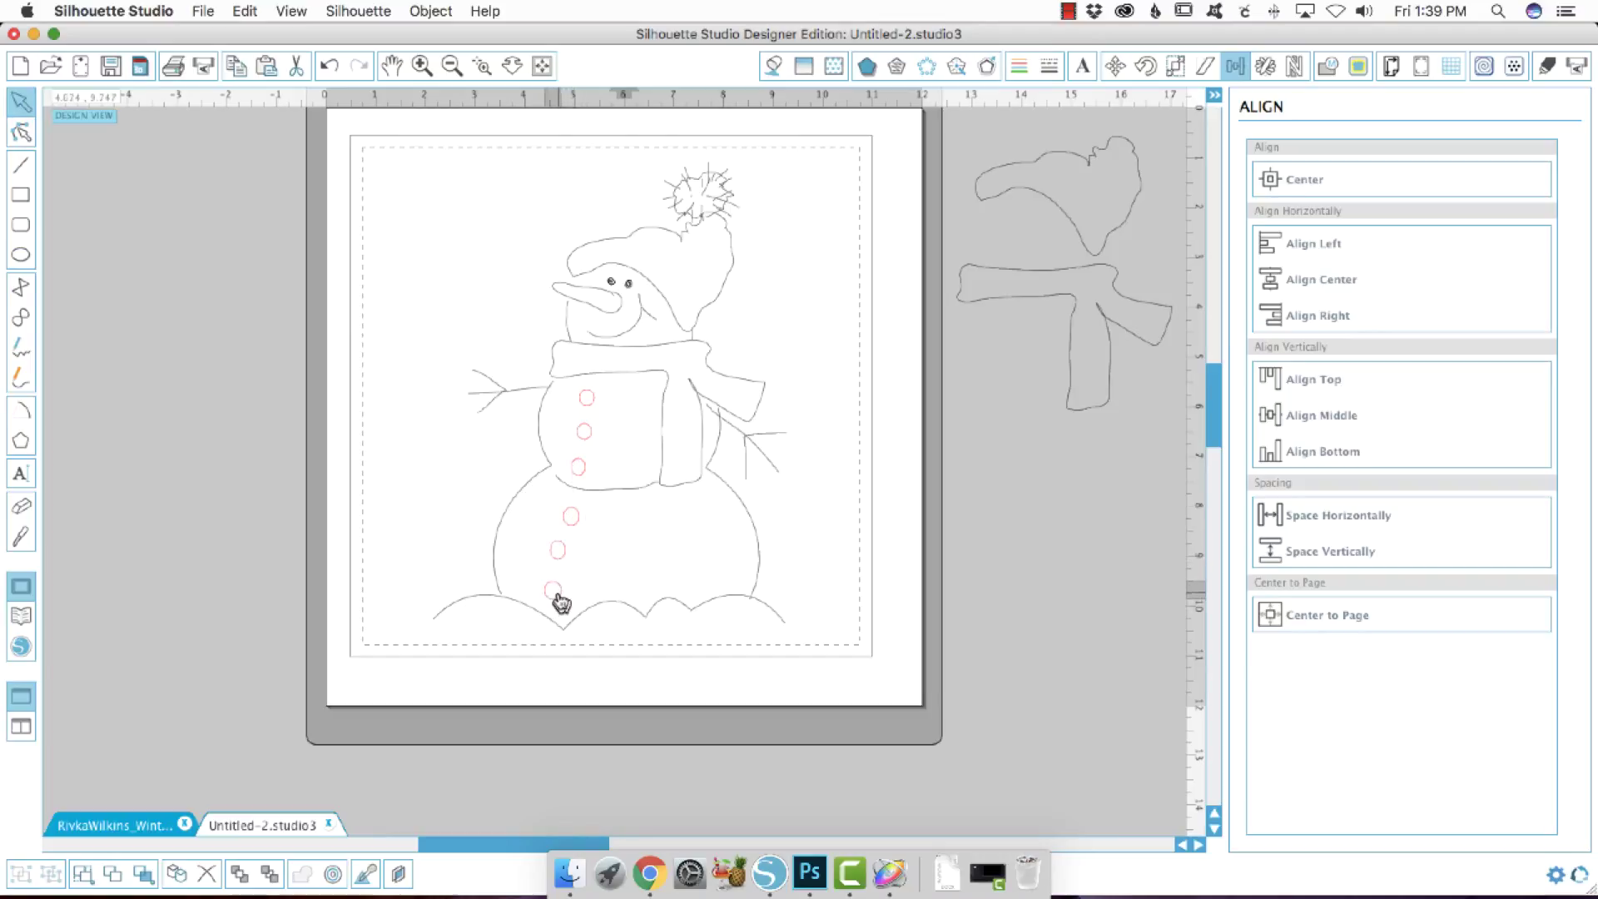
left_click(555, 598)
left_click(591, 437)
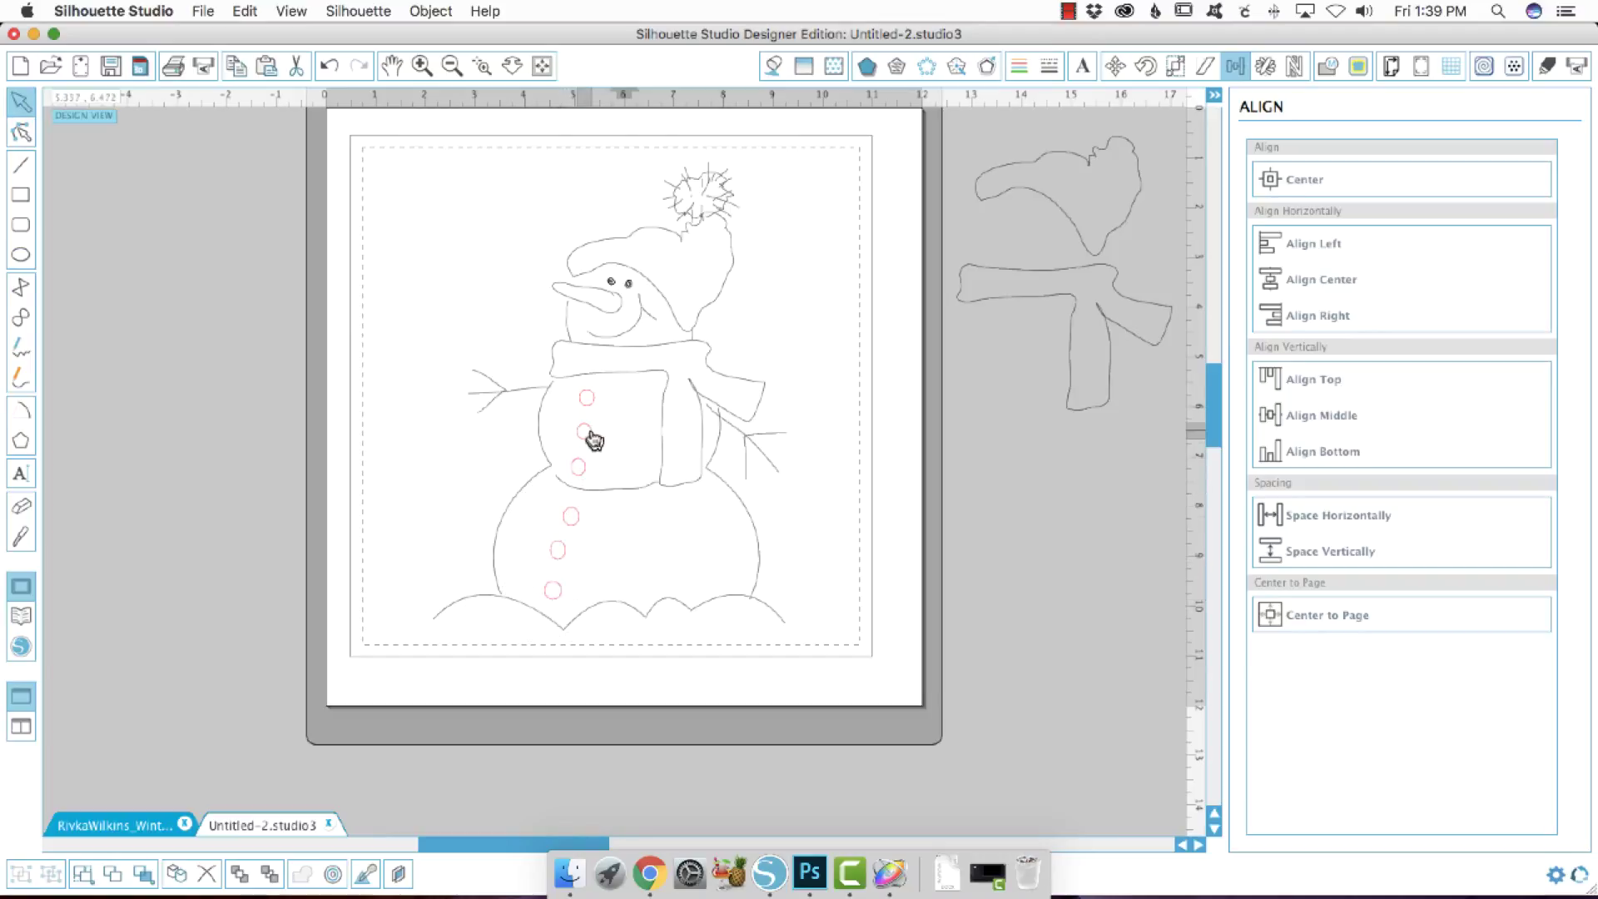
left_click(591, 433)
left_click_drag(591, 416, 602, 380)
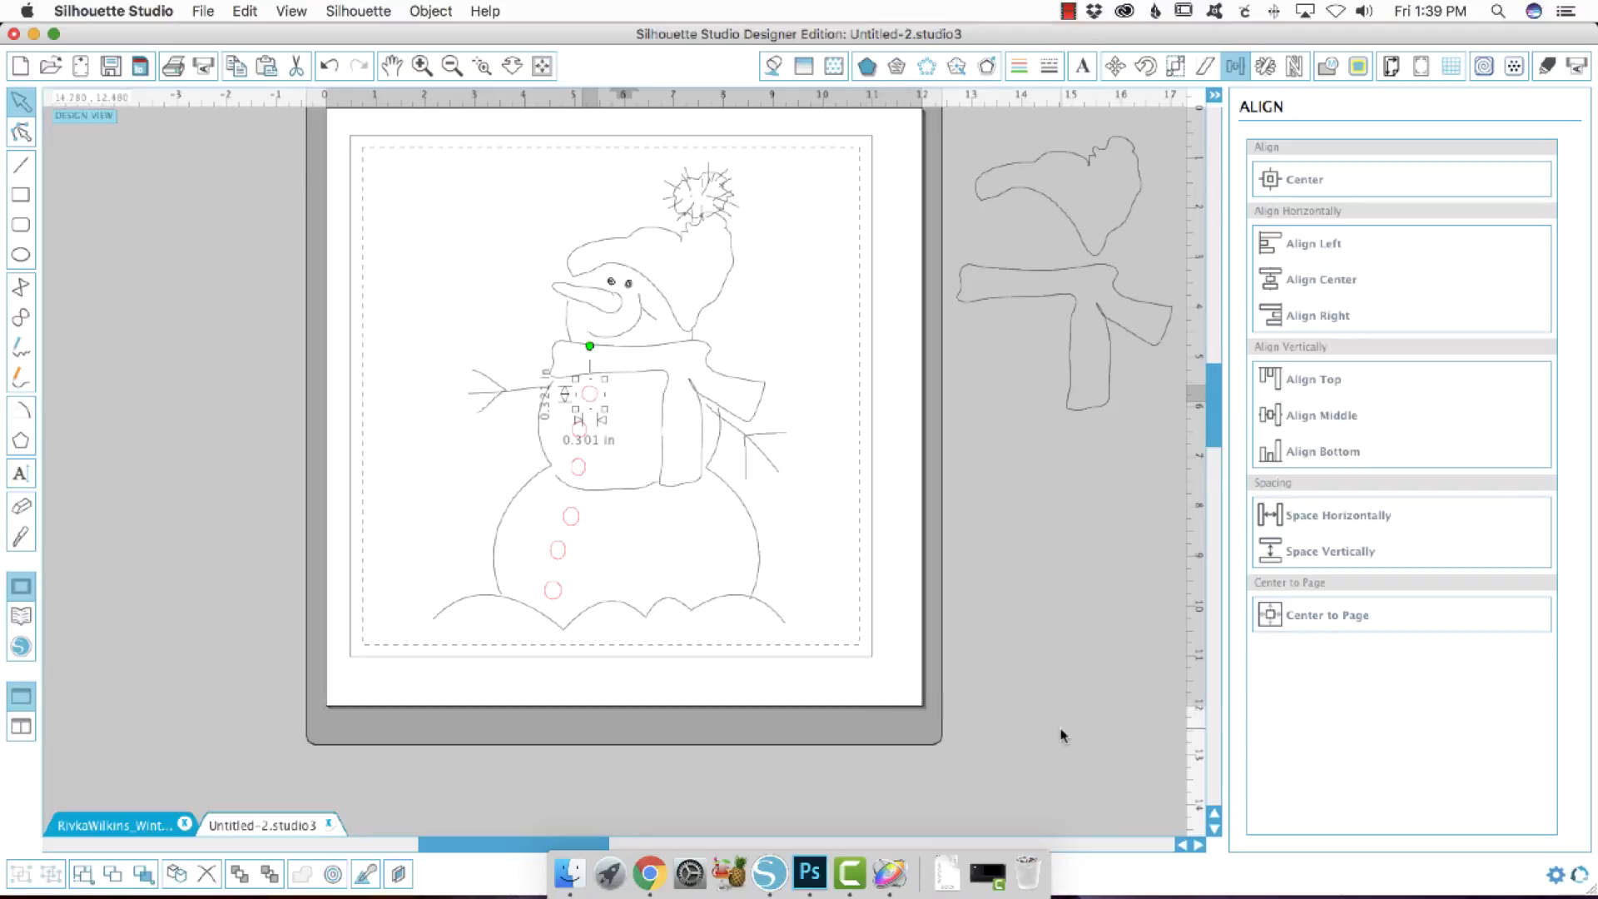
Draw a small 0.16 in circle eye beside the nose and select it
left_click(1050, 630)
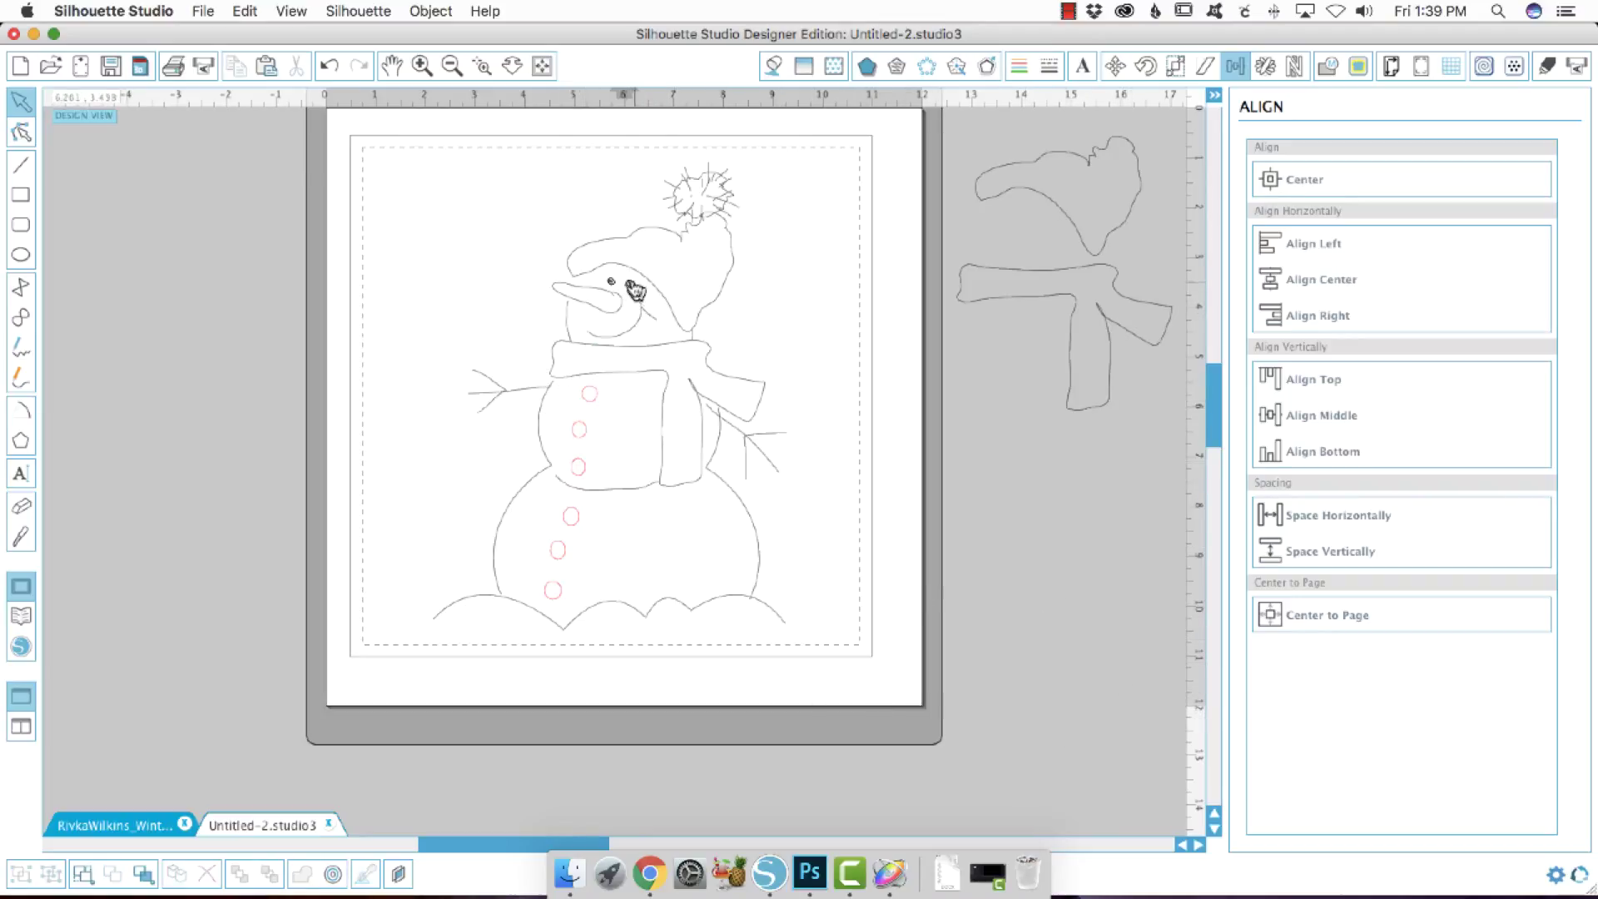
left_click(628, 284)
left_click(622, 353)
left_click(22, 255)
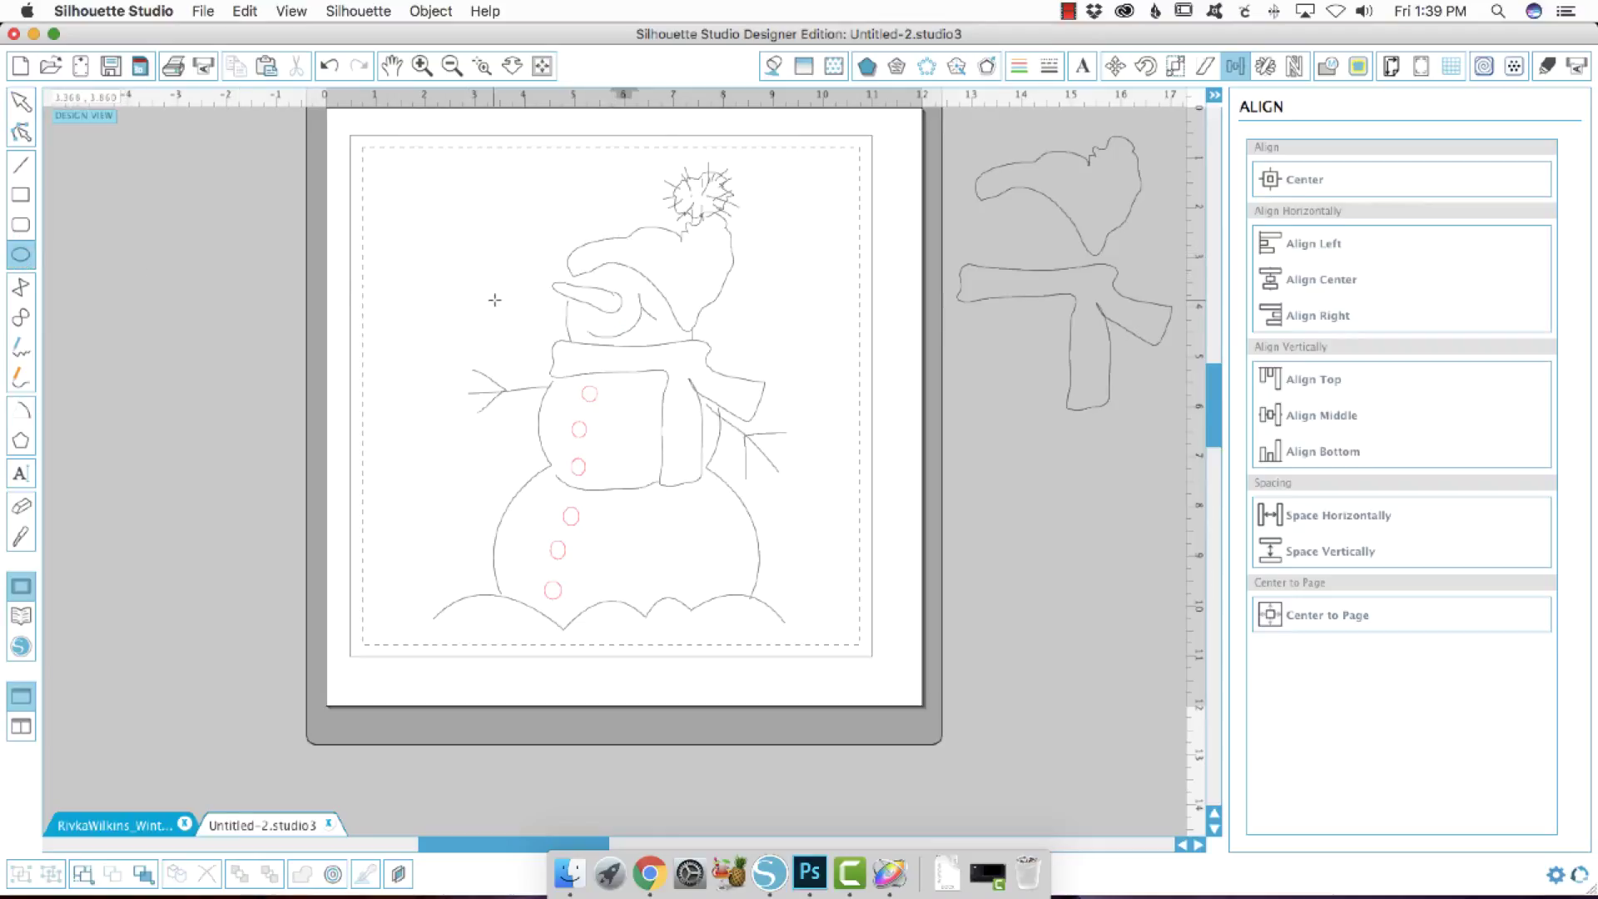
mouse_move(601, 276)
left_mouse_down()
mouse_move(599, 298)
mouse_move(627, 292)
left_mouse_up()
left_click(19, 106)
left_click(626, 292)
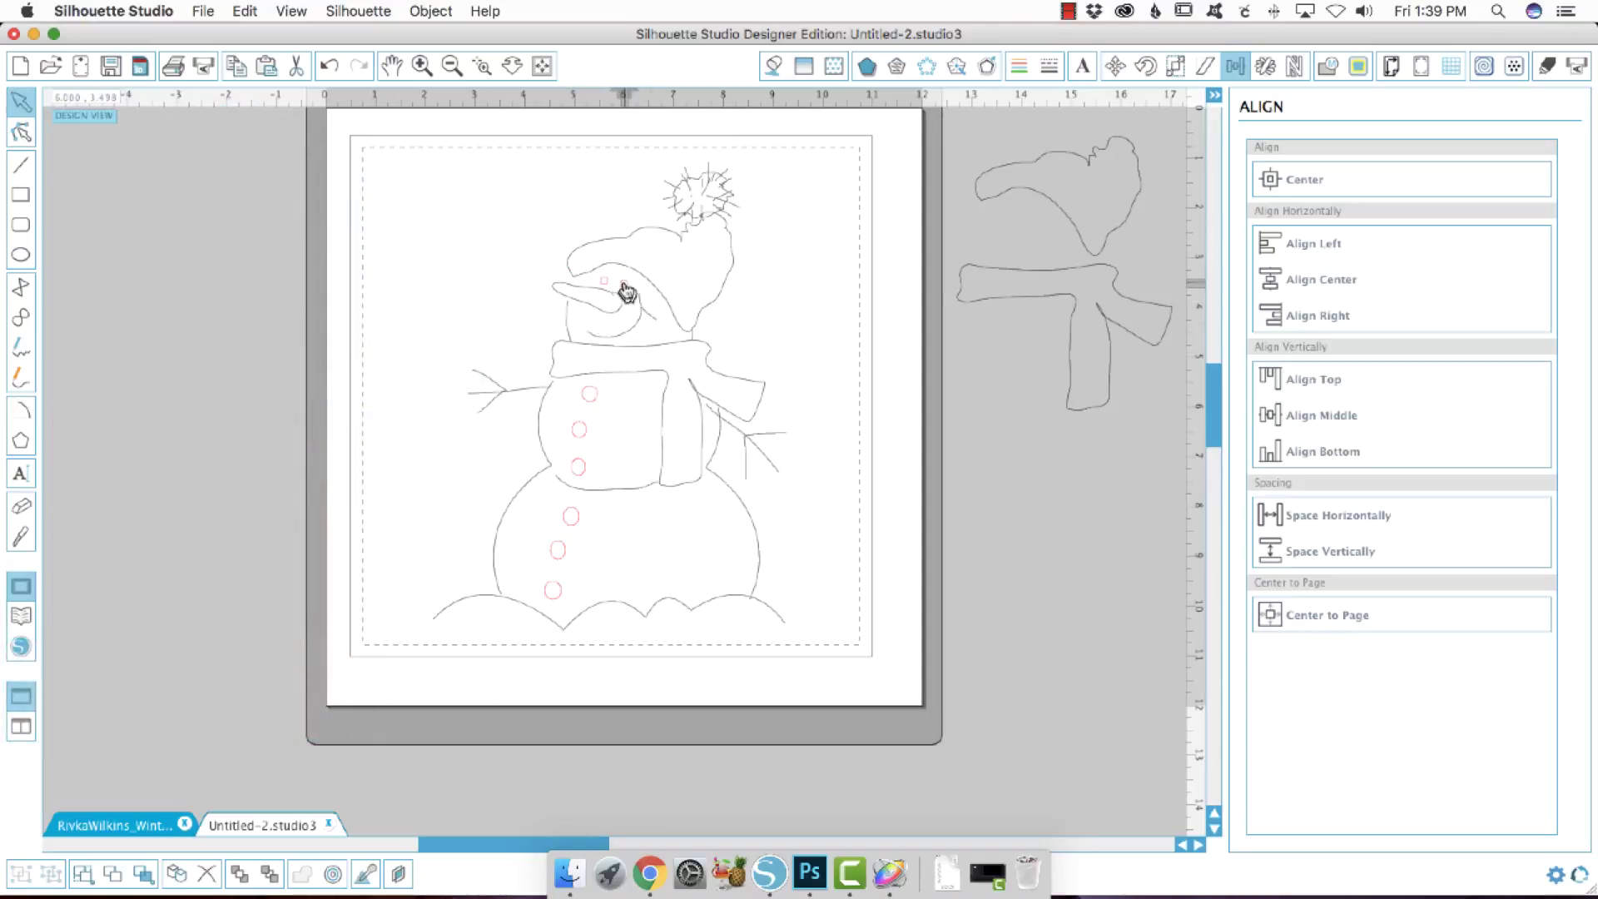
left_click(626, 291)
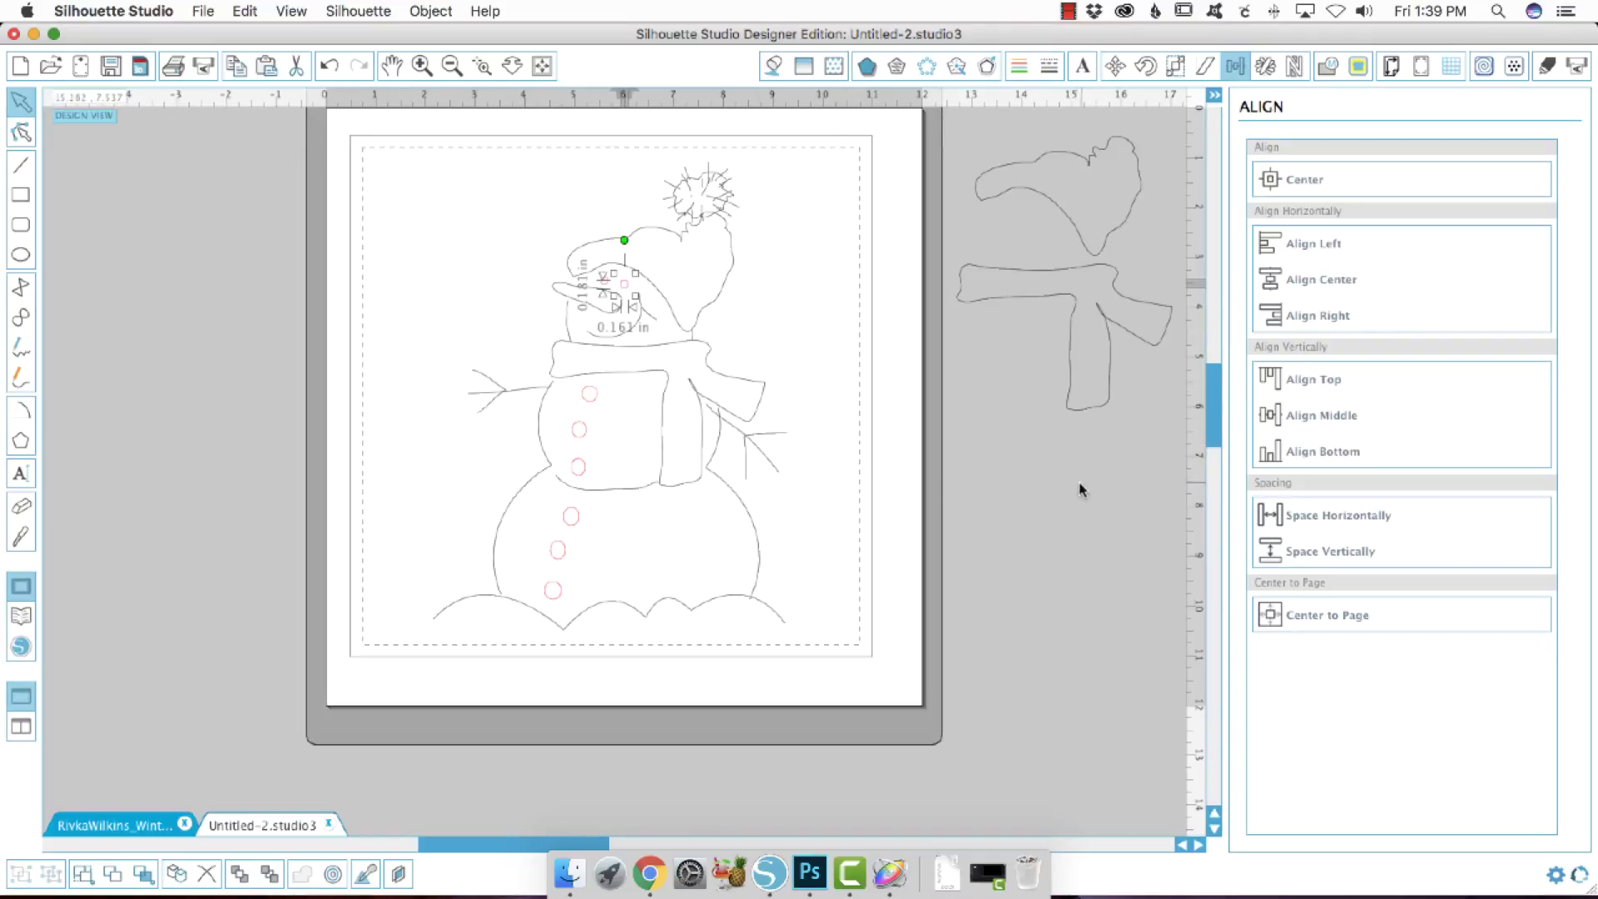
Select the whole snowman block and set every line to solid, 1 pt thick, black
left_click_drag(287, 123, 904, 706)
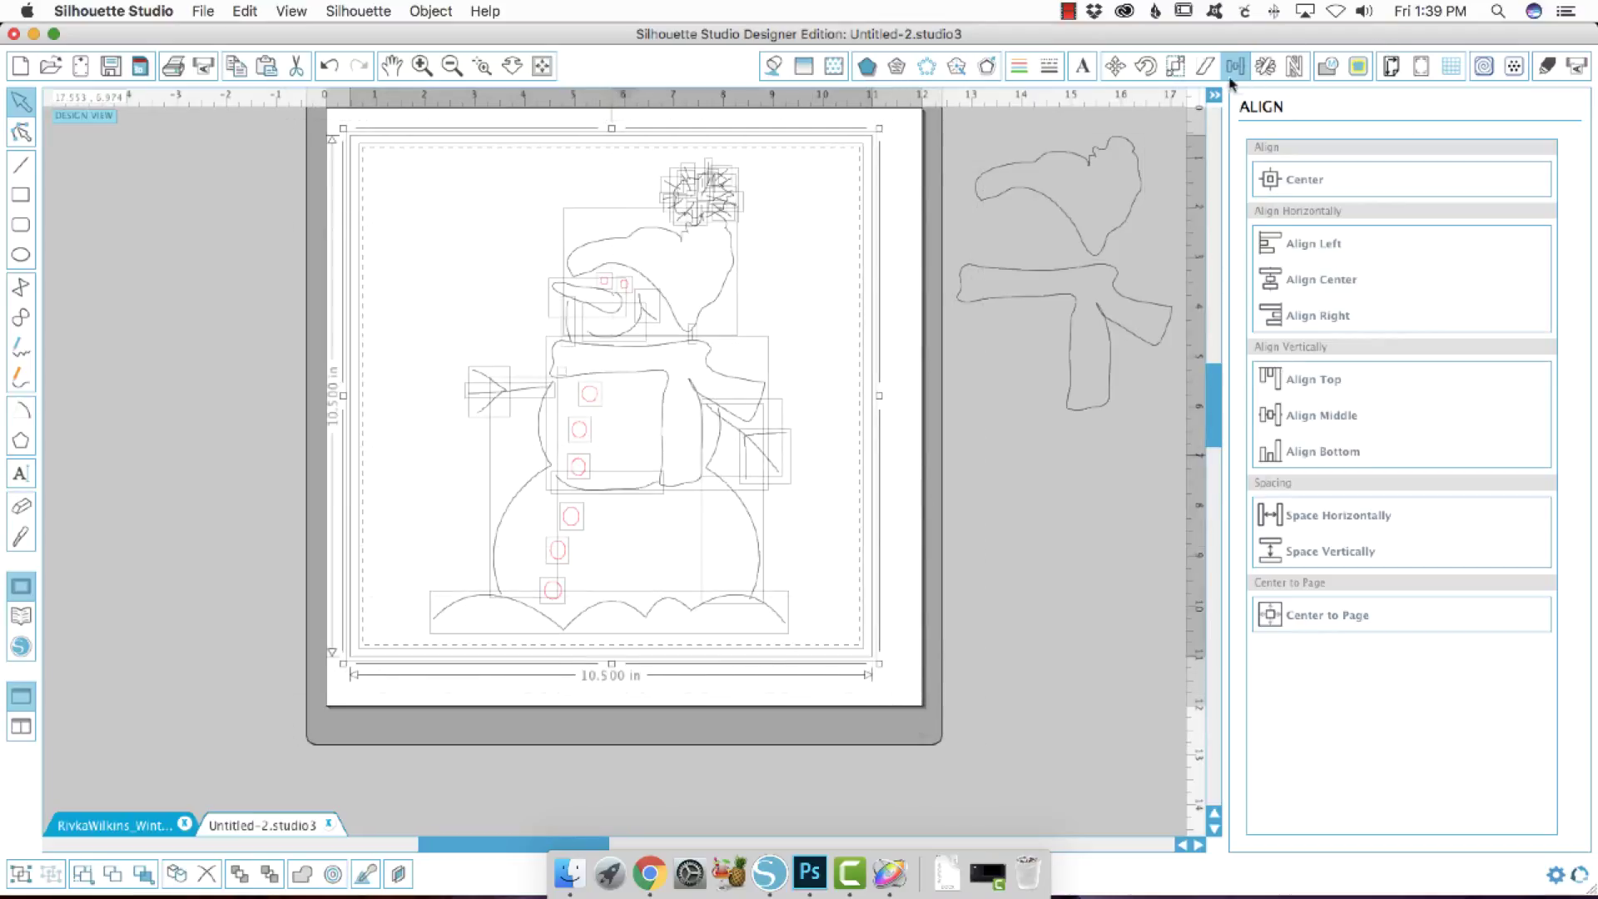
left_click(1046, 69)
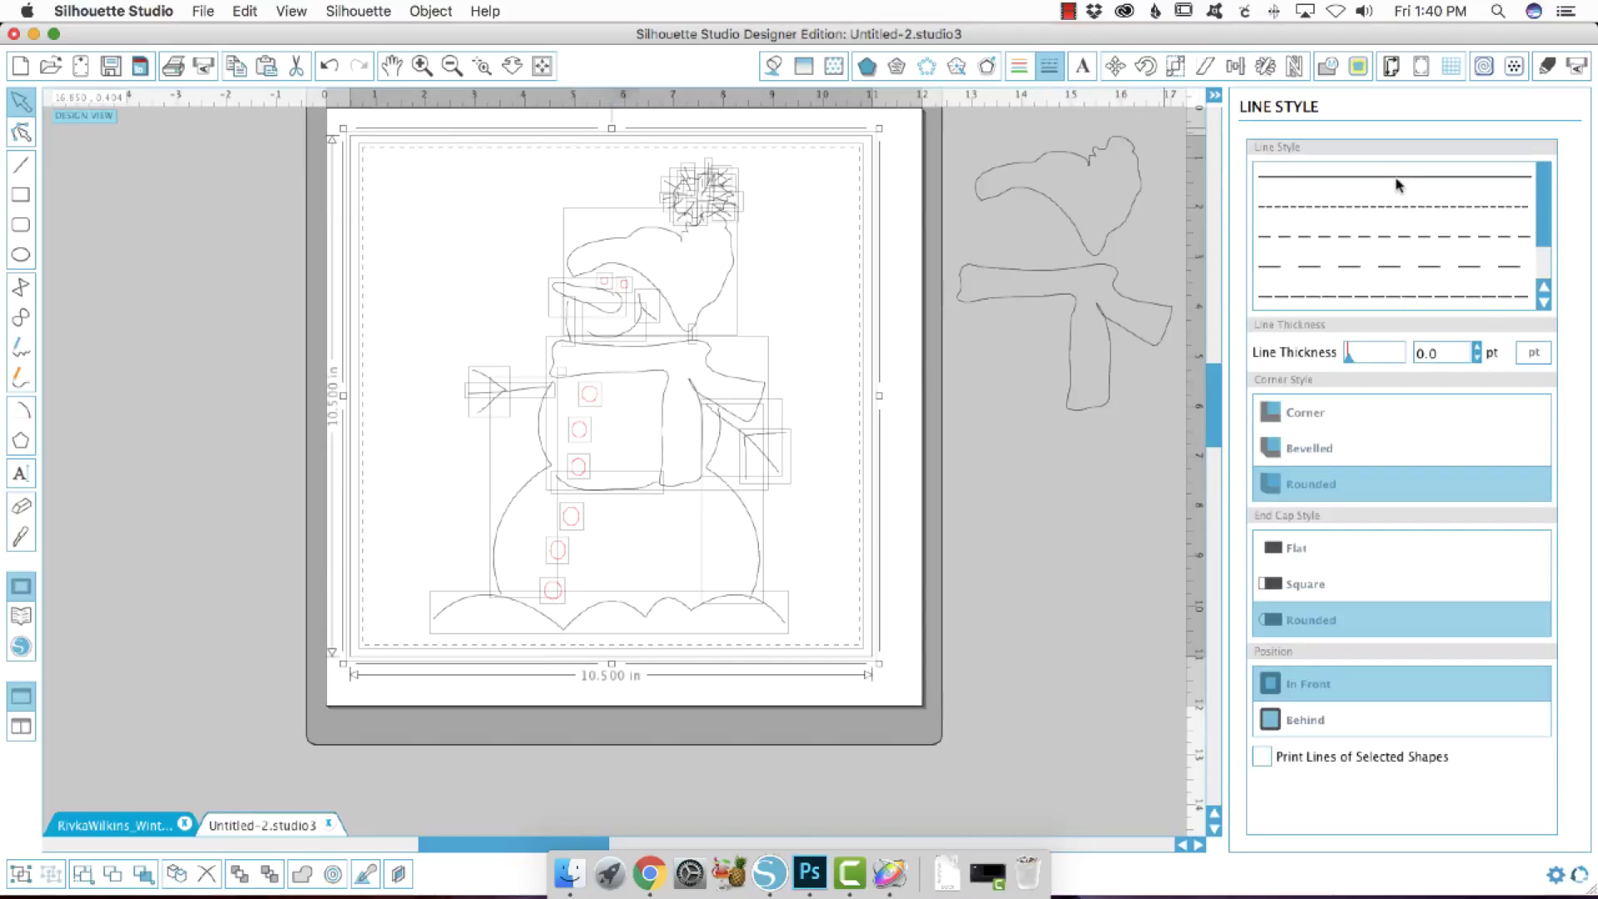
left_click(1398, 178)
left_click_drag(1464, 349, 1388, 353)
type("1")
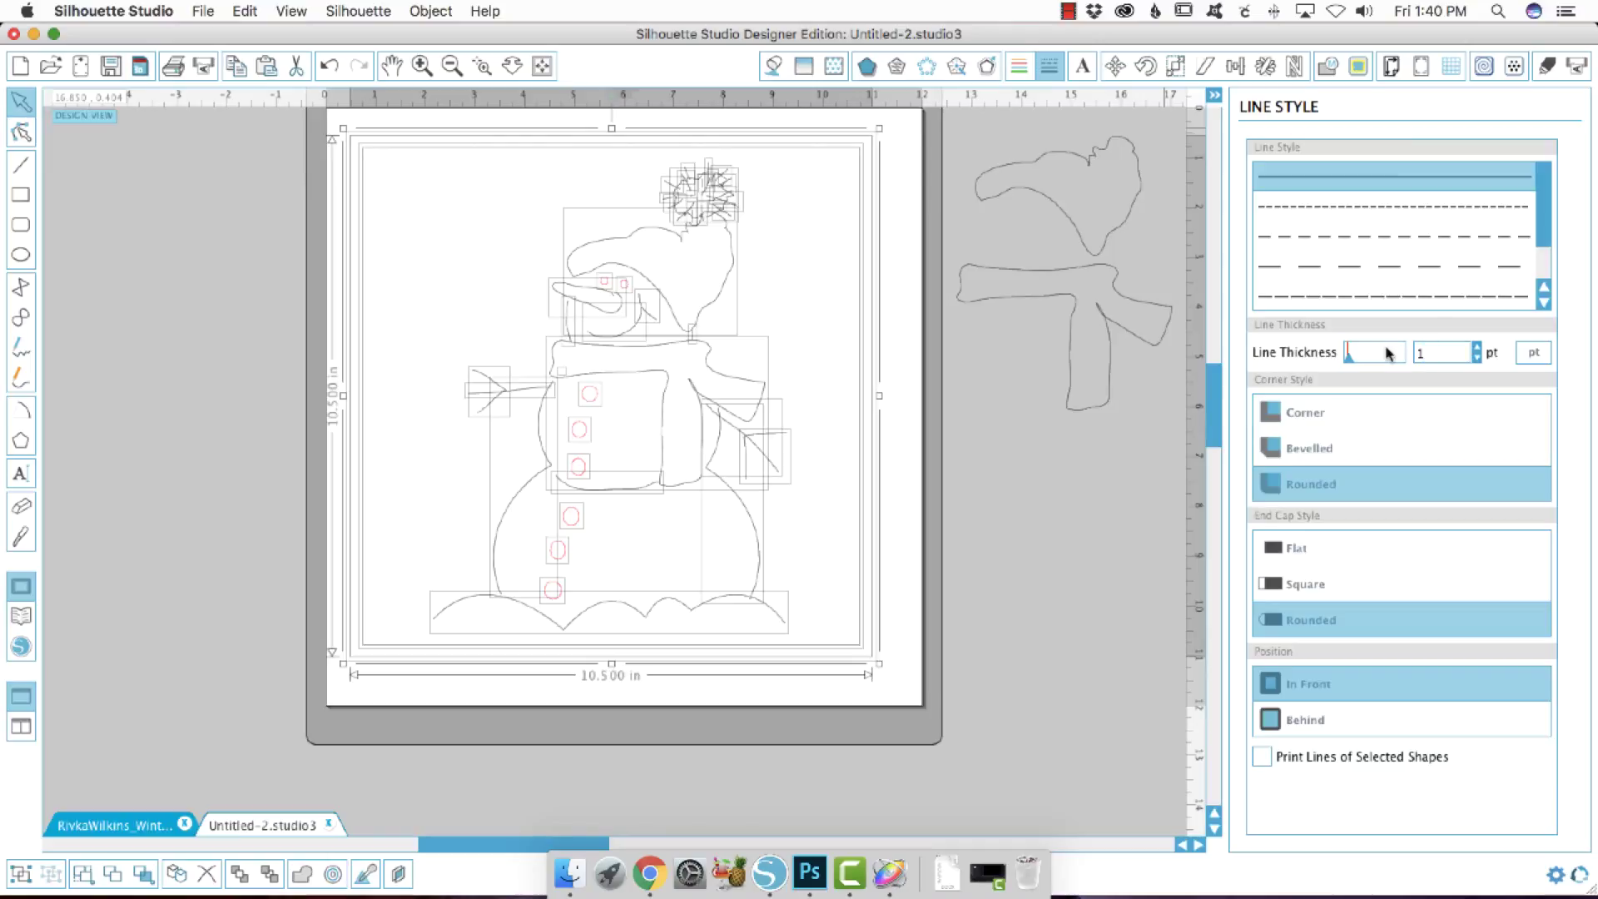
key("Return")
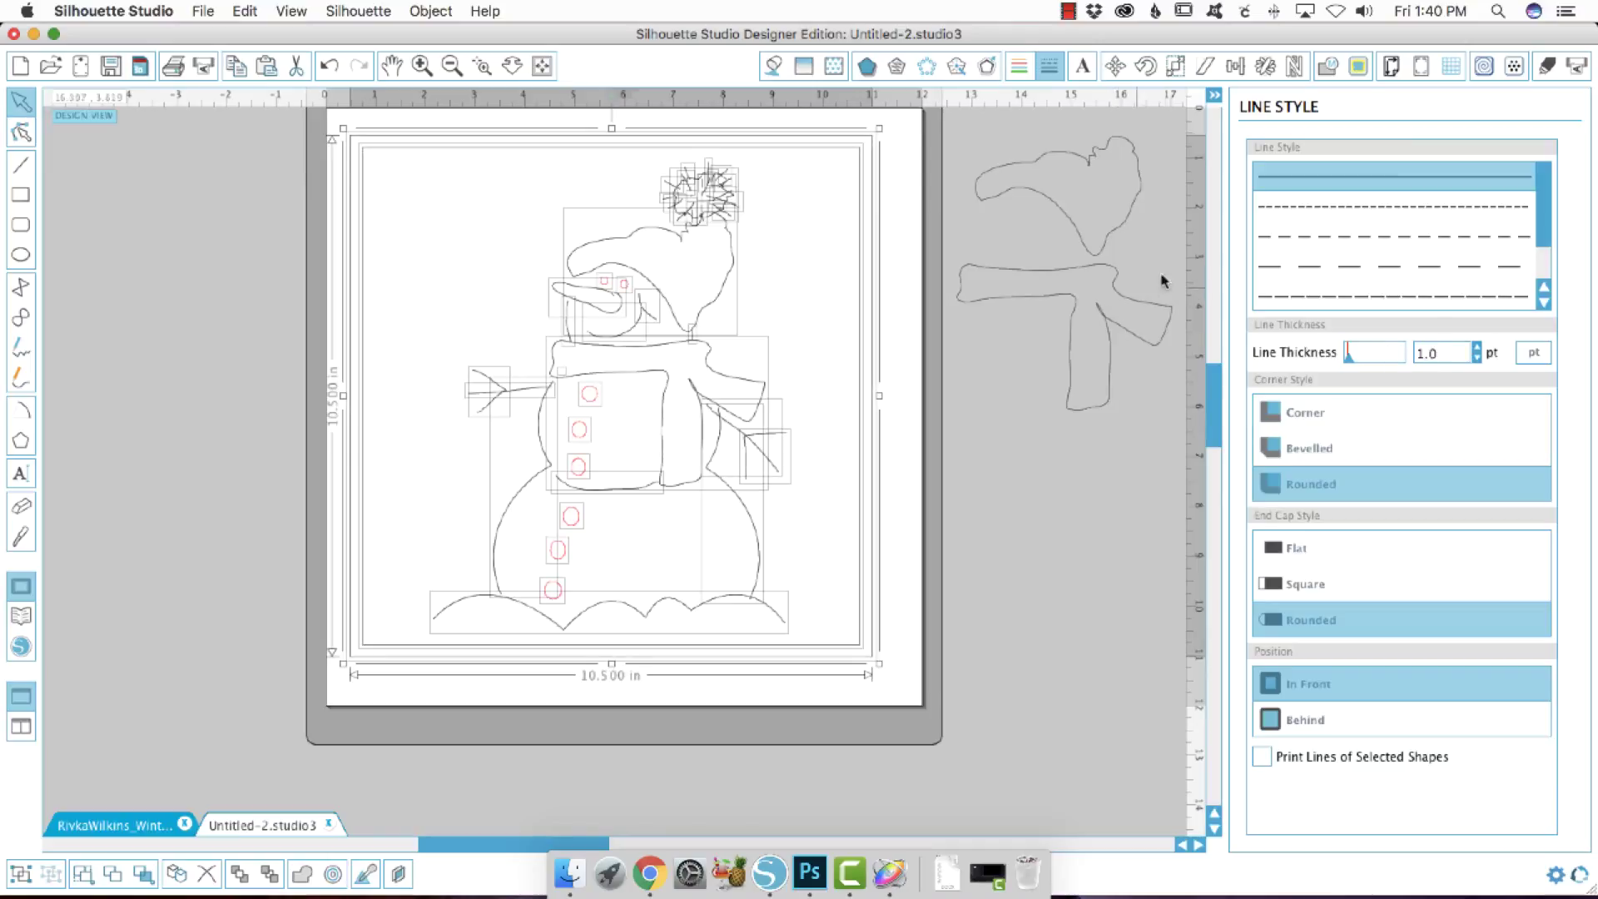
left_click(1018, 66)
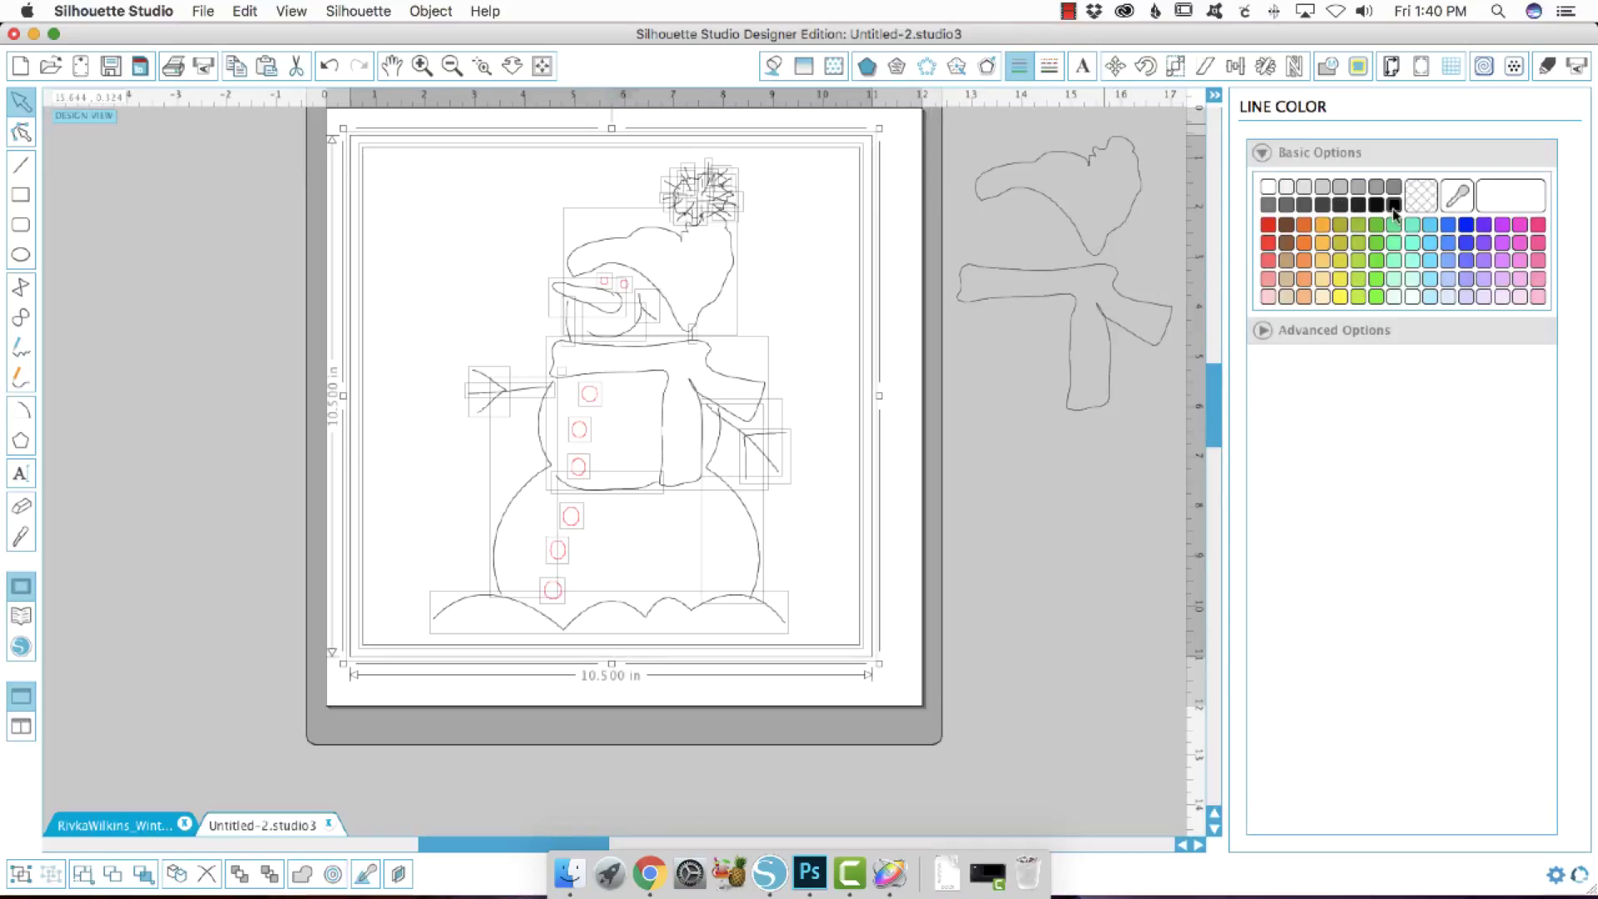
left_click(1142, 520)
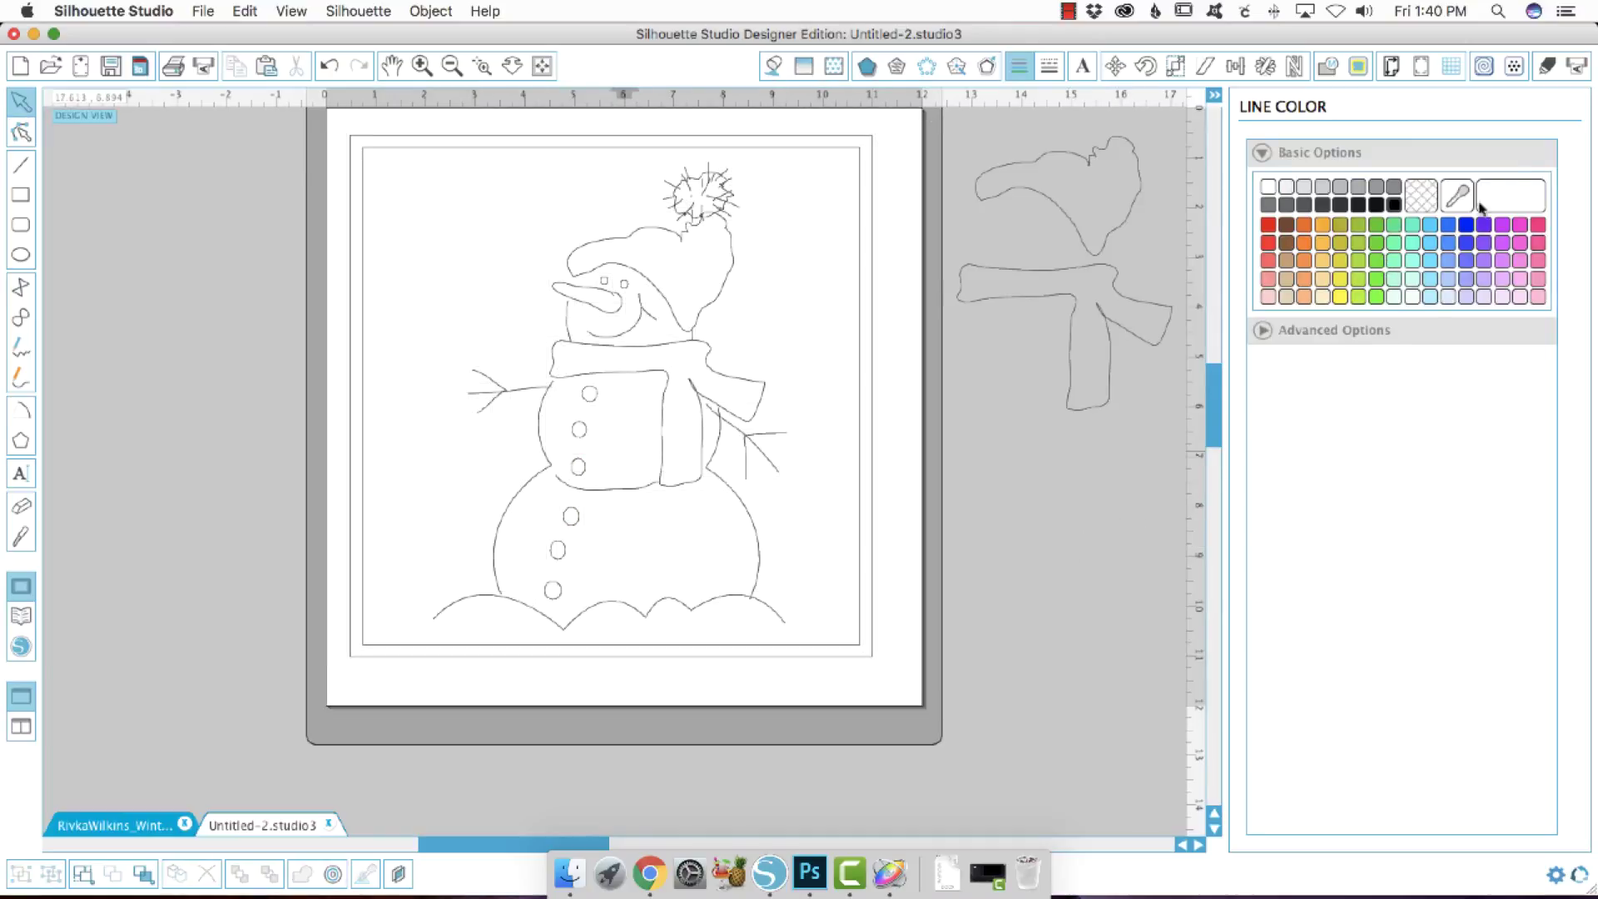
Set the whole design to Cut with Material_FP_Marking, a Sketch Pen at speed 5, thickness 20
left_click(1546, 66)
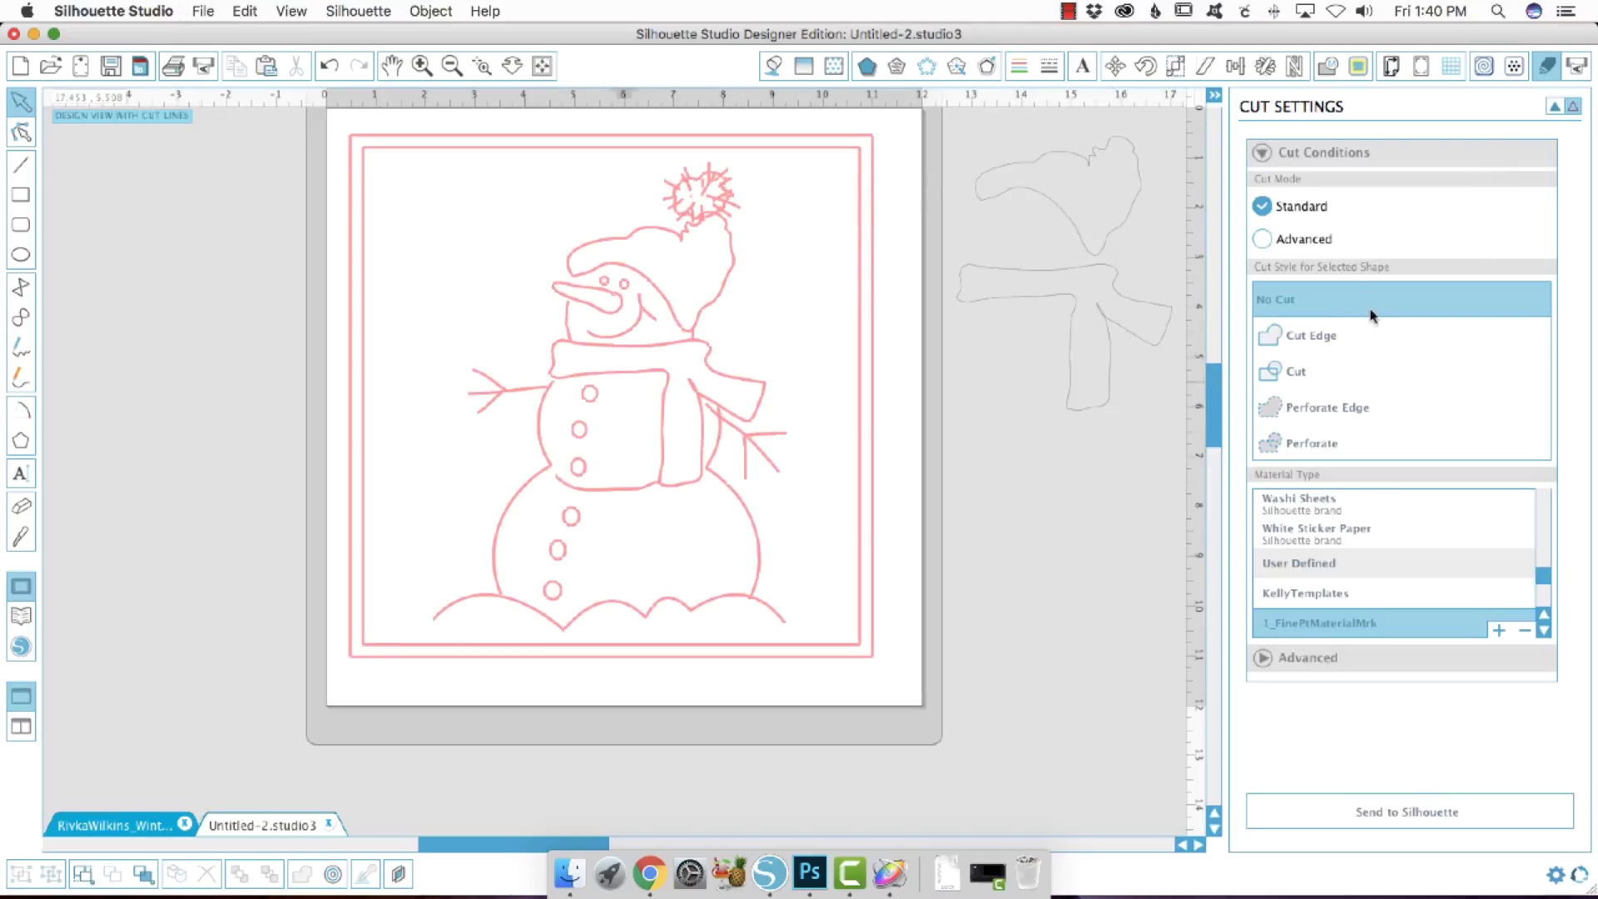
left_click_drag(298, 126, 672, 578)
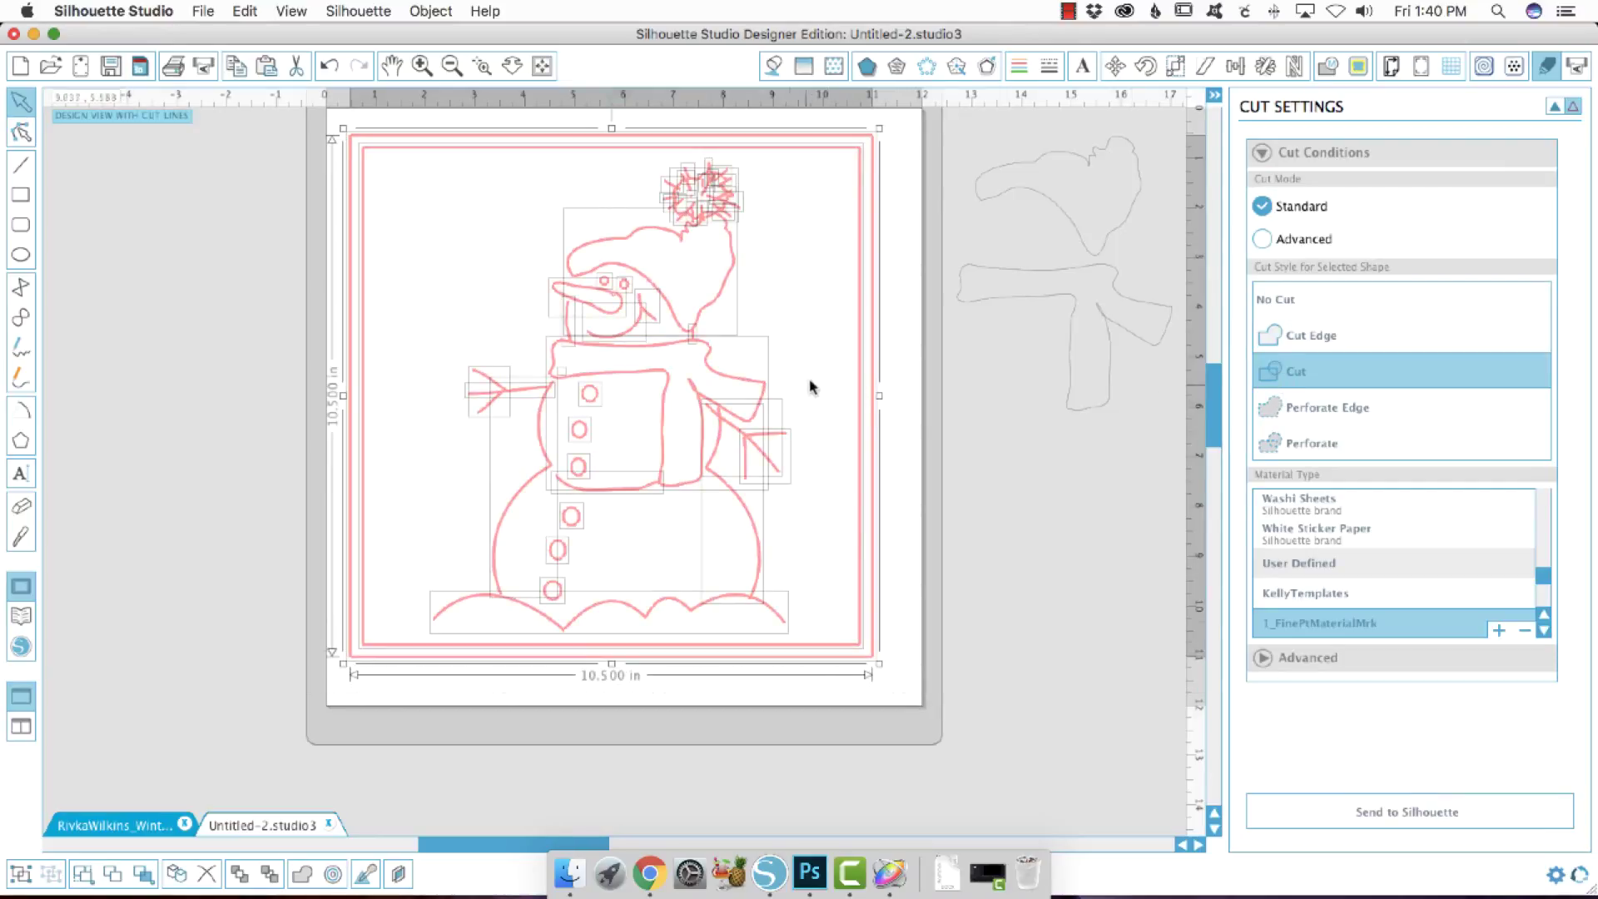
left_click(1051, 568)
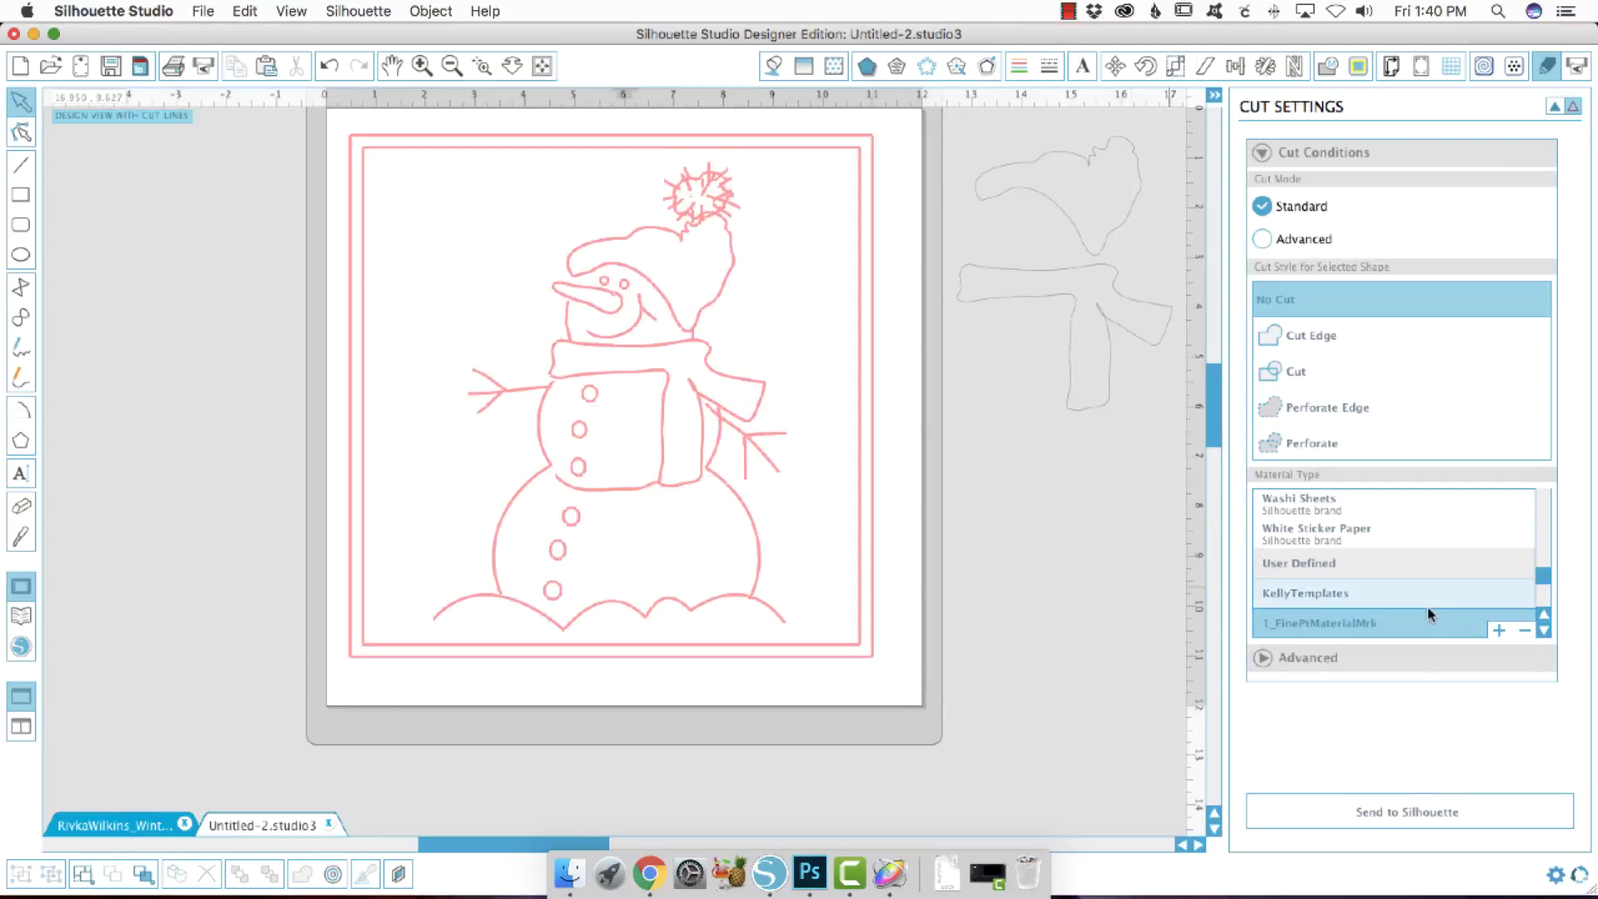
scroll(1427, 607, "down", 3)
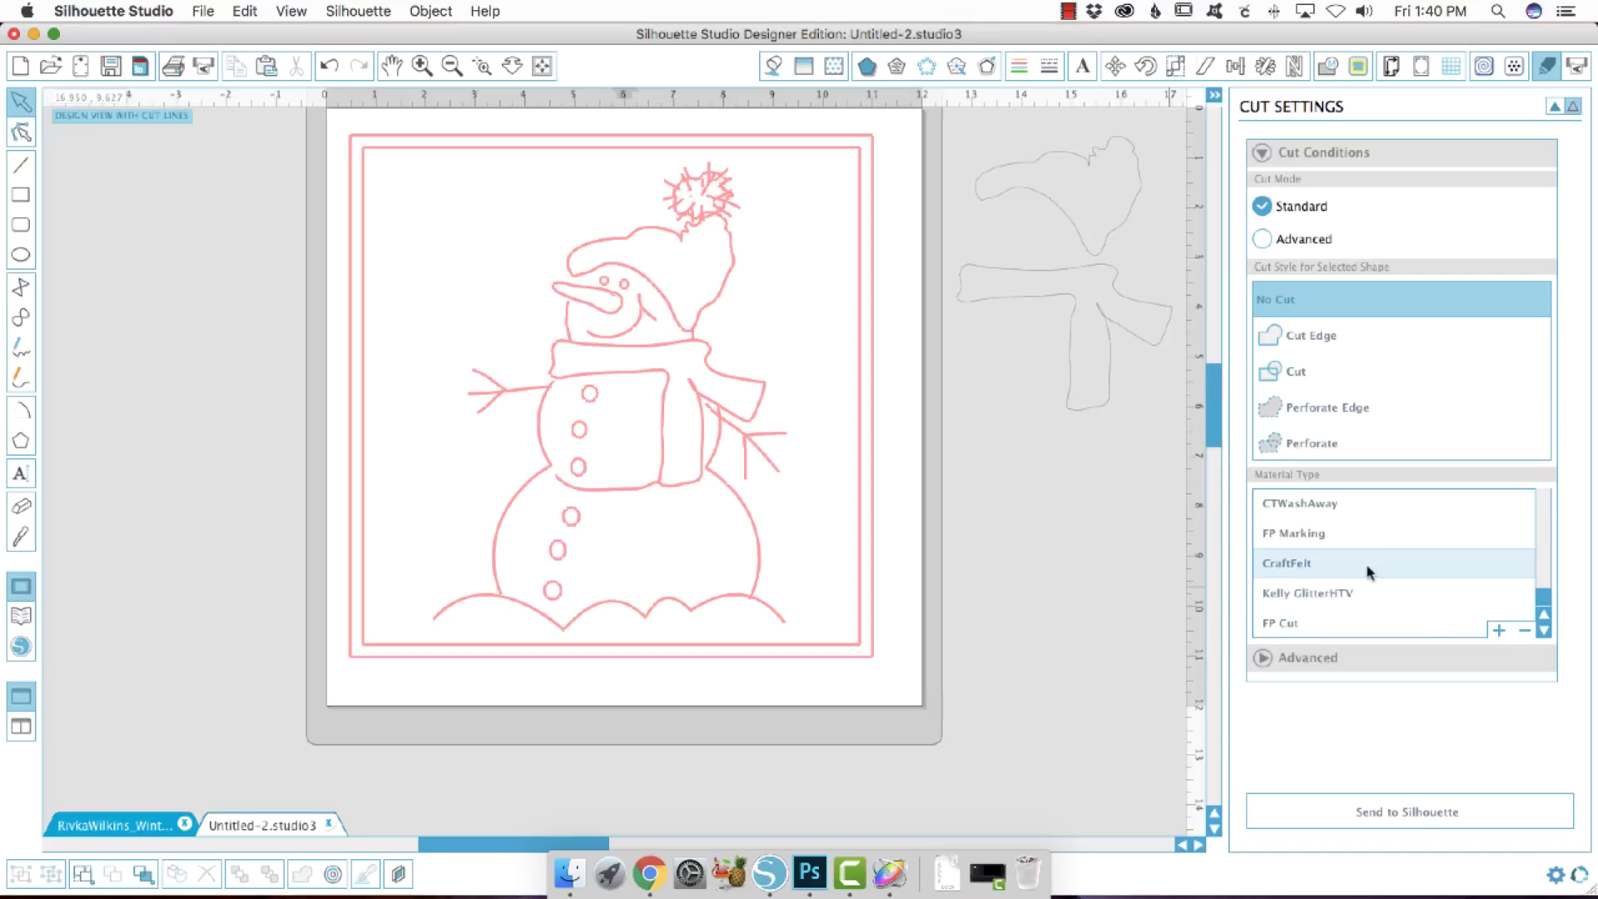
scroll(1404, 589, "up", 2)
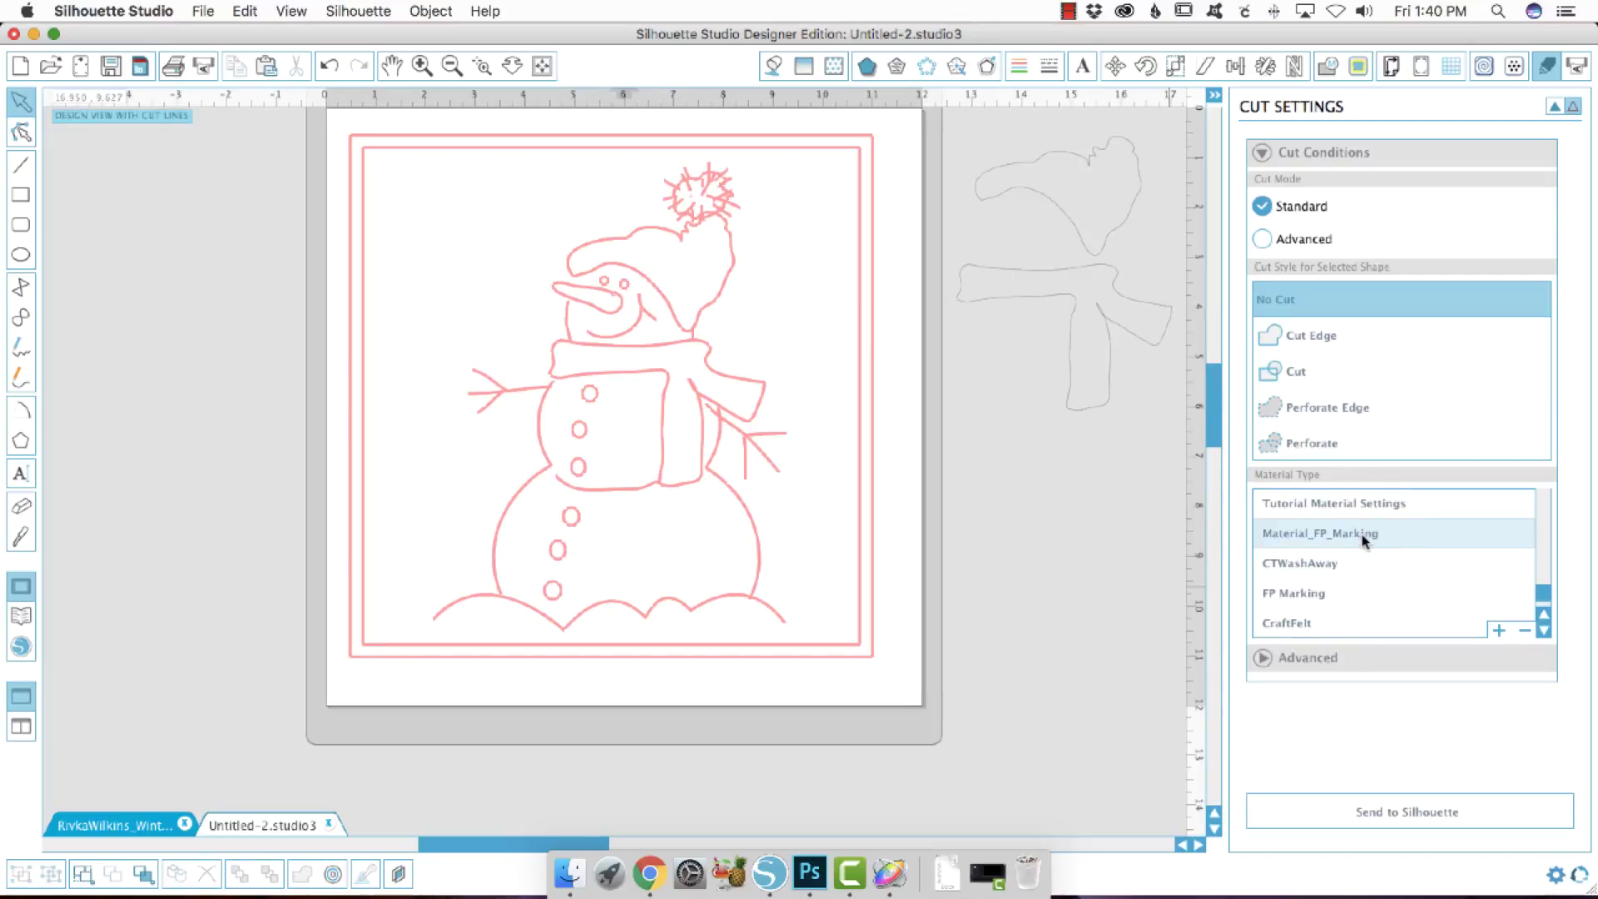
left_click(1377, 541)
scroll(1433, 744, "down", 3)
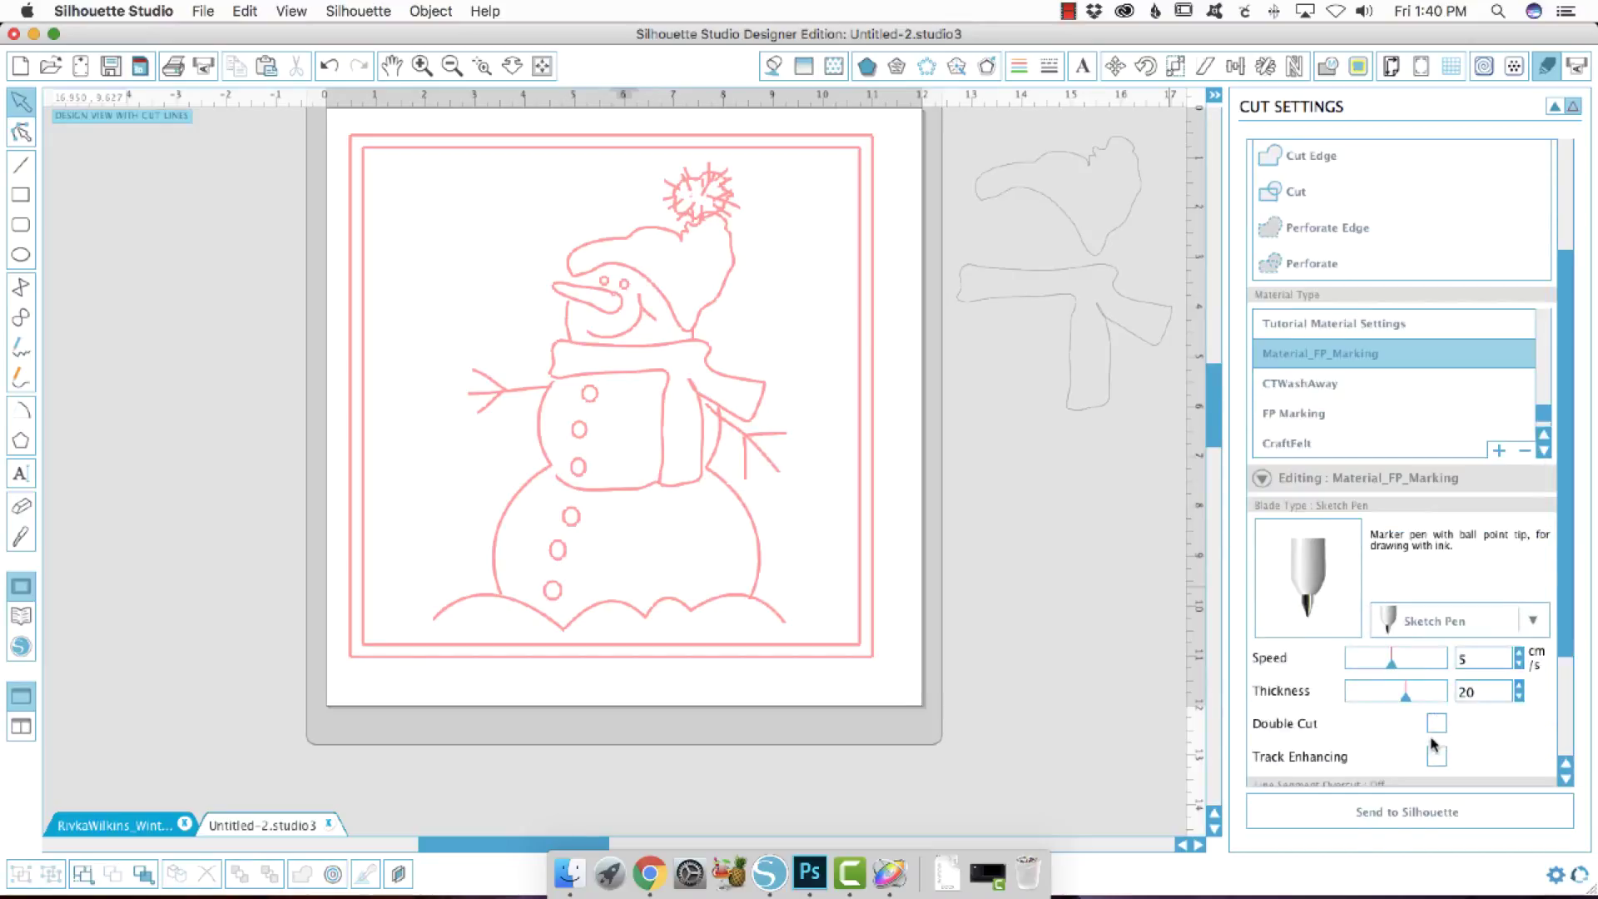
scroll(1488, 756, "down", 1)
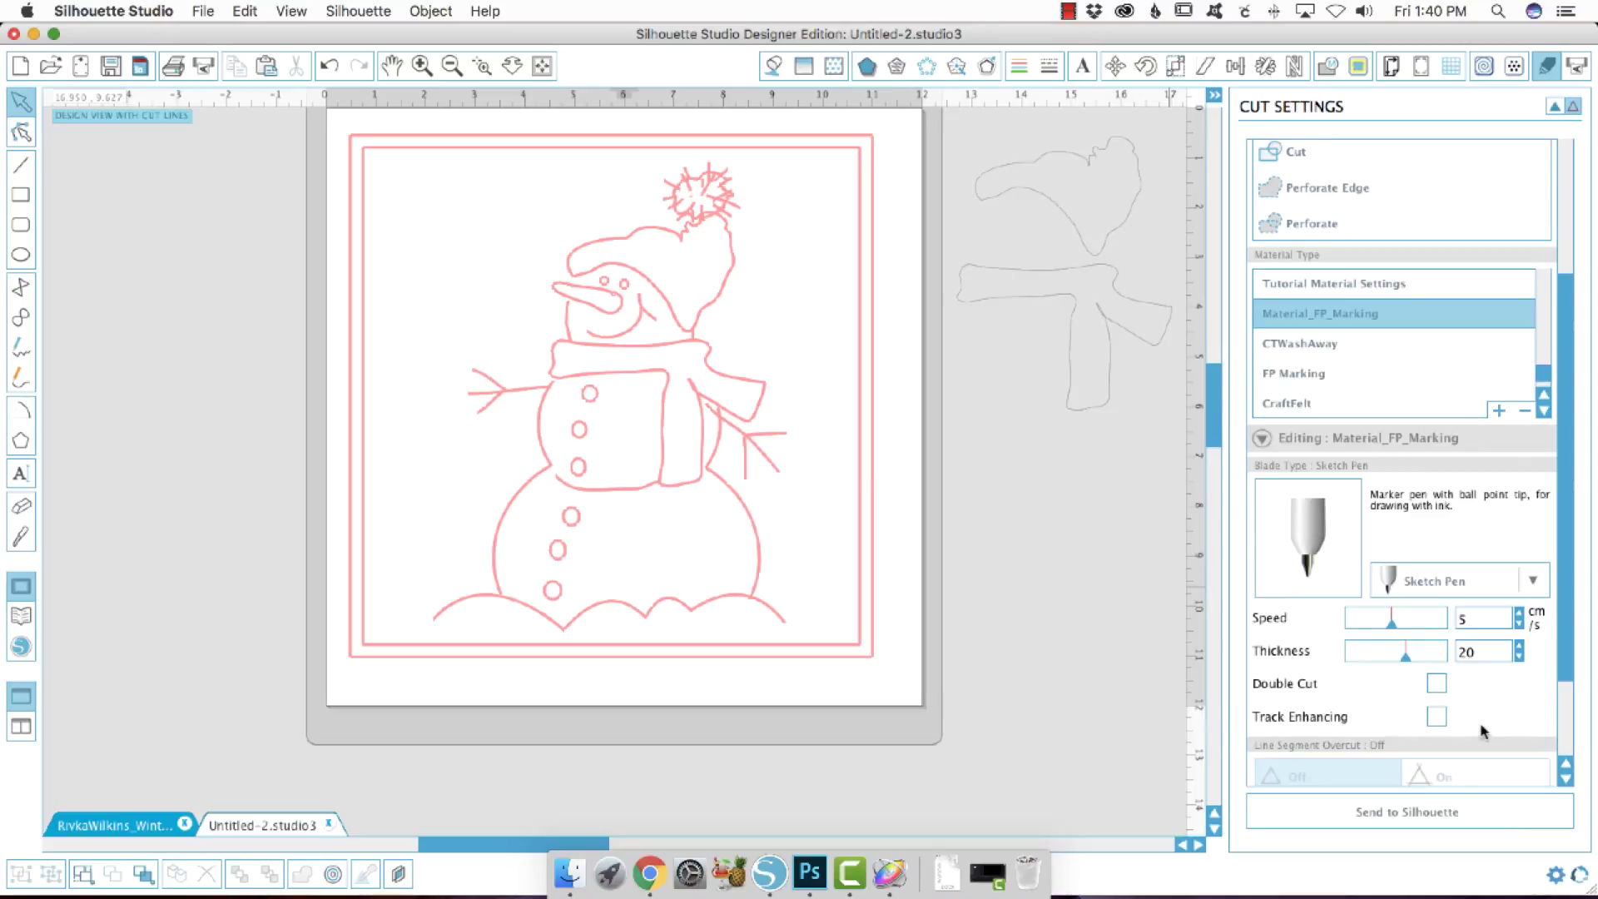
scroll(1482, 730, "down", 3)
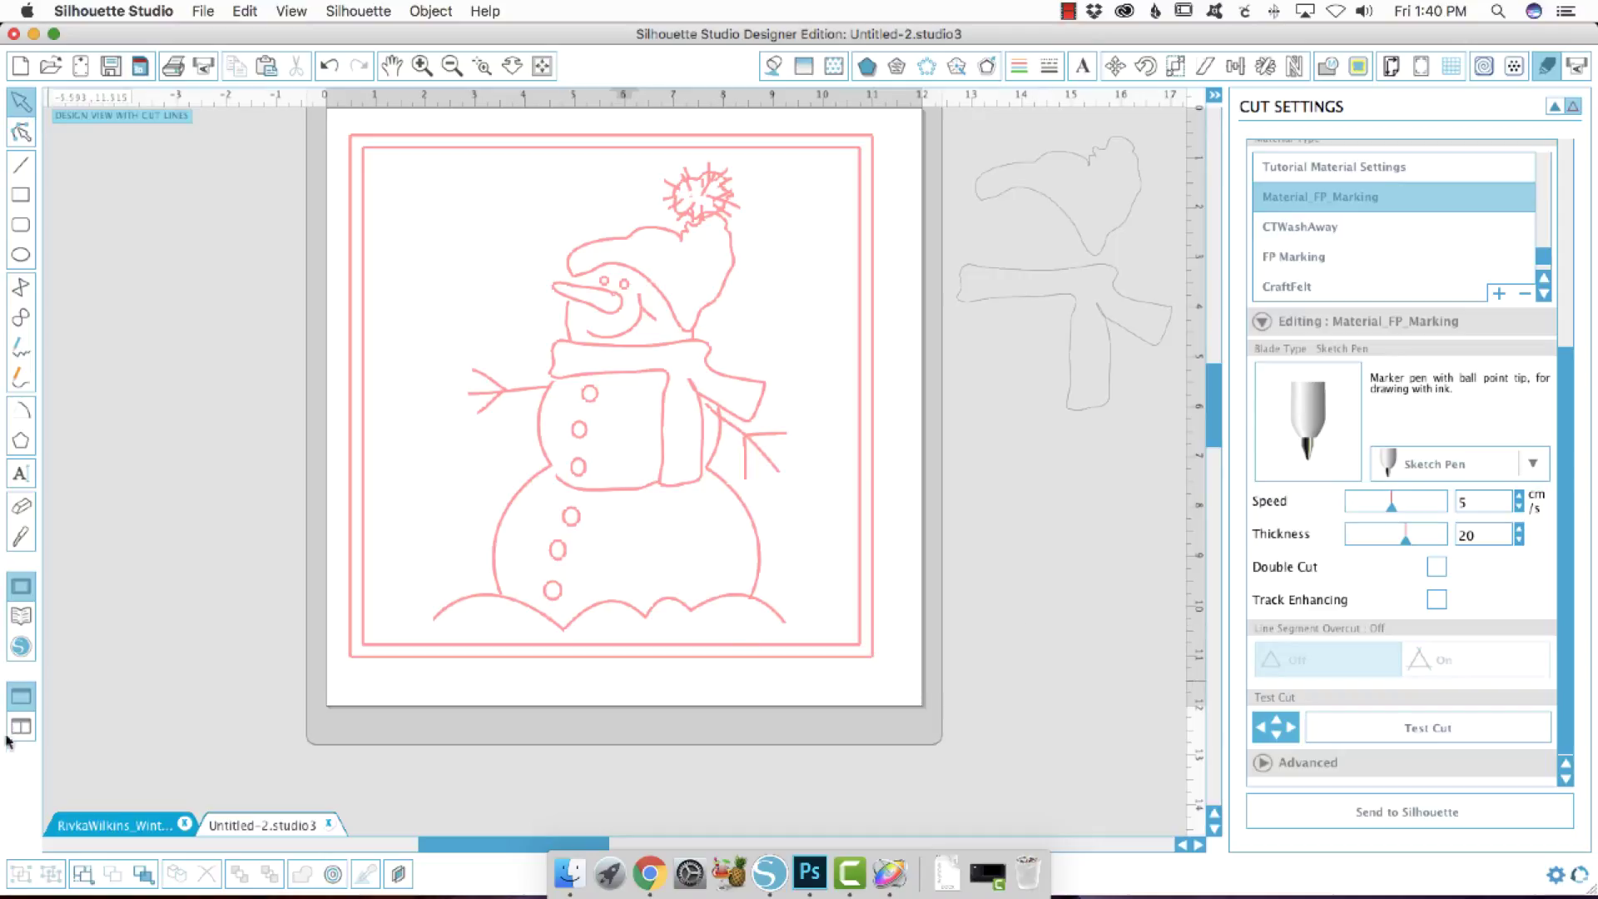
Switch back to the Winter Wonderland design document
left_click(79, 826)
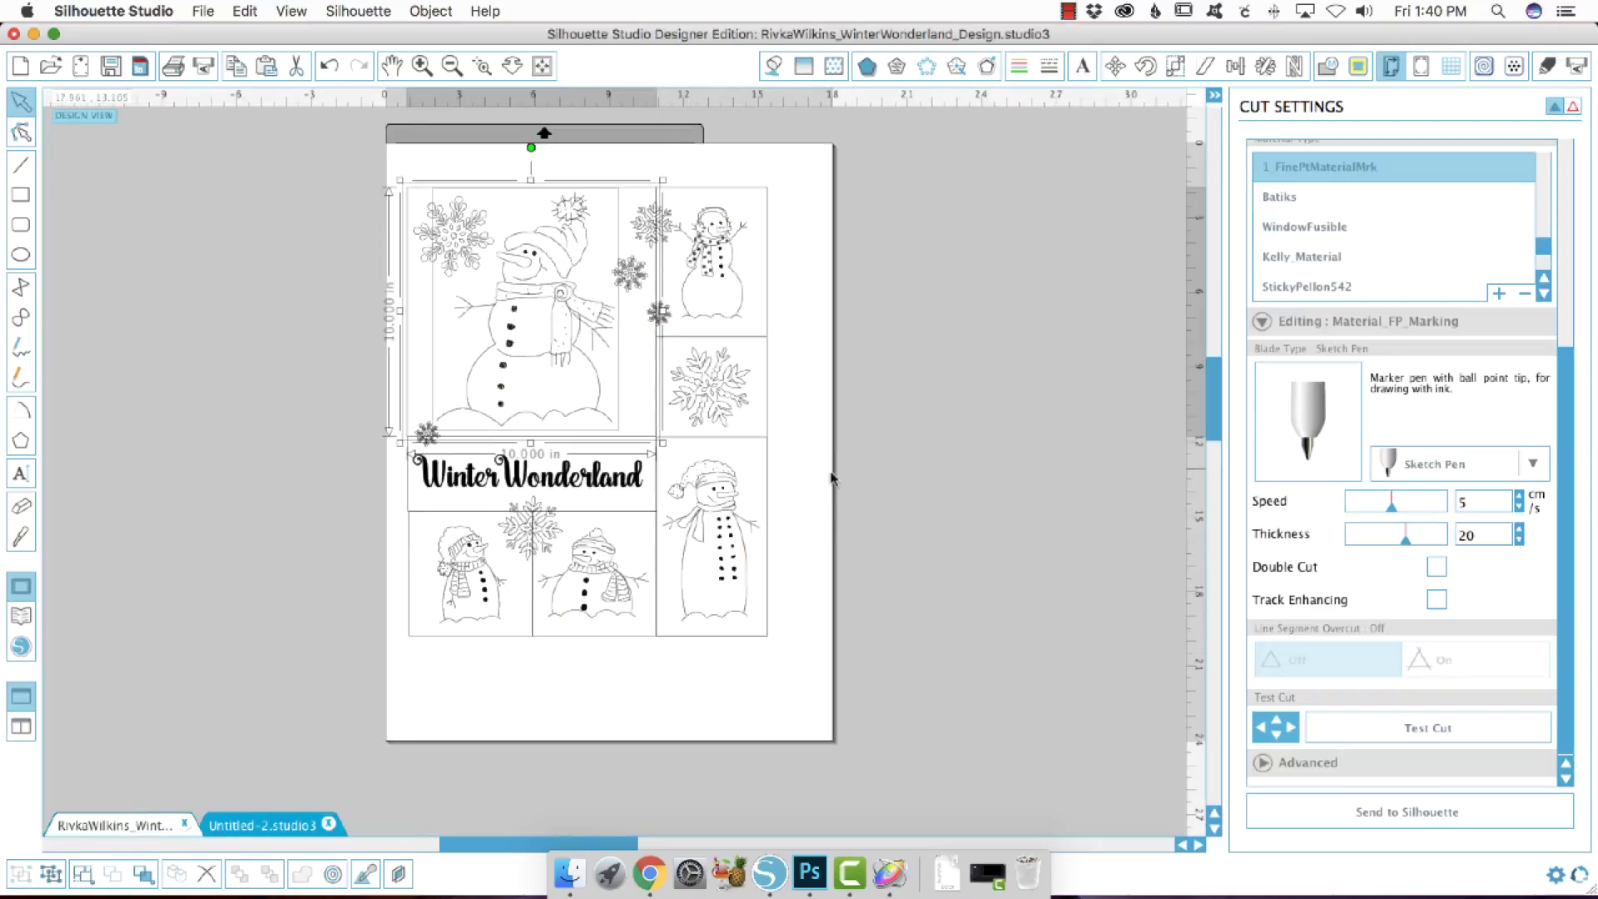